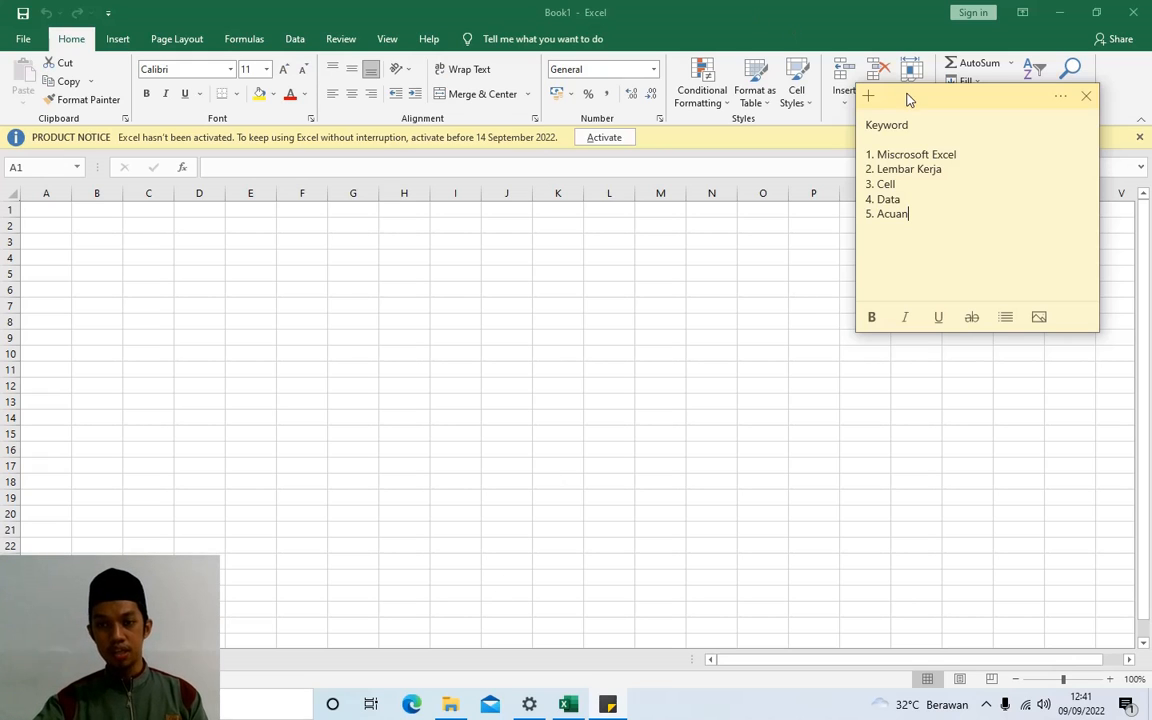
- Move the keyword note to the empty worksheet area around columns P to S and make it narrower
drag(909, 99, 831, 268)
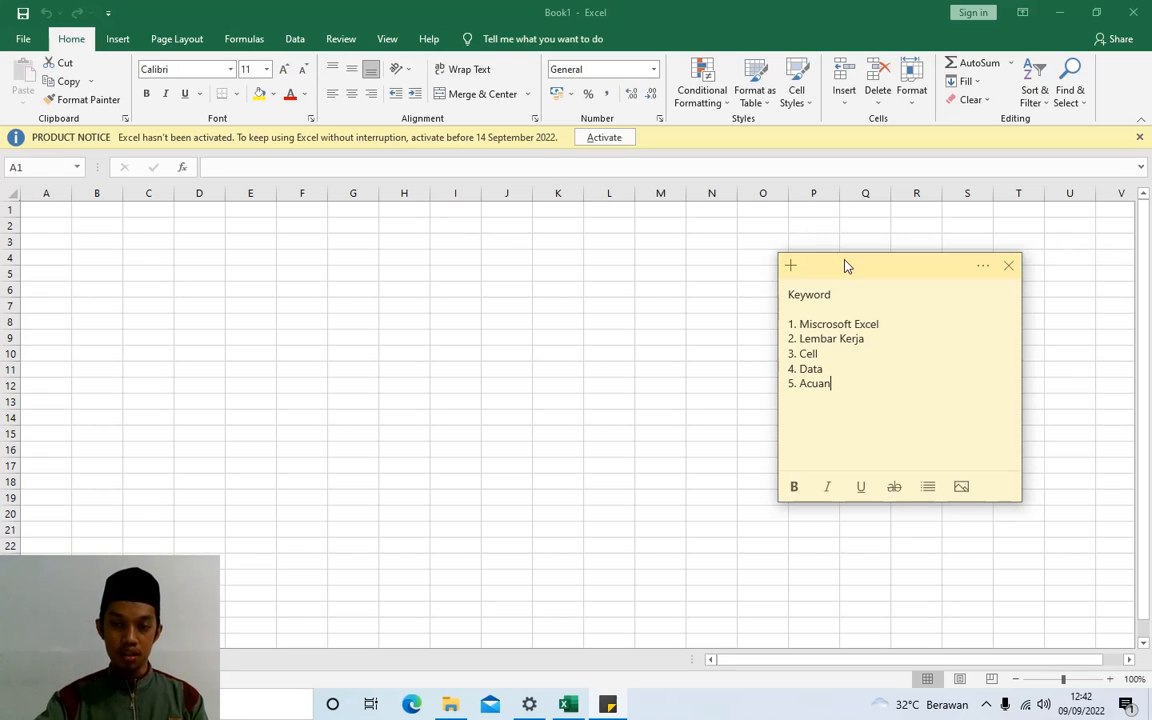
drag(1024, 333, 949, 357)
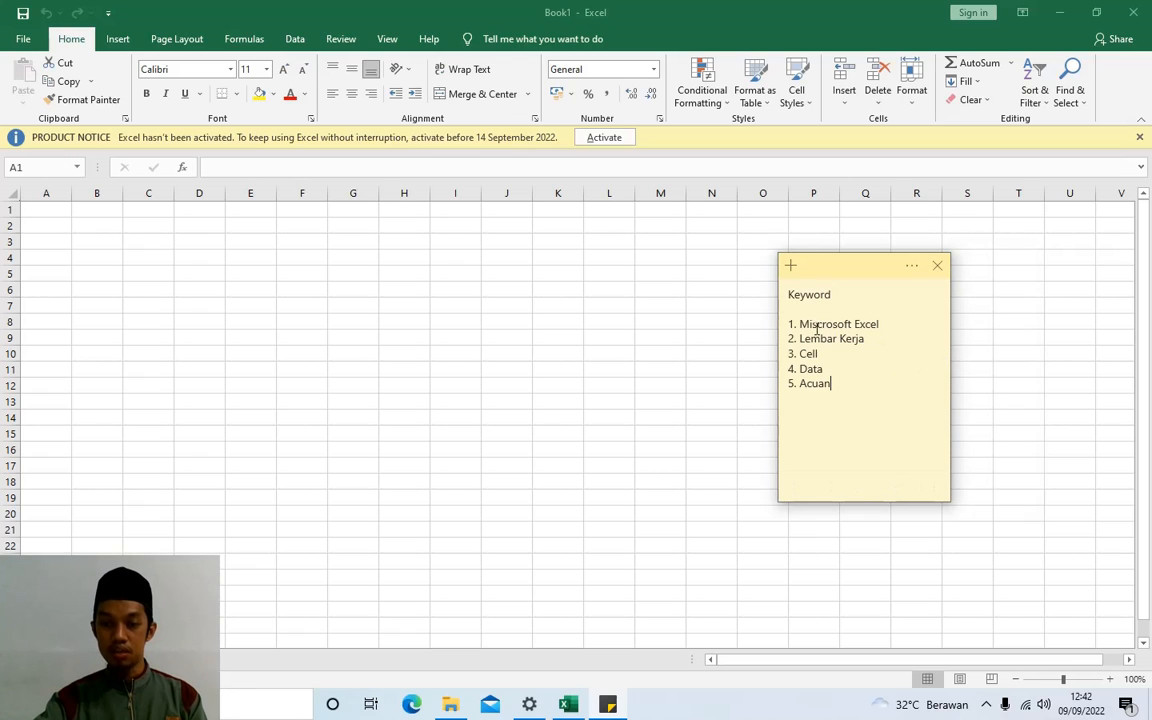
- Highlight the Miscrosoft Excel and Lembar Kerja entries in the keyword note and go through Cell and Data
drag(798, 325, 877, 328)
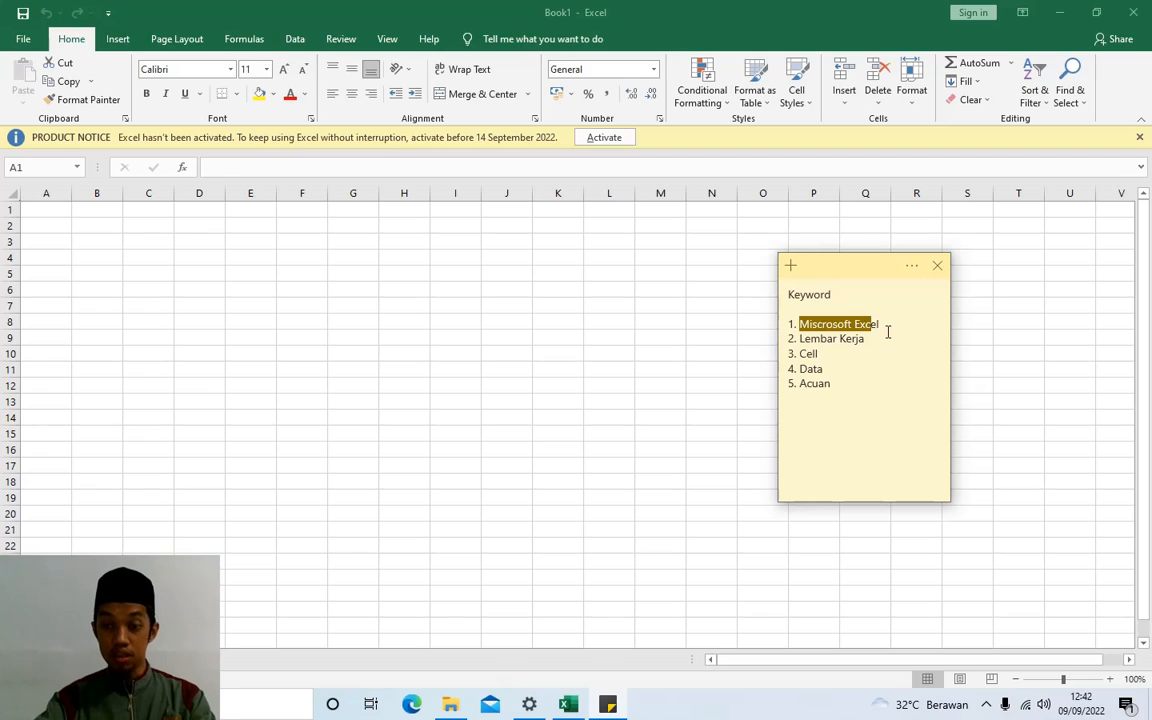
click(887, 331)
drag(800, 338, 852, 339)
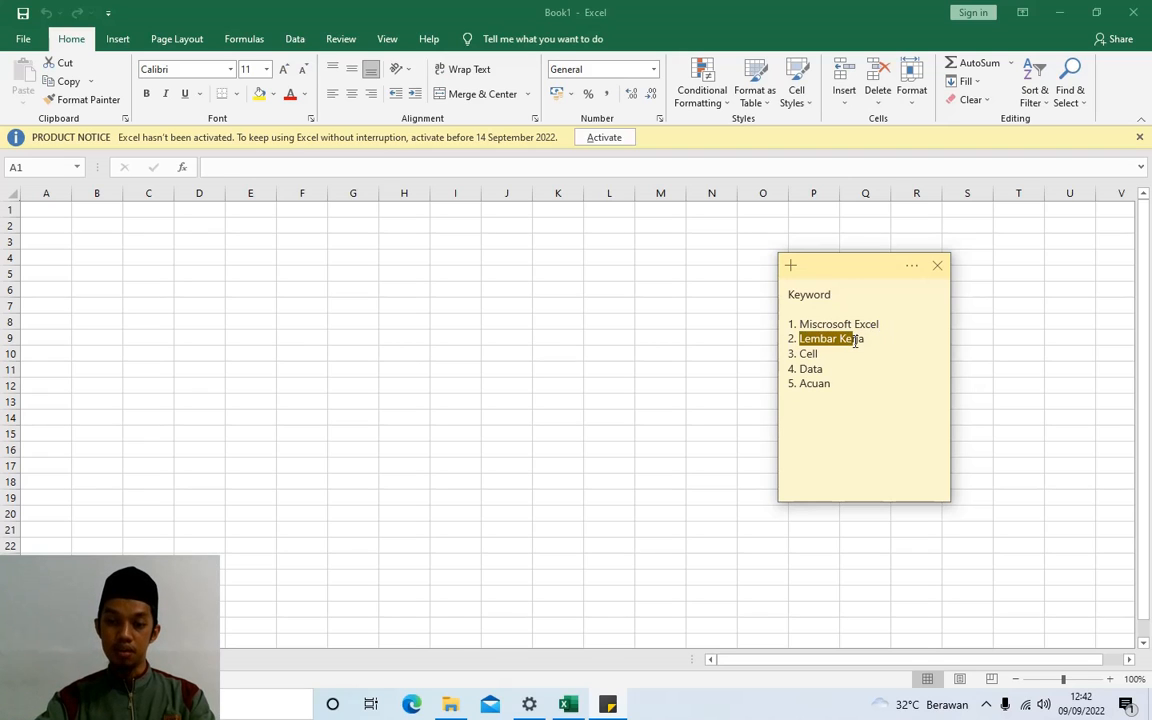
click(828, 355)
click(833, 370)
- Add the line "6. Format Data" below Acuan in the keyword note and shift the note slightly aside
click(838, 385)
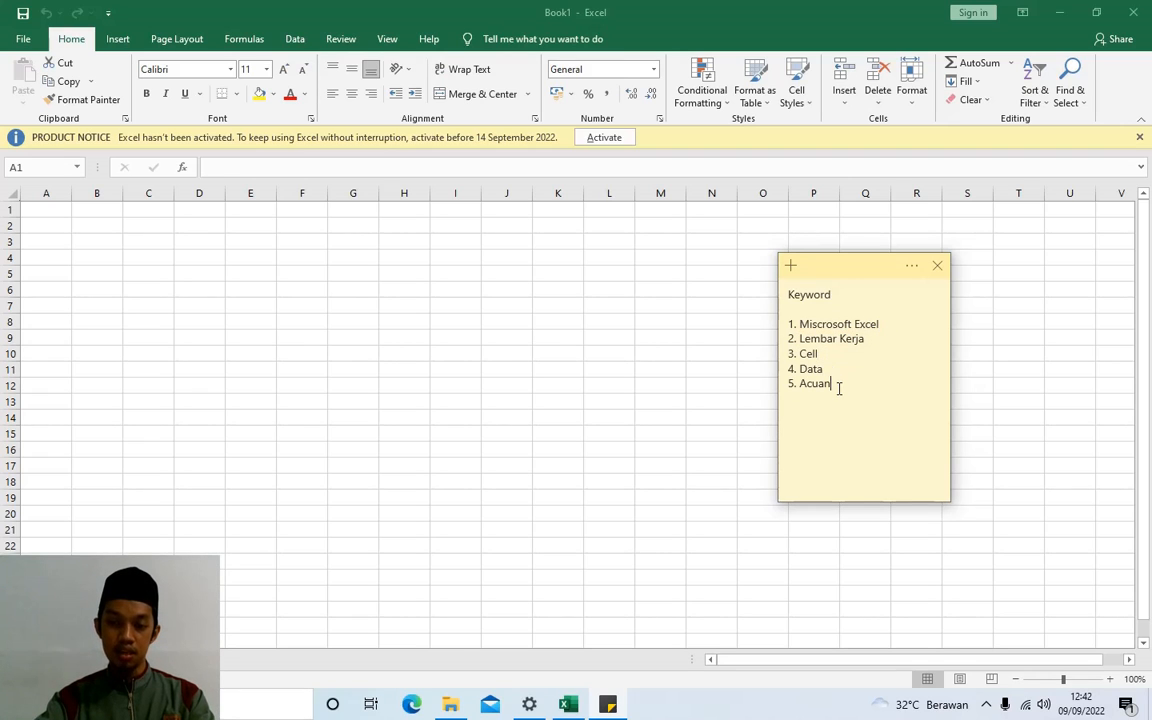
key(Return)
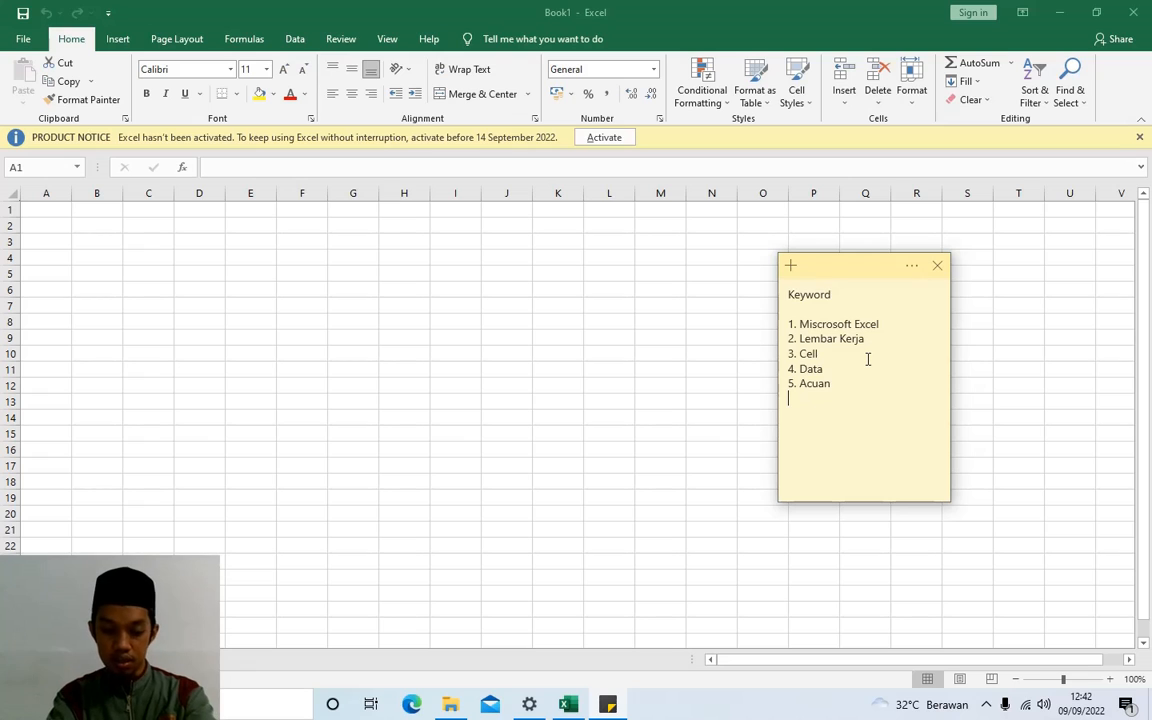
text(6. For)
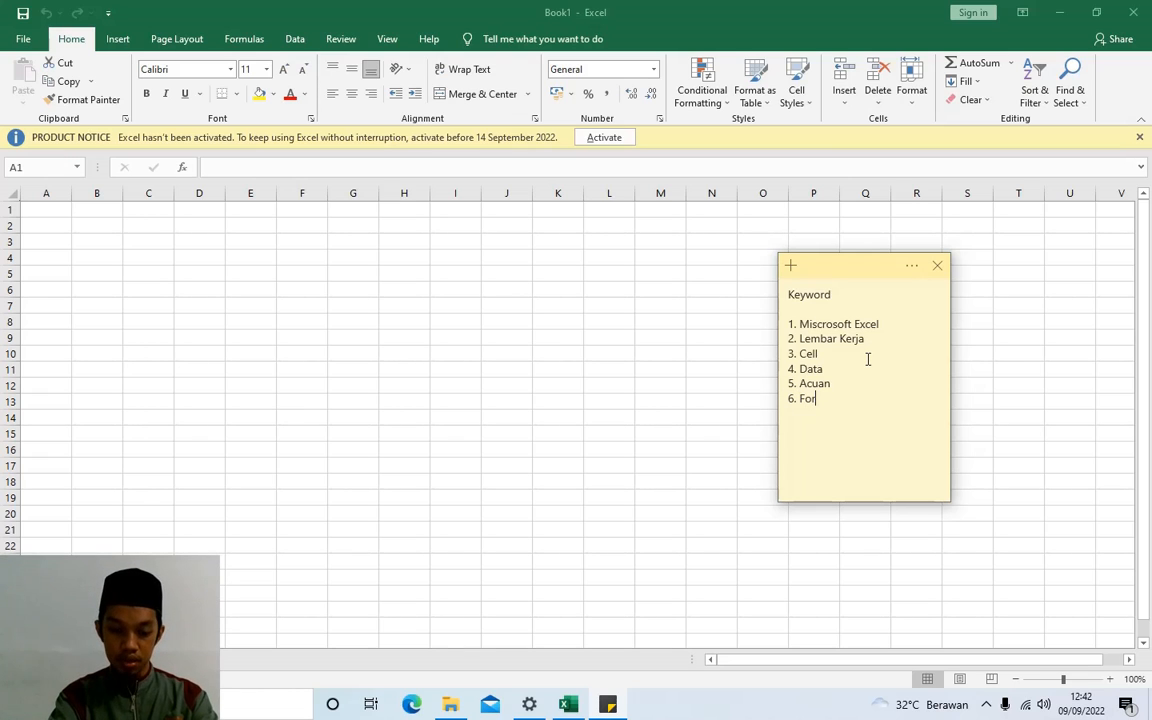
text(mat Data)
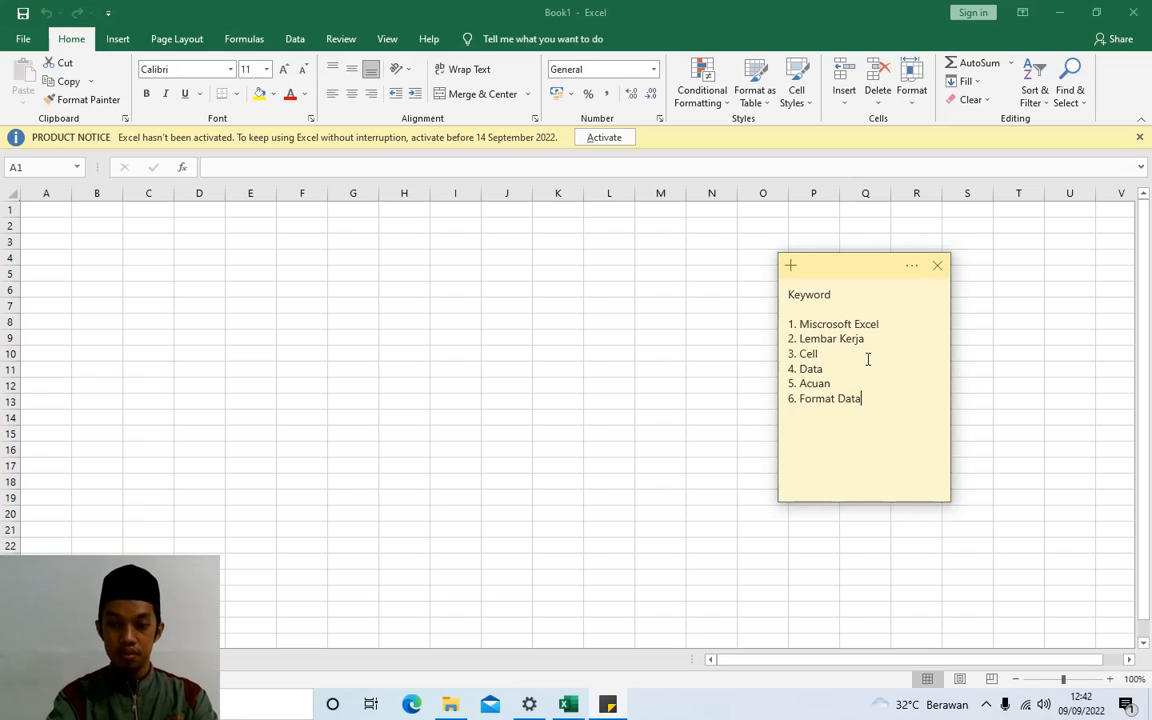
drag(859, 262, 889, 271)
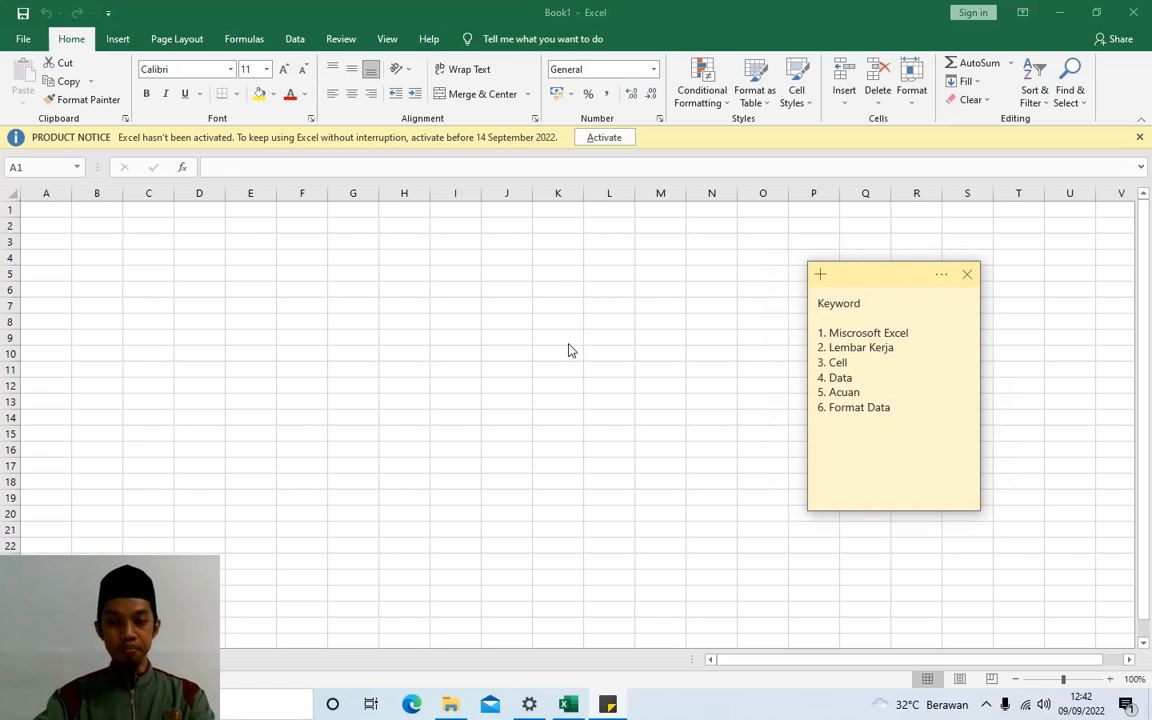
click(461, 301)
click(490, 351)
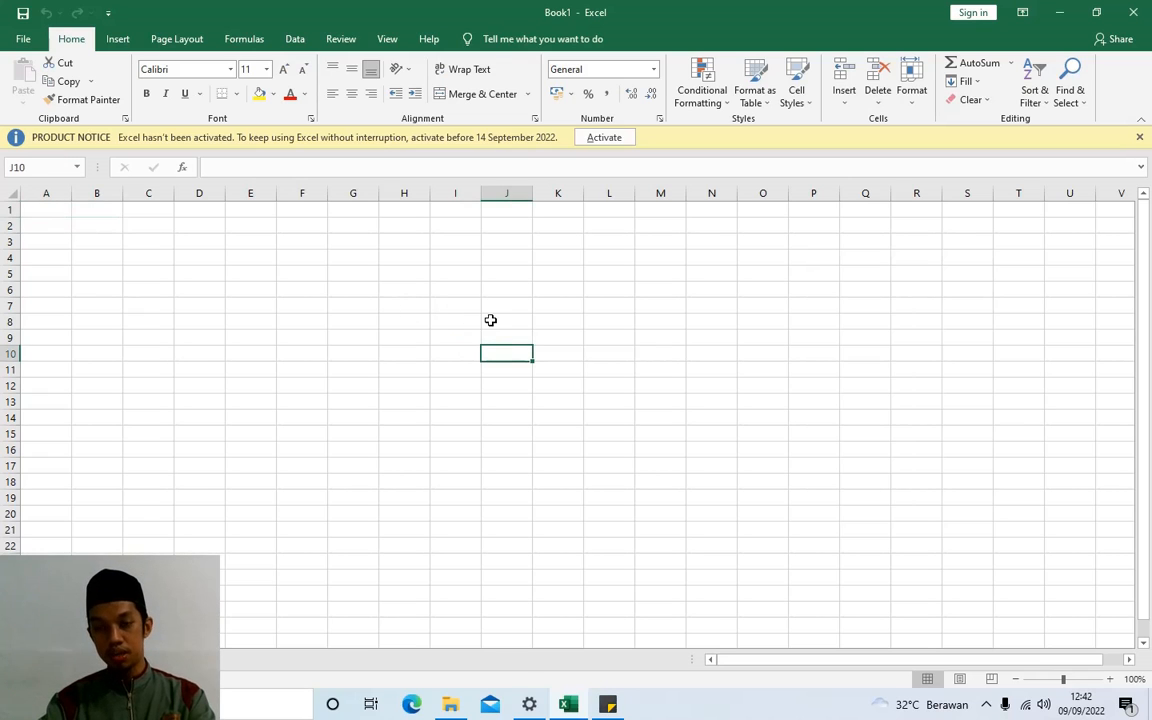
click(444, 307)
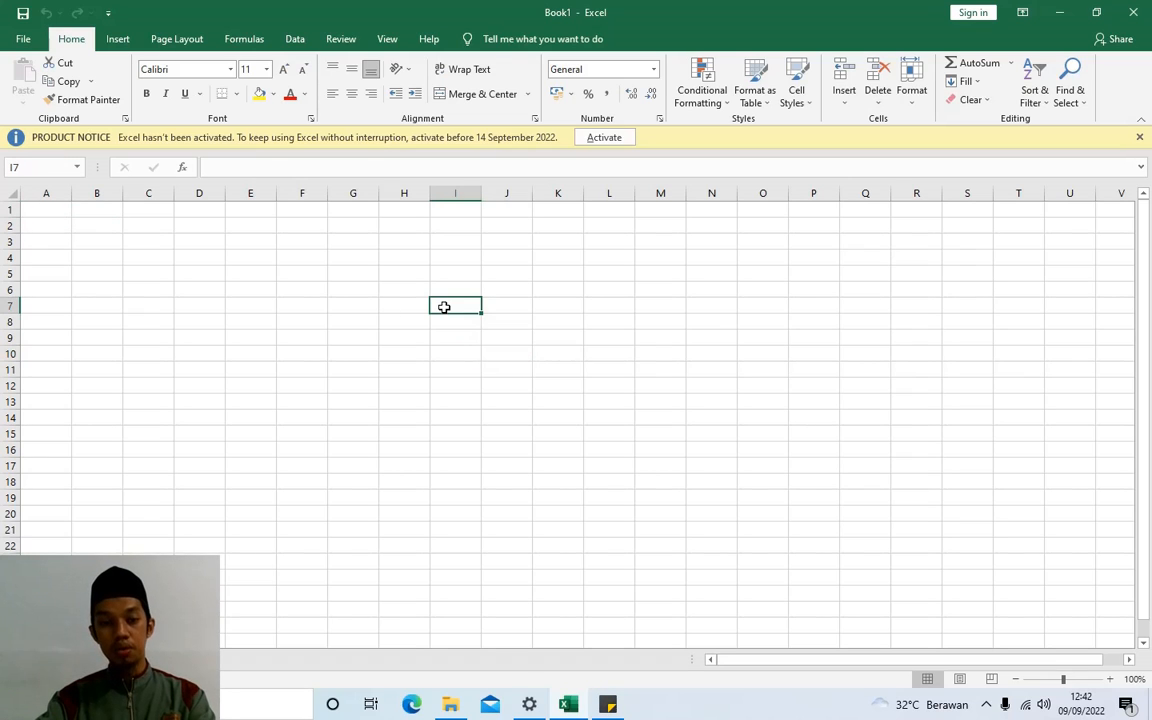
click(590, 288)
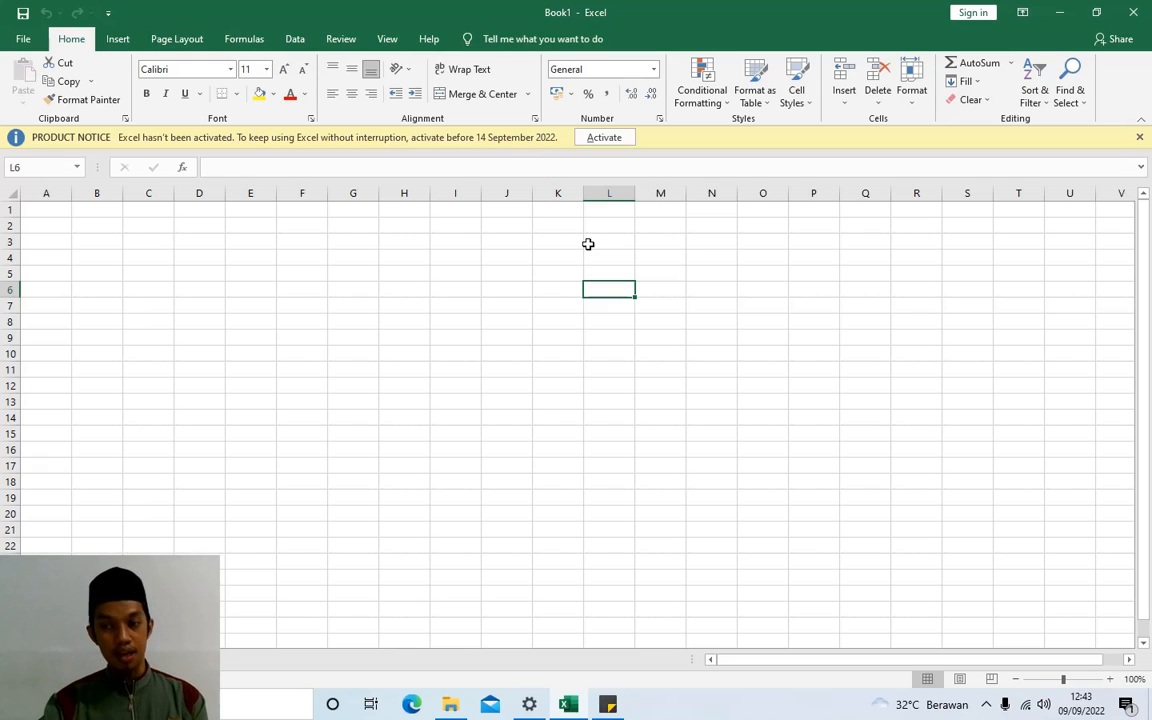
click(572, 414)
click(508, 337)
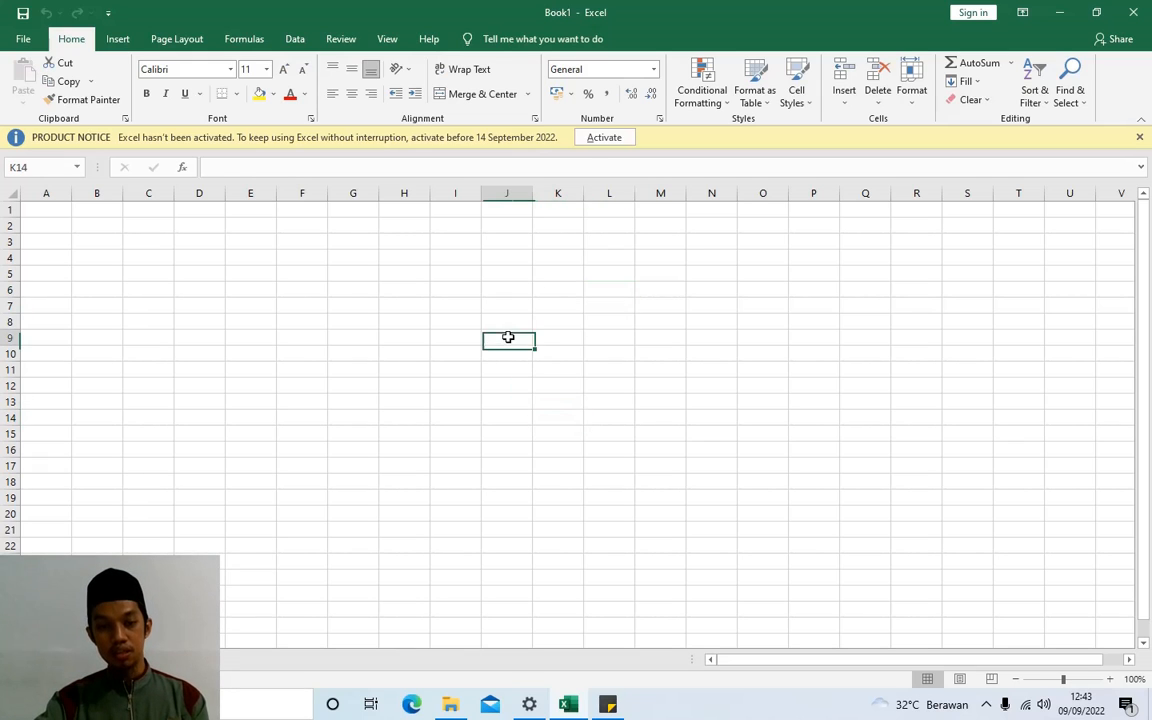
click(620, 303)
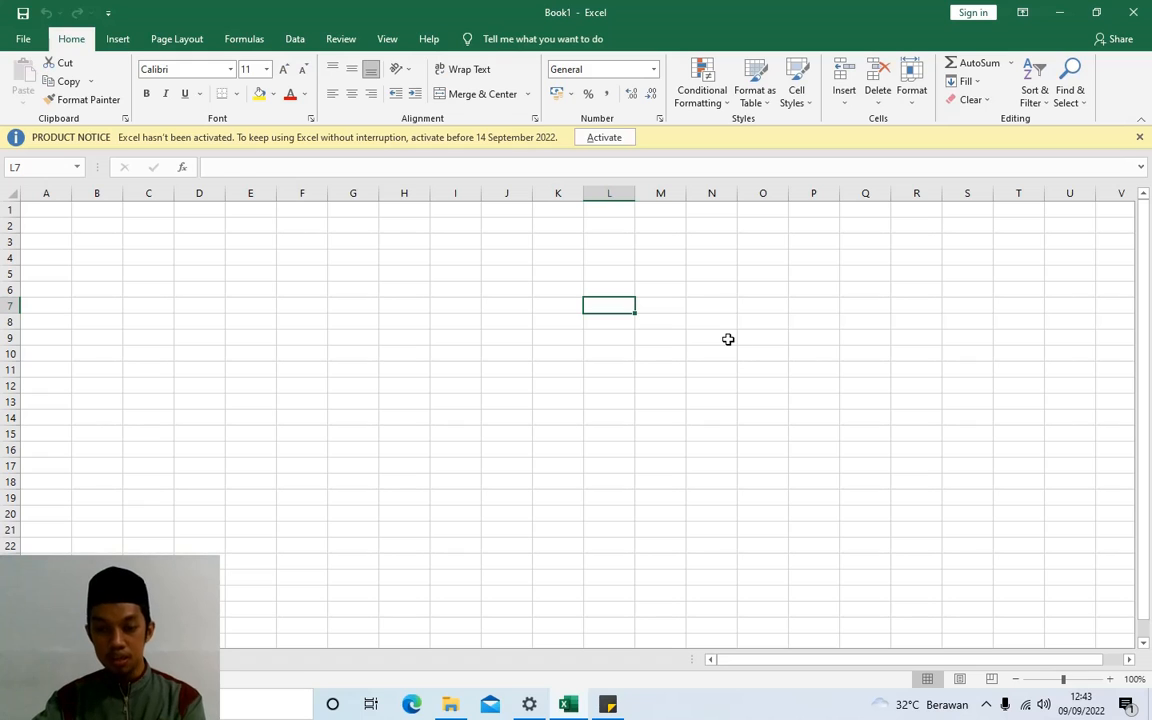
click(714, 337)
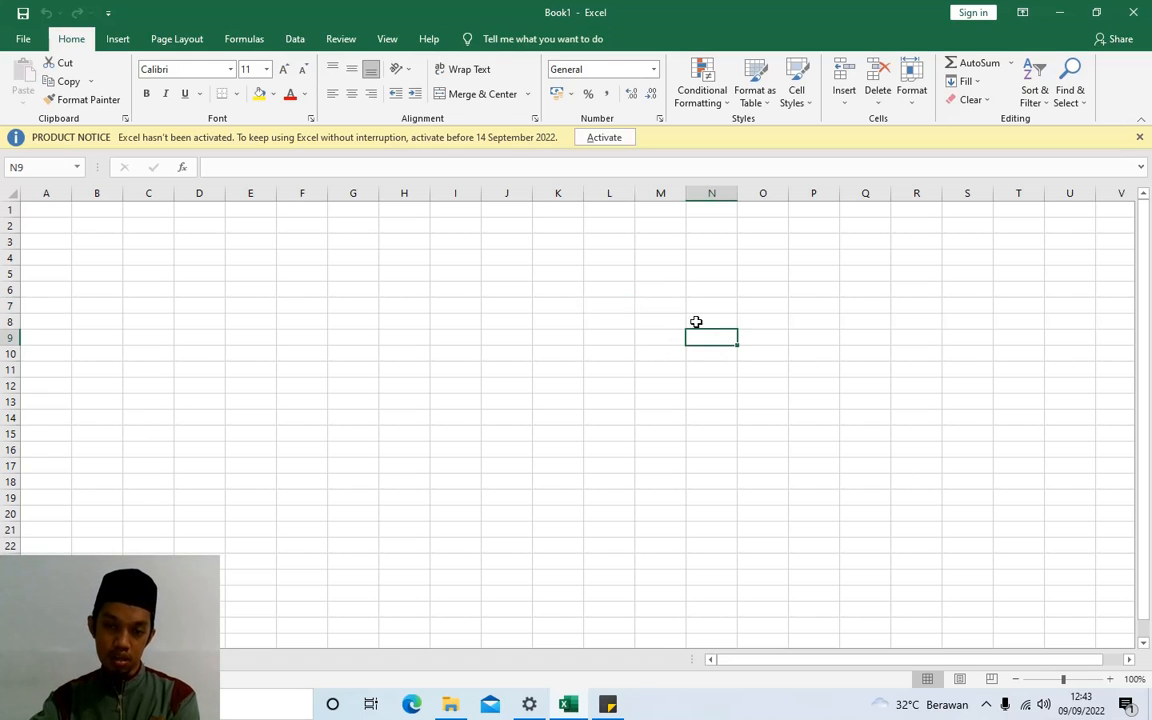
click(614, 303)
click(465, 356)
click(604, 309)
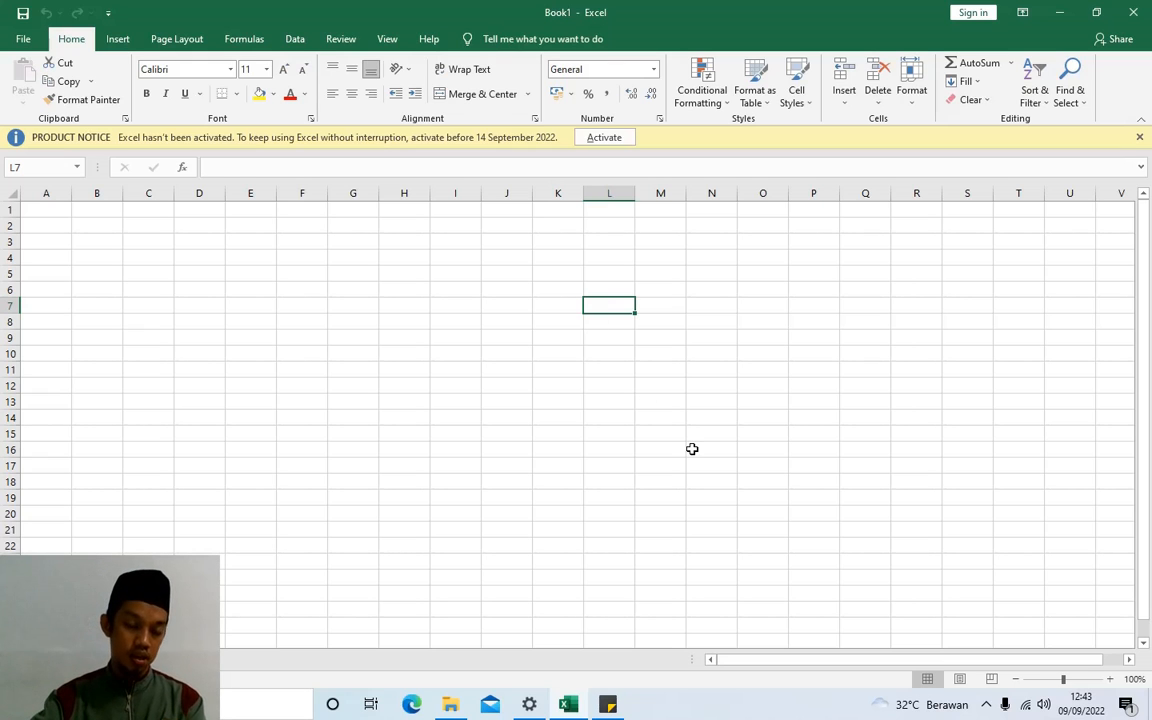
- Bring up the keyword note, highlight its Lembar Kerja entry and return to the worksheet
click(609, 705)
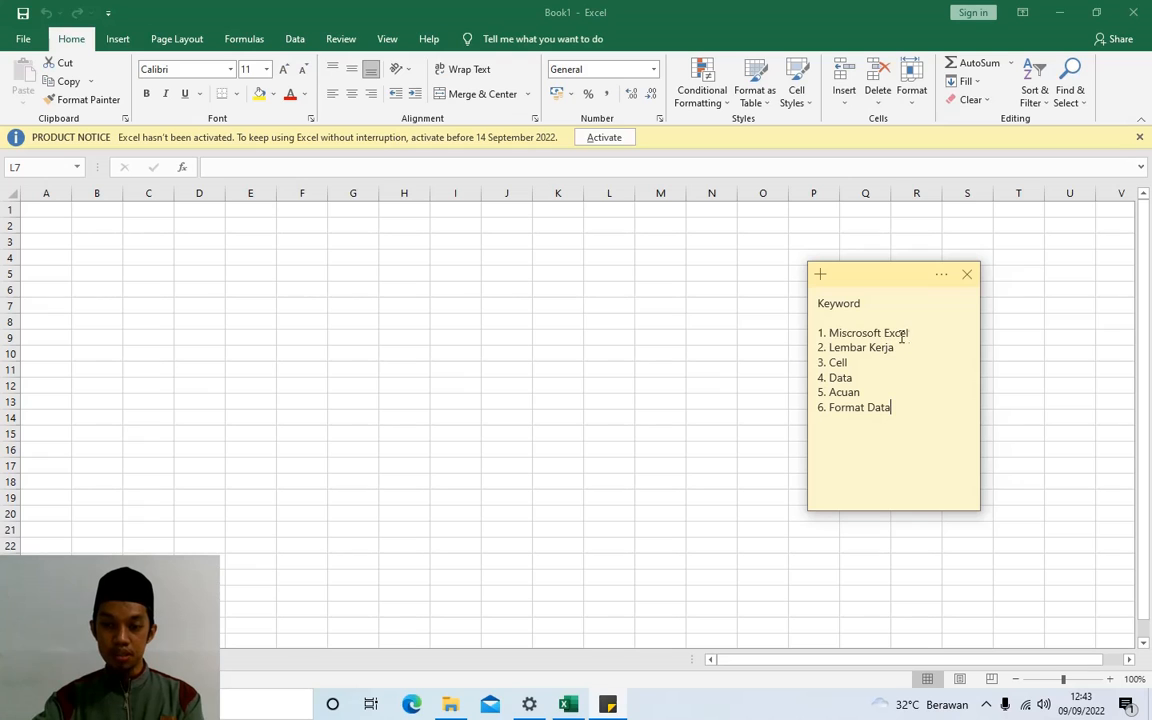
drag(899, 347, 829, 348)
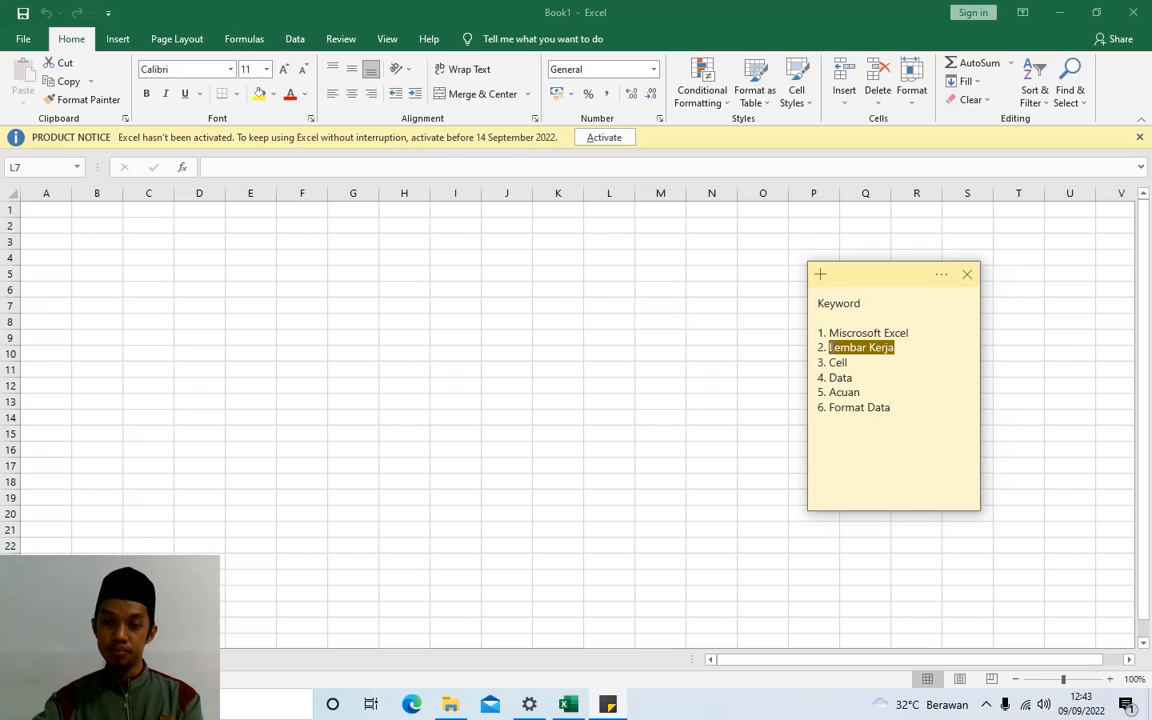
click(575, 291)
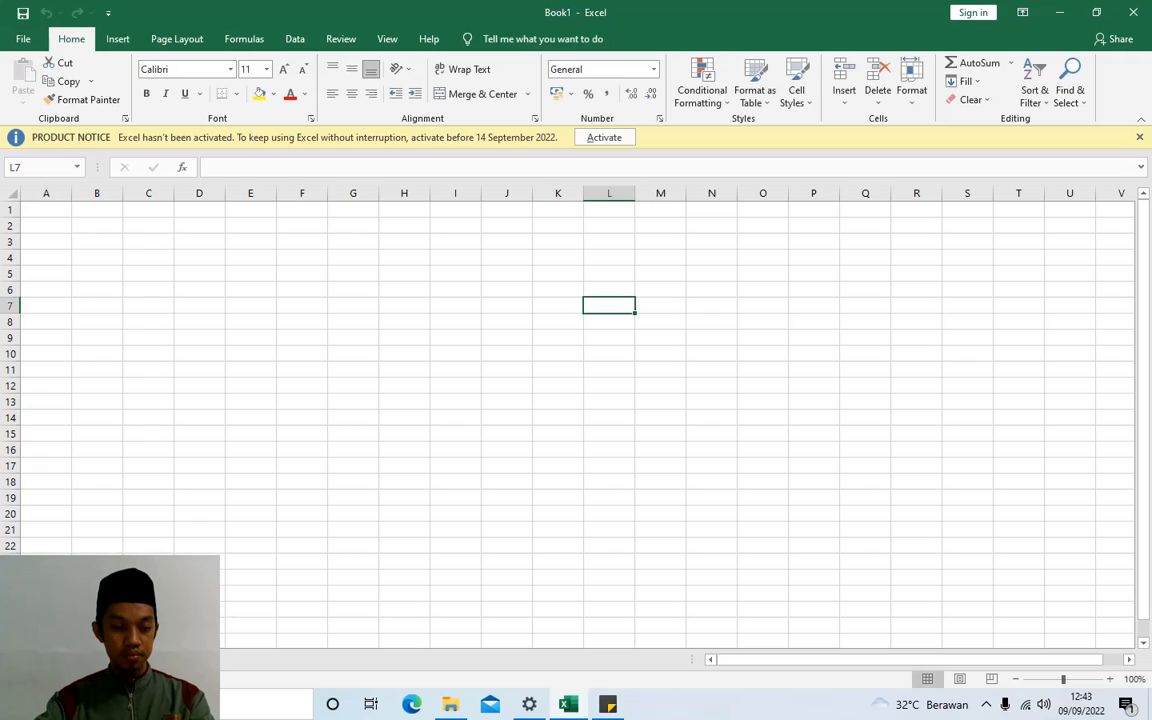
- Rename the first worksheet and add a second worksheet to the workbook
right_click(112, 667)
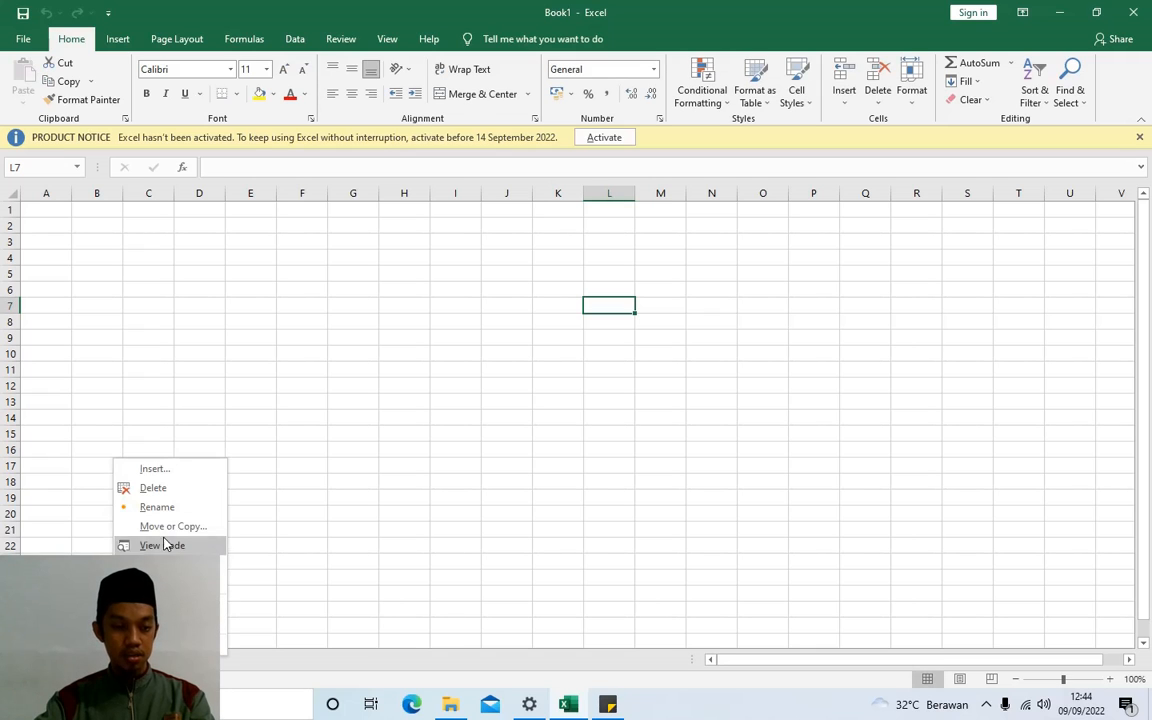
click(165, 505)
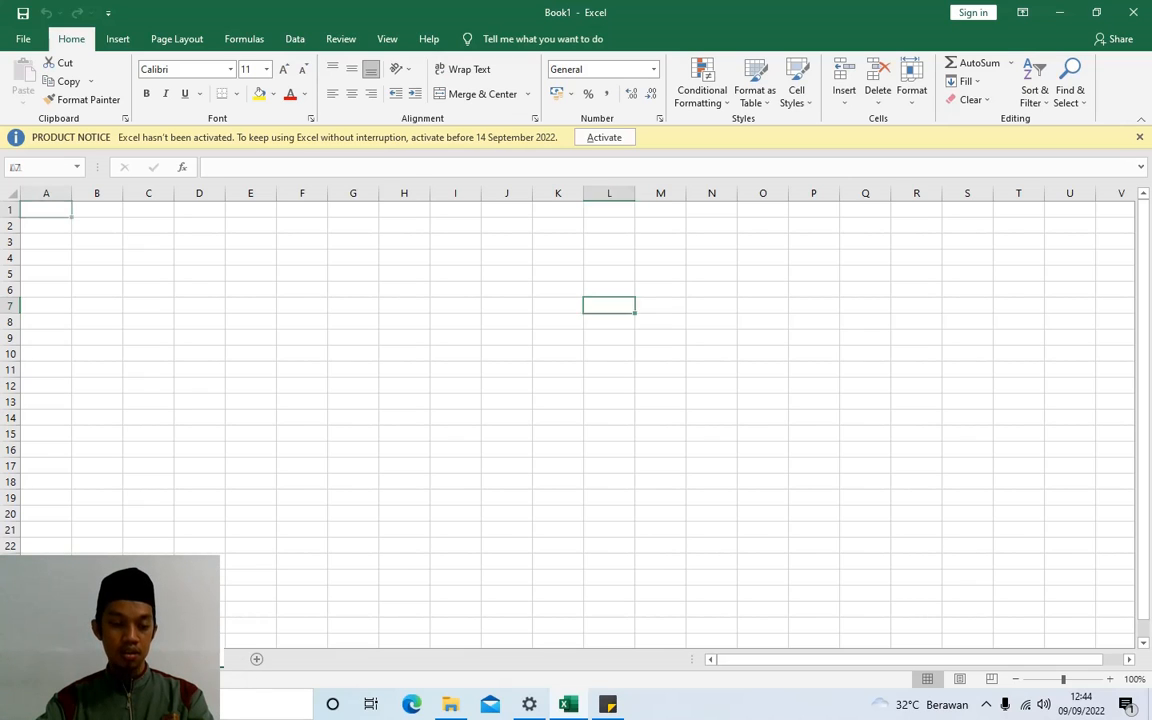
key(ctrl+Home)
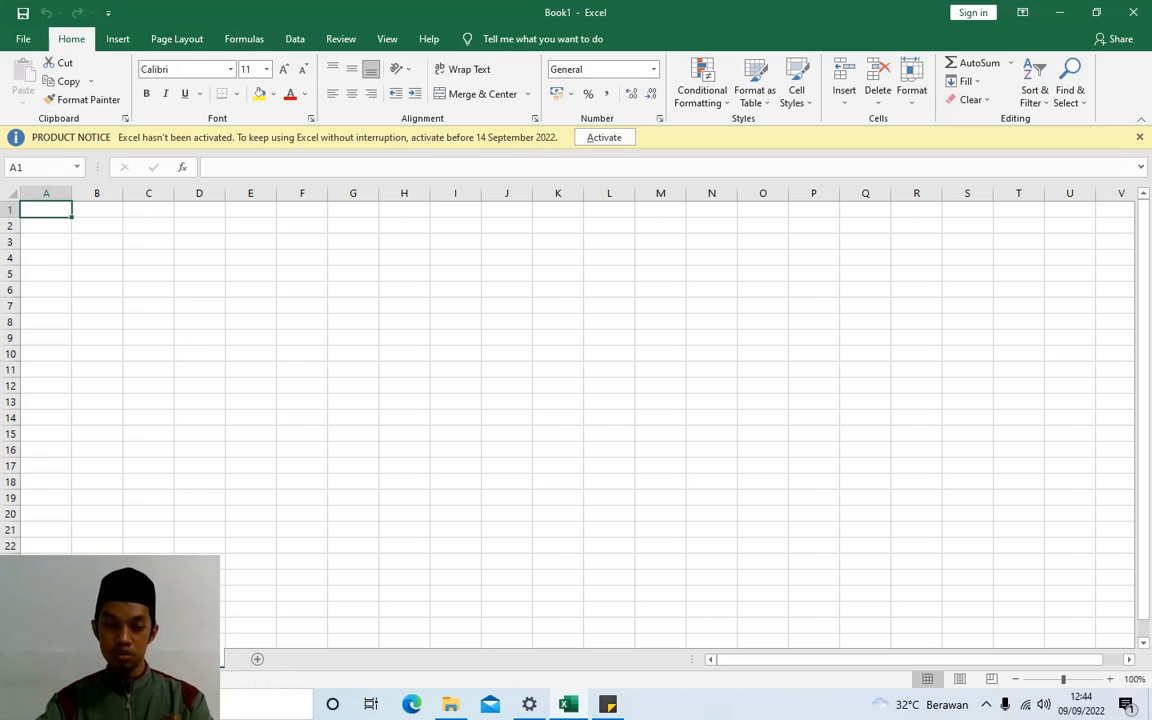
- Rename the second worksheet with a name ending in "Kerja 2"
right_click(206, 659)
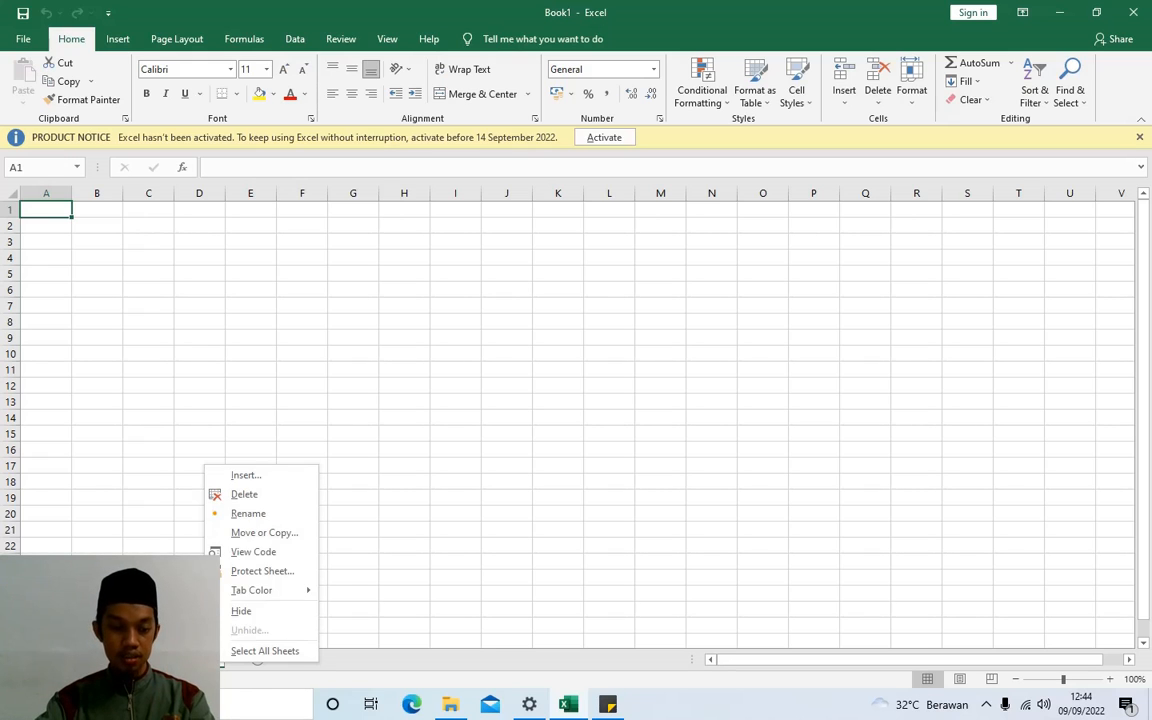
click(246, 512)
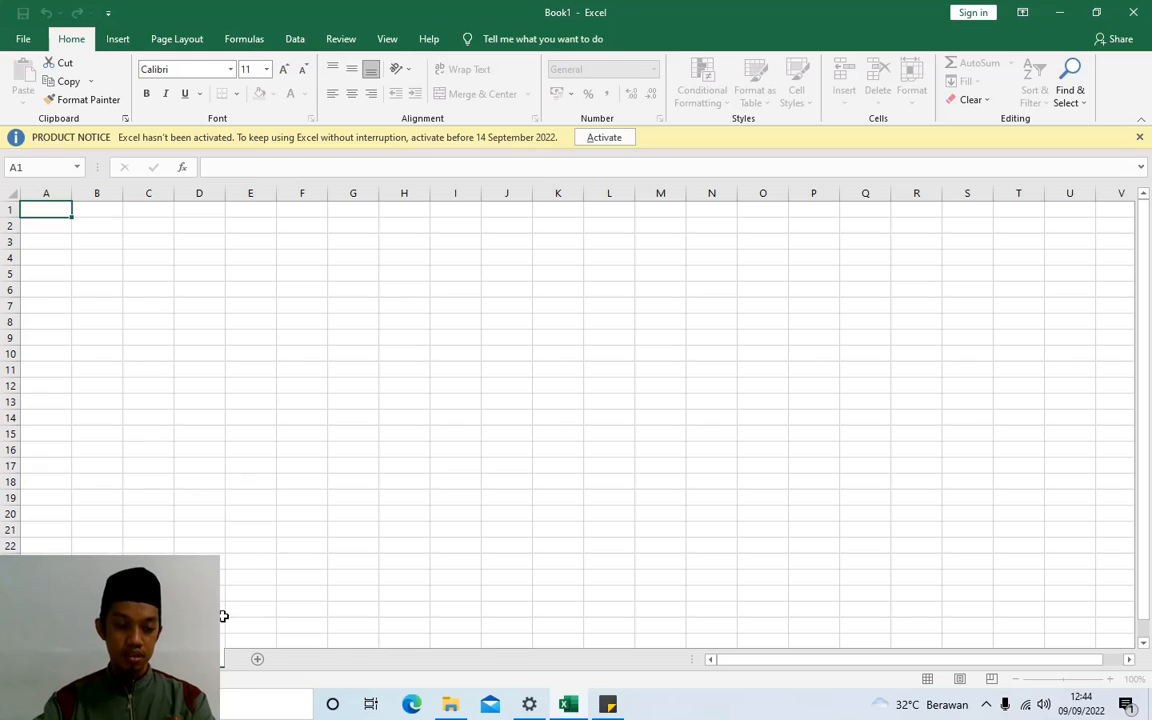
text(ABSEN )
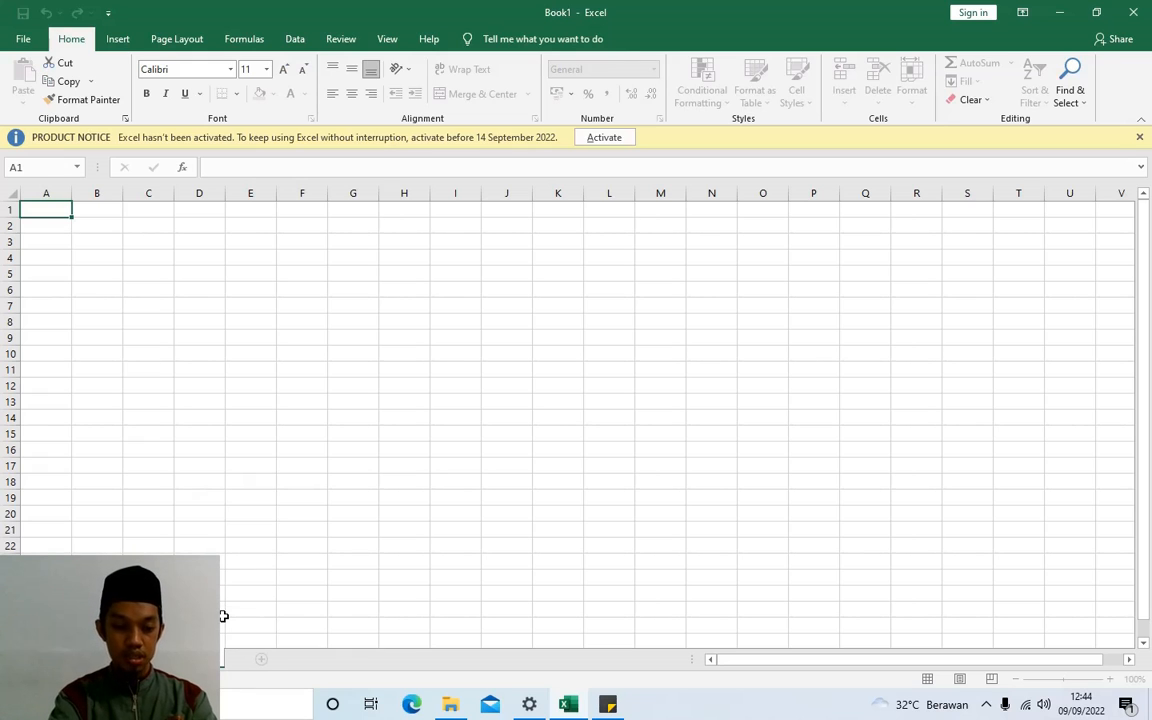
text(Kerja 2)
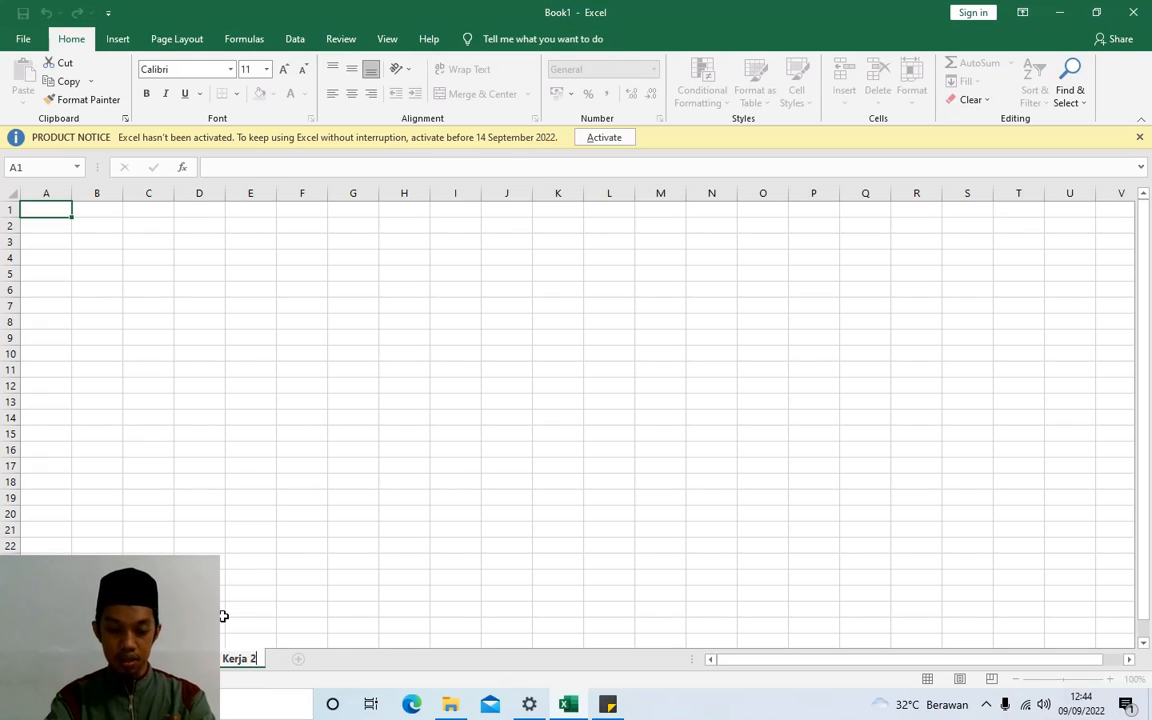
key(Return)
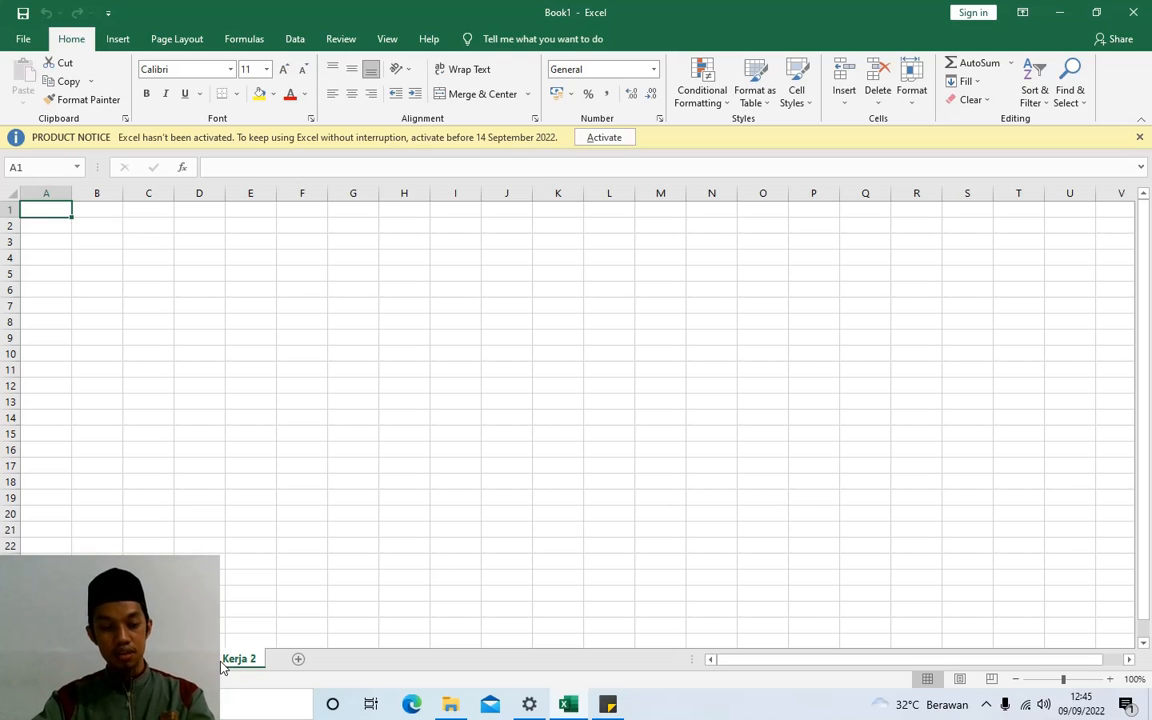
- Switch back and forth between the two worksheets to compare them, ending on the first one
click(609, 306)
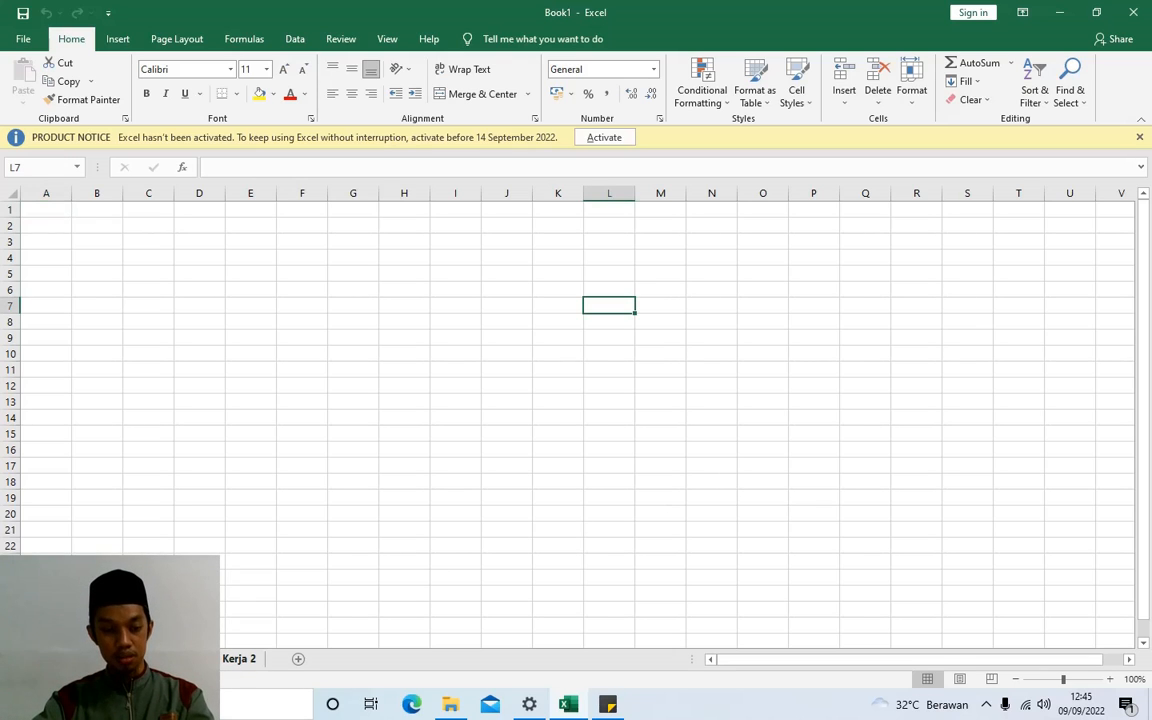
key(ctrl+Home)
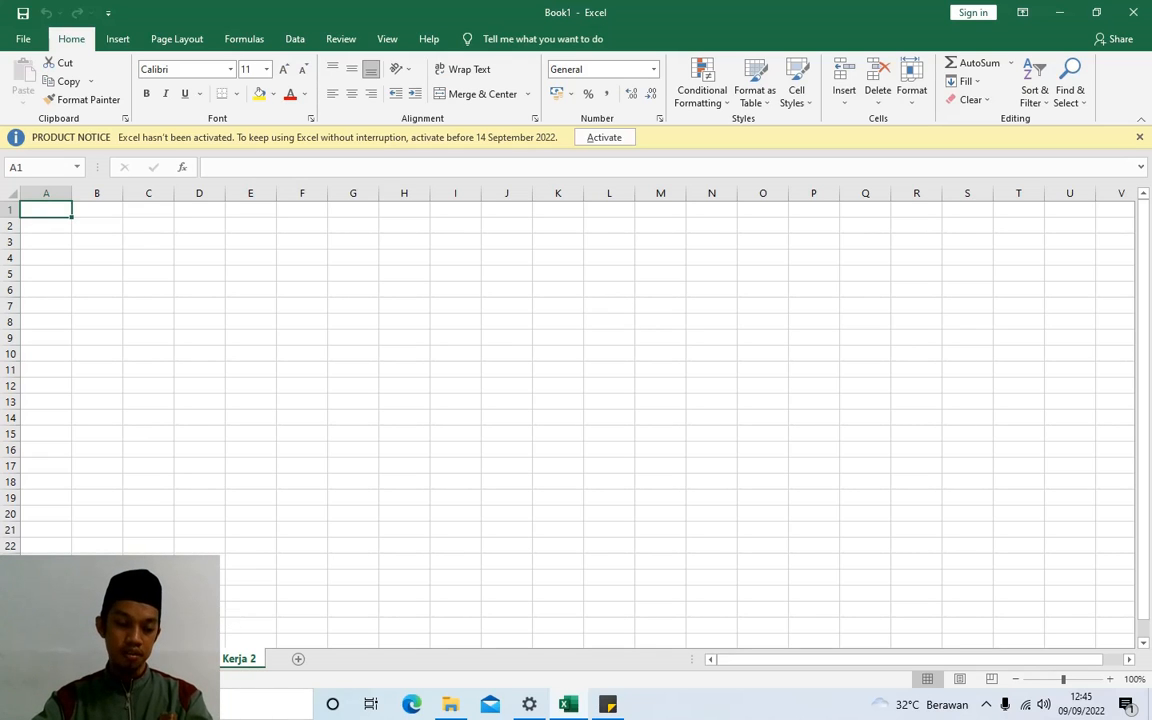
click(136, 659)
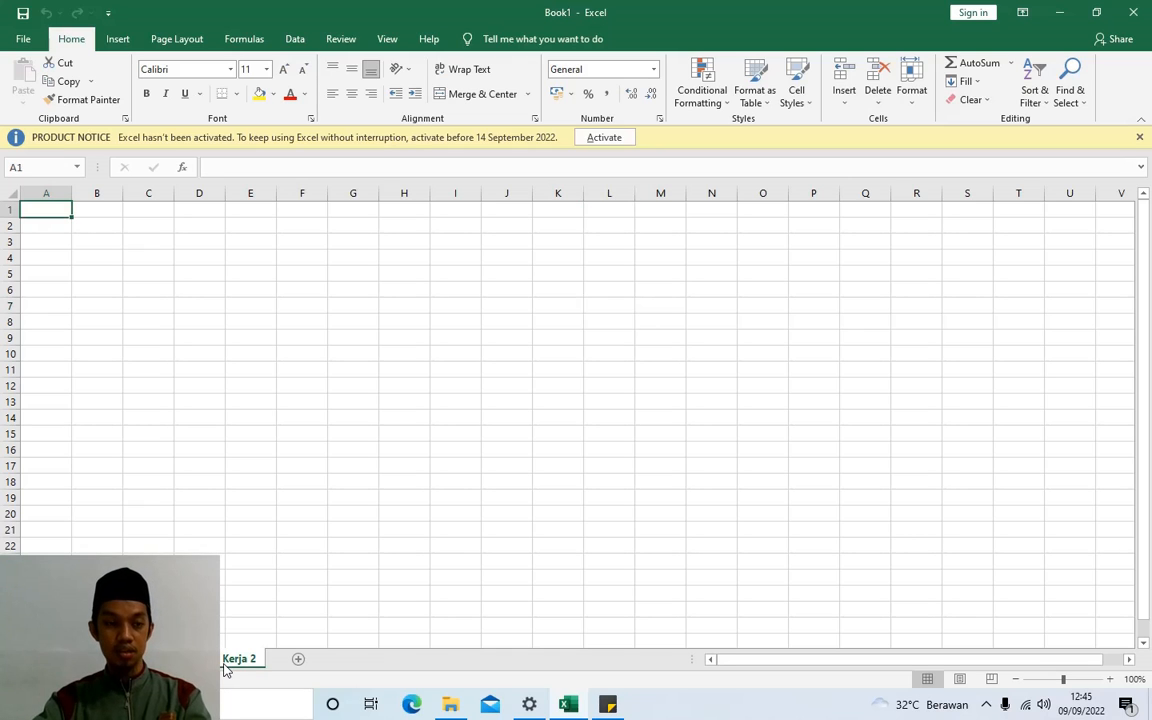
click(132, 659)
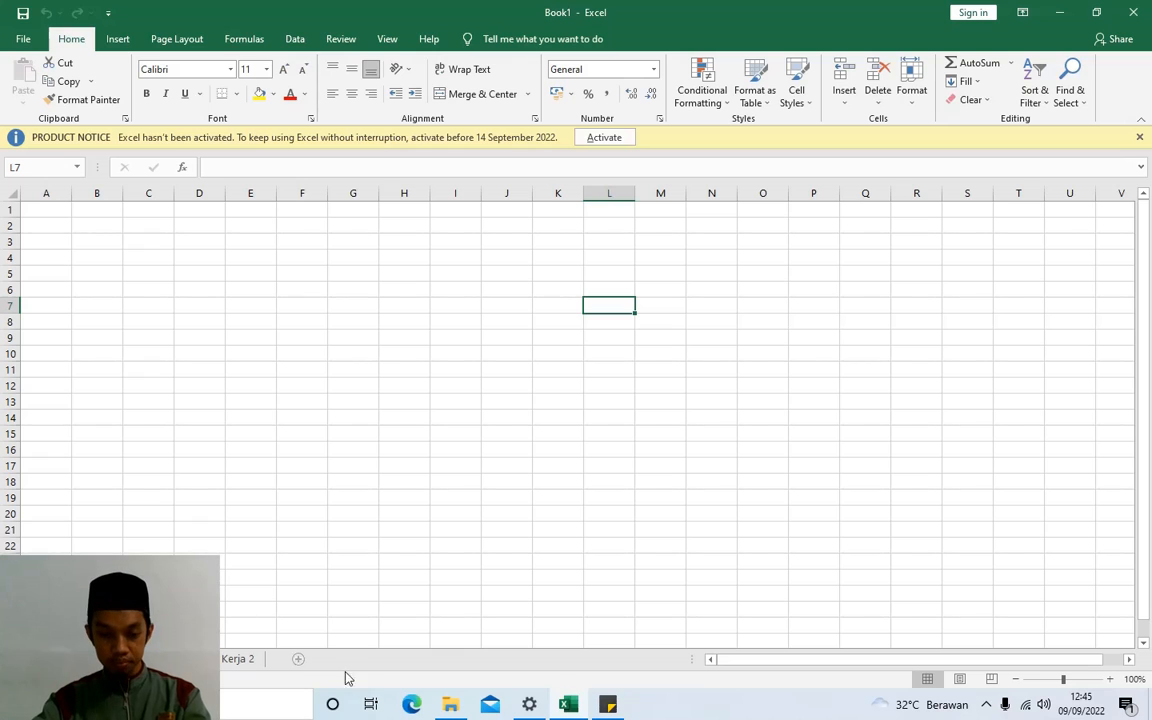
- Bring up the keyword note again and go from the Lembar Kerja entry to the Cell entry
click(608, 705)
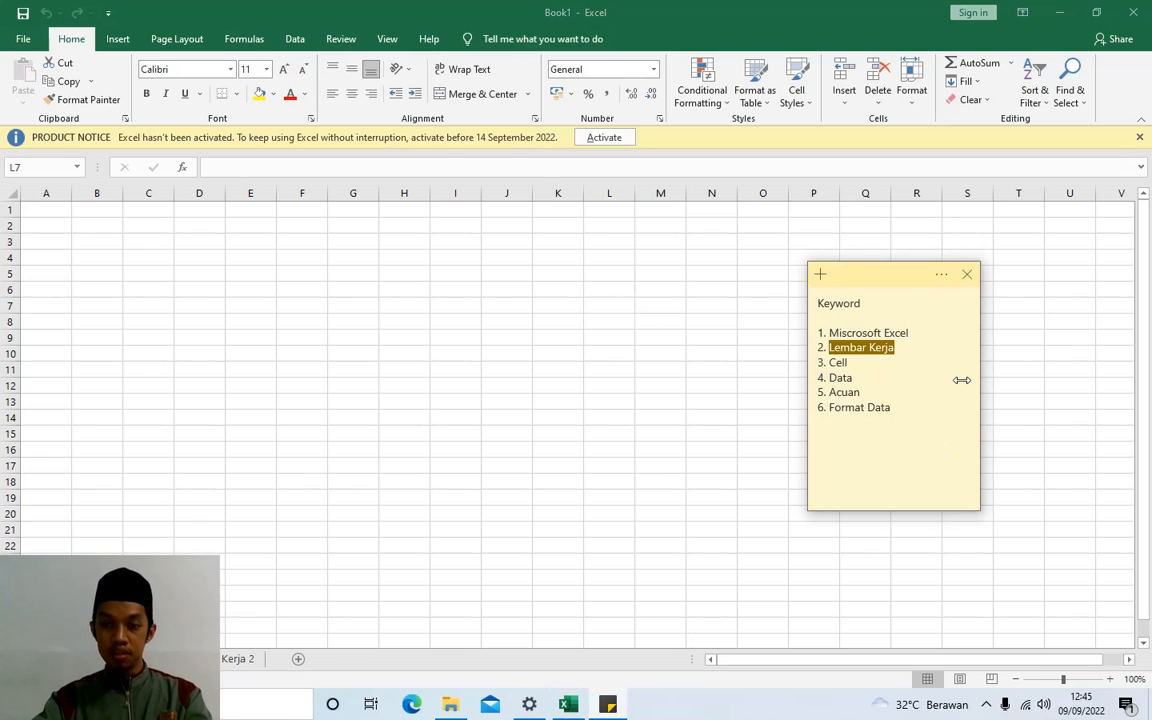
click(906, 348)
drag(903, 347, 825, 366)
- Return to the first worksheet and select cells F5 and C4 in turn
click(575, 333)
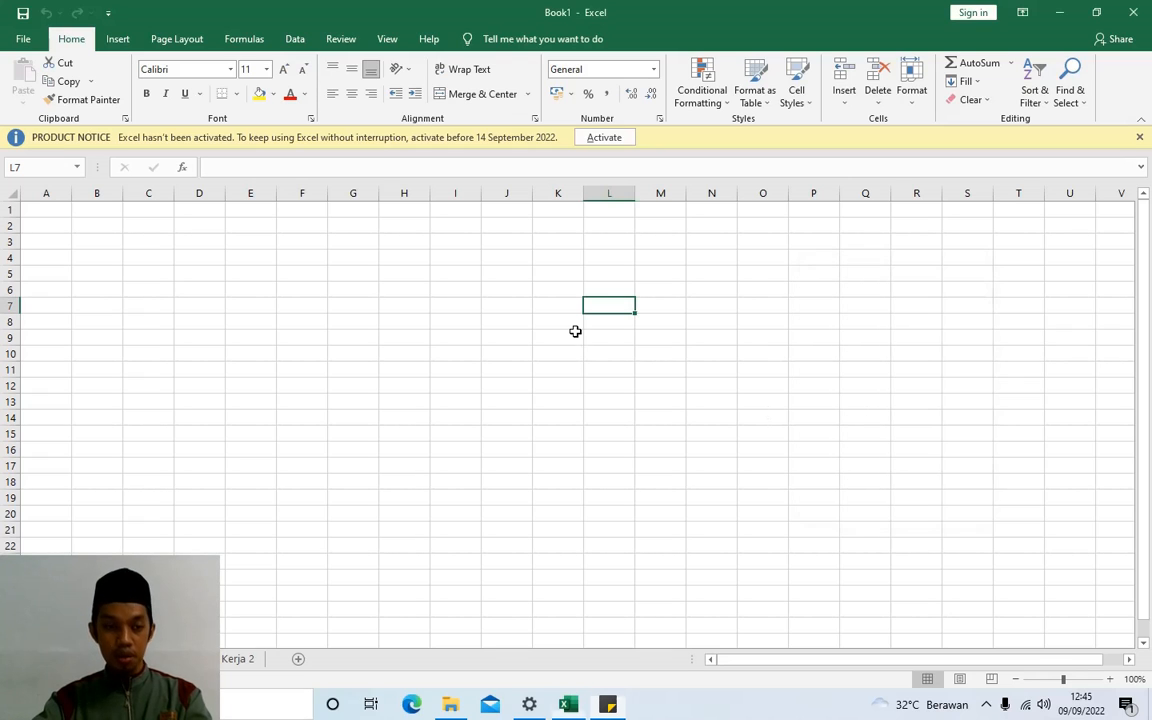
click(278, 277)
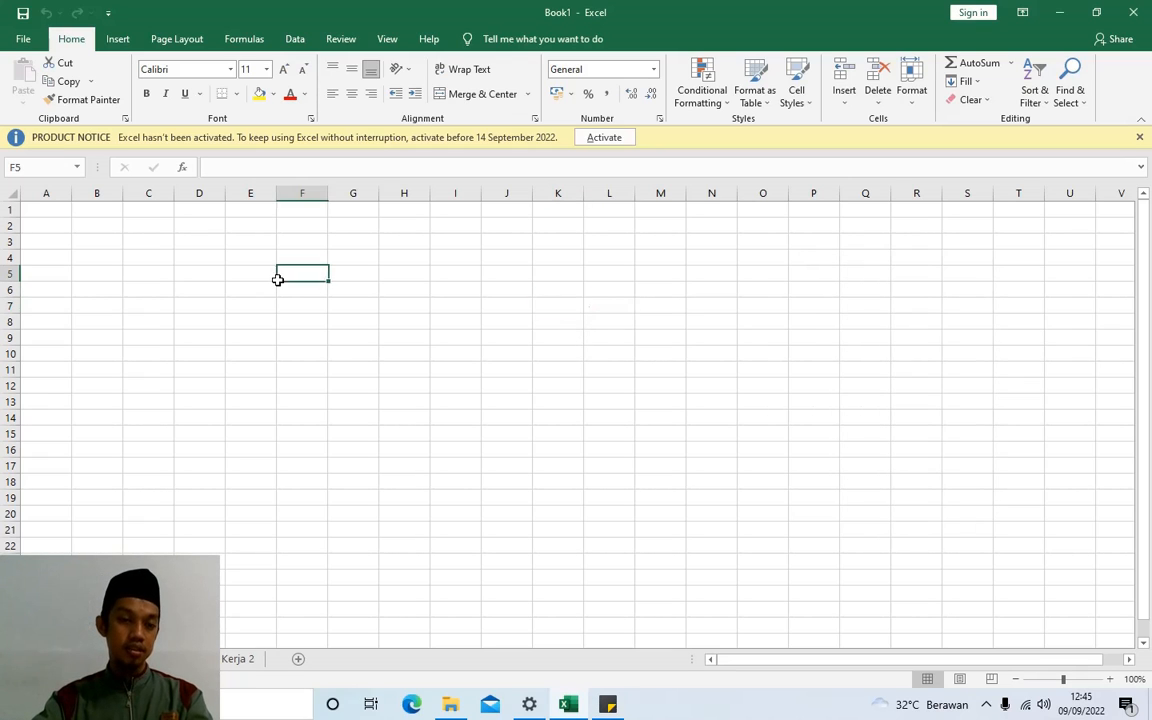
click(161, 261)
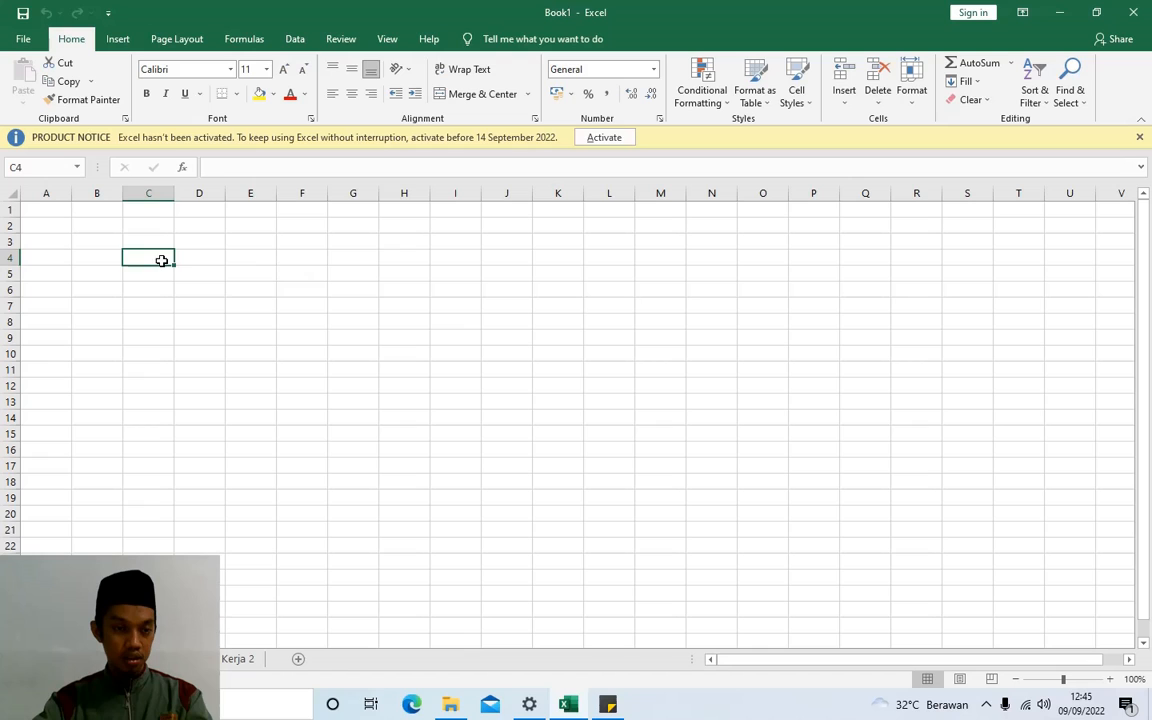
- Select individual cells around the worksheet, including F6, E12, D7, D9 and D6, ending on D5
click(266, 303)
click(507, 332)
click(318, 291)
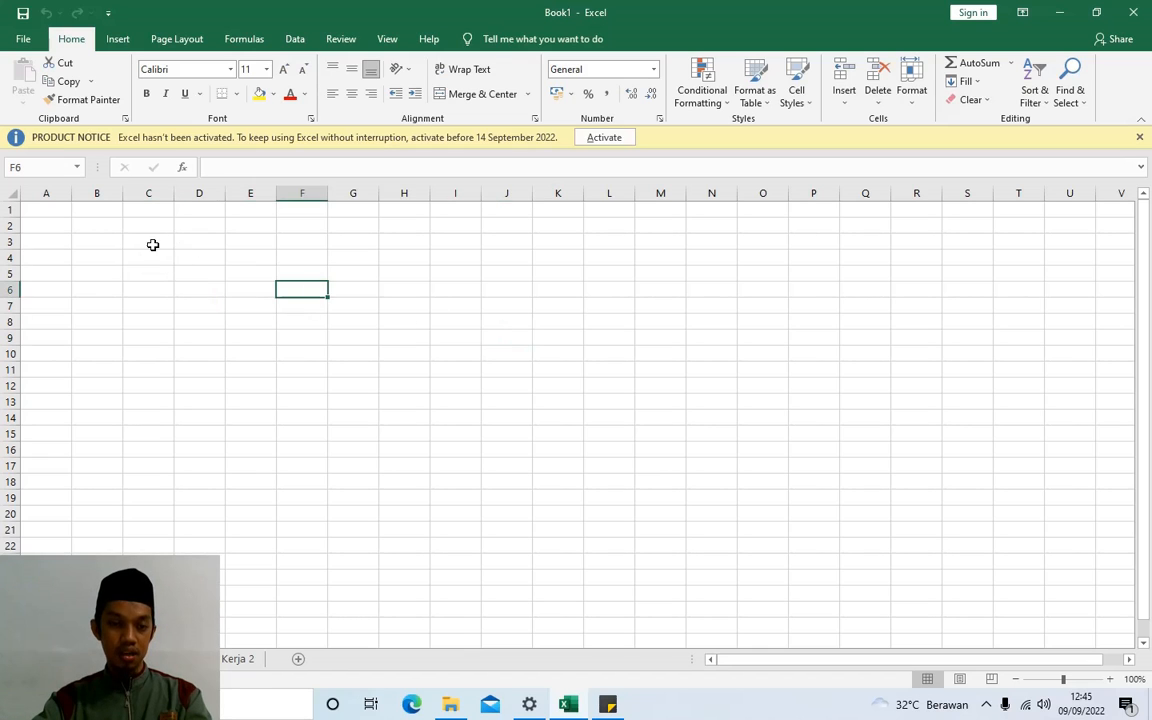
click(151, 244)
click(151, 288)
click(168, 336)
click(255, 379)
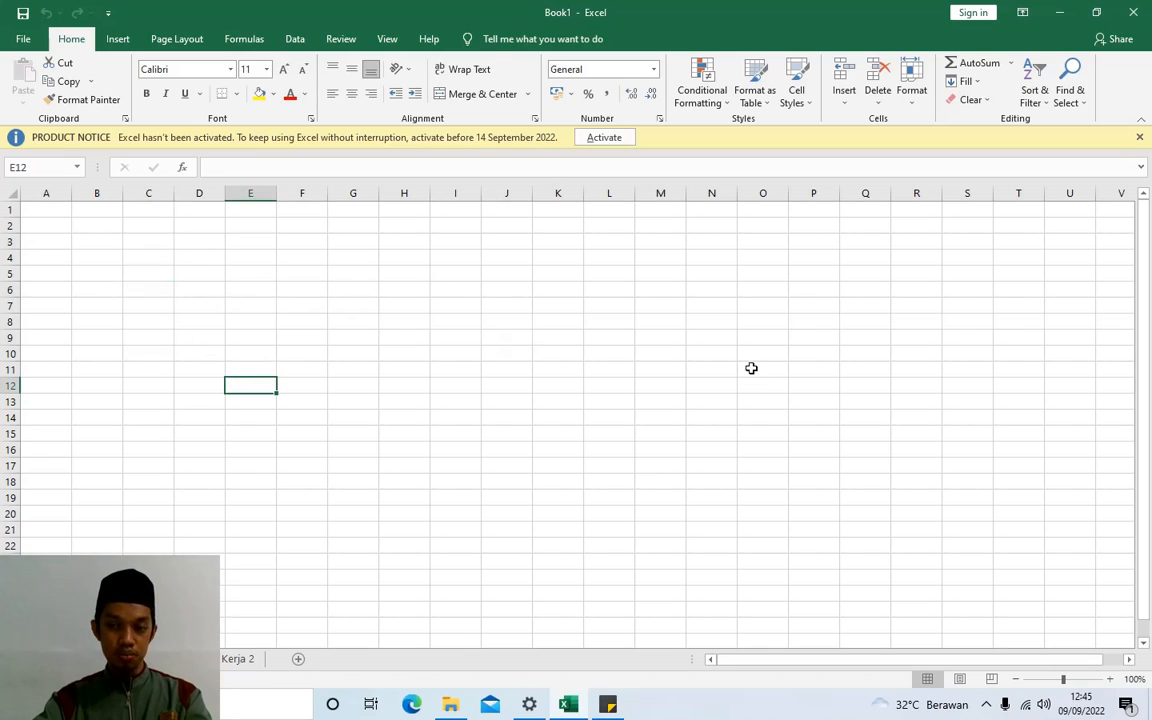
click(193, 271)
click(194, 301)
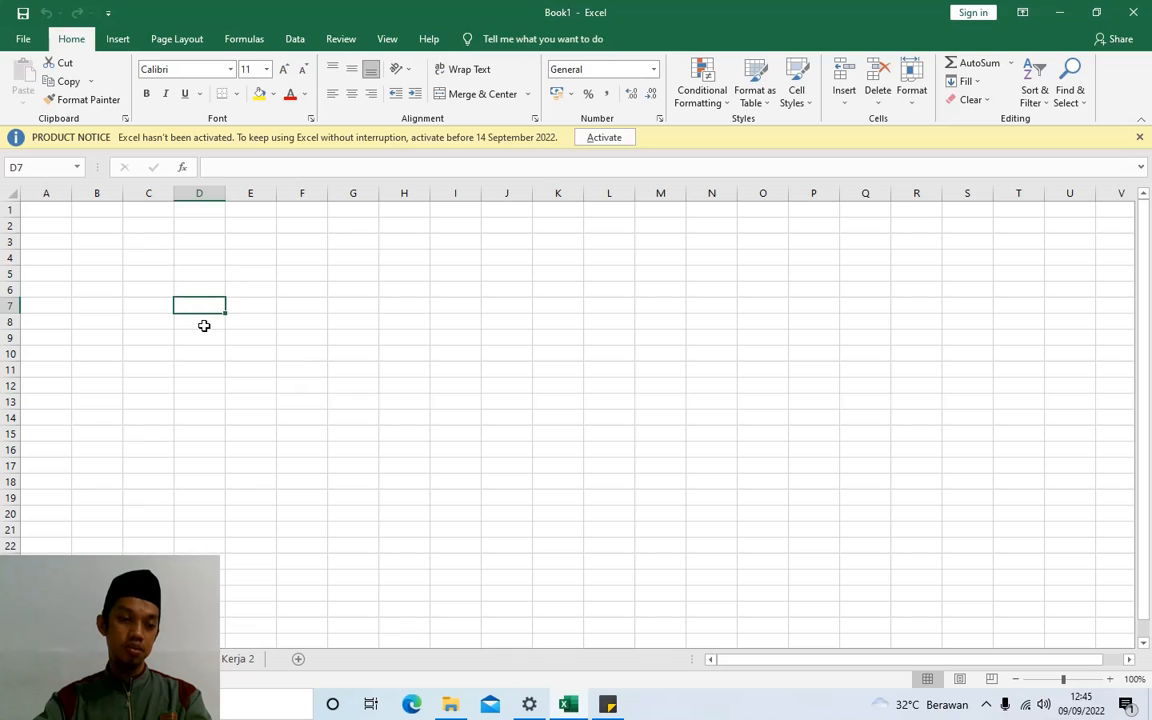
click(213, 330)
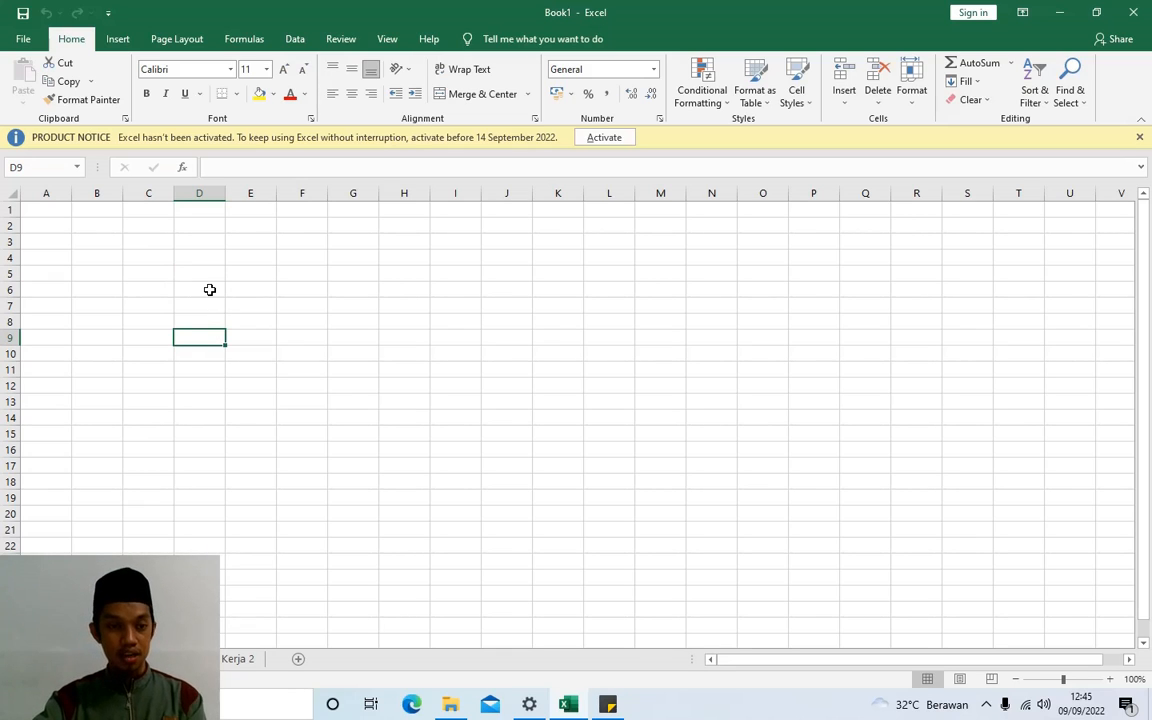
click(210, 290)
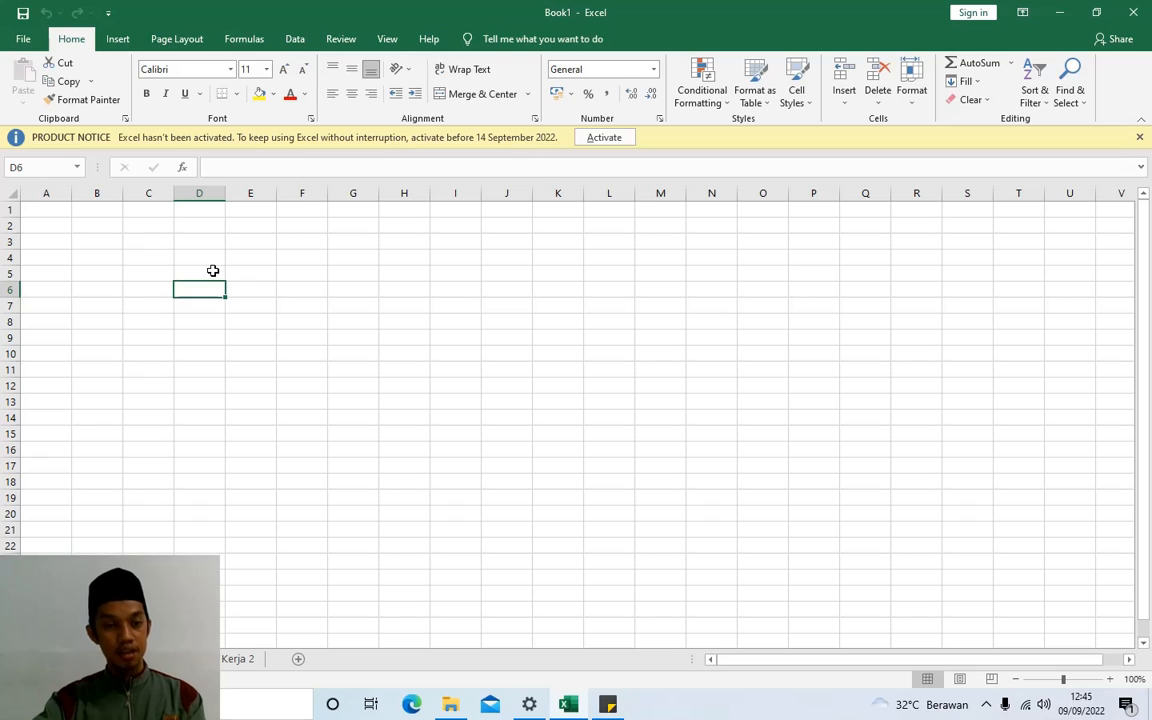
click(213, 271)
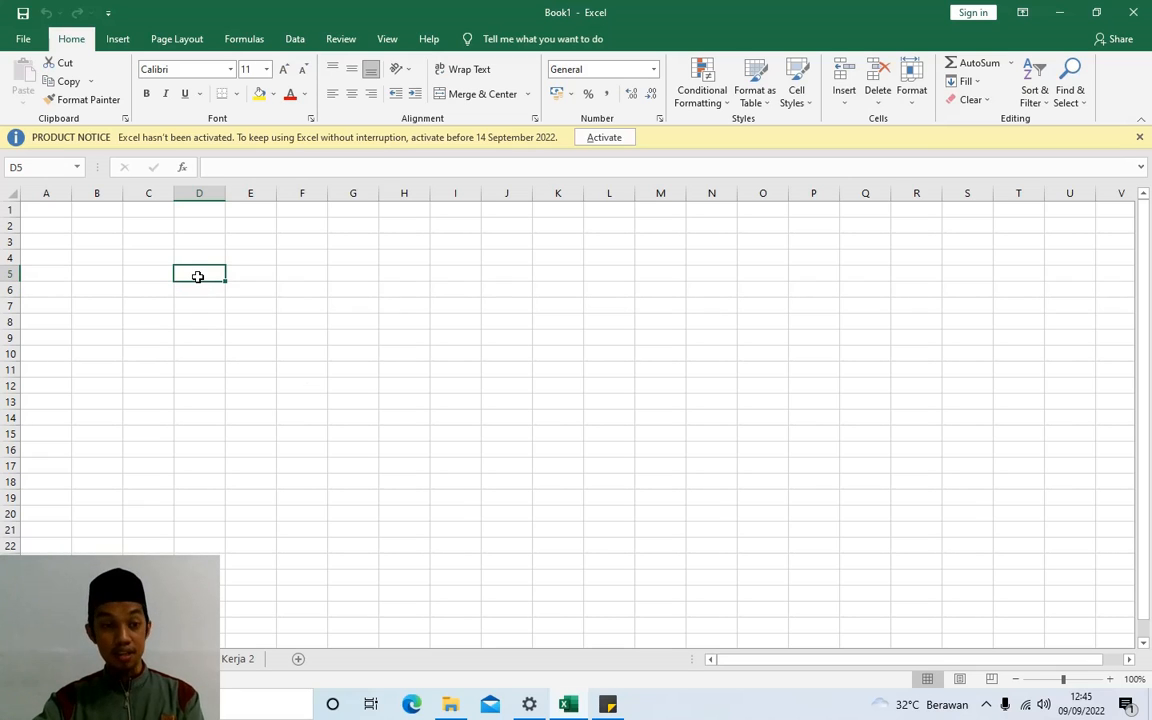
- Bring up the keyword note to go to the Data entry, and return to the worksheet by selecting C3 and E6
click(607, 704)
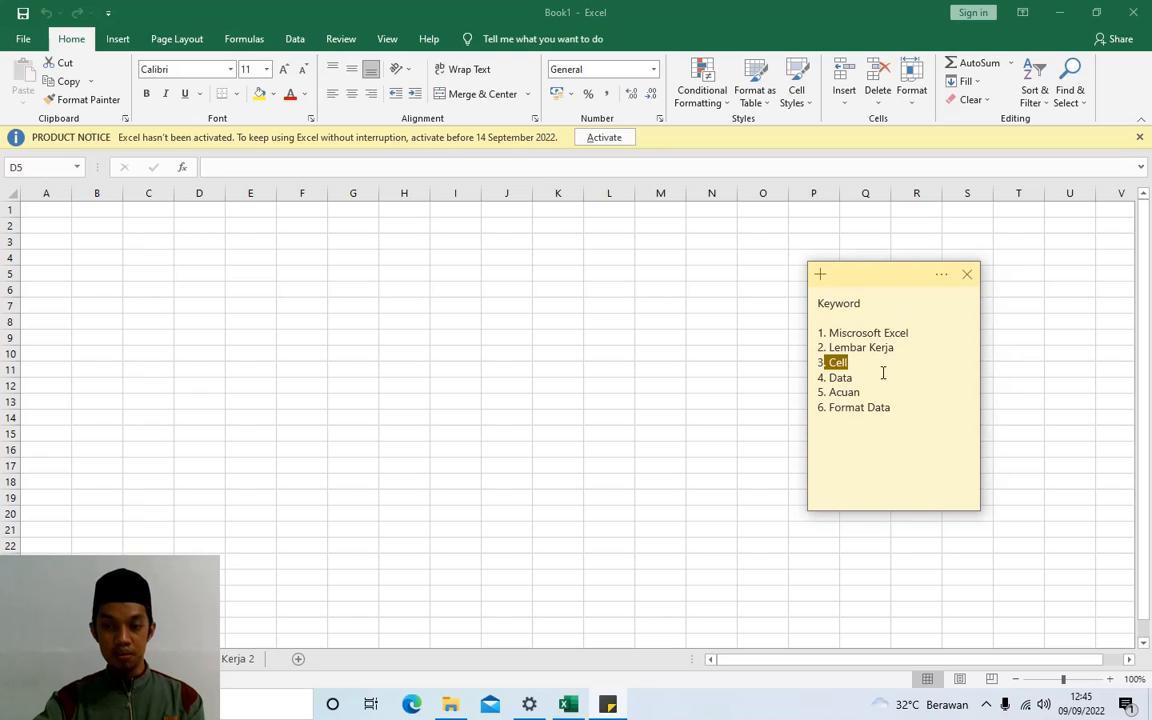
drag(881, 375, 843, 380)
click(160, 245)
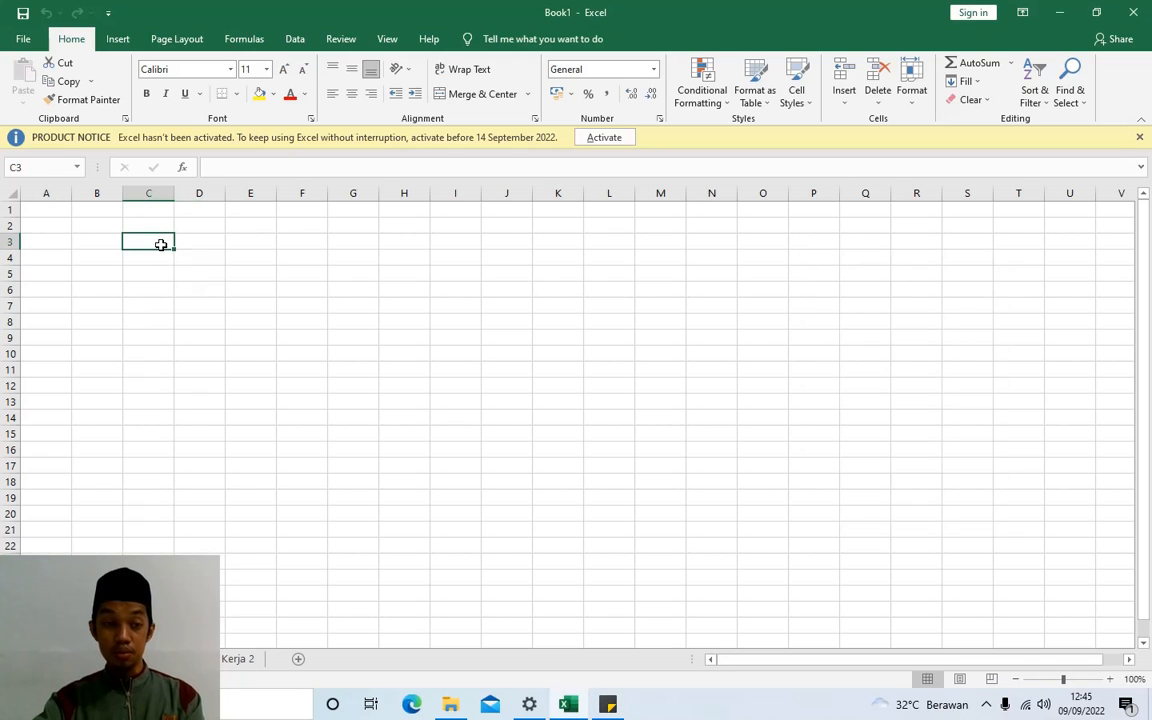
click(231, 286)
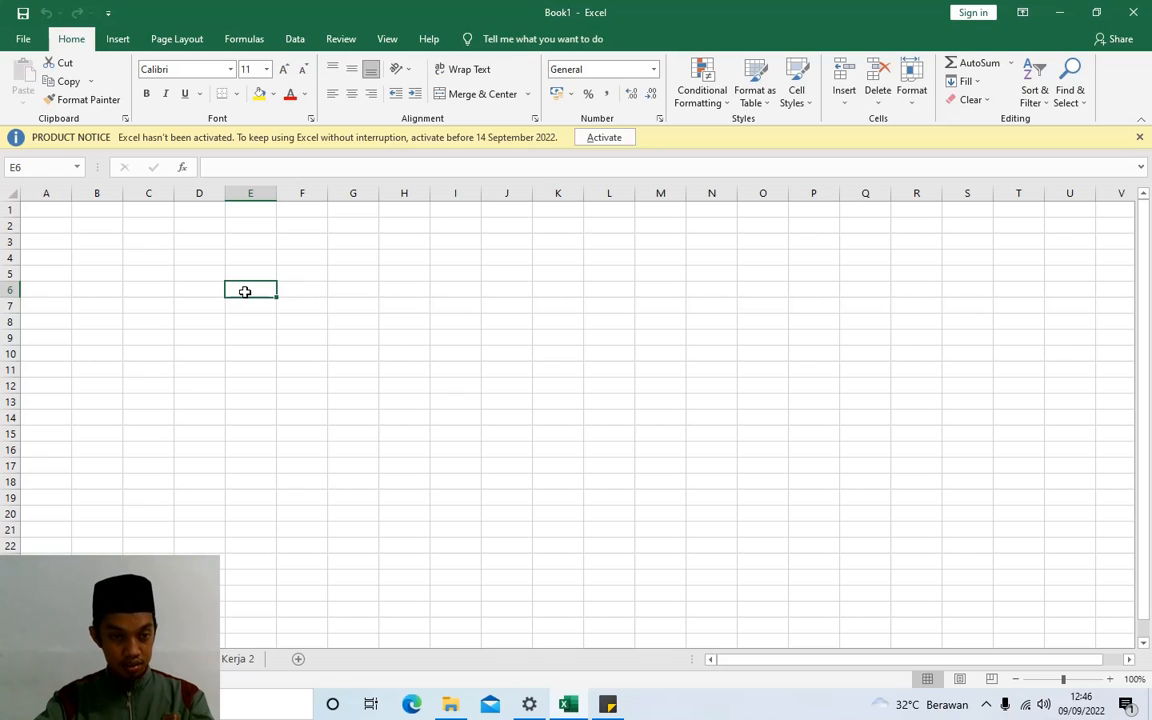
- Trace the address of cell C6 by selecting the cell, the whole of column C and row 6, ending on C6
click(180, 290)
click(139, 287)
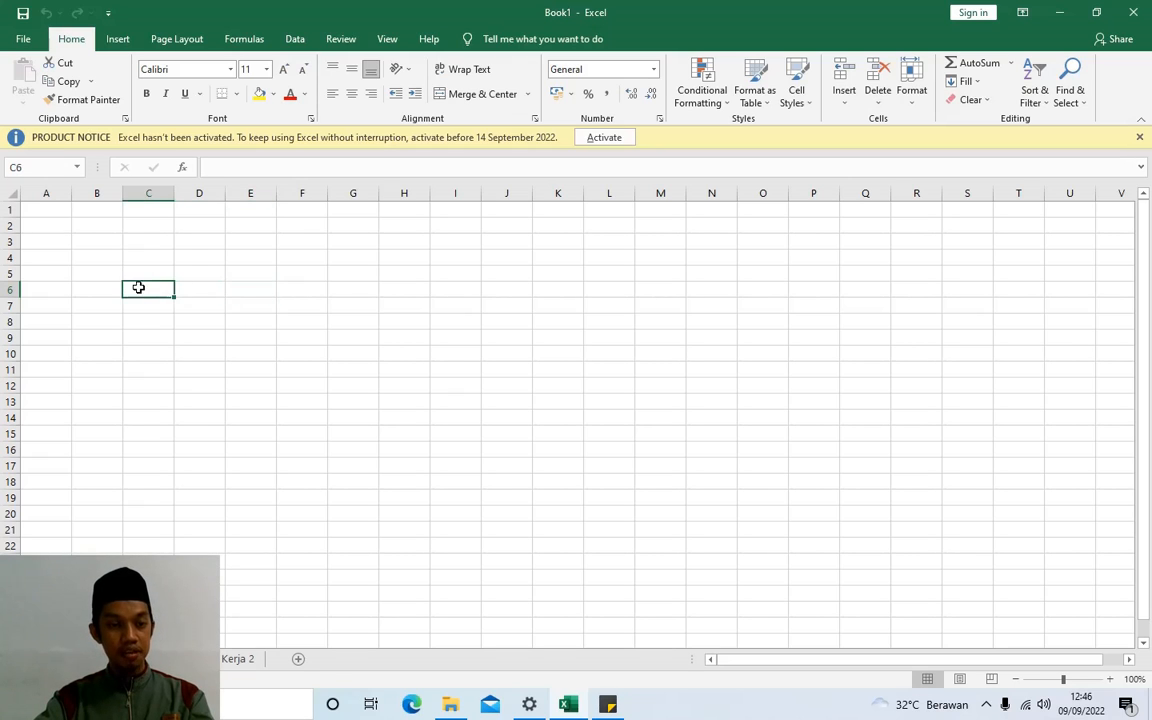
click(144, 271)
click(147, 292)
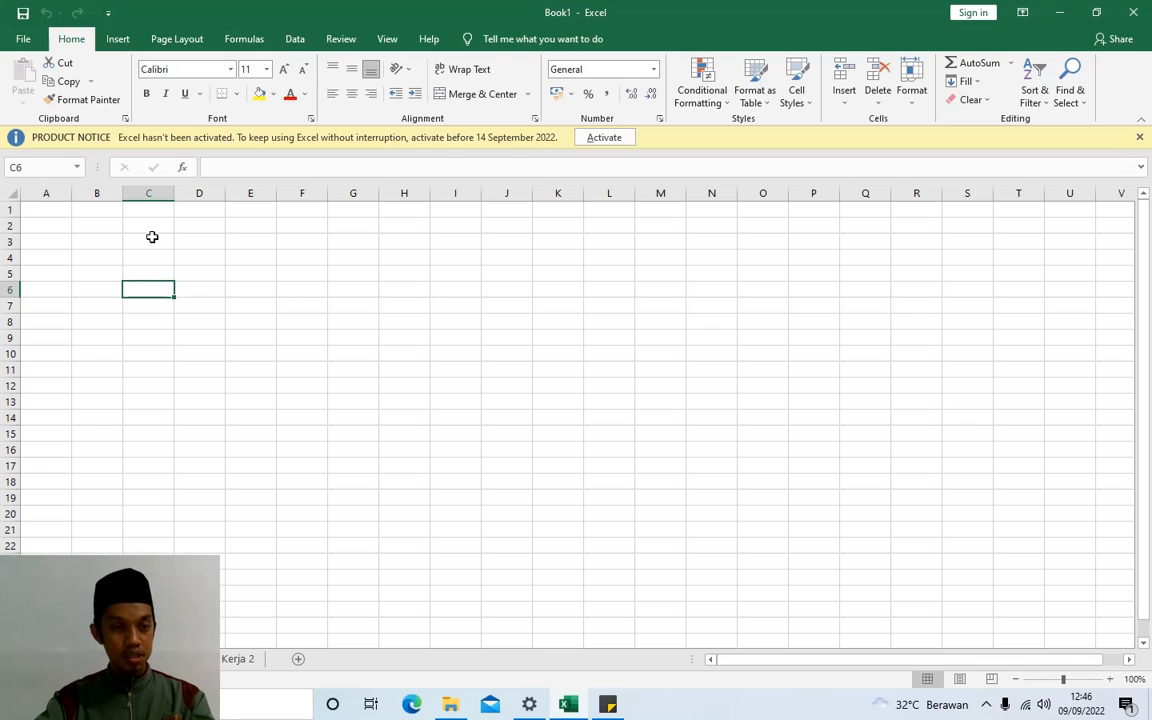
click(150, 192)
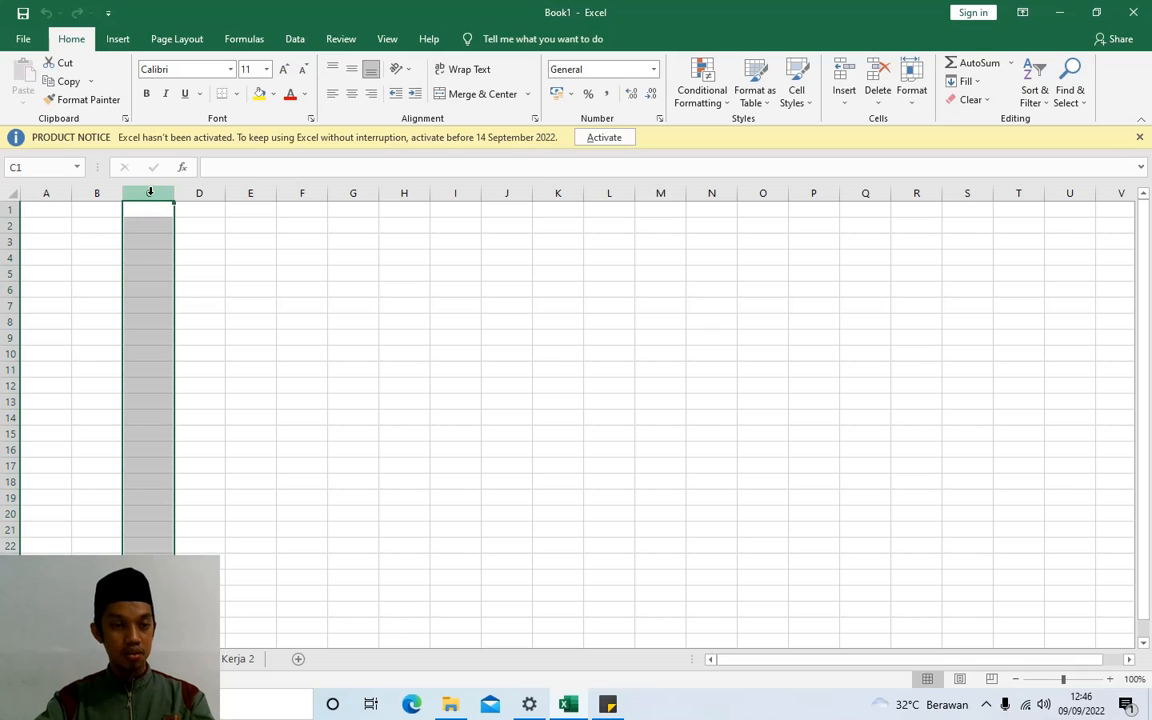
click(8, 289)
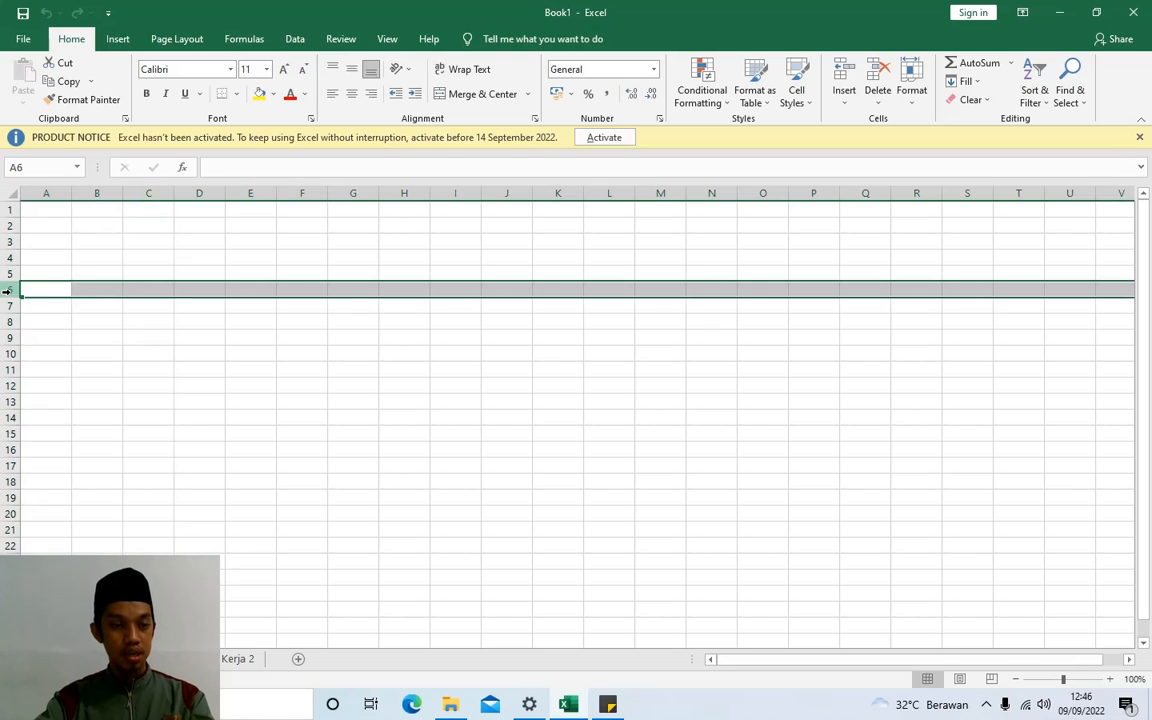
click(147, 287)
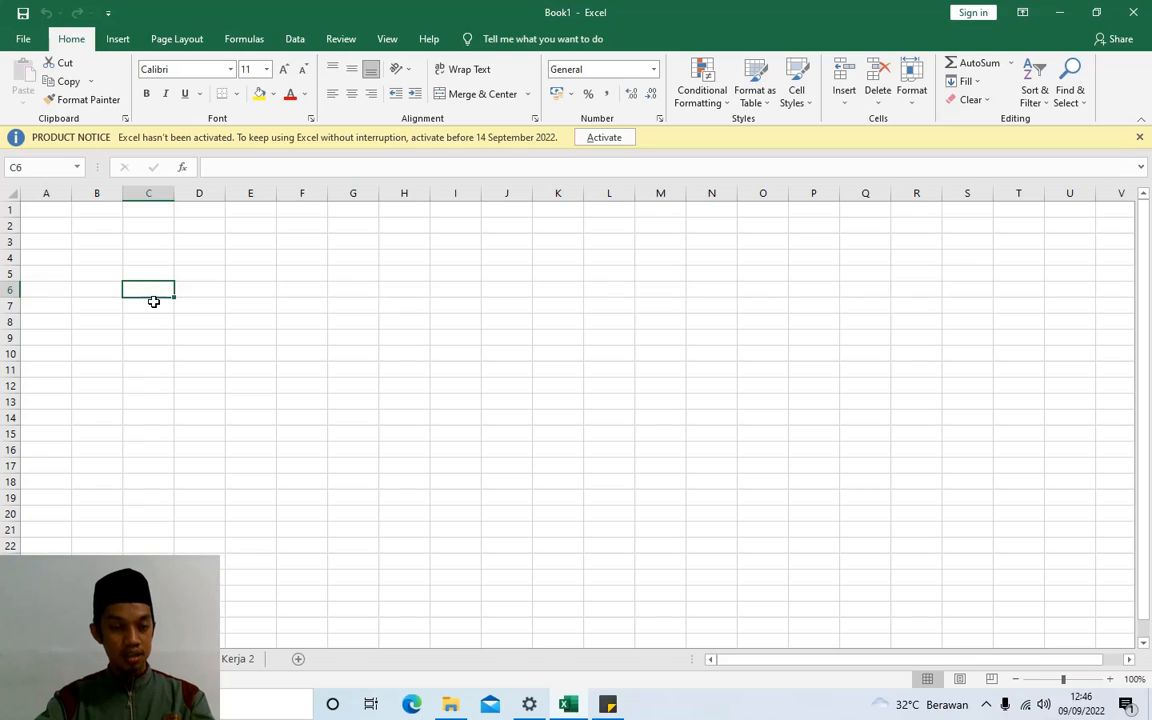
- Highlight column C and enter its own address, c8, in cell C8
click(151, 193)
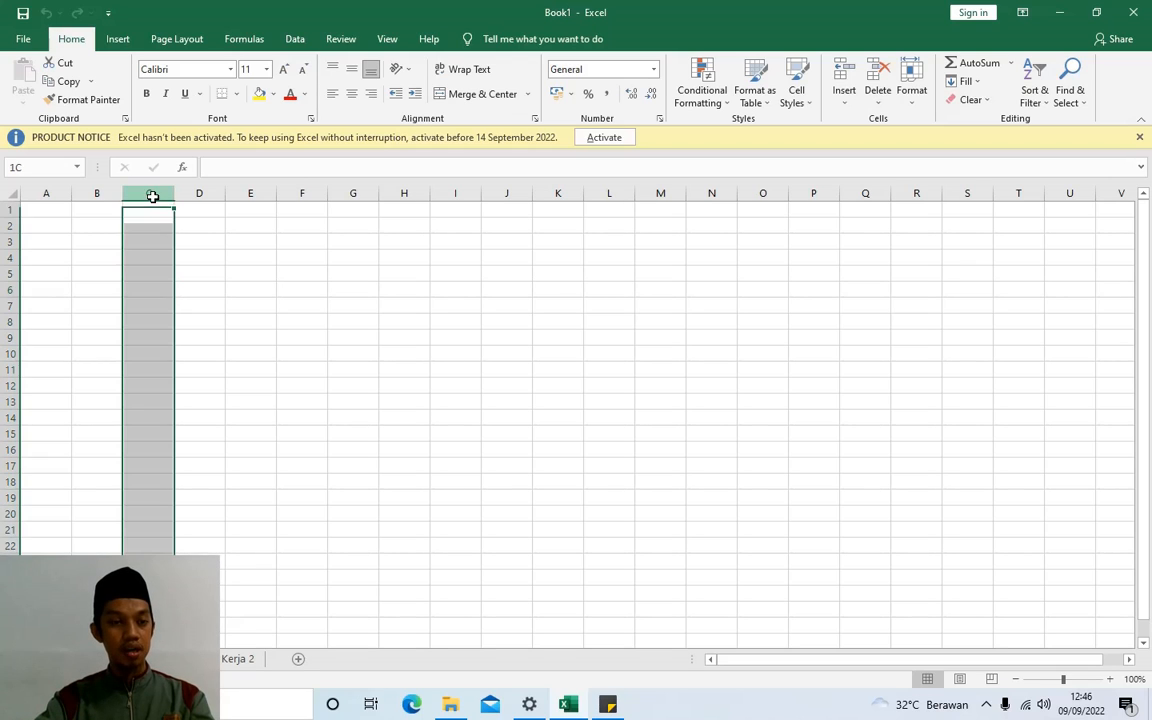
click(152, 327)
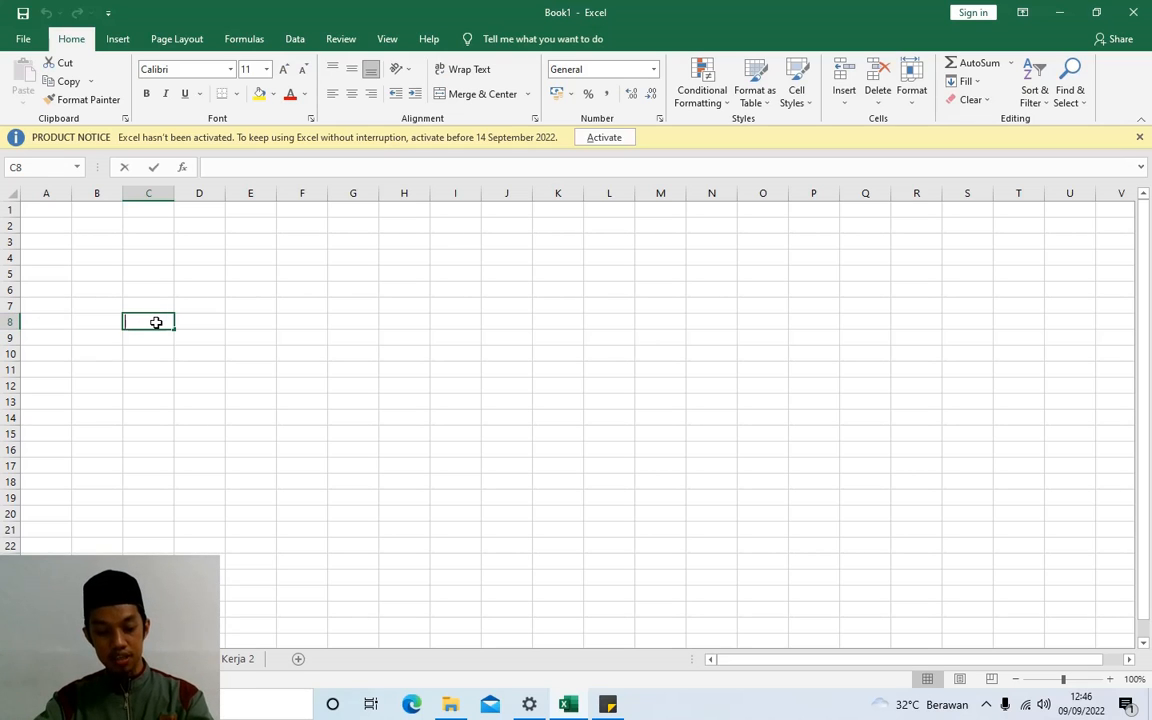
text(c8)
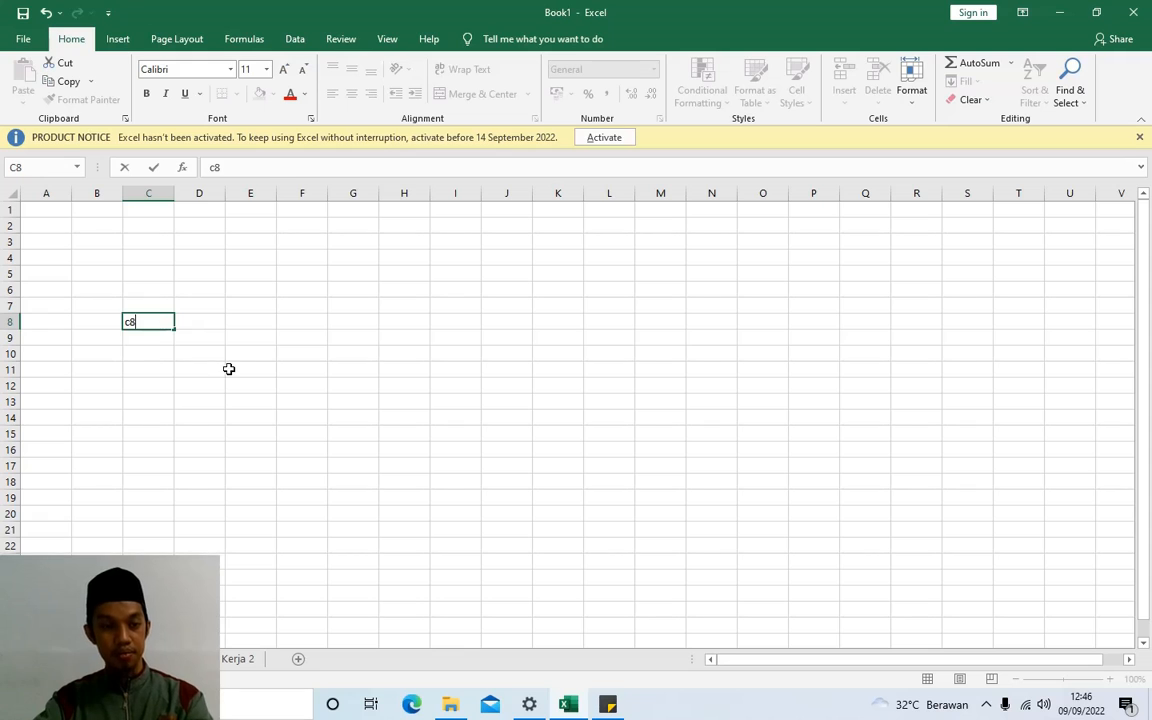
click(230, 369)
click(147, 323)
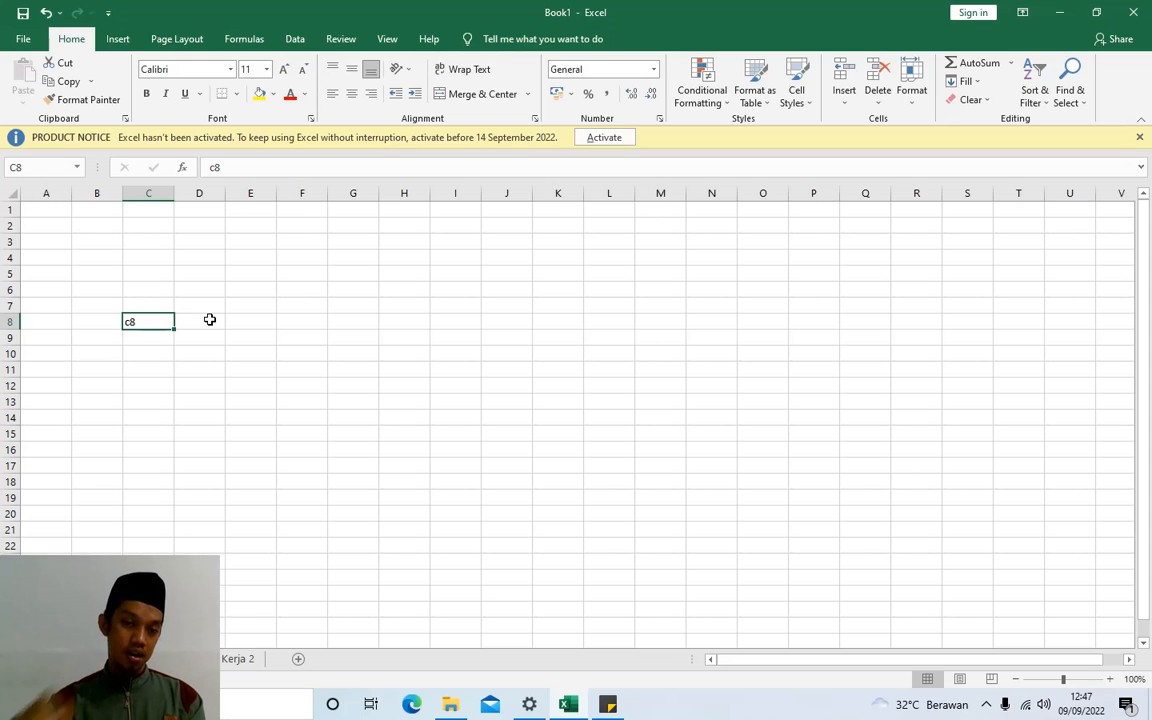
- Highlight column F and enter the text f5 in cell F5
click(299, 194)
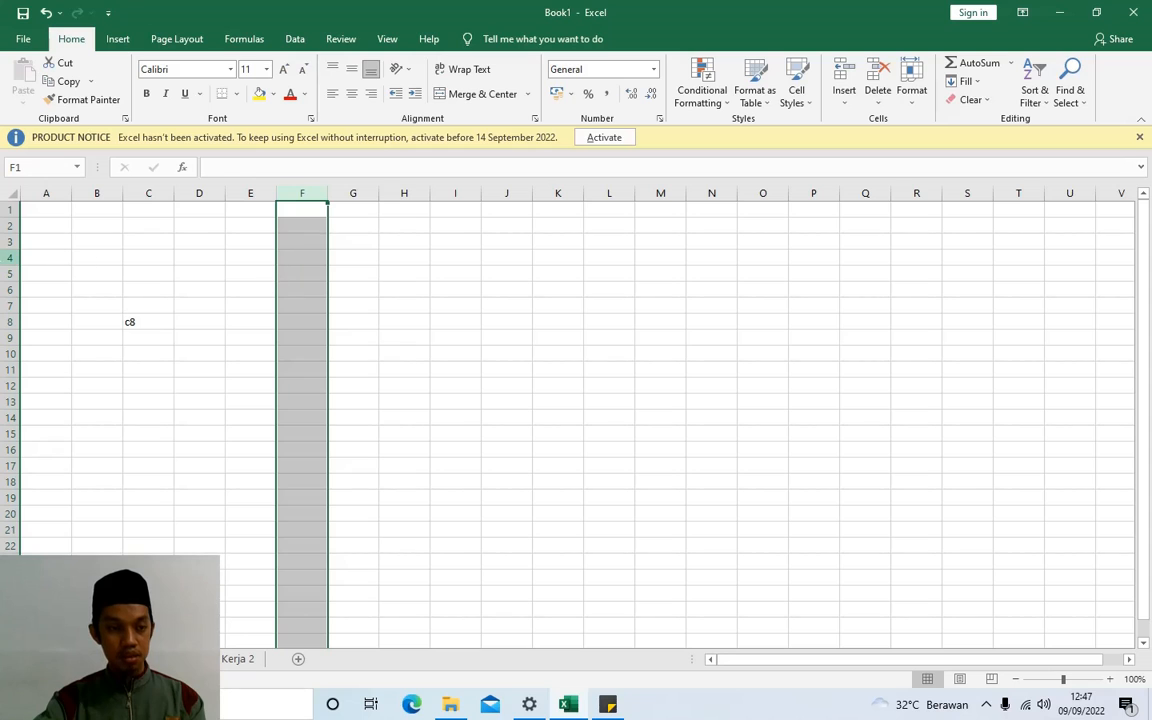
click(289, 274)
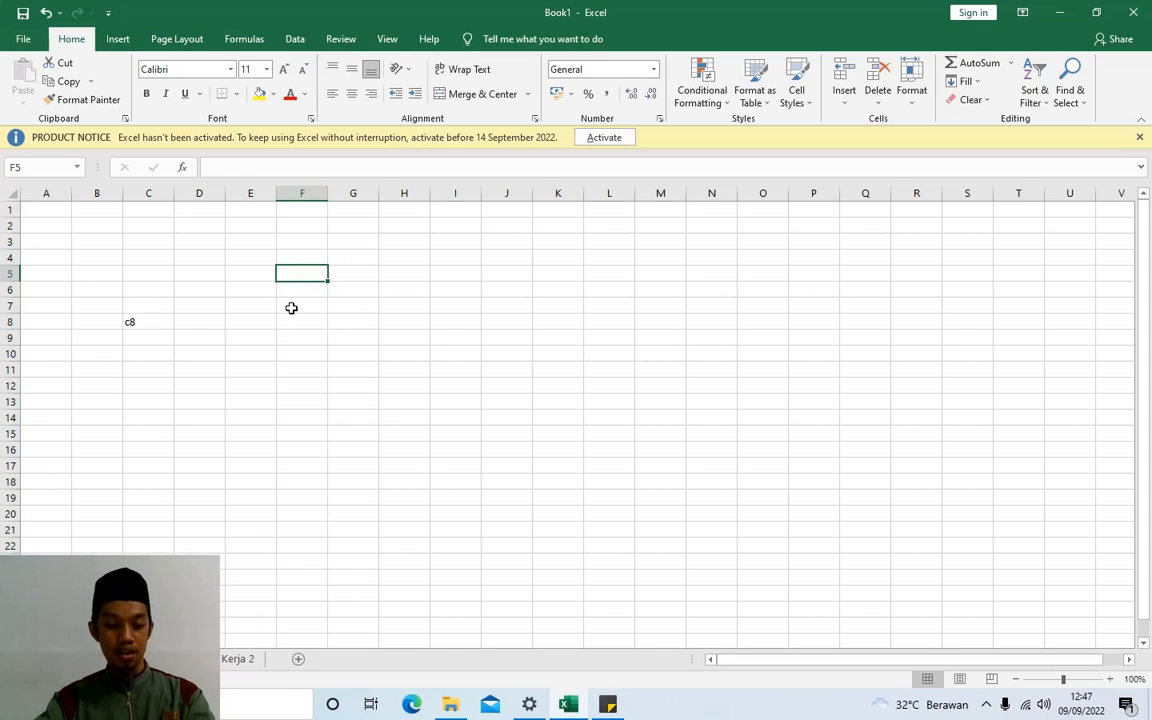
text(f)
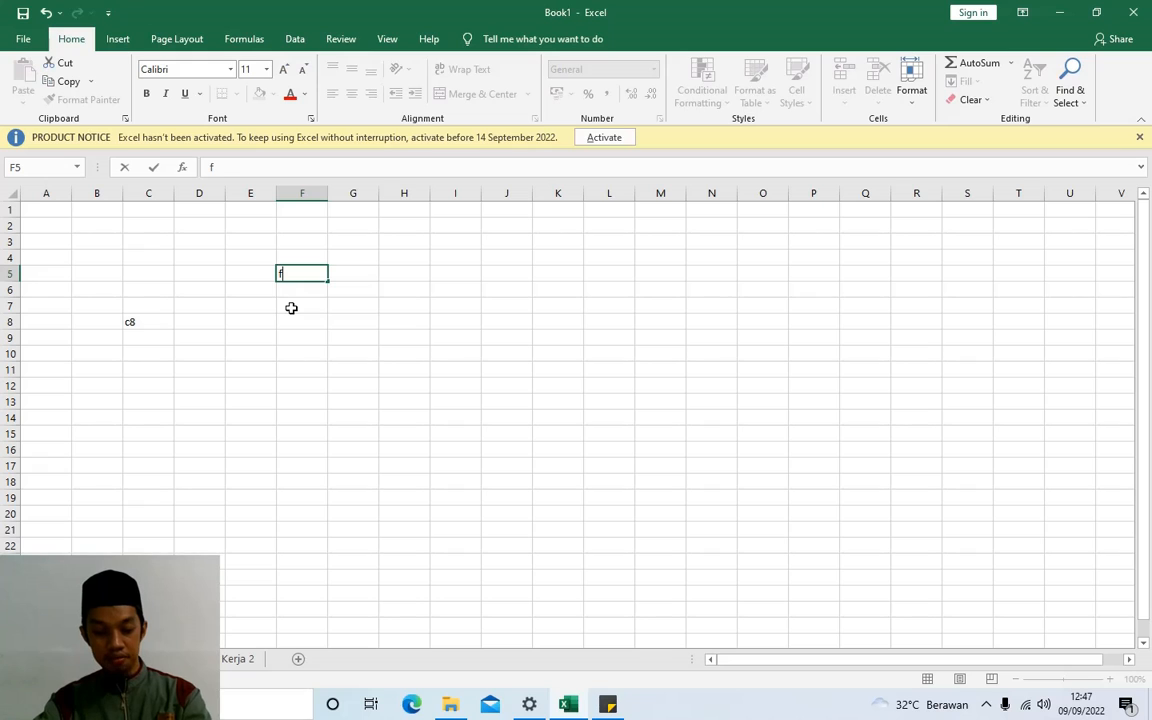
text(5)
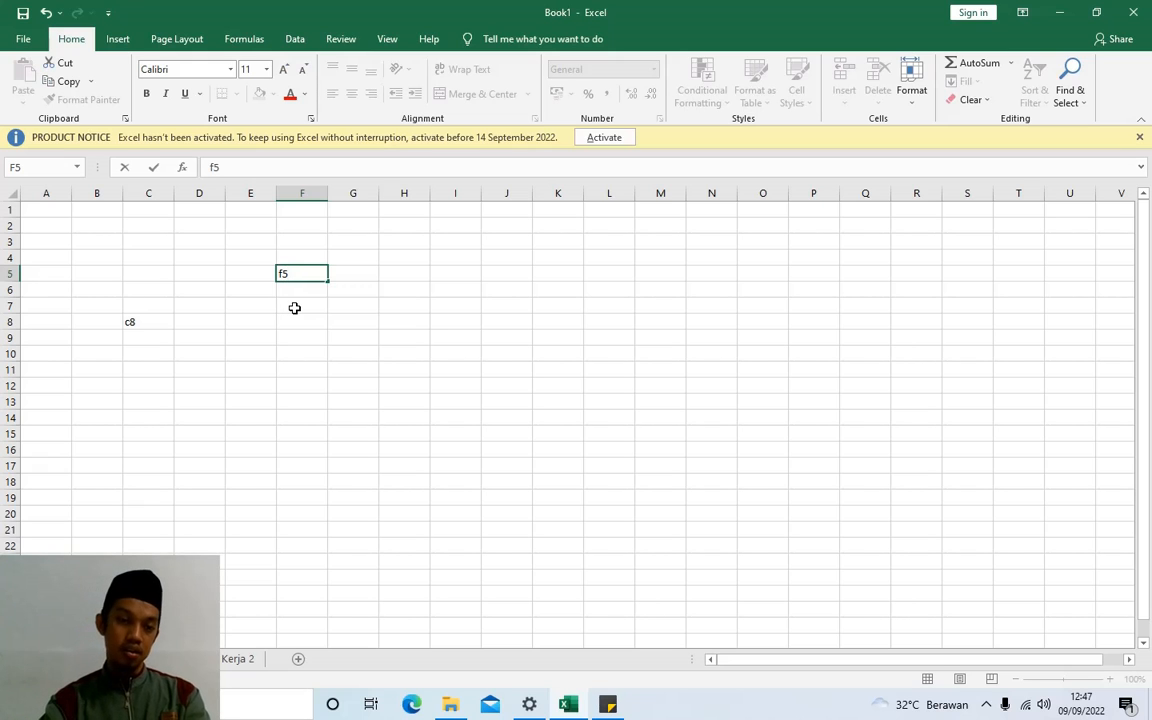
key(Return)
click(306, 272)
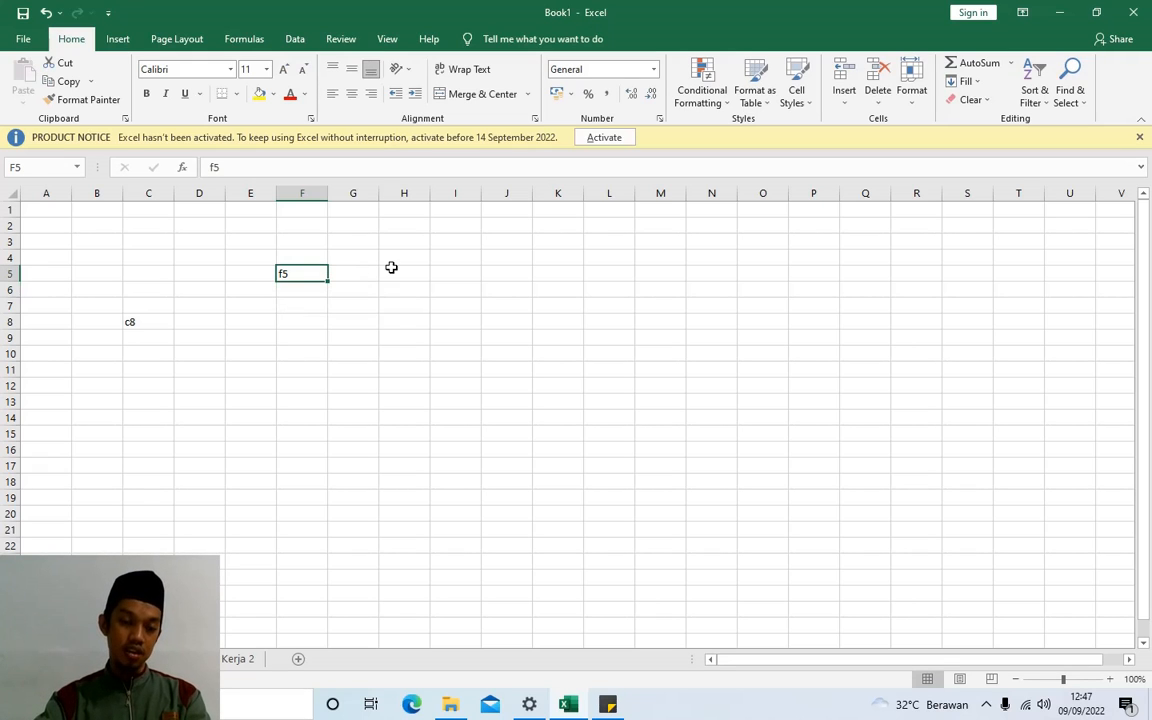
- Switch the selection back and forth between cells C8 and F5 to compare their addresses, ending on C8
click(144, 323)
click(296, 277)
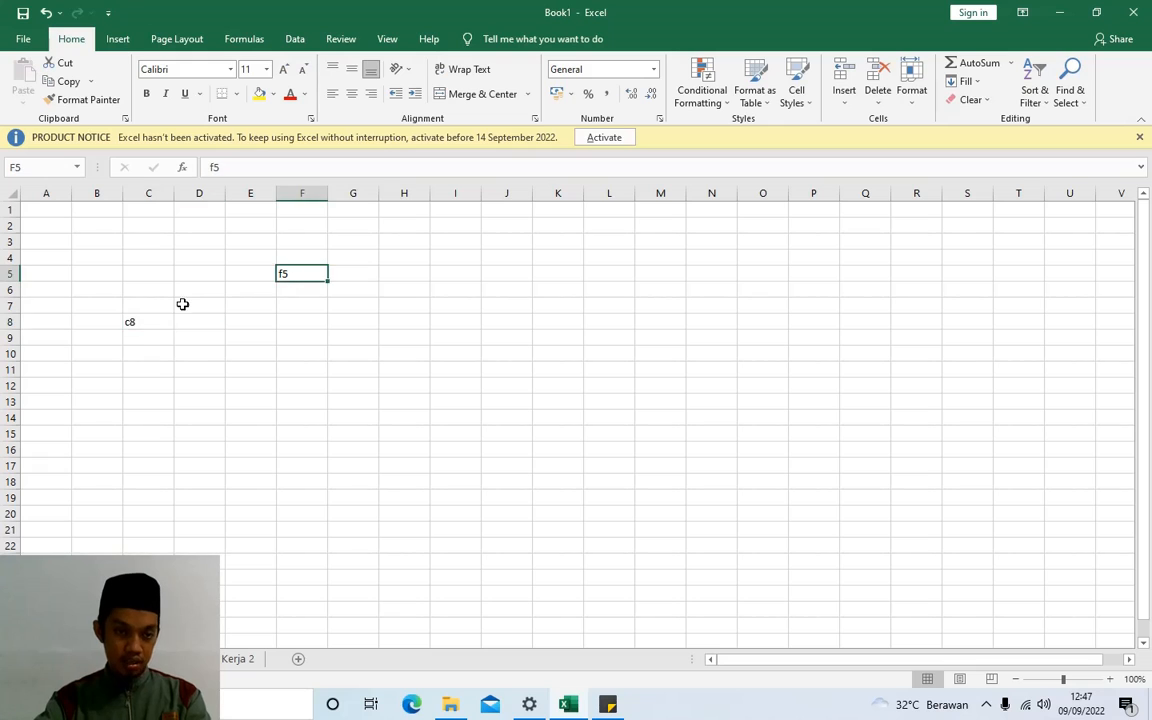
click(140, 325)
click(292, 276)
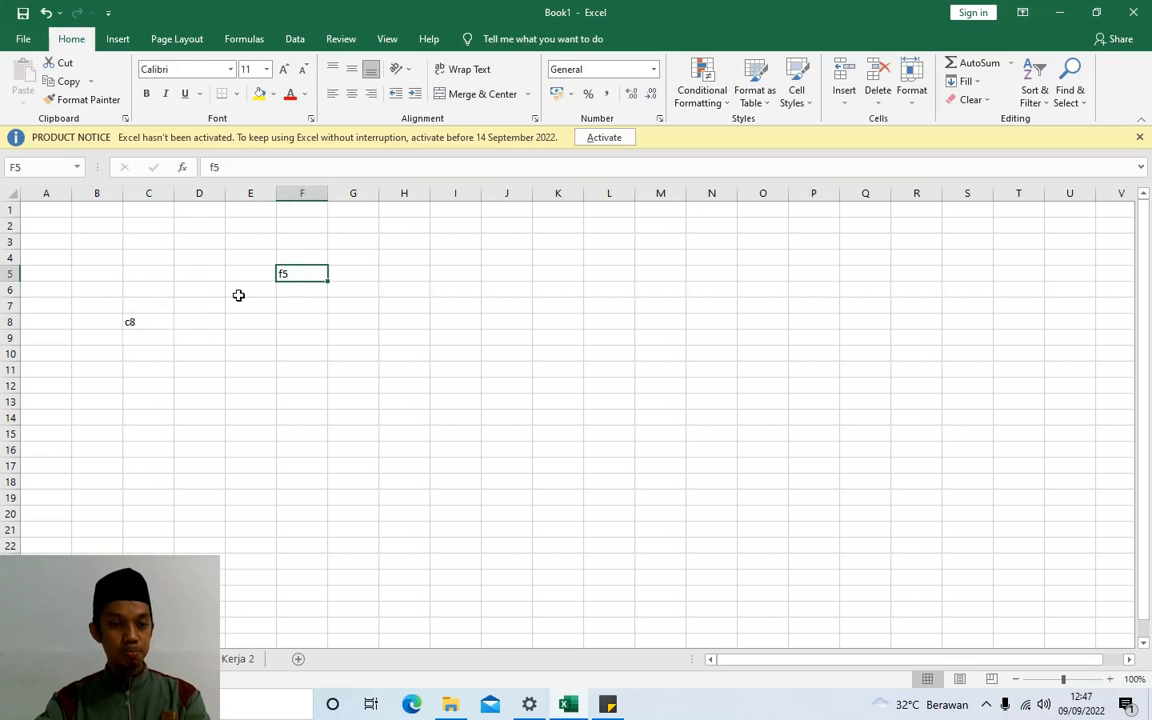
click(145, 318)
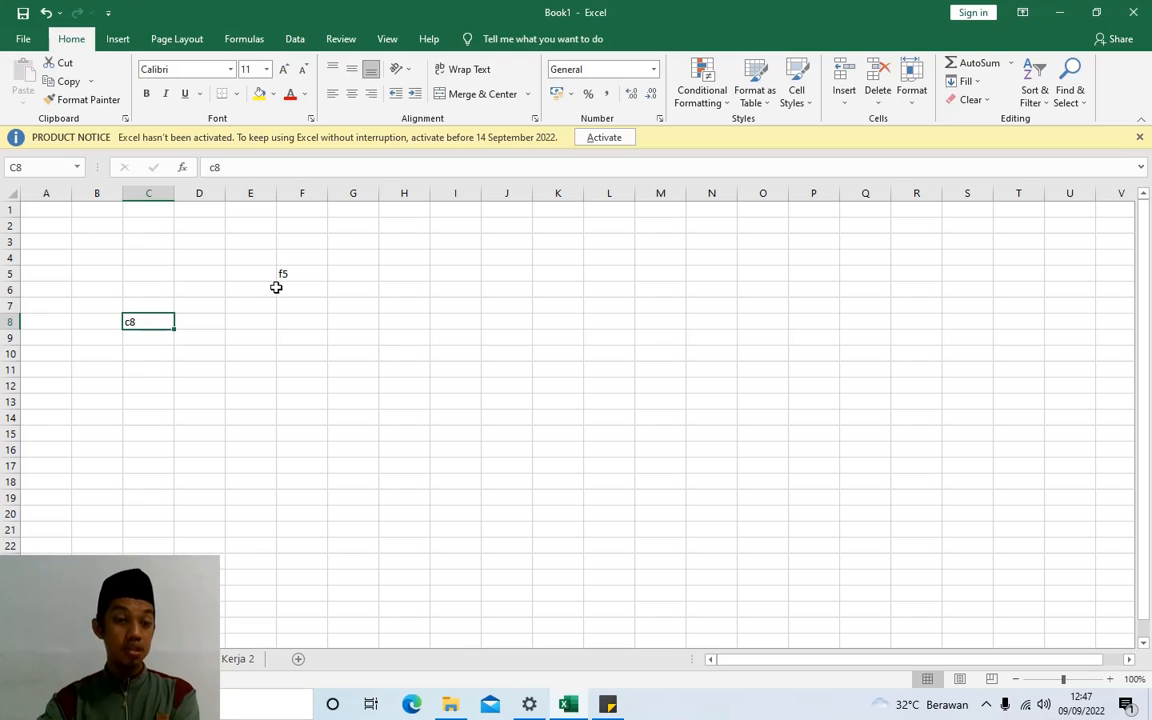
- Select the single cells D6 and E11, and extend a selection over the range D6 to D8
click(216, 294)
click(268, 365)
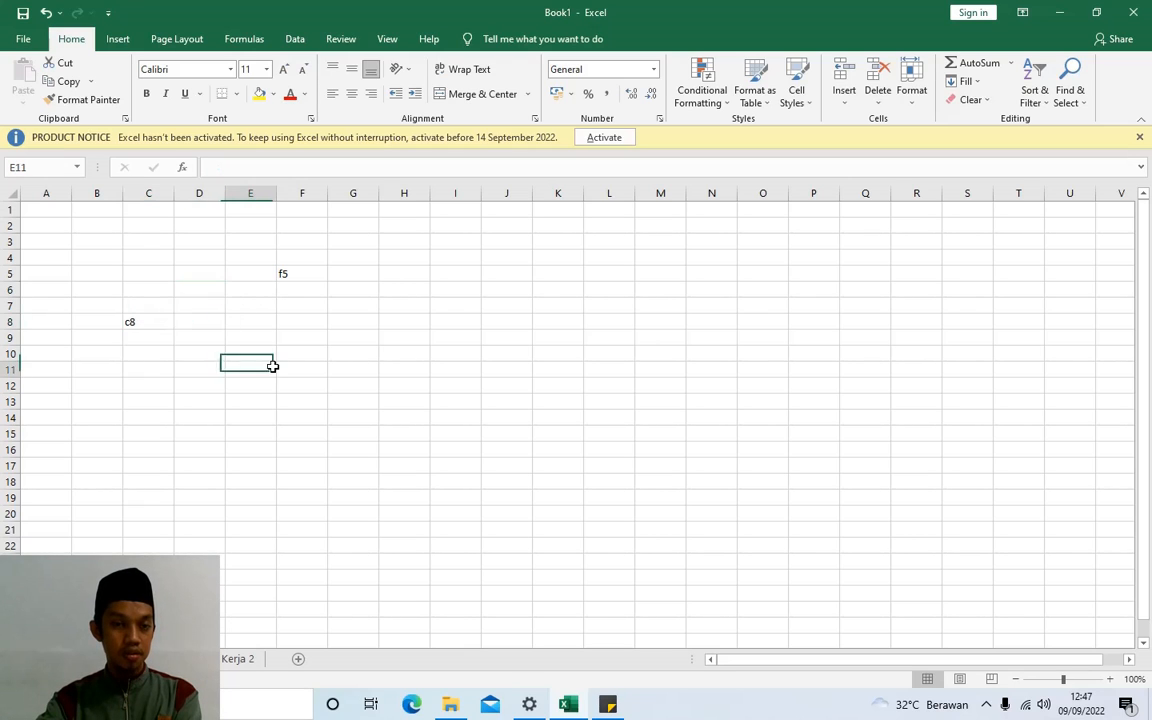
click(193, 294)
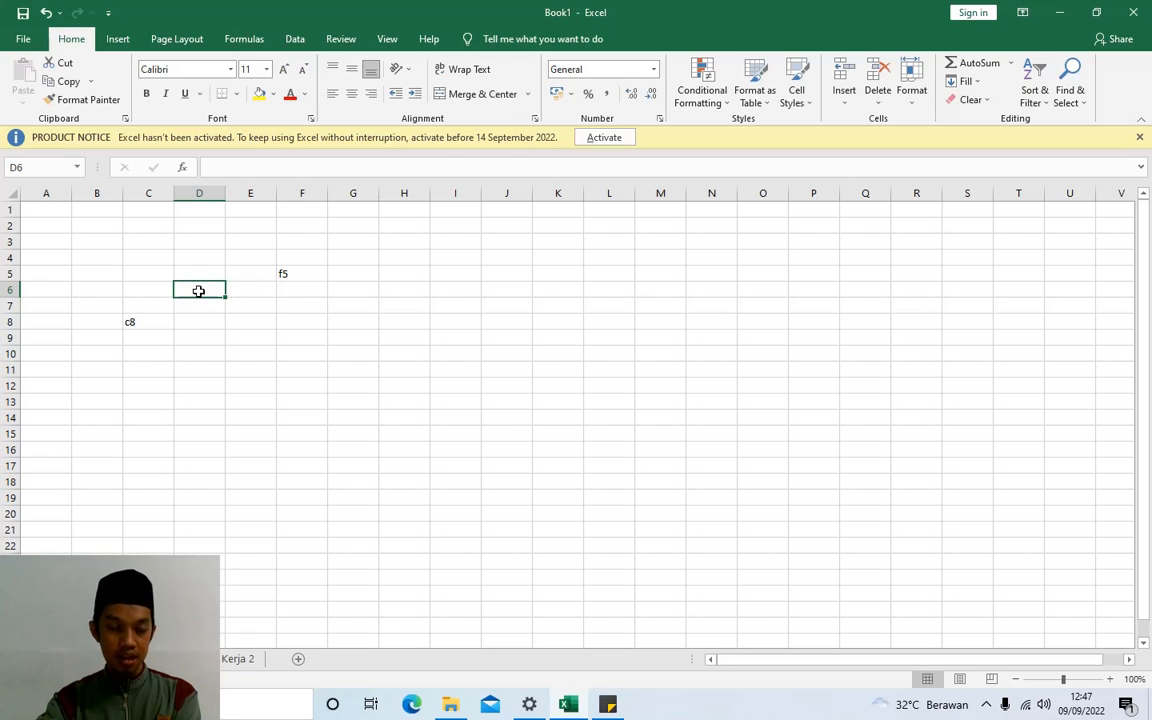
drag(203, 297, 203, 319)
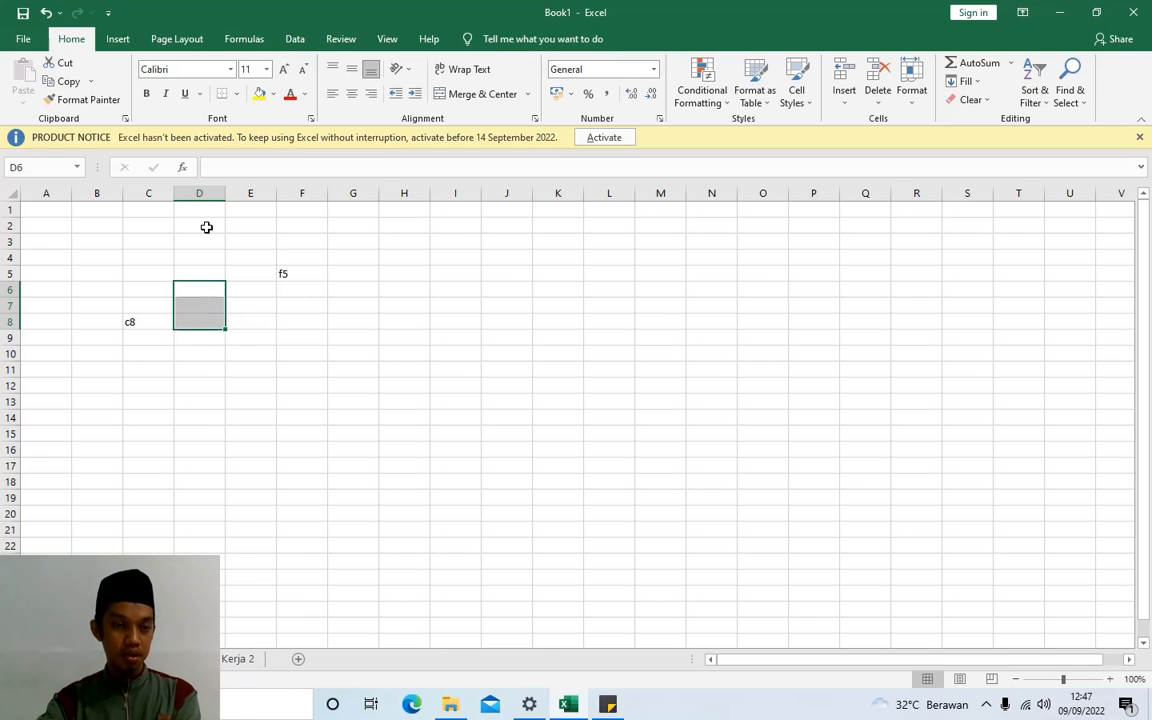
- Enter the range address D6:D8 as text in cell D8
click(207, 321)
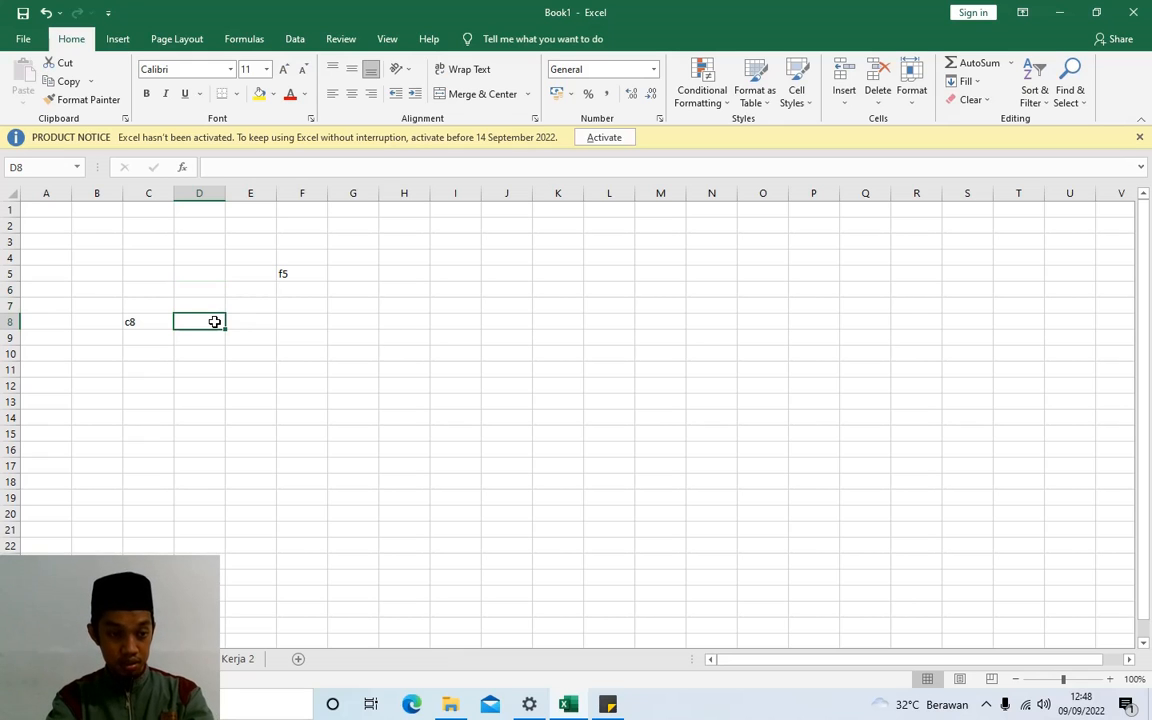
text(D)
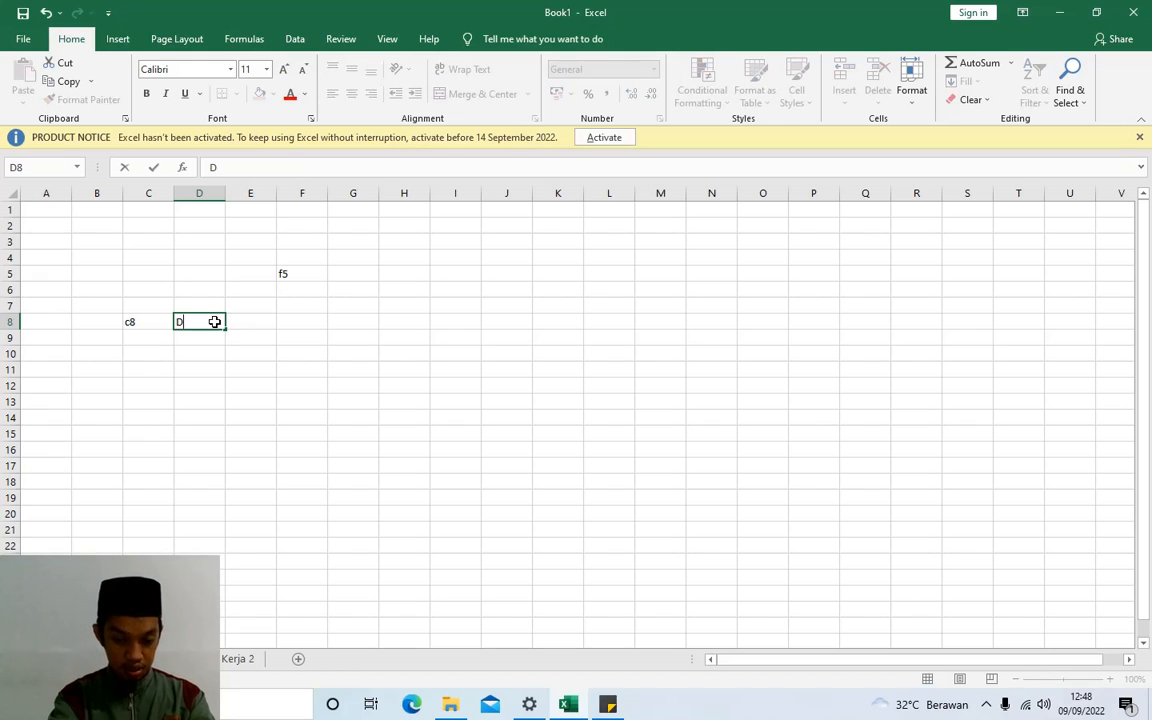
text(6)
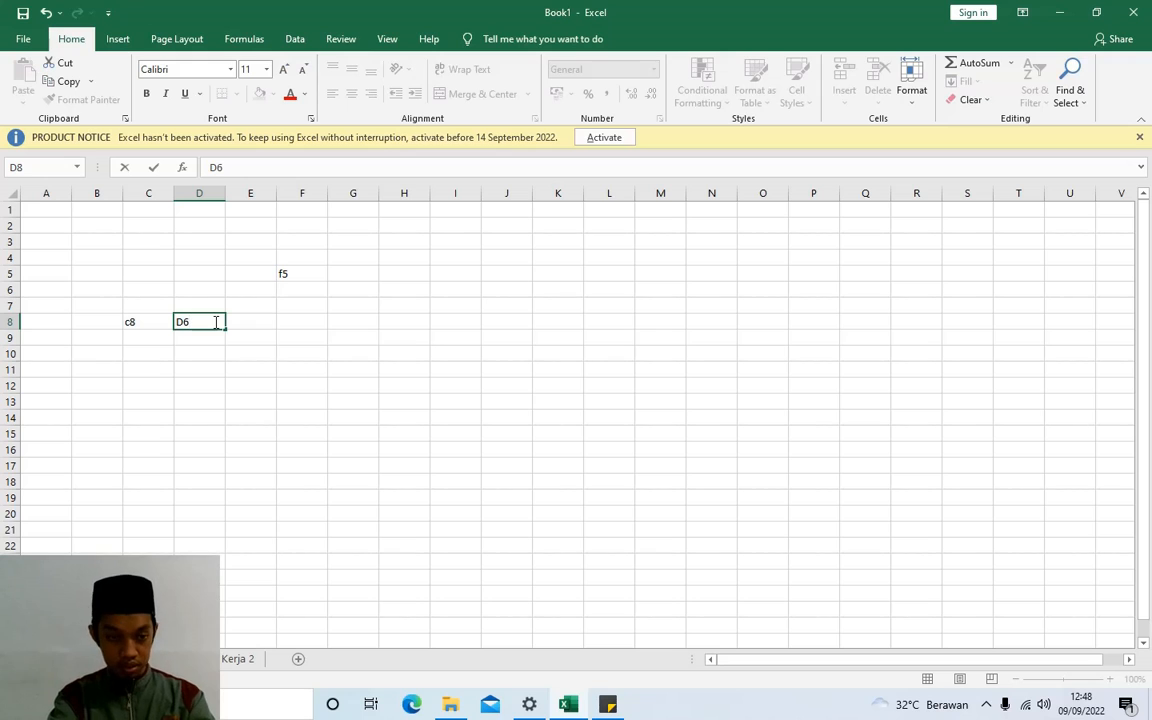
text(:D8)
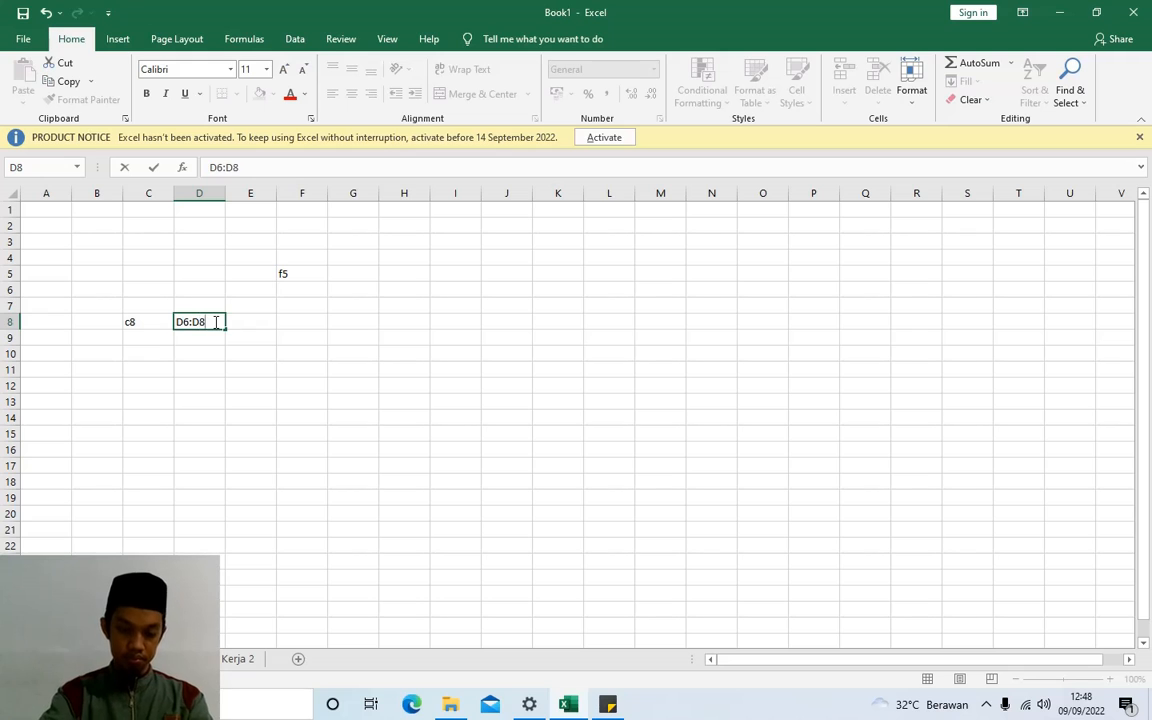
key(Return)
- Copy the text in D8 into cells D6 and D7
click(214, 321)
key(ctrl+c)
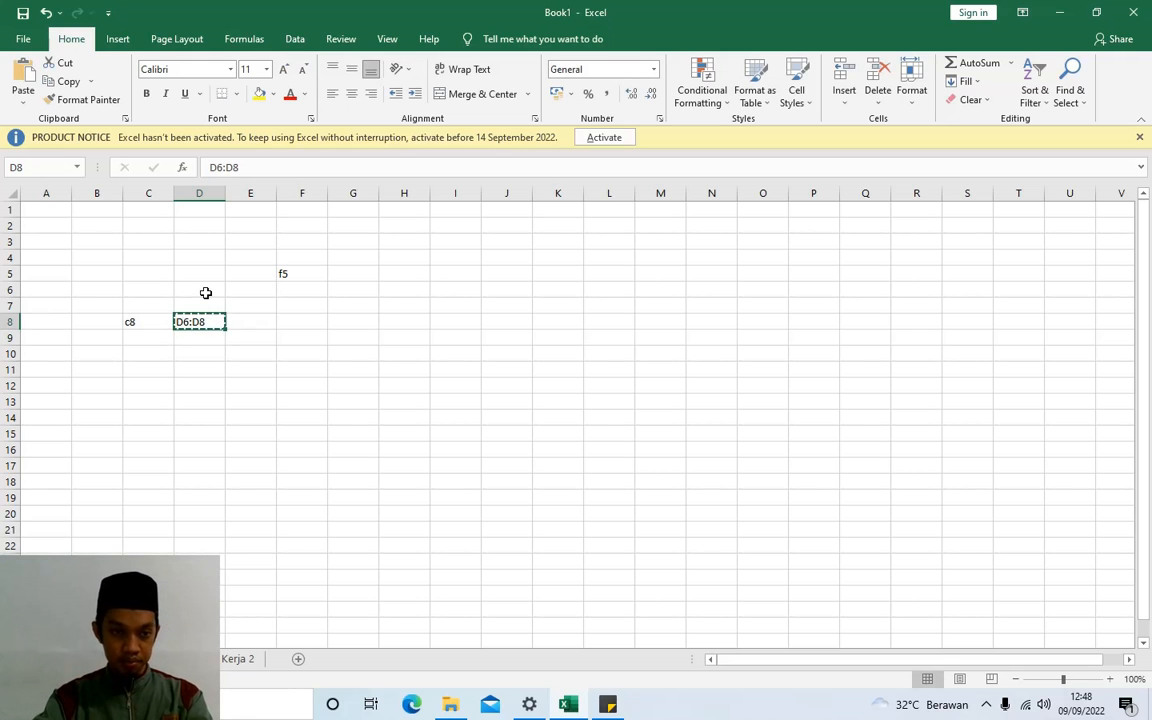
drag(206, 291, 207, 313)
key(ctrl+v)
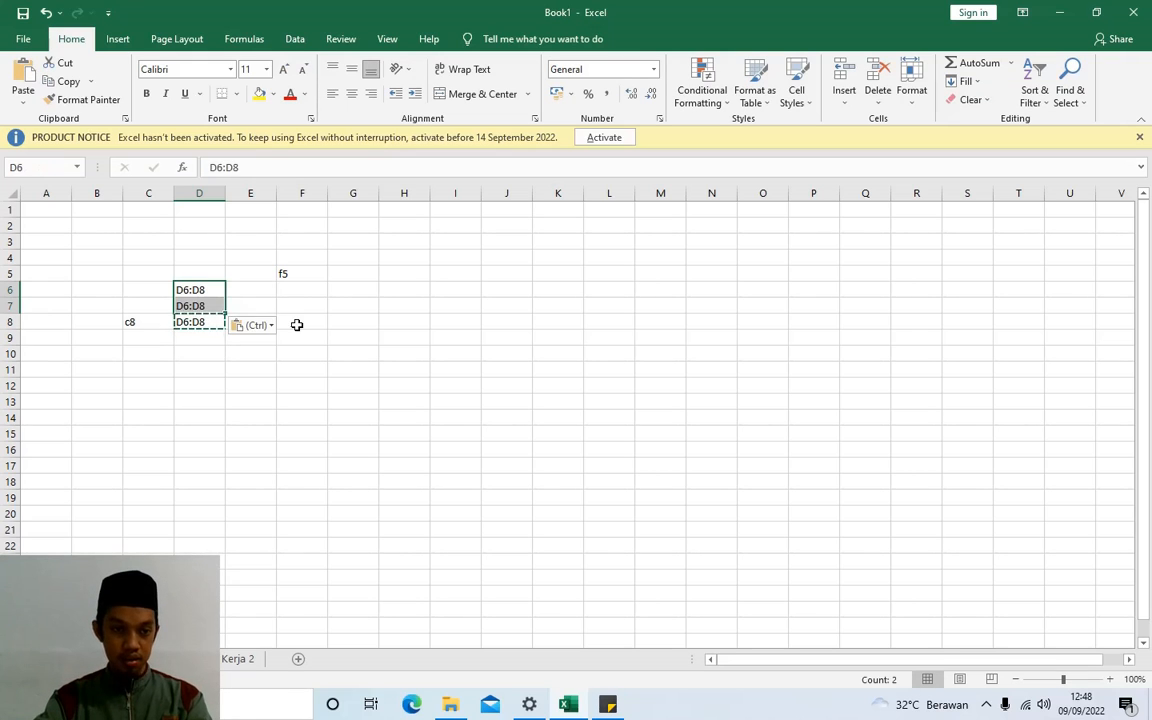
- Cancel the pending copy, select the range D6:D8, and extend a selection over the block D10:O22
click(302, 322)
key(Escape)
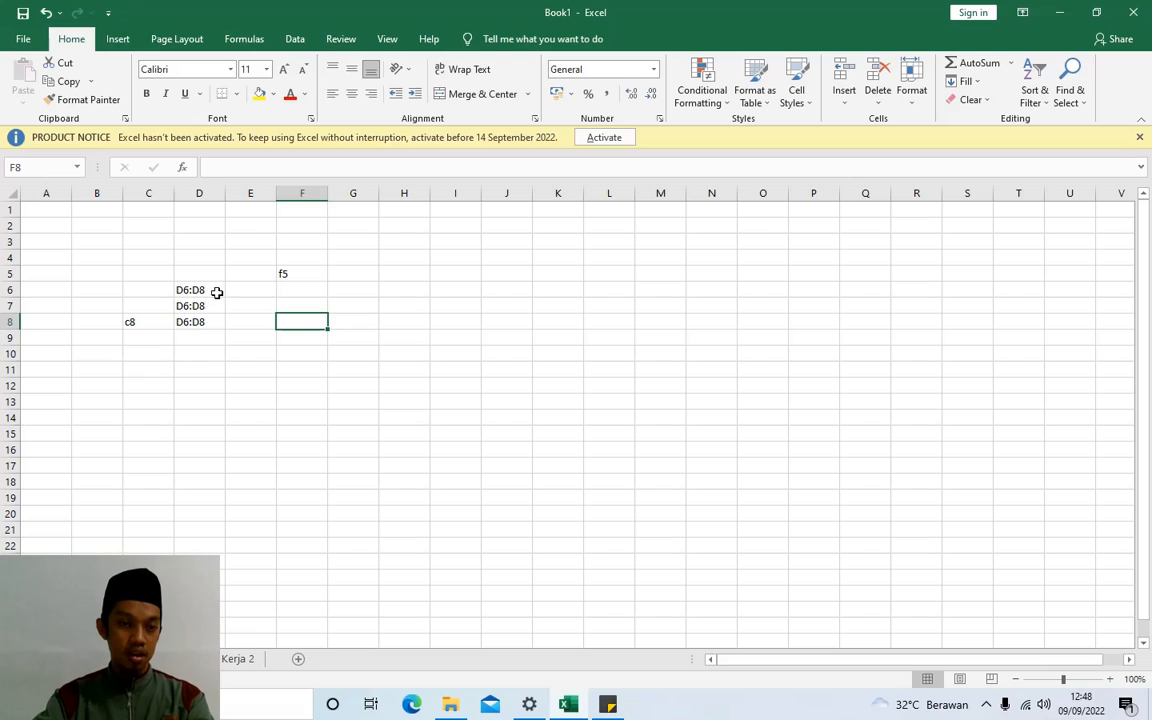
drag(216, 290, 208, 324)
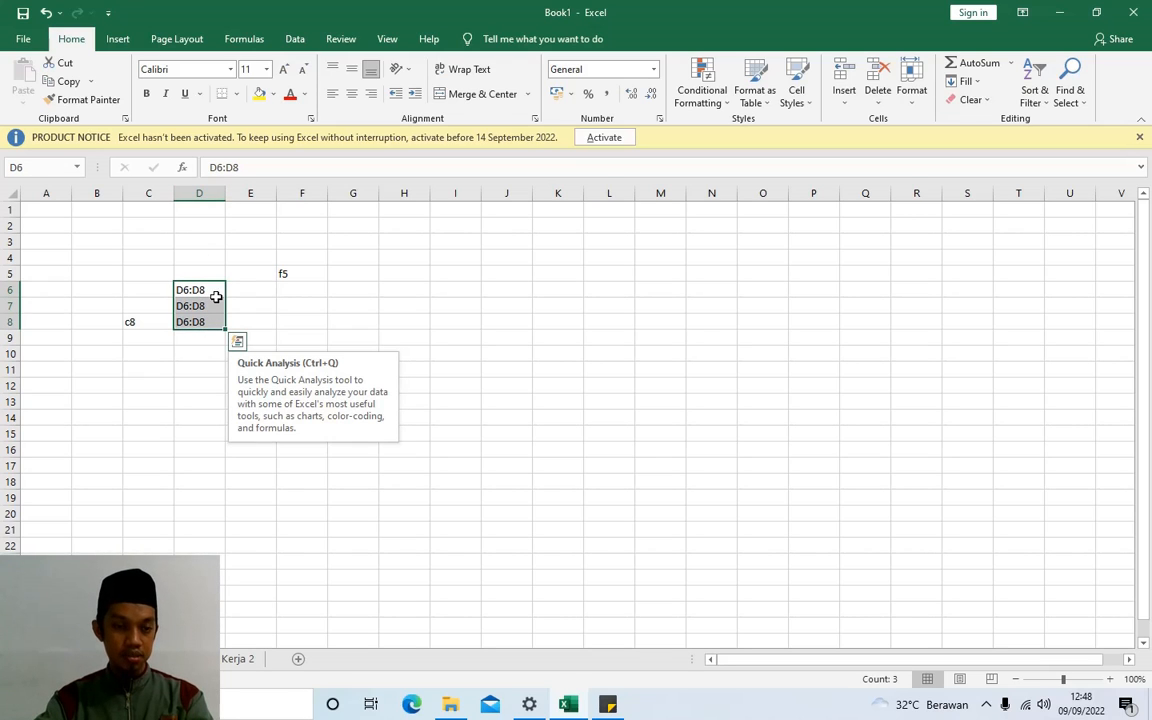
click(207, 369)
click(185, 352)
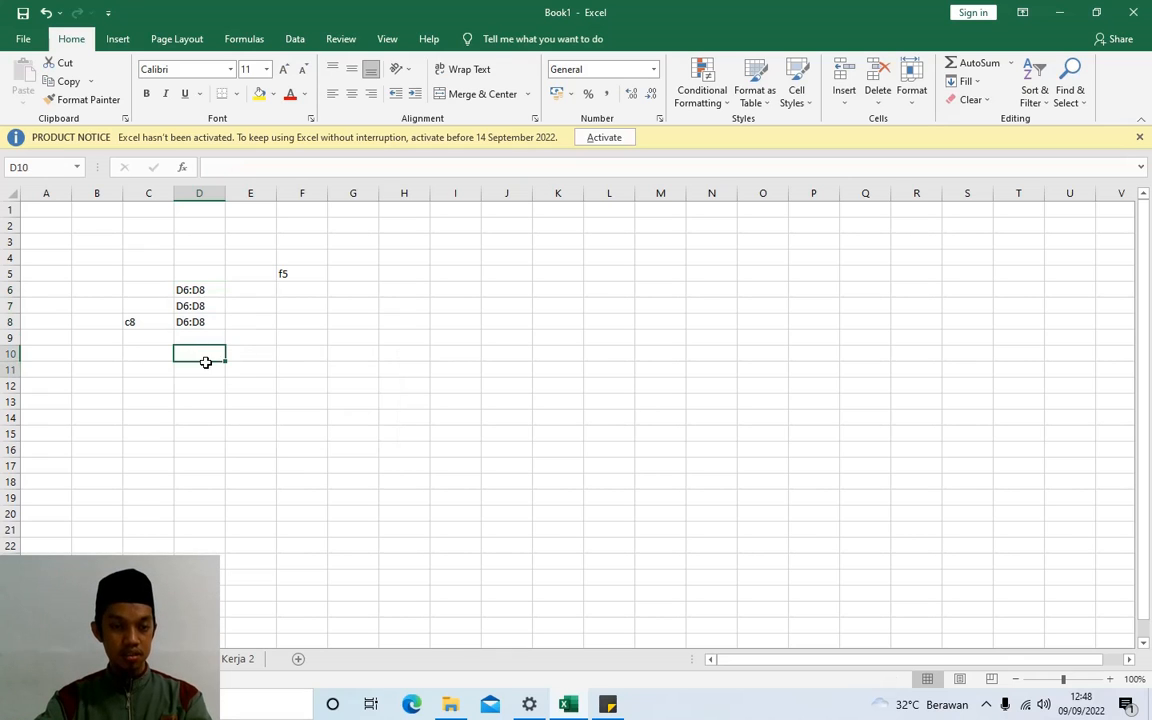
drag(205, 362, 728, 543)
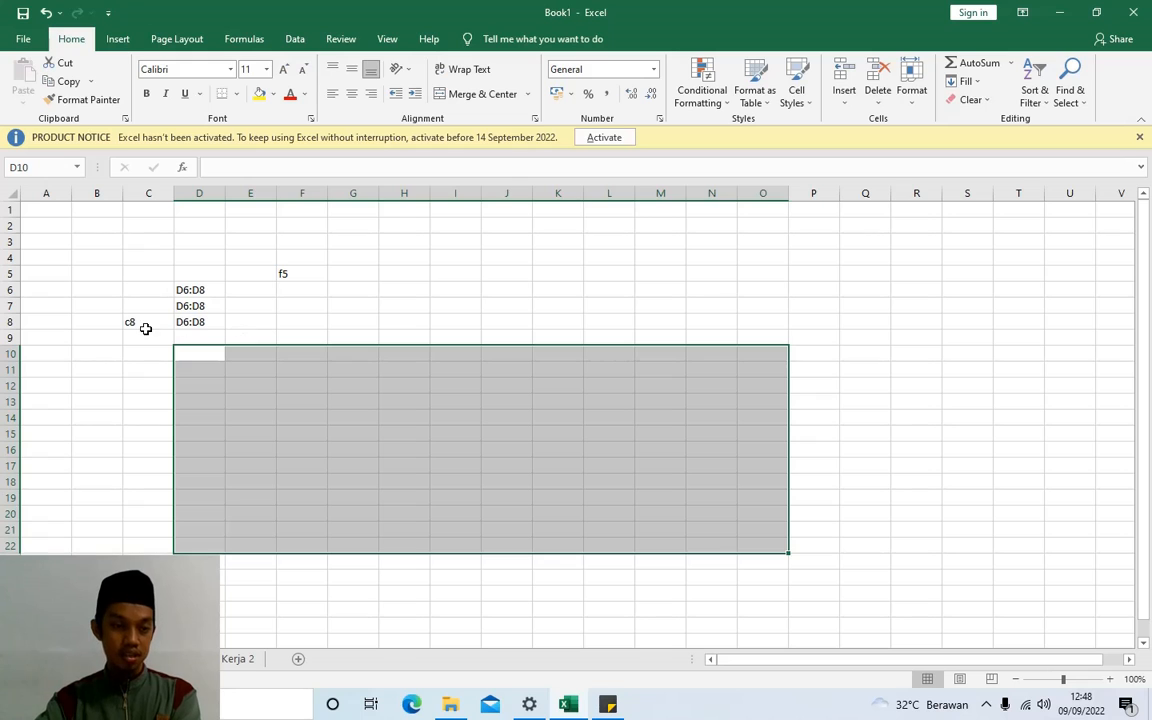
- Clear the contents of the range C5:F8, removing all the sample address labels
drag(146, 324, 199, 303)
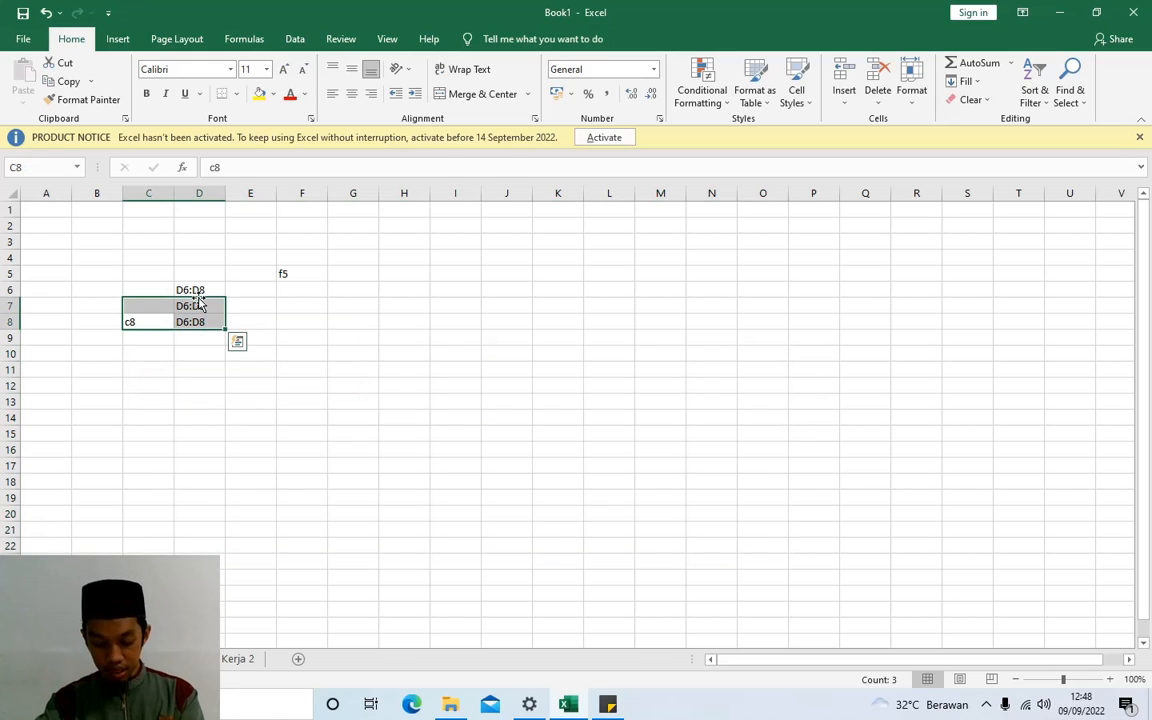
drag(313, 275, 148, 322)
key(Delete)
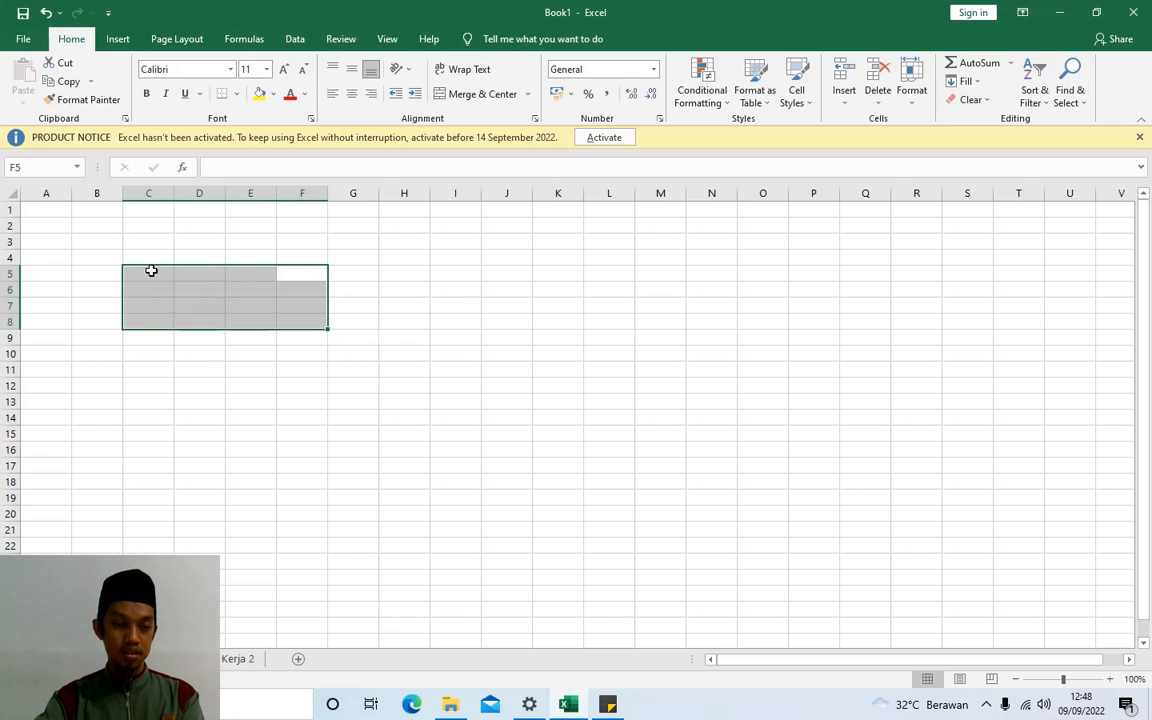
click(150, 272)
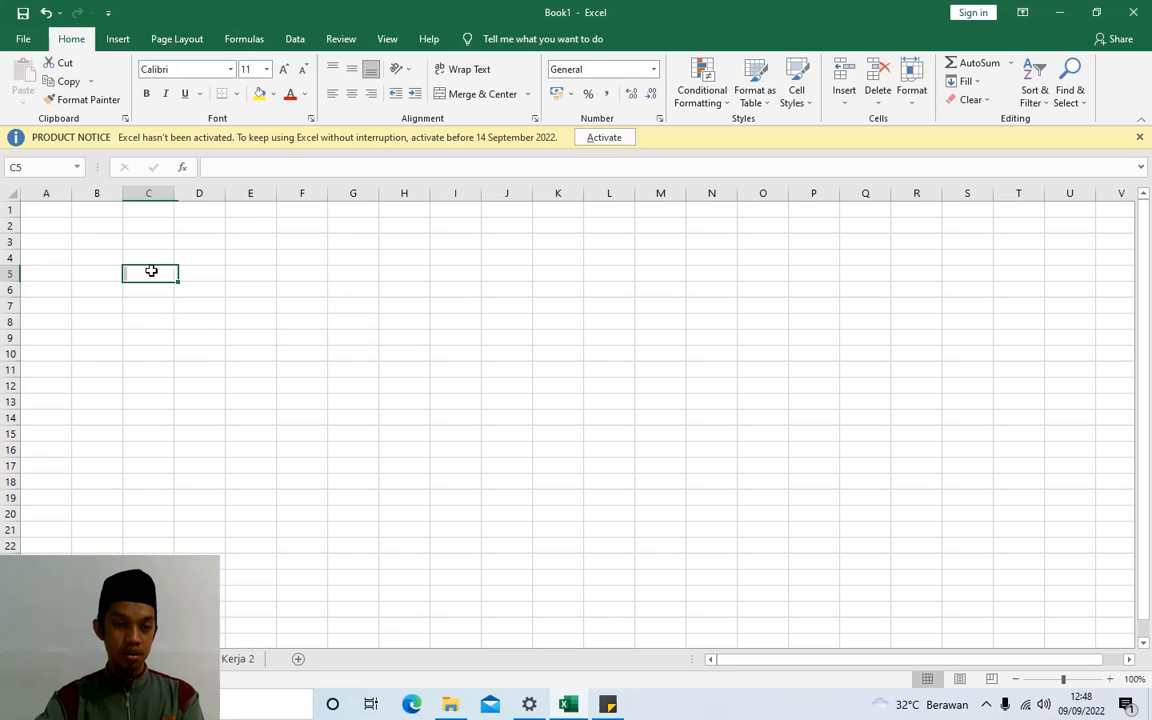
click(247, 302)
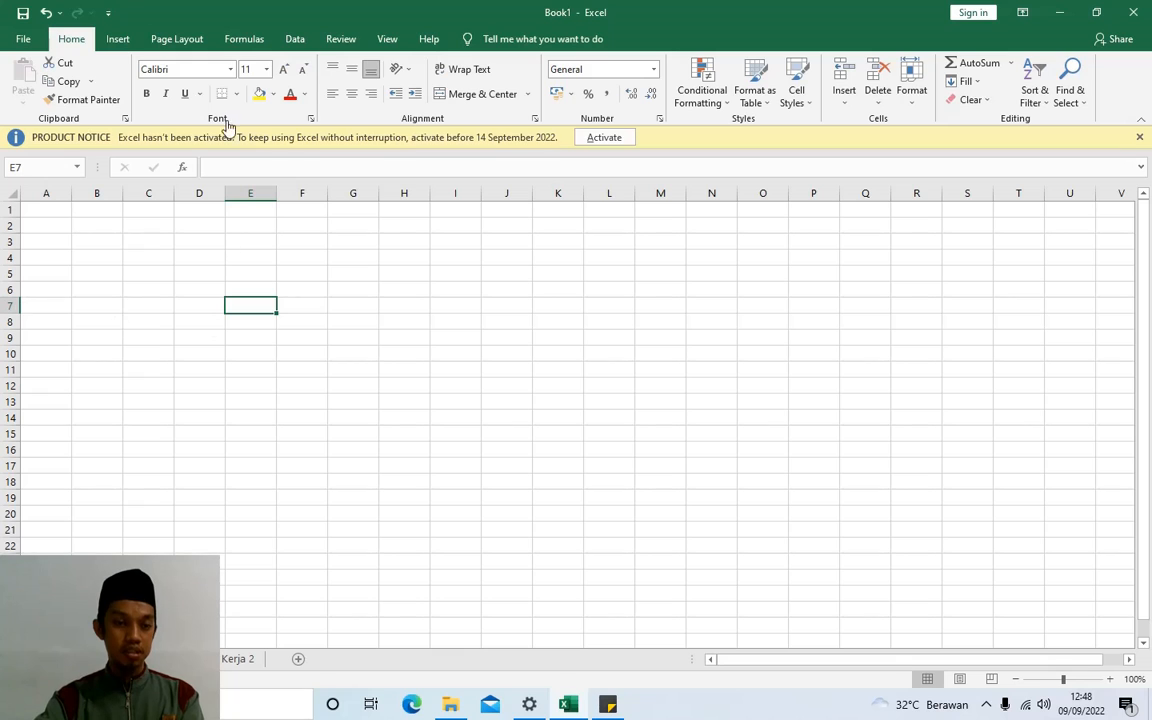
- Select columns B, C and D one after another, rows 1 to 9 together, and finish on cell D6
click(105, 190)
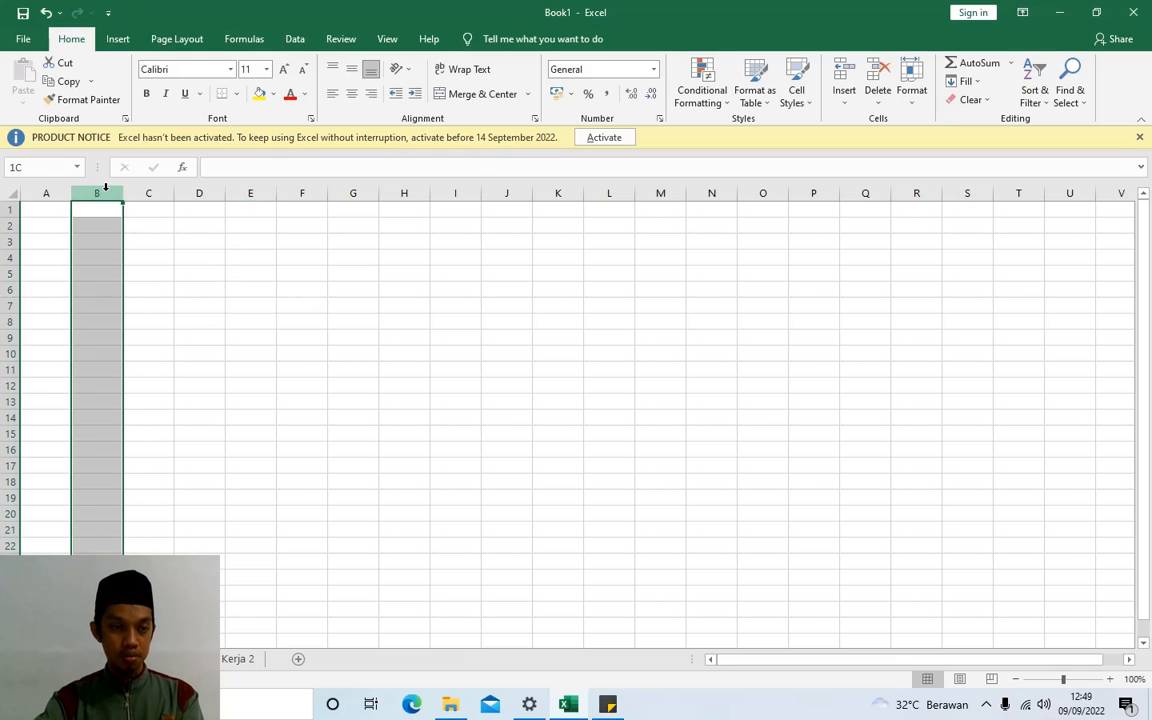
click(154, 190)
click(200, 194)
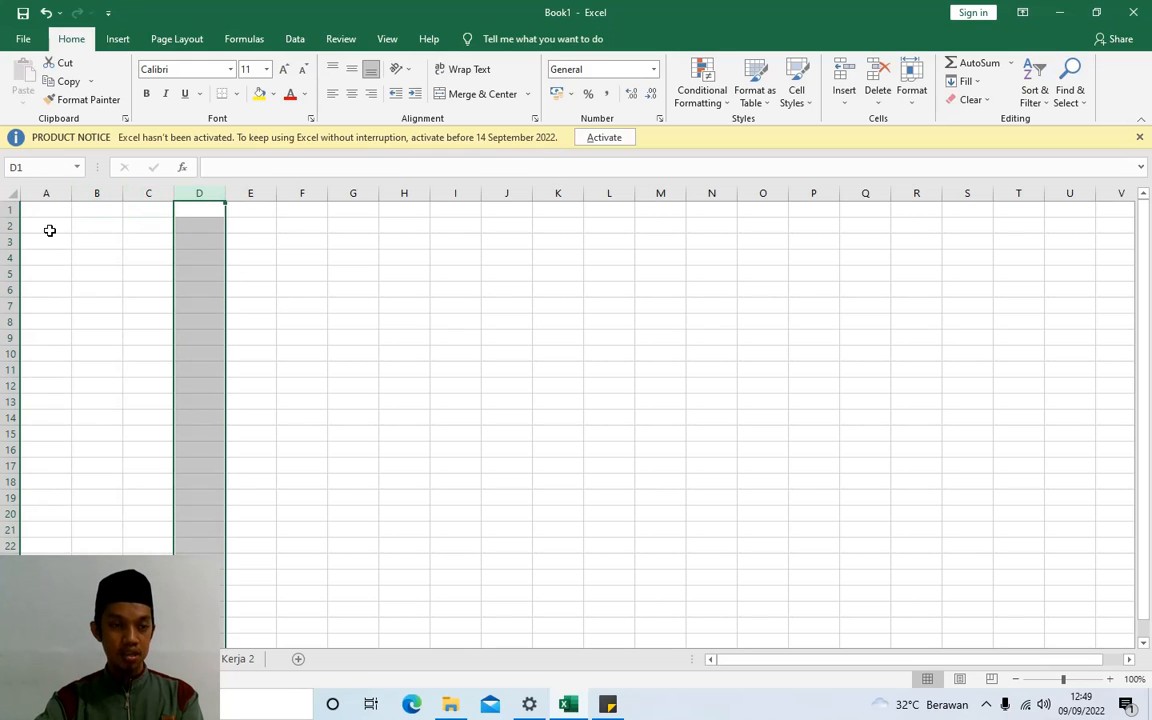
drag(16, 210, 28, 334)
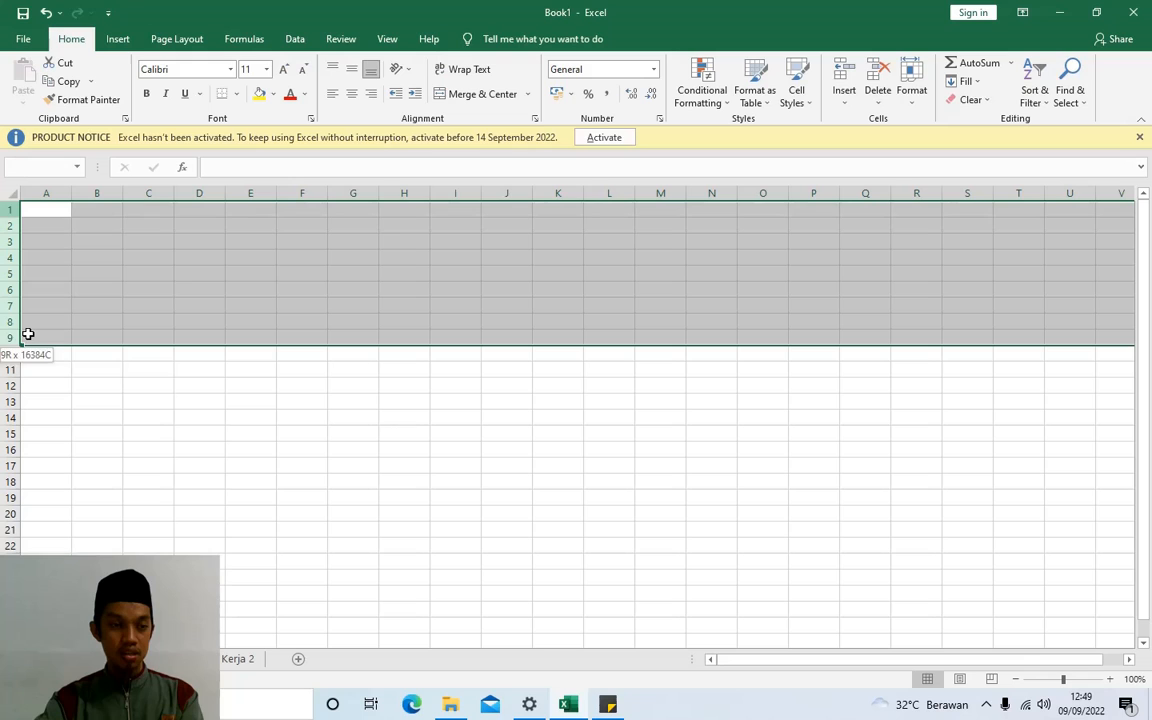
click(203, 290)
click(215, 263)
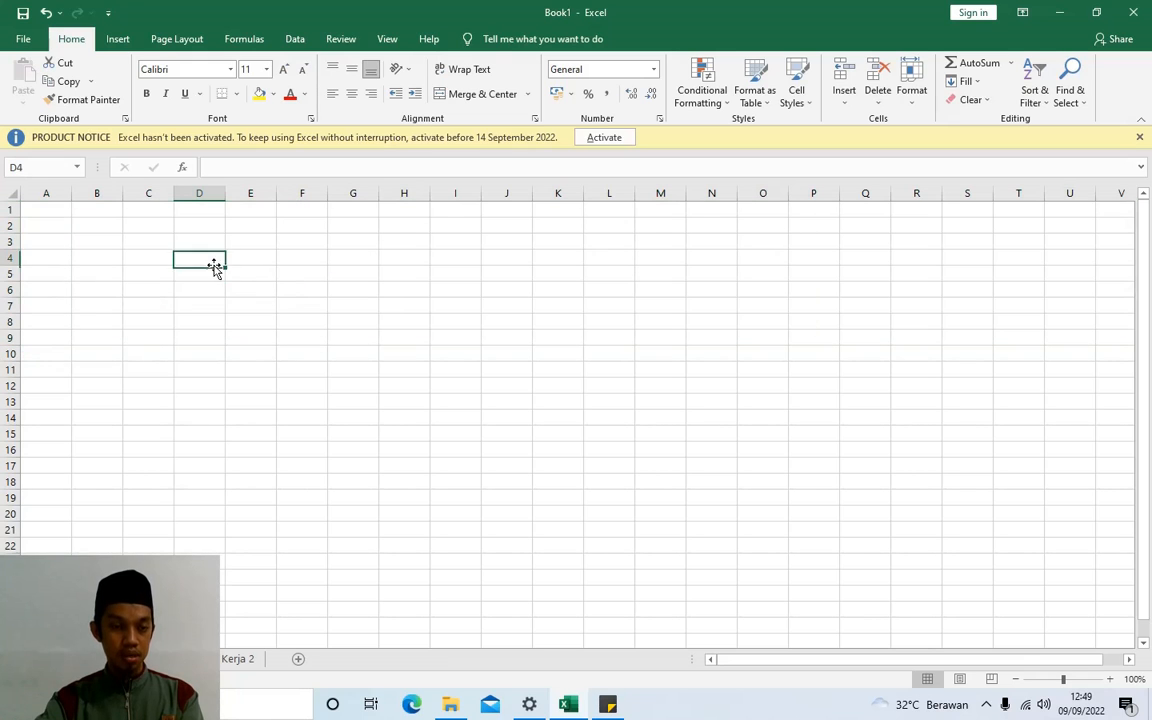
click(212, 287)
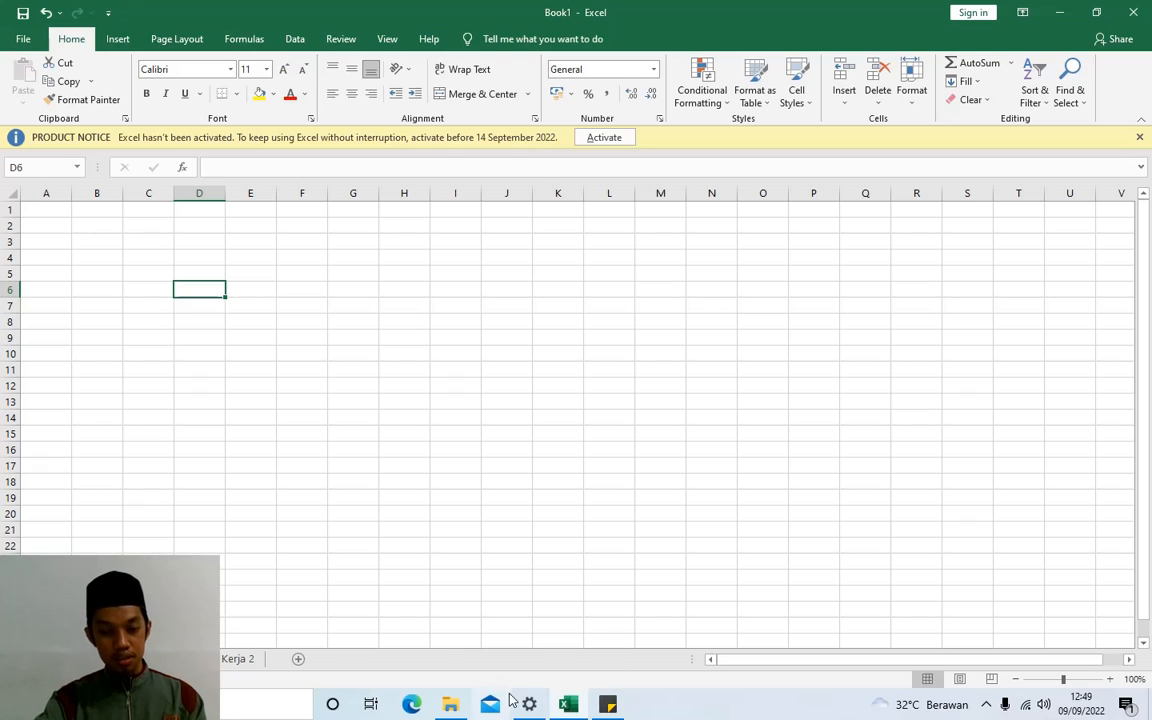
- Switch to the Sticky Notes keyword list, highlight the "Format Data" entry, and return to the worksheet
click(605, 710)
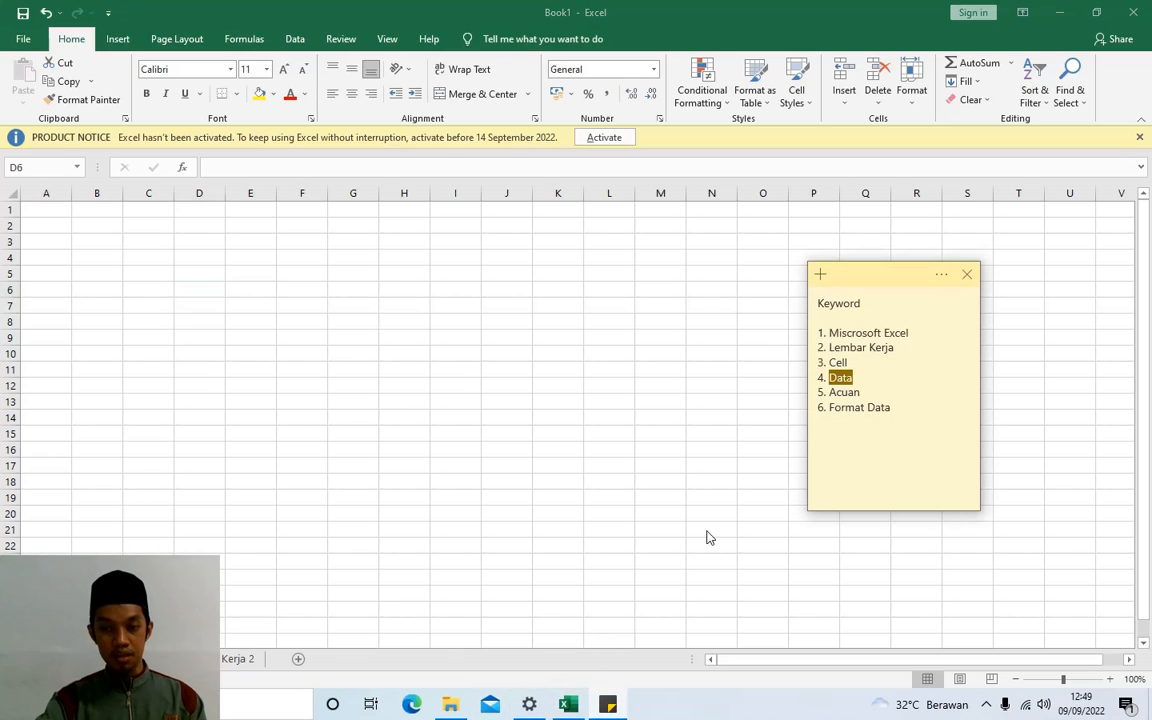
drag(861, 393, 833, 416)
click(471, 335)
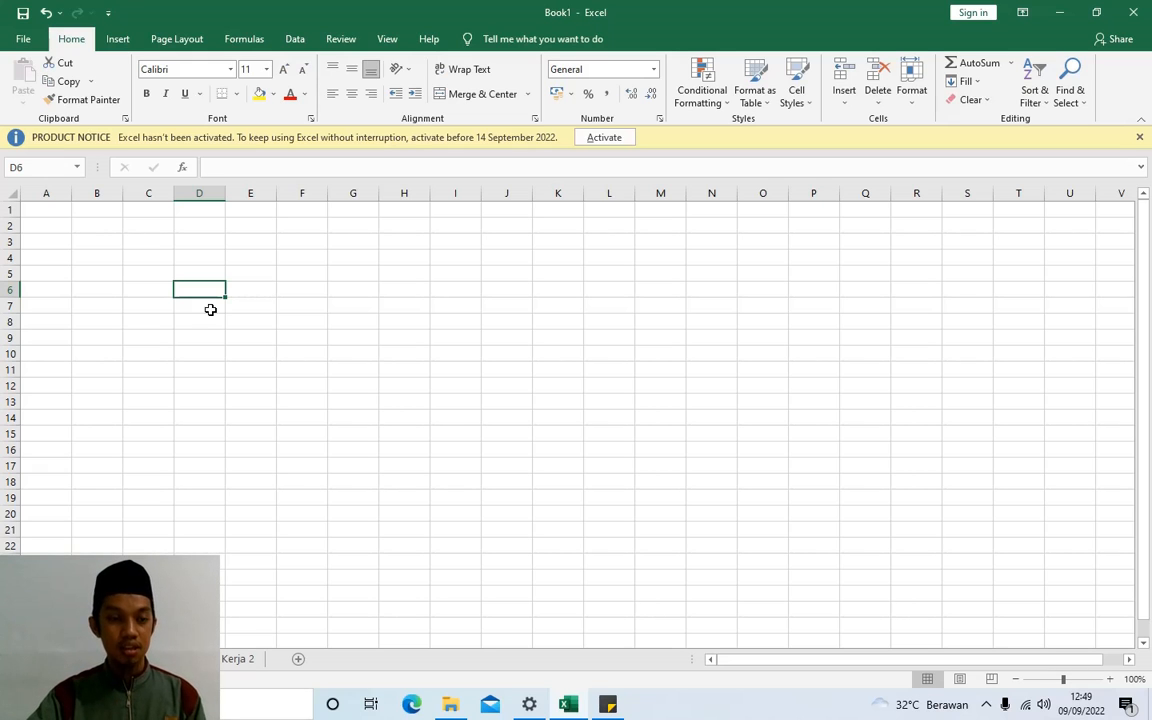
- Enter the sample text 1+1=2 in cell D6
text(1+)
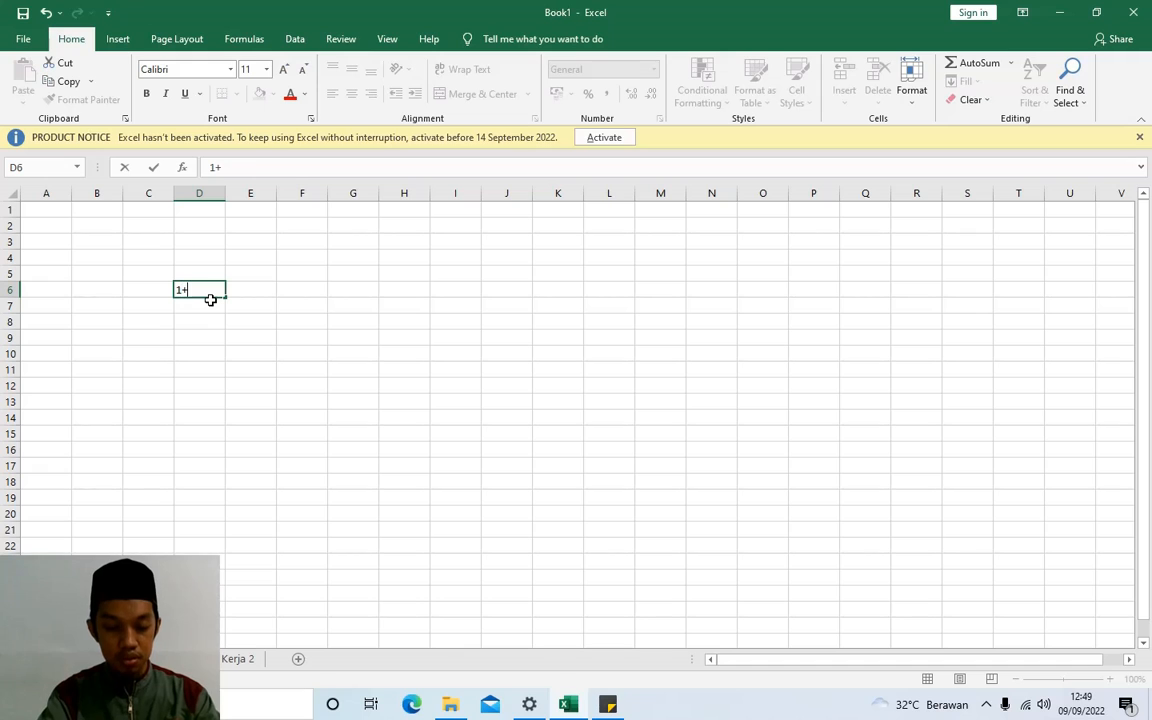
text(1=2)
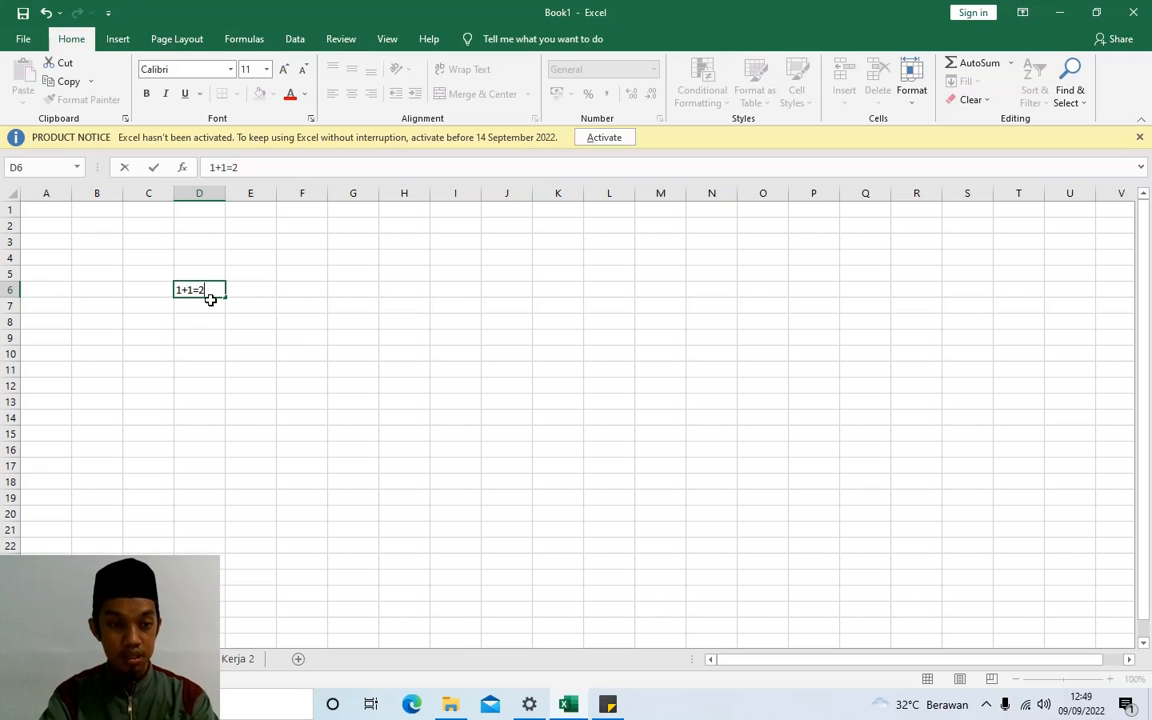
key(Return)
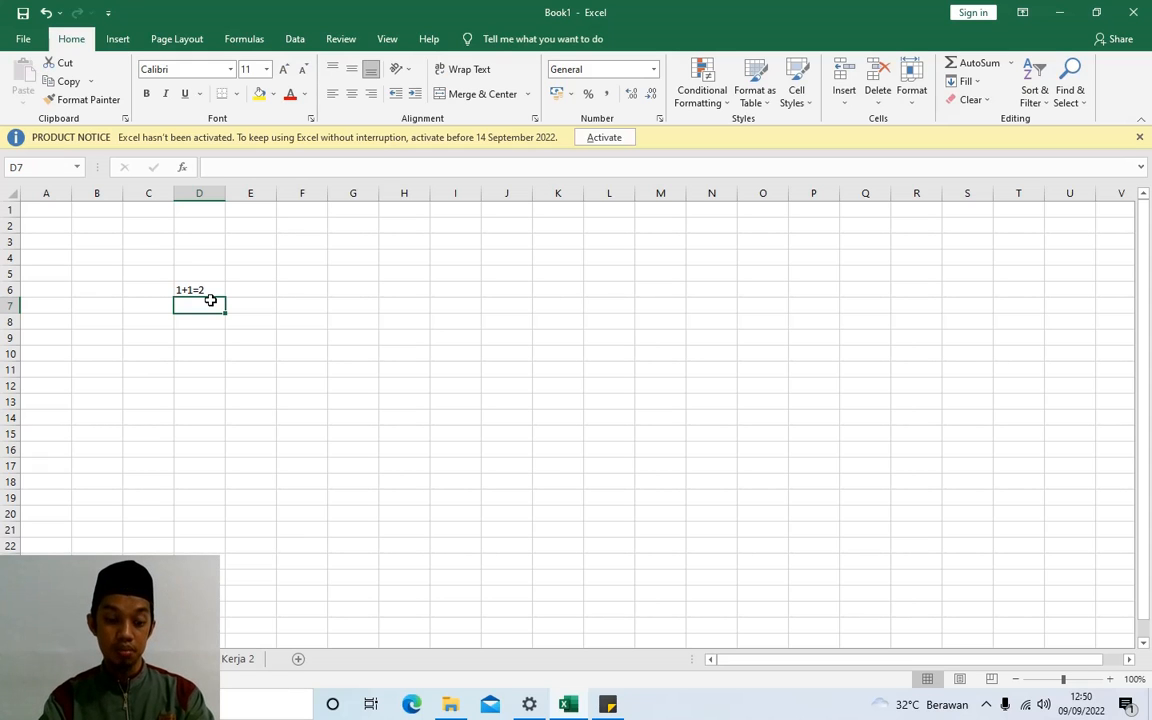
- Enter a sample sum of two first names, ending in "= ?", as text in cell D7
text(ad)
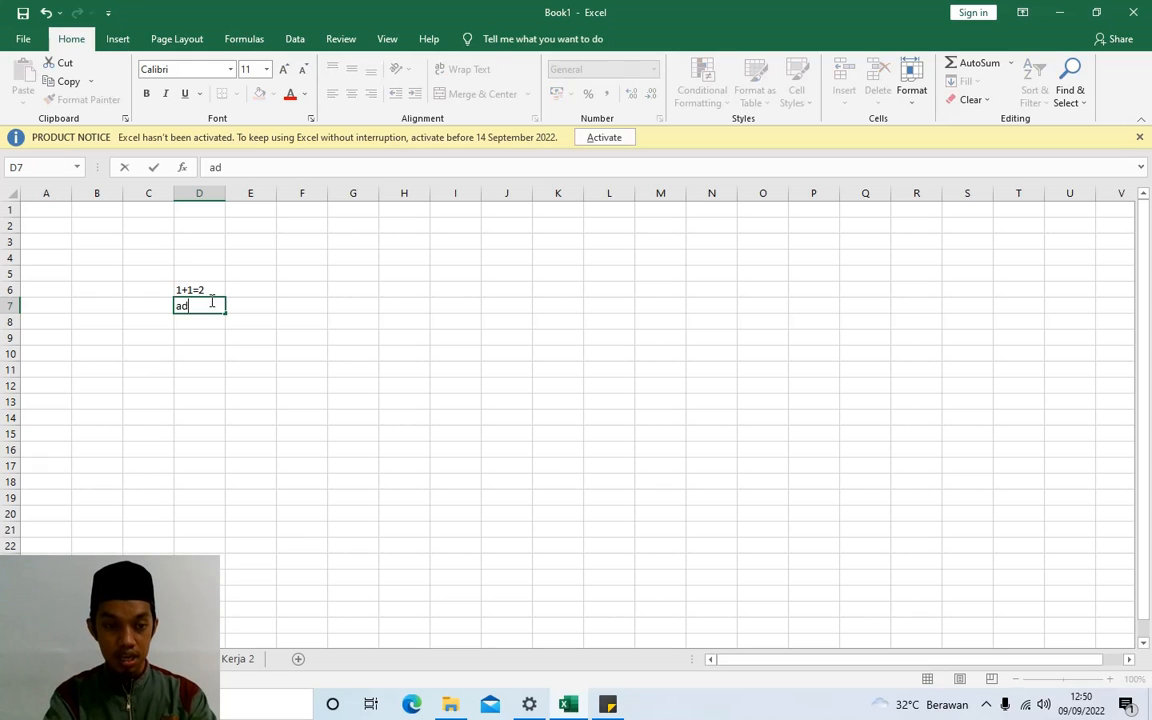
text(i _)
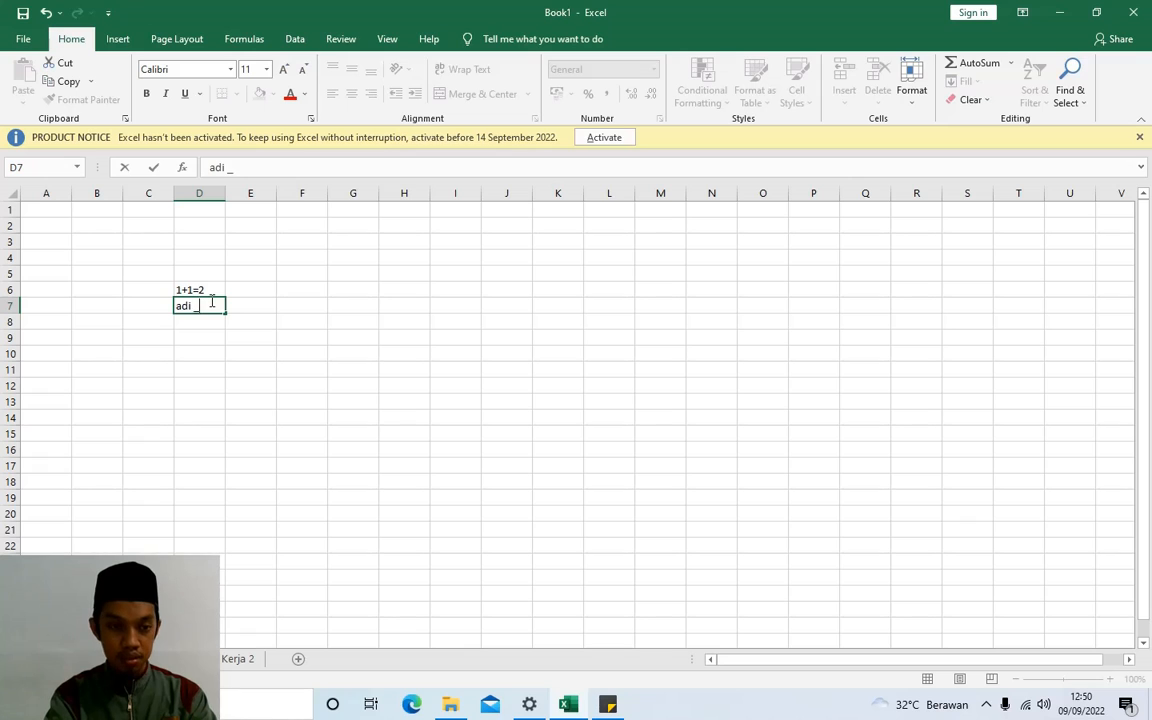
key(BackSpace)
text(=)
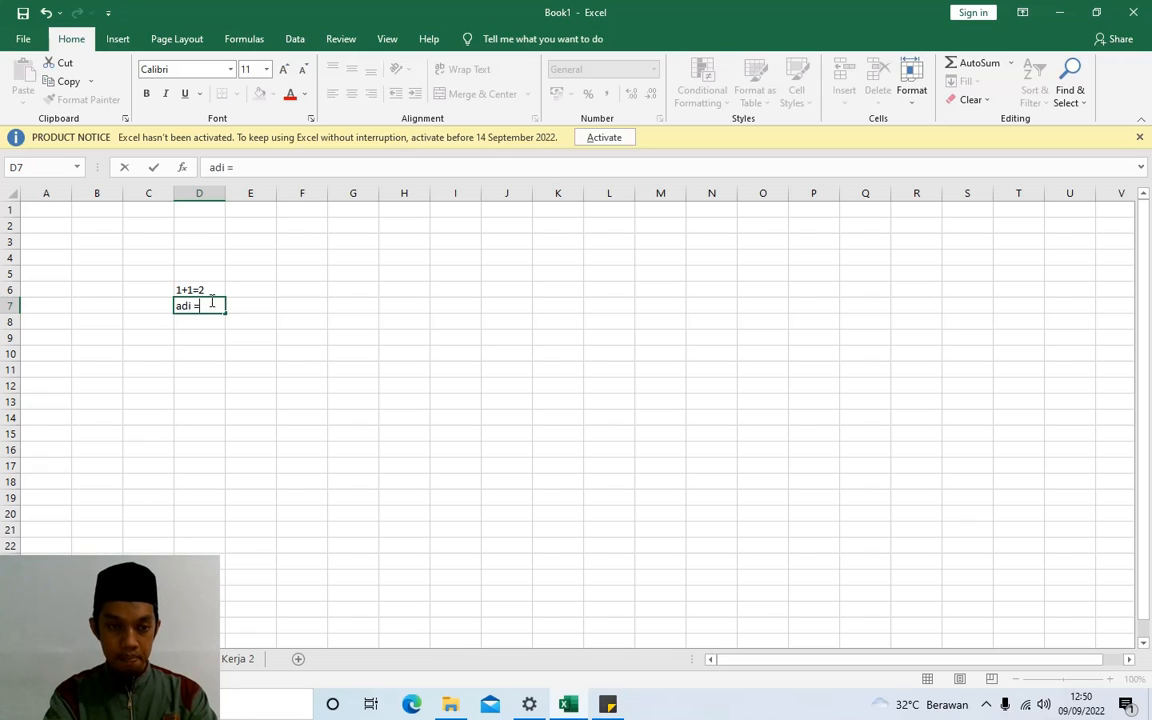
key(BackSpace)
text(+ e)
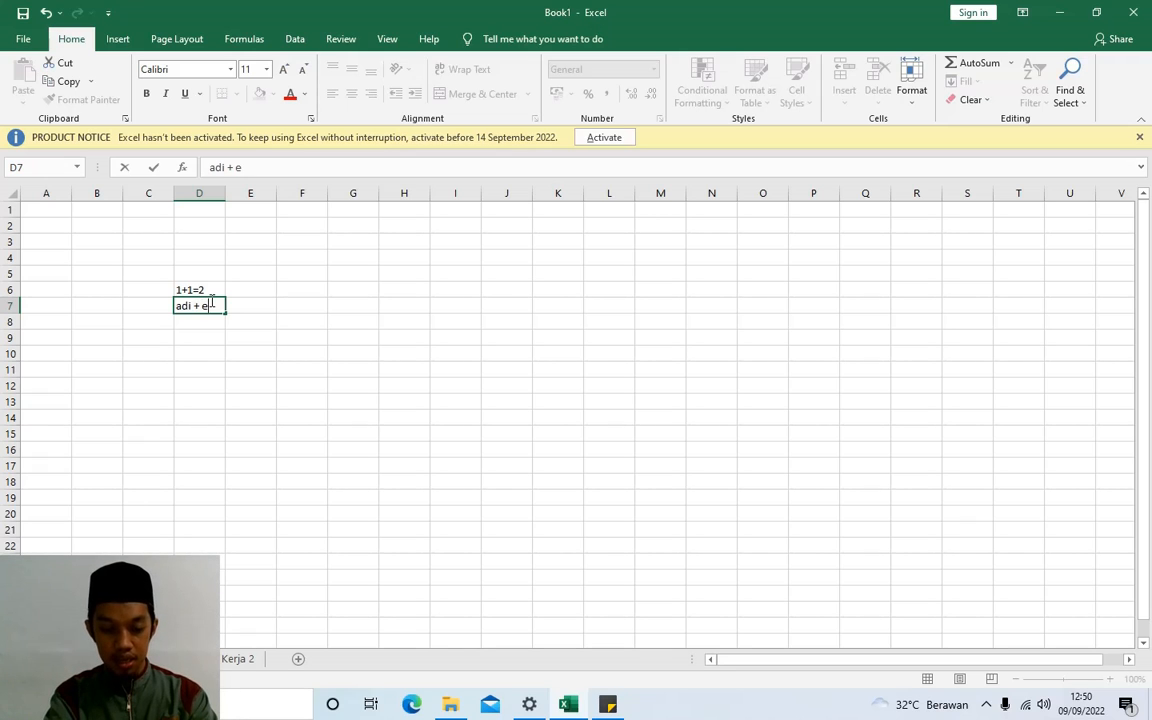
text(di =)
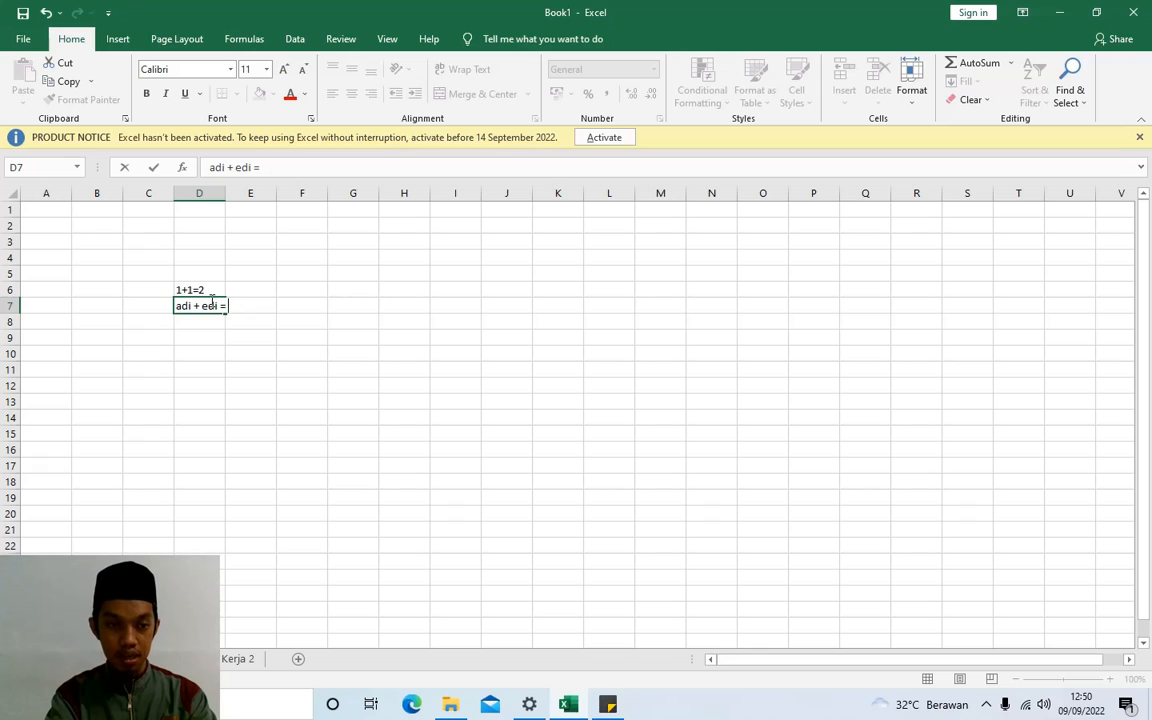
text( ?)
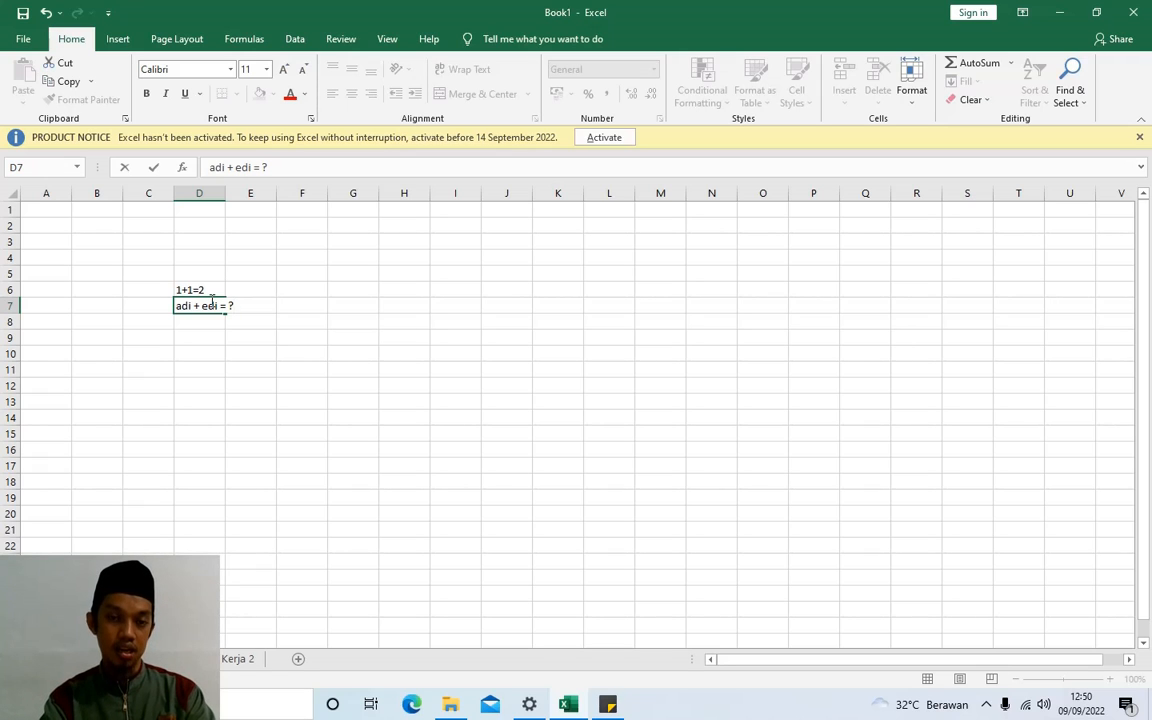
click(216, 342)
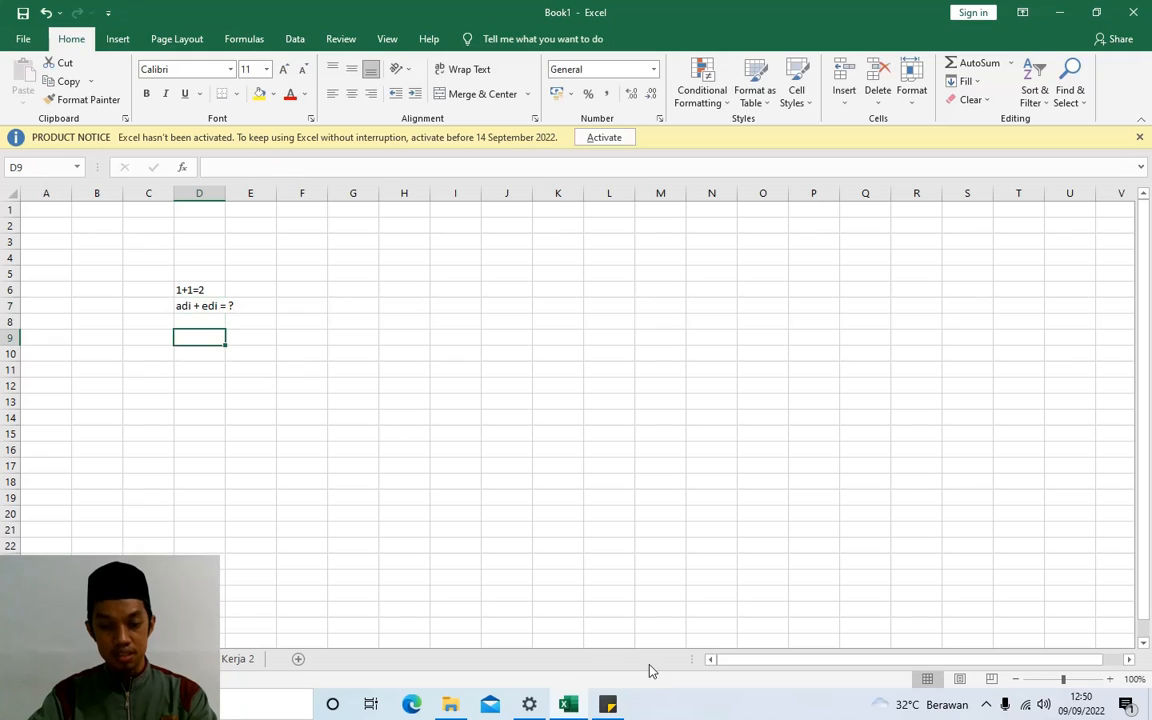
- Consult the Sticky Notes keyword list again and clear the sample text from cells D6 and D7
click(607, 703)
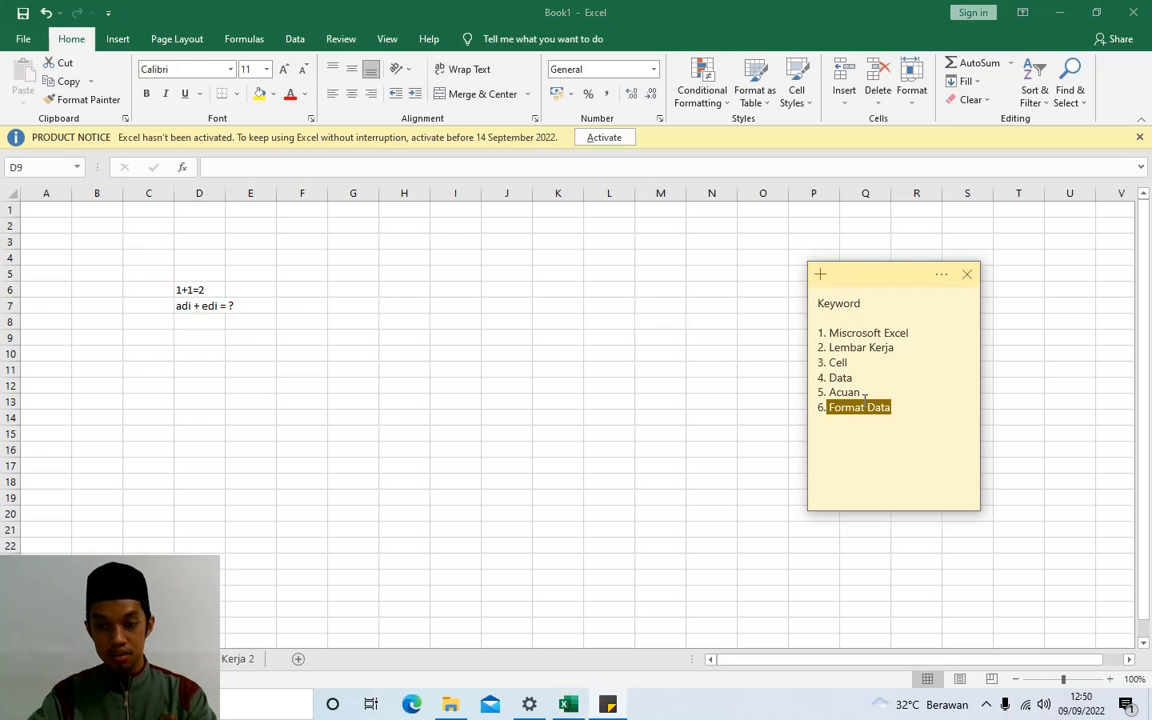
click(214, 306)
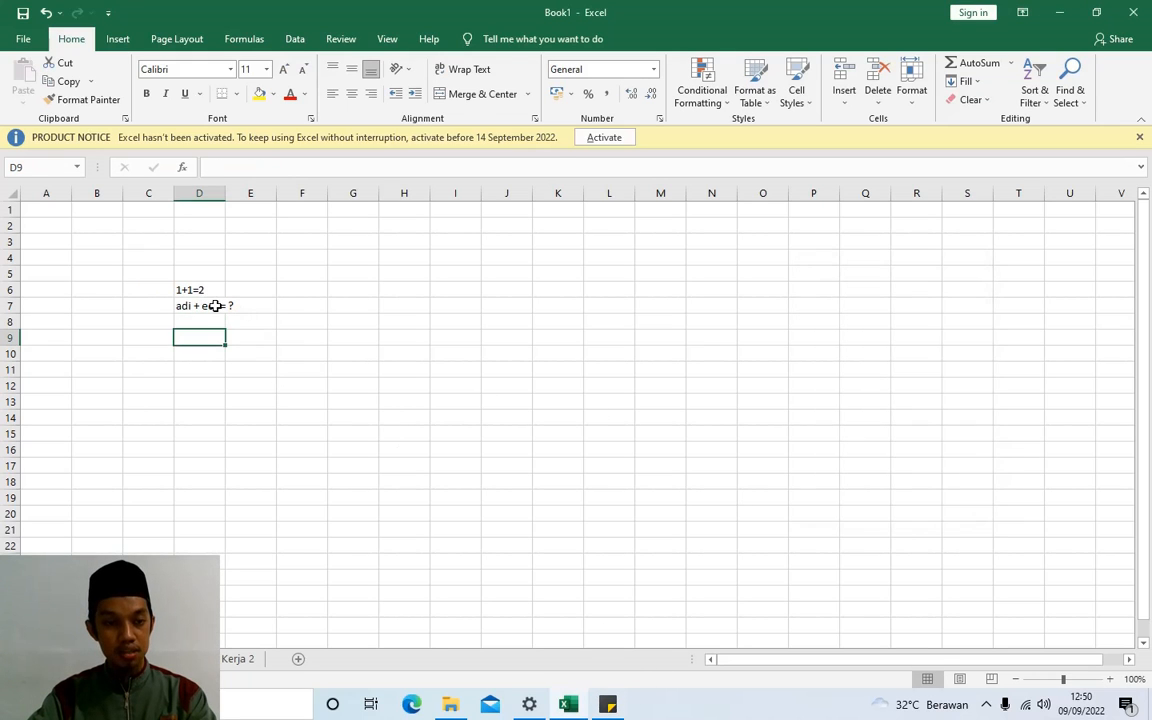
mouse_move(214, 306)
mouse_down()
mouse_move(224, 304)
mouse_move(218, 290)
mouse_up()
key(Home)
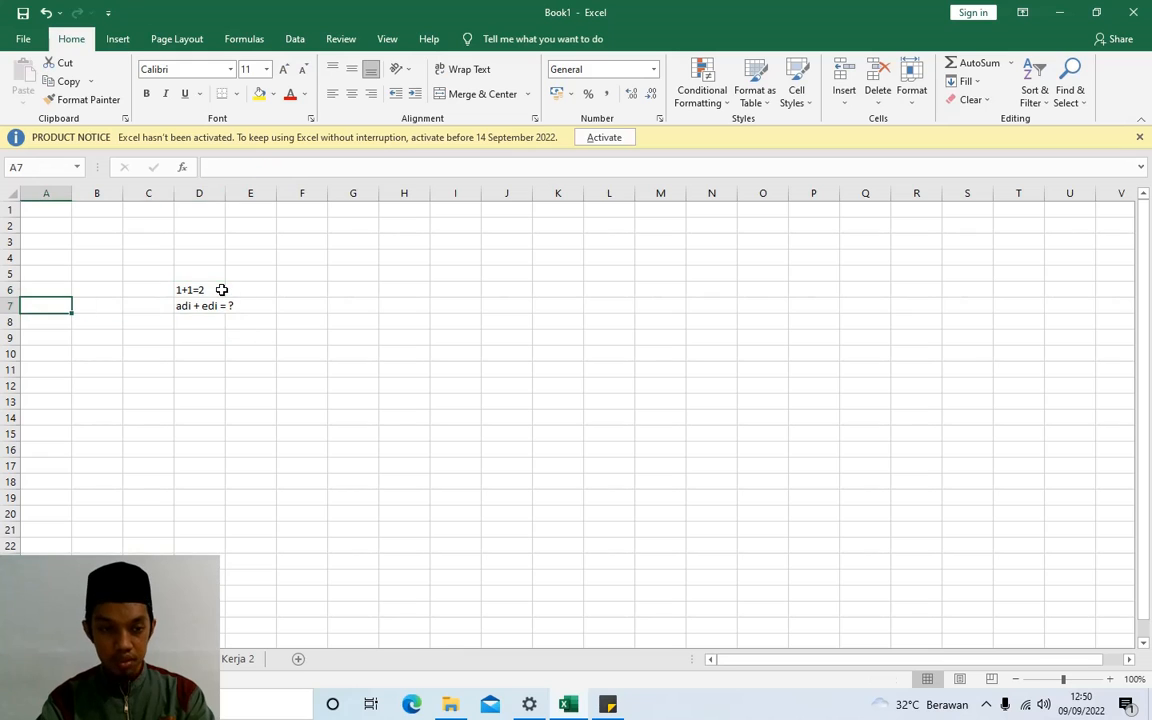
drag(207, 291, 210, 303)
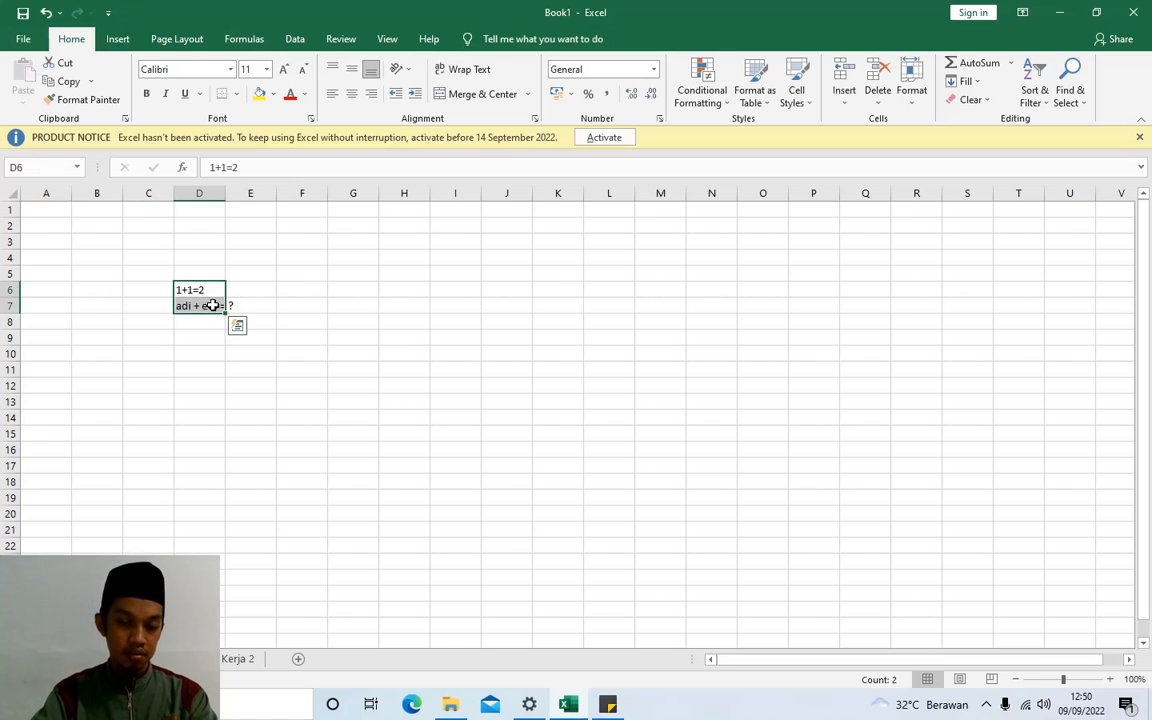
key(Delete)
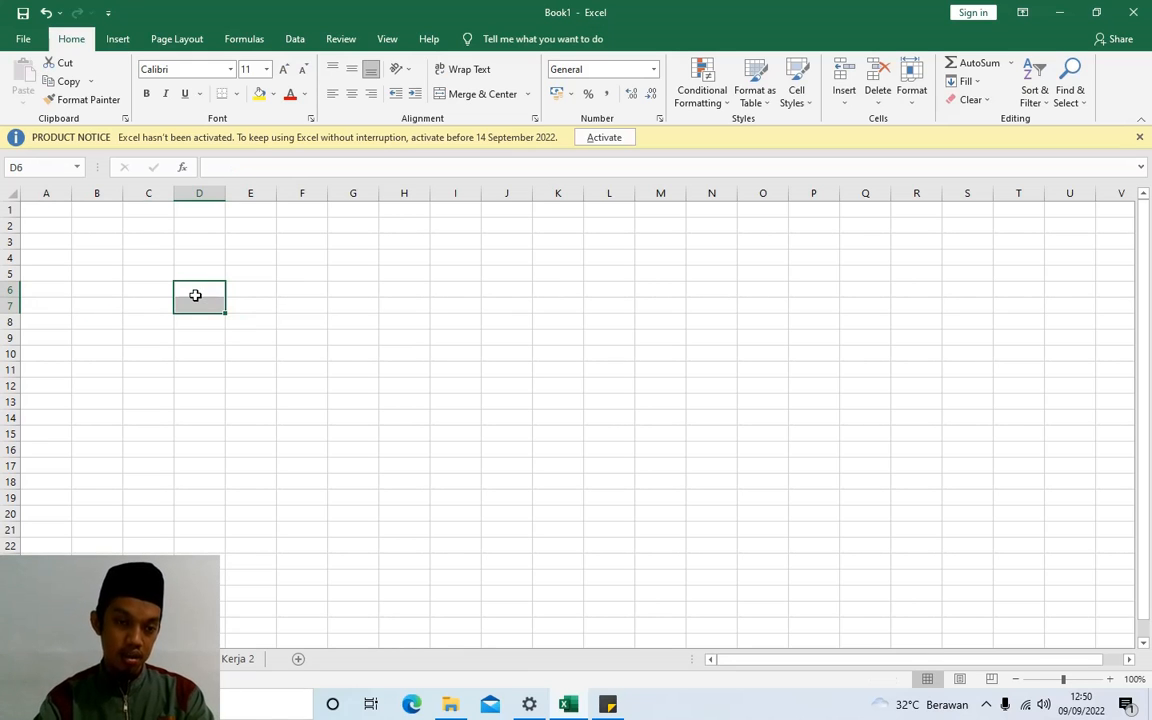
click(311, 357)
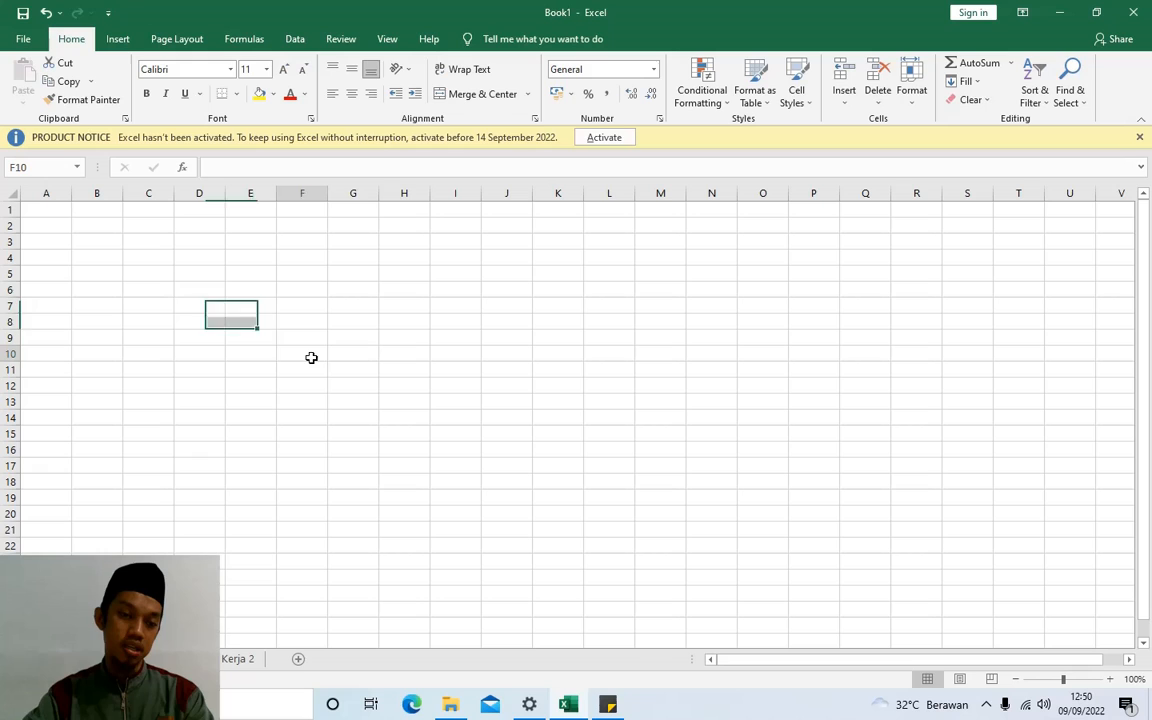
click(184, 305)
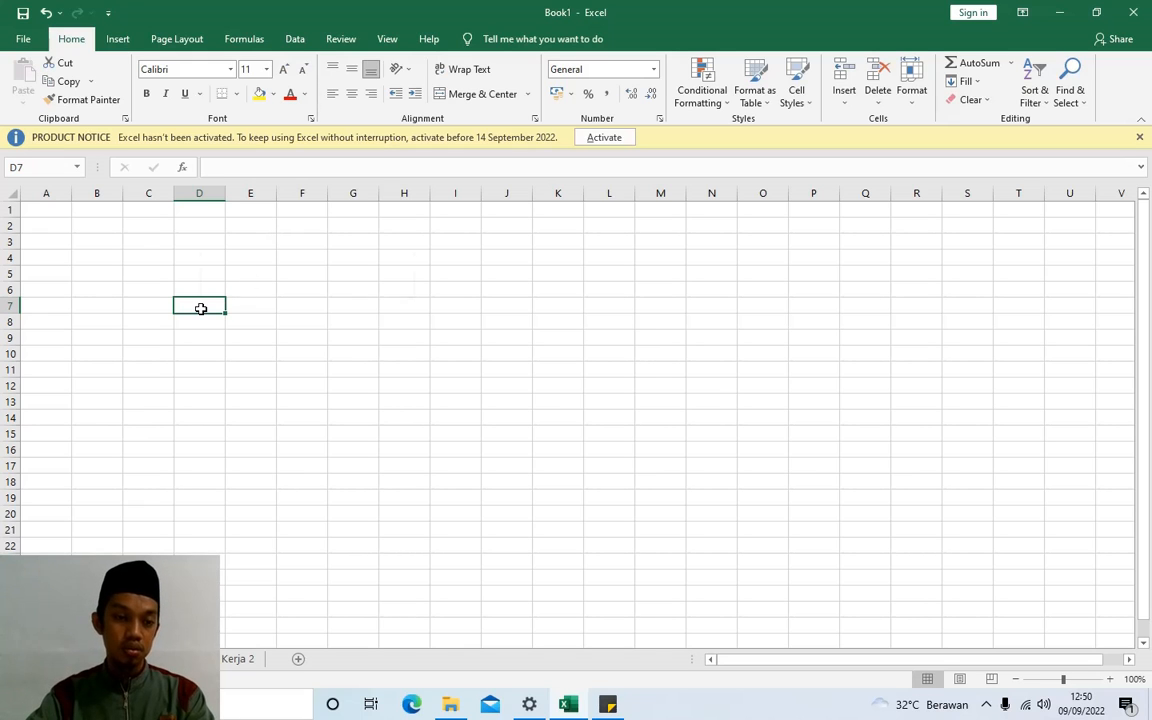
right_click(201, 309)
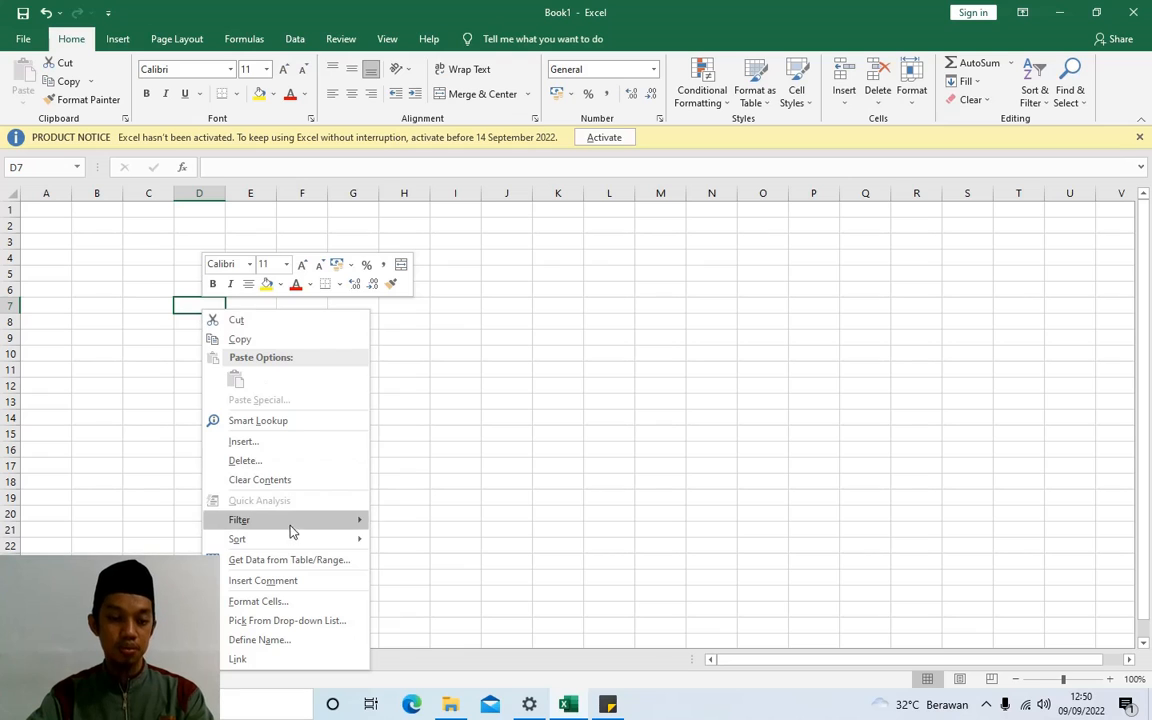
click(305, 600)
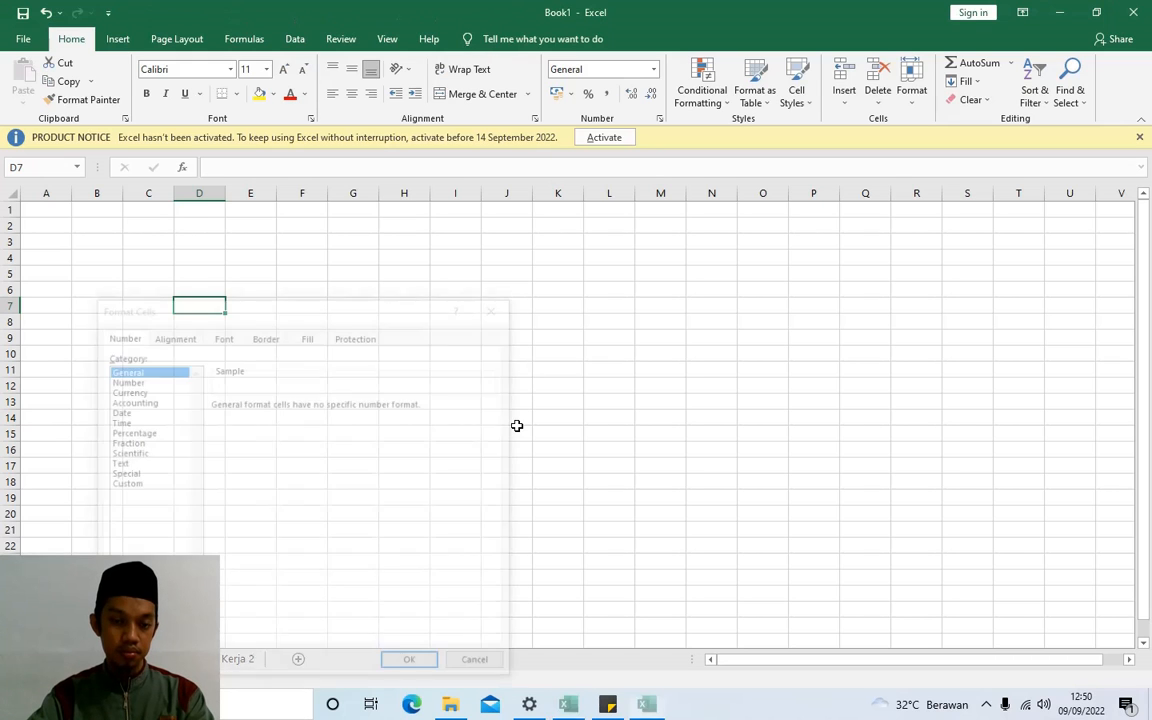
drag(289, 315, 720, 240)
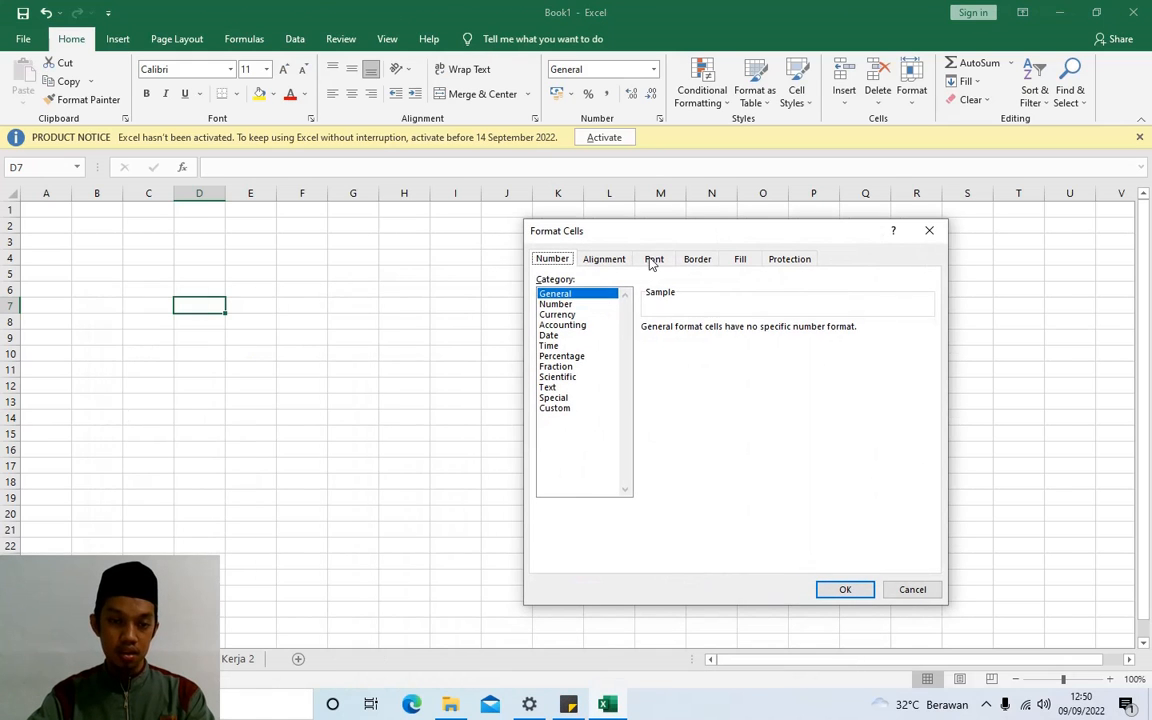
key(Escape)
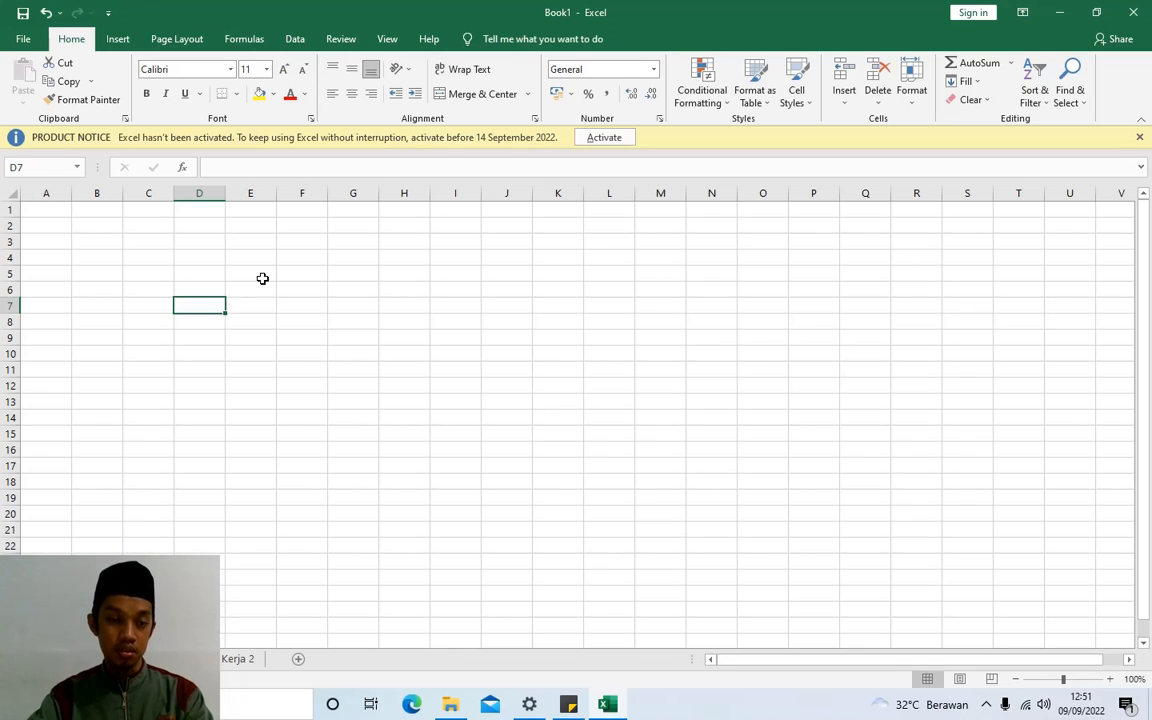
- Review the Number and Currency categories in Format Cells for cell D7 without applying a format
right_click(213, 305)
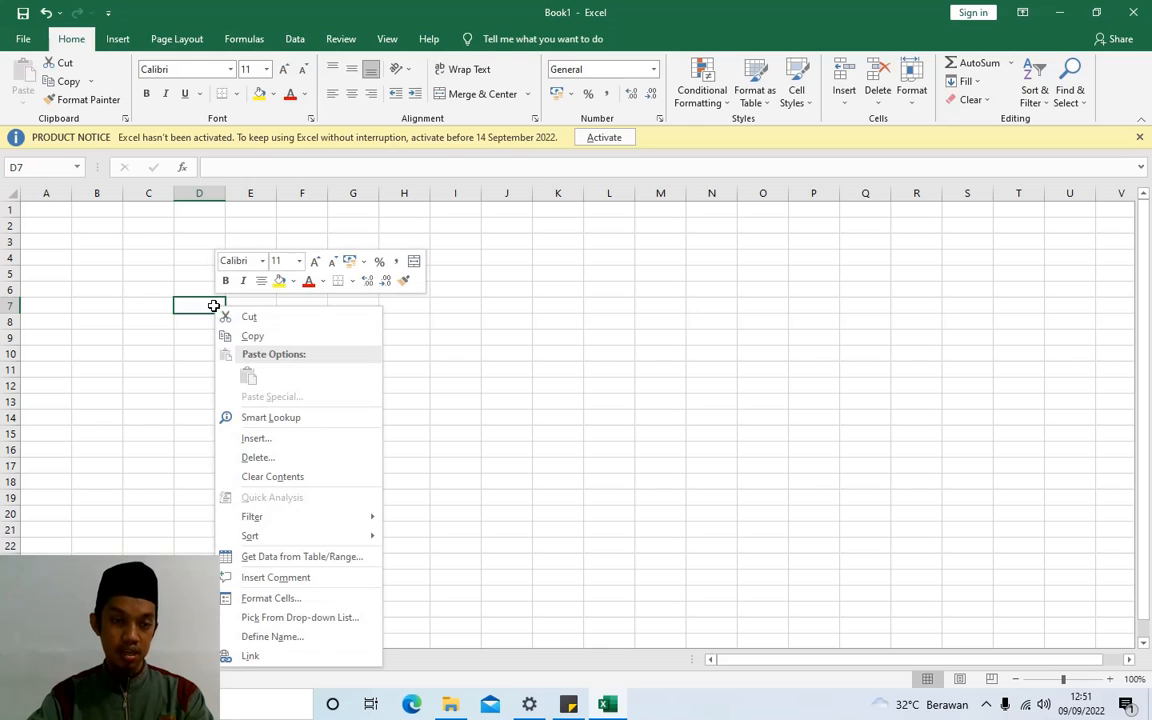
click(310, 601)
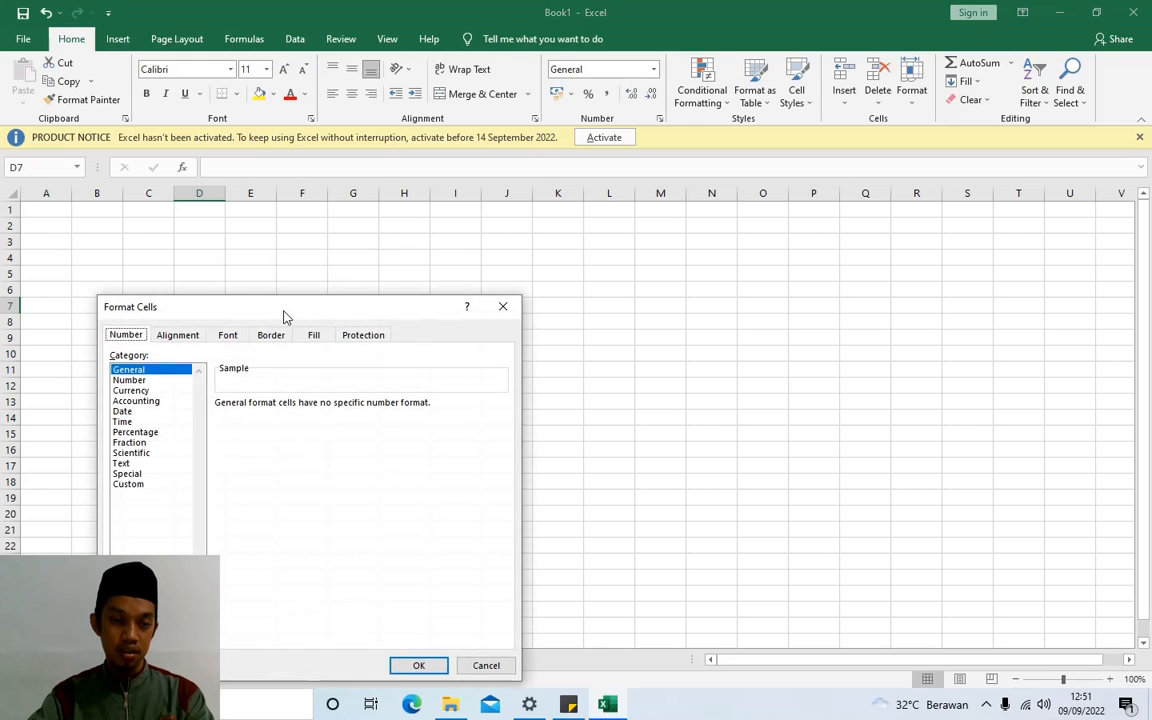
drag(283, 315, 650, 243)
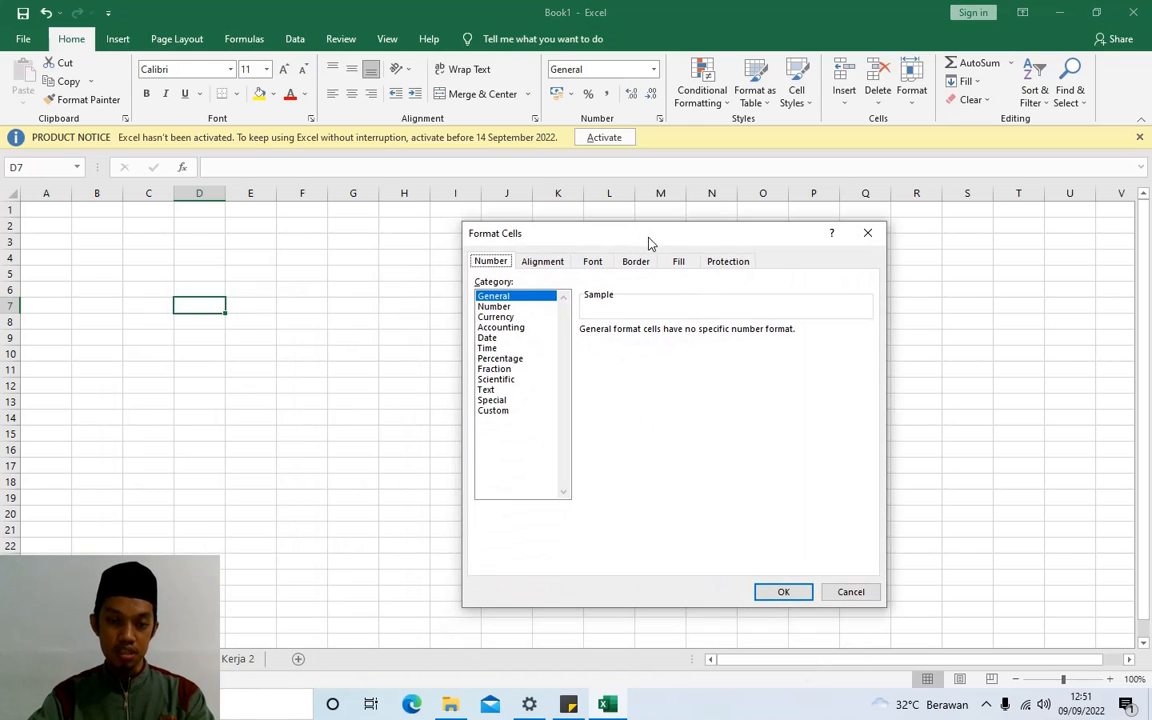
click(509, 309)
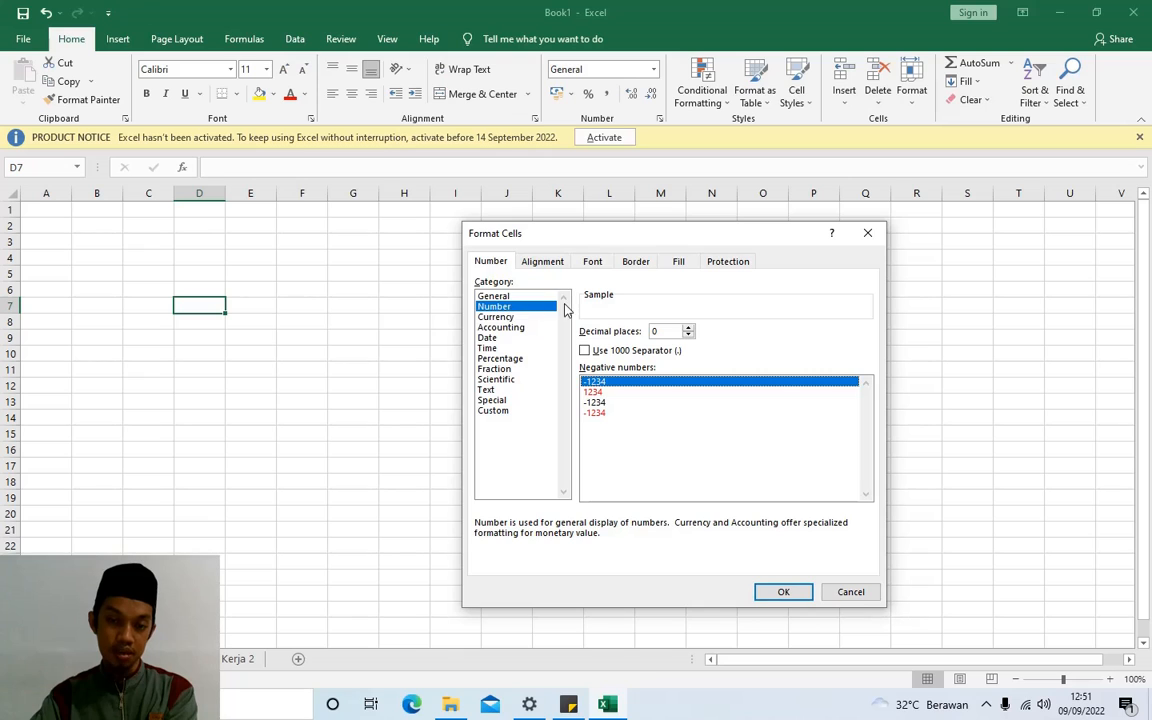
click(497, 317)
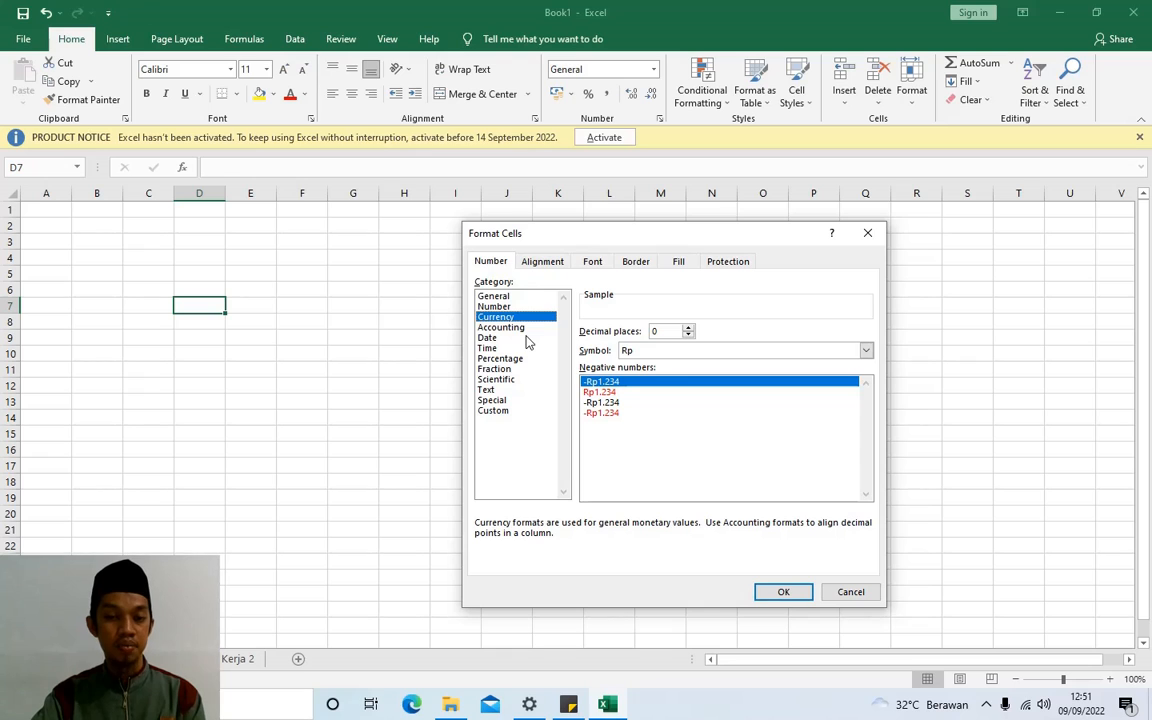
click(849, 592)
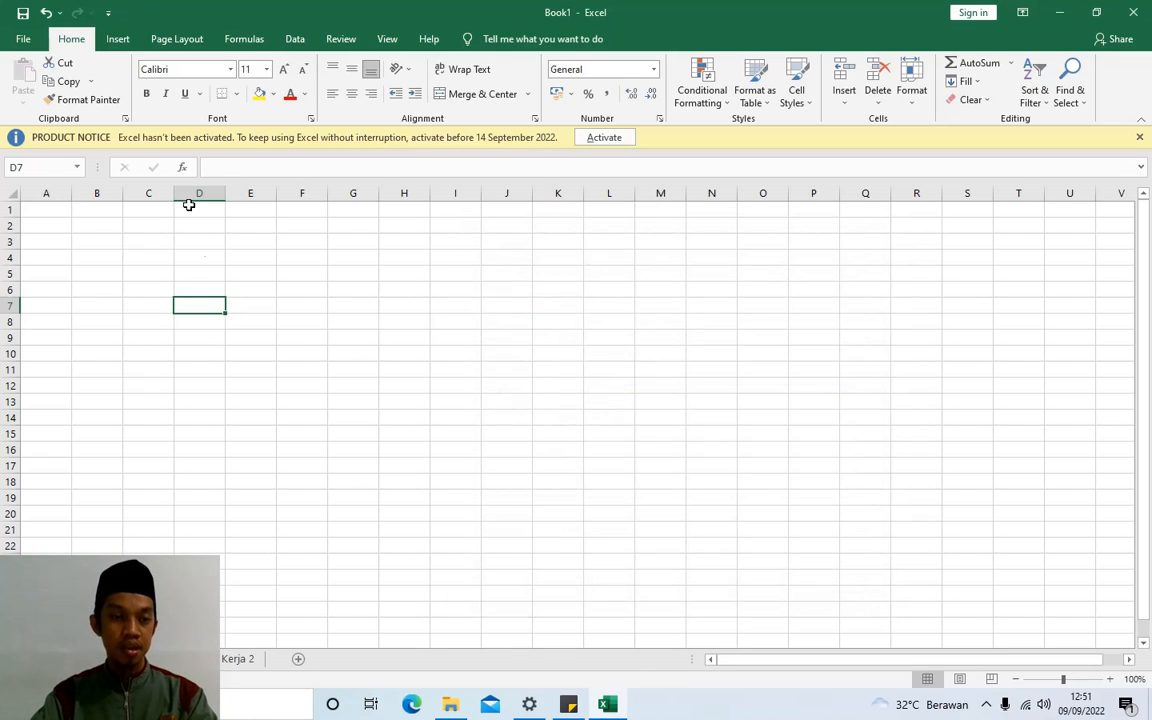
- Enter the sample value 10000 in both cell A1 and cell B1
click(60, 211)
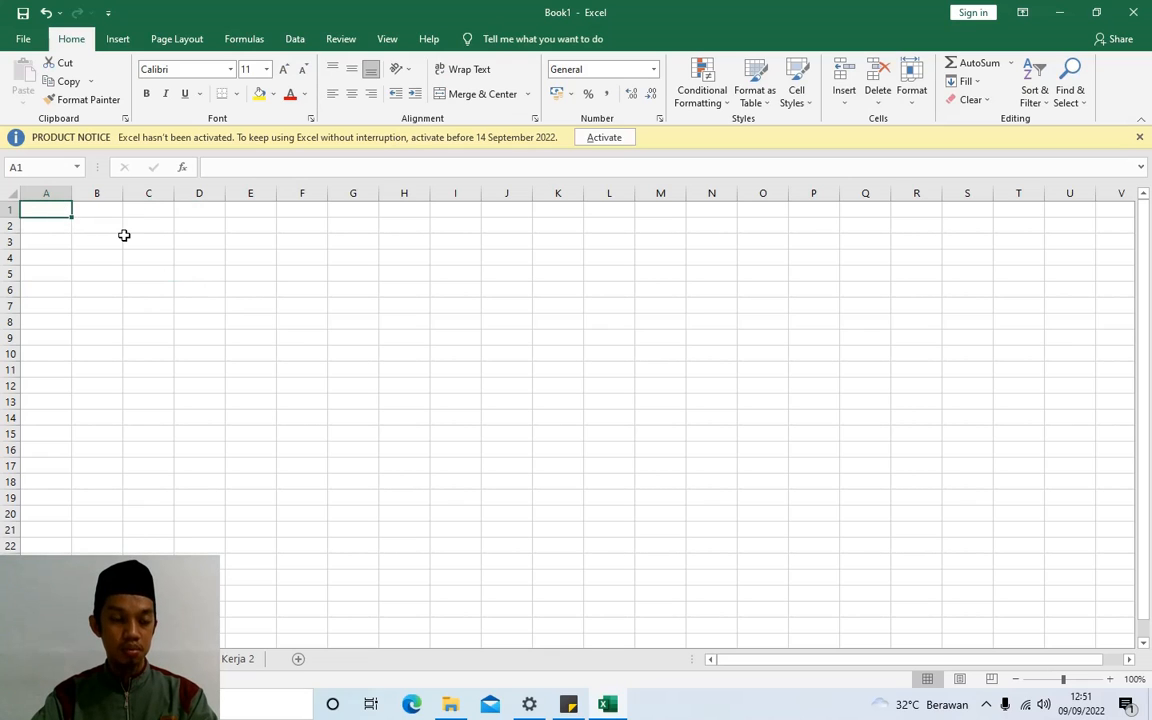
click(98, 211)
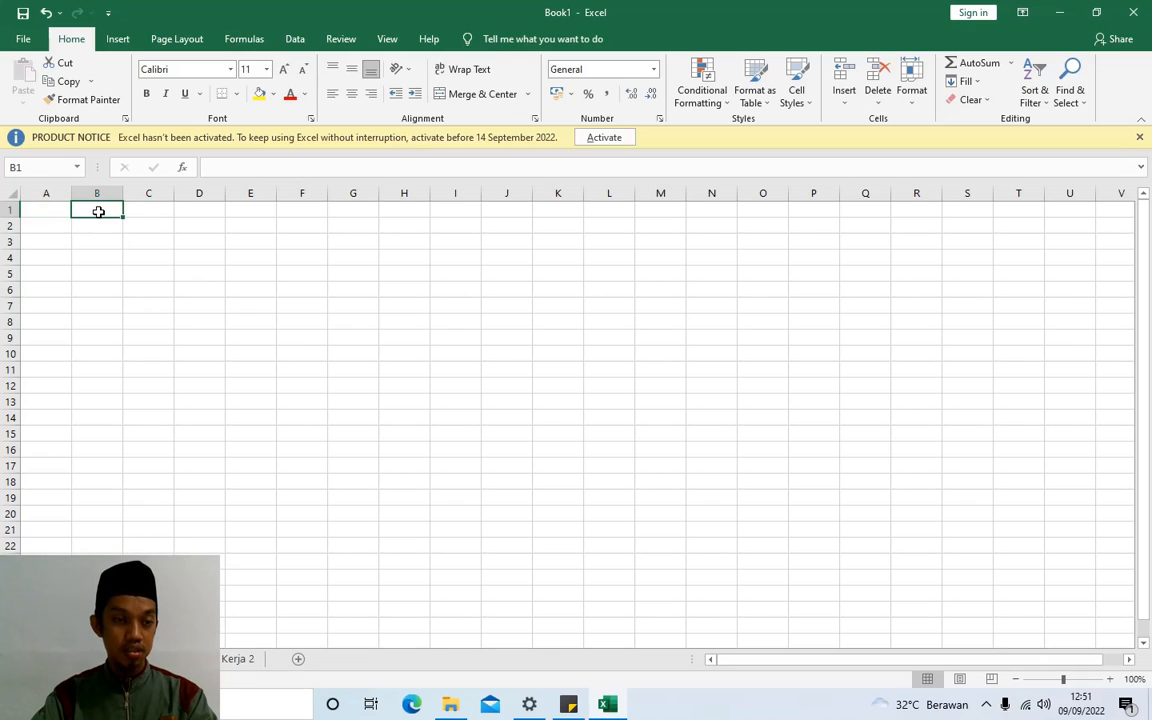
click(52, 210)
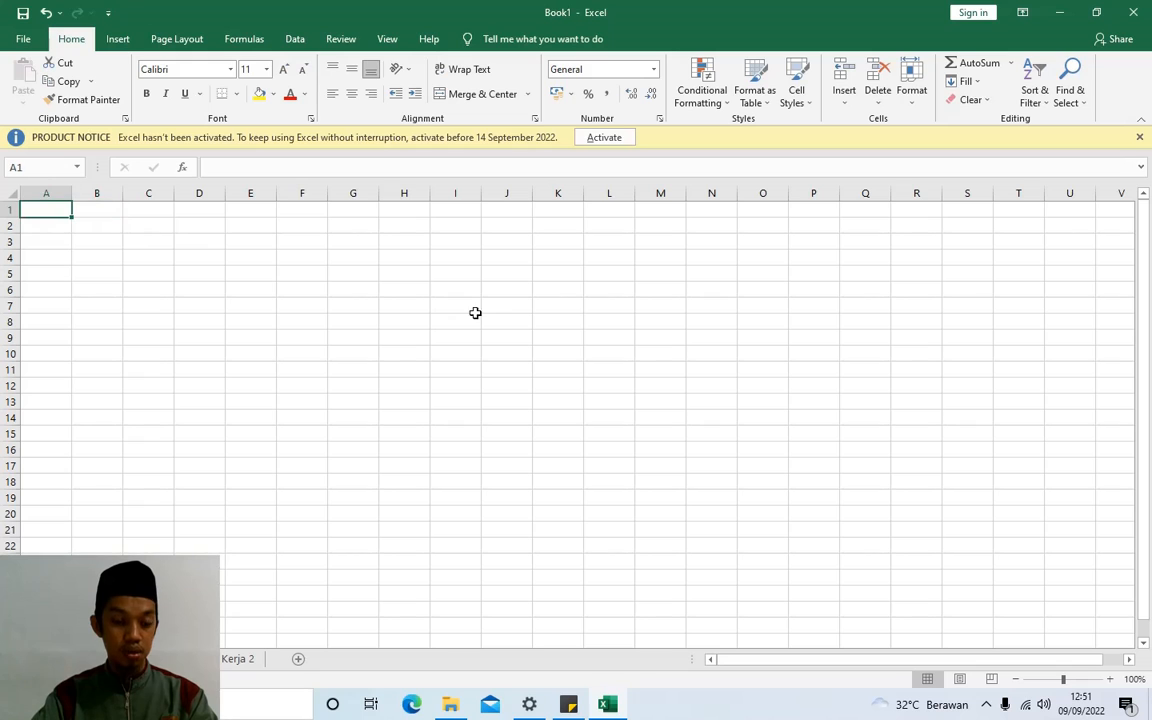
text(1000)
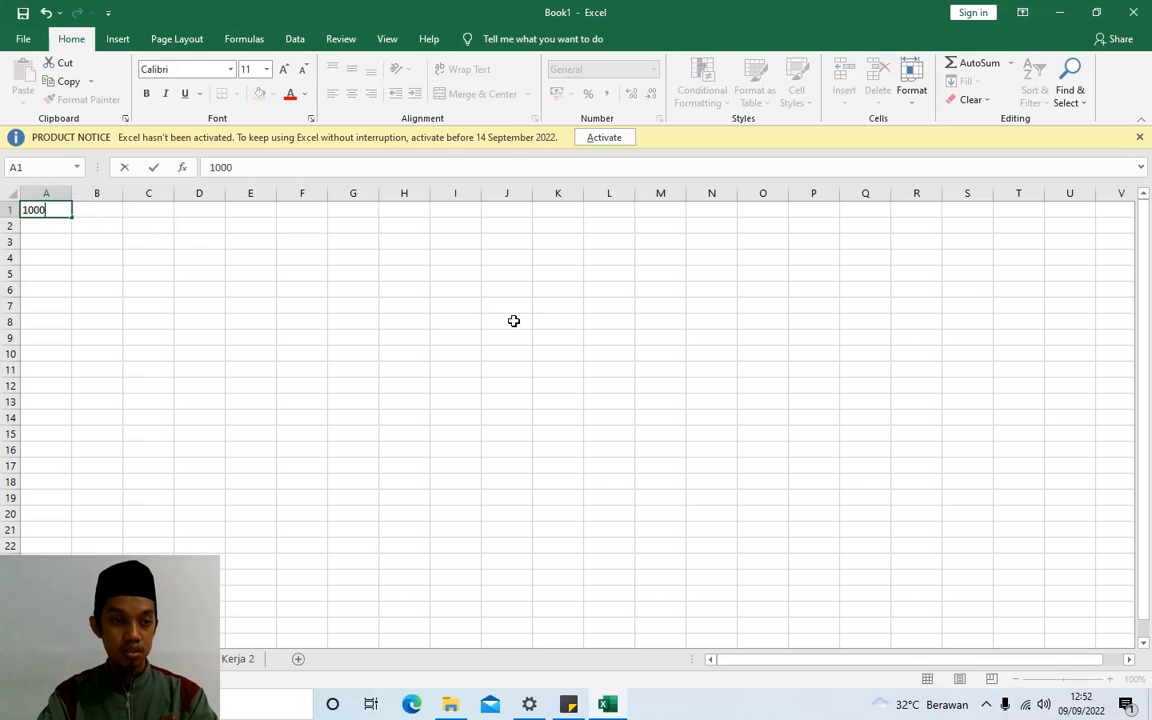
text(0)
key(Tab)
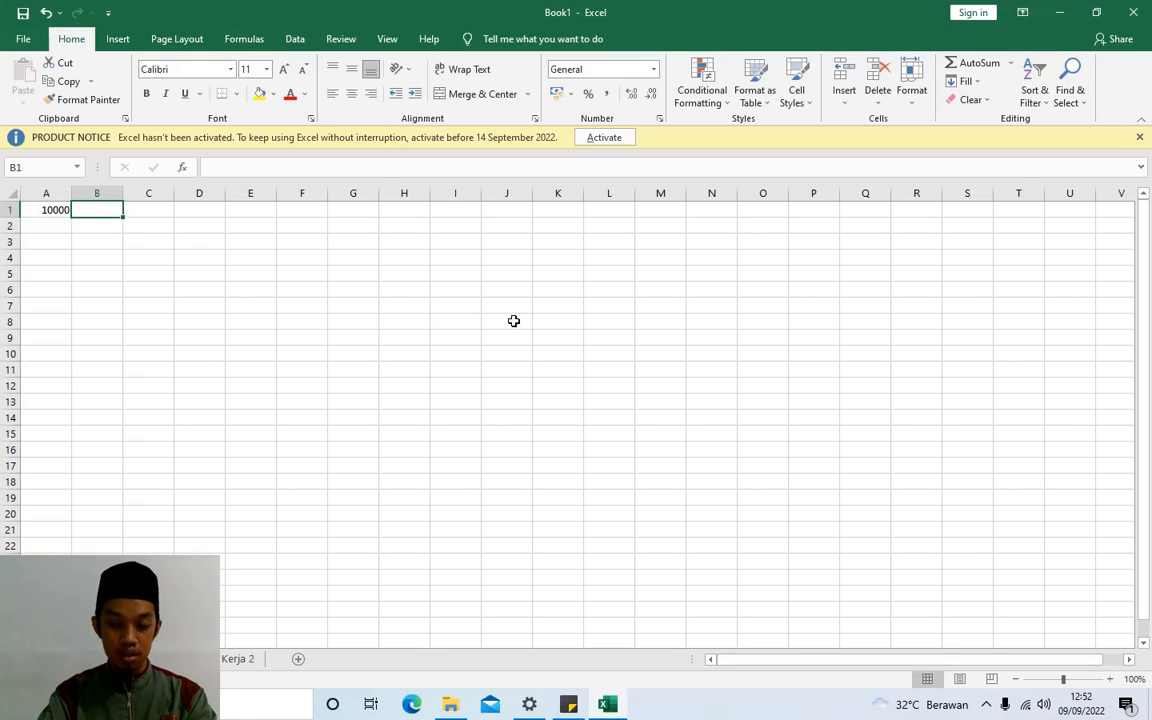
text(1000)
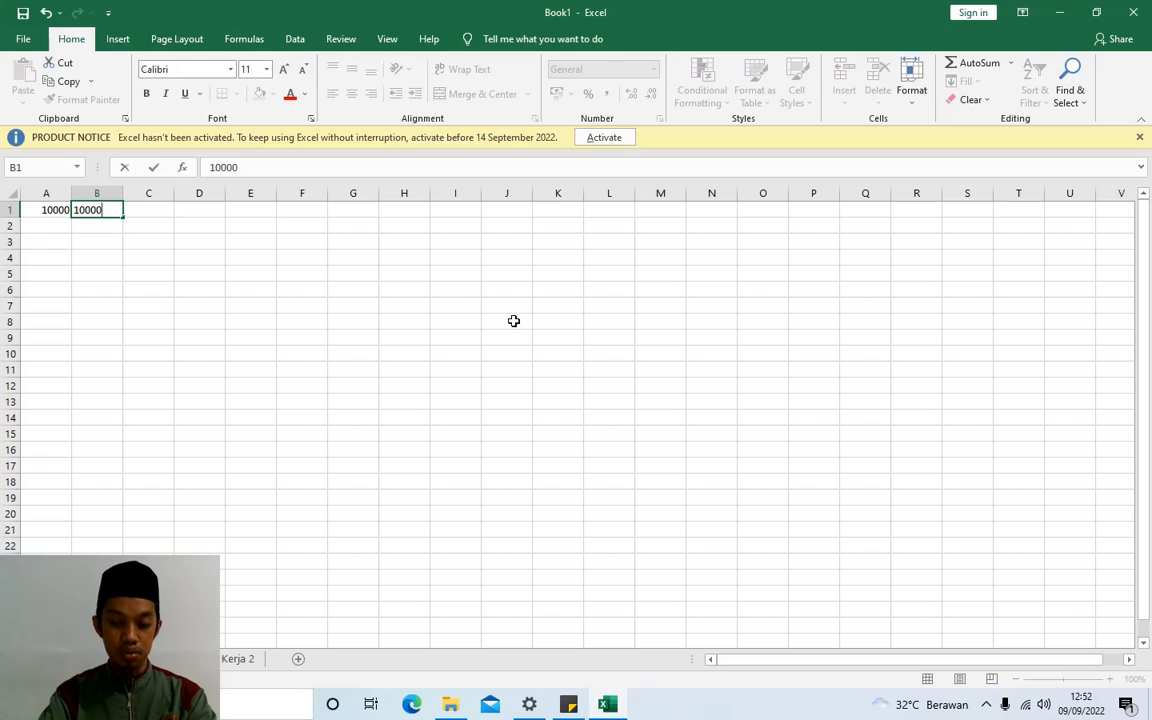
text(0)
key(Return)
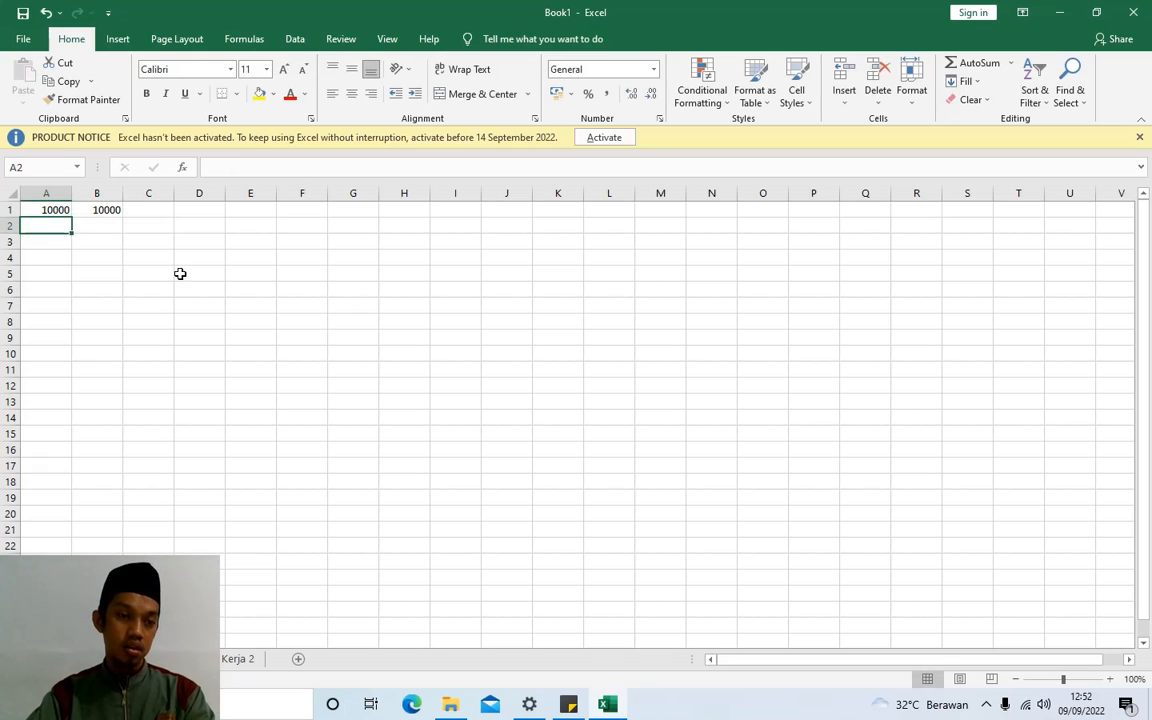
click(179, 273)
- Move the two values from row 1 down to A2:B2 and enter the heading Uang in cell A1
click(57, 208)
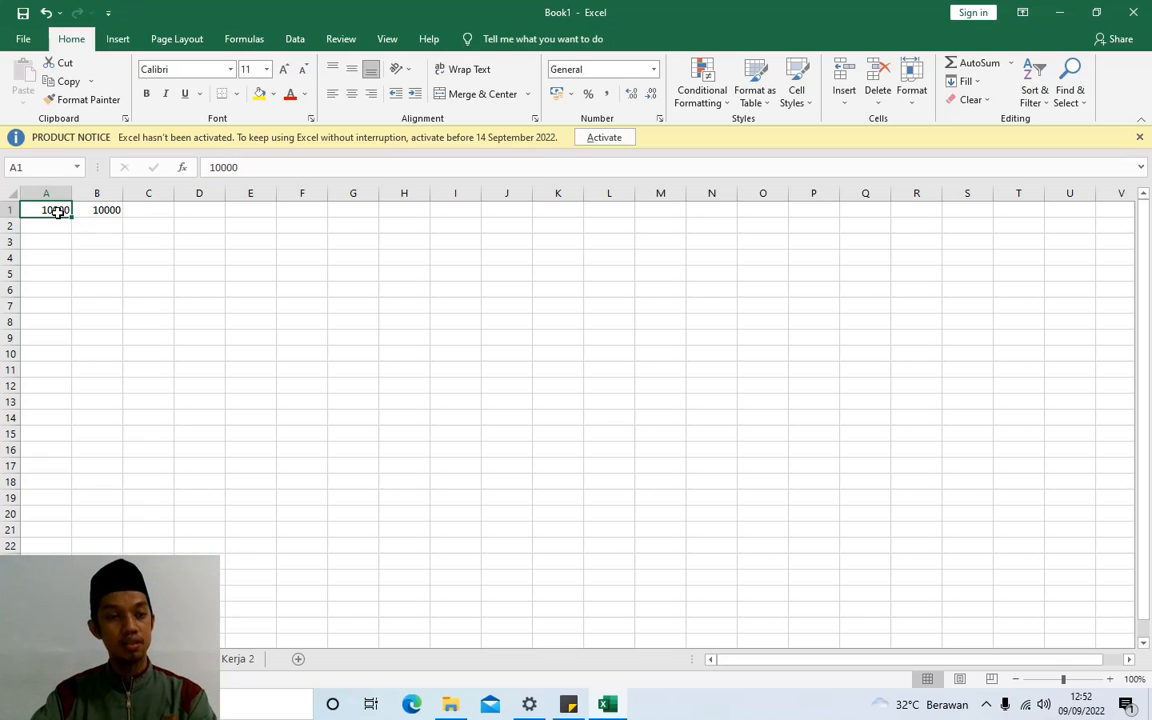
drag(55, 211, 95, 230)
click(44, 211)
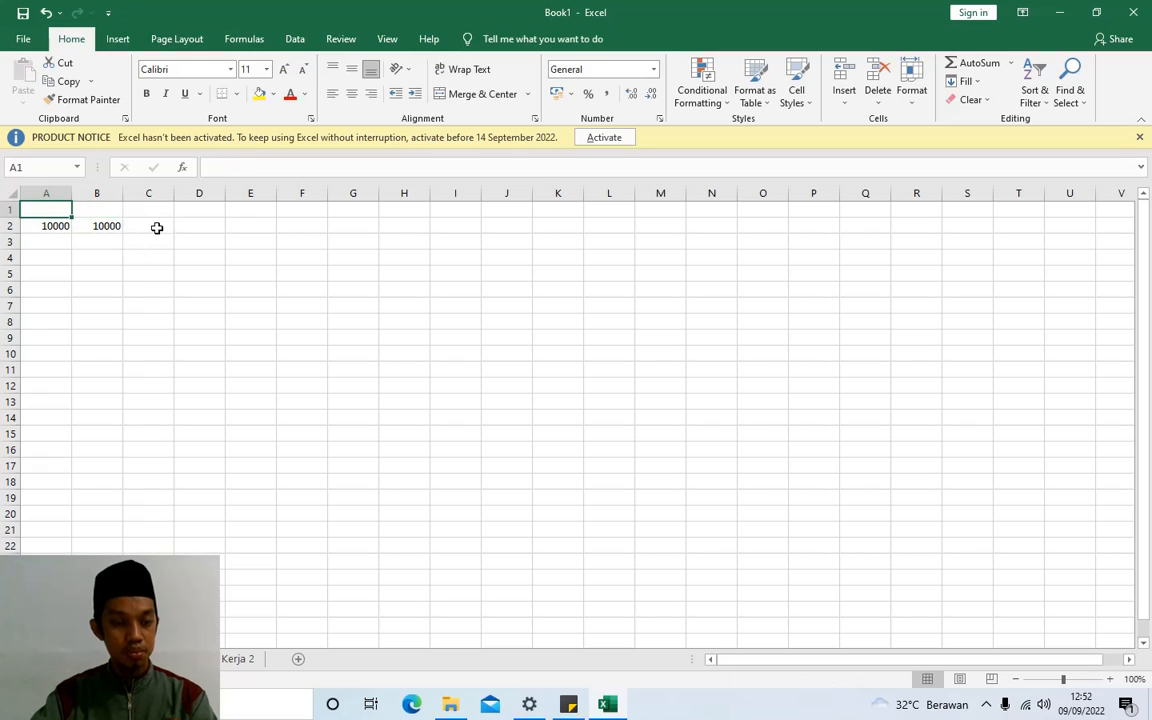
text(Uang)
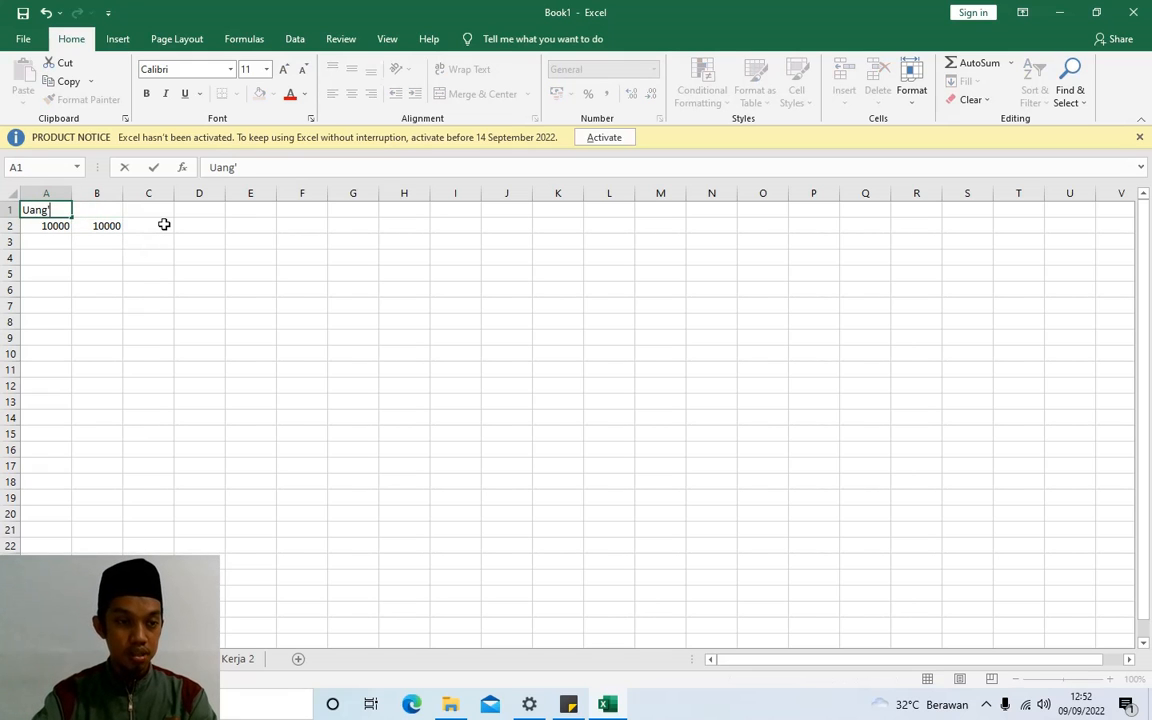
key(Return)
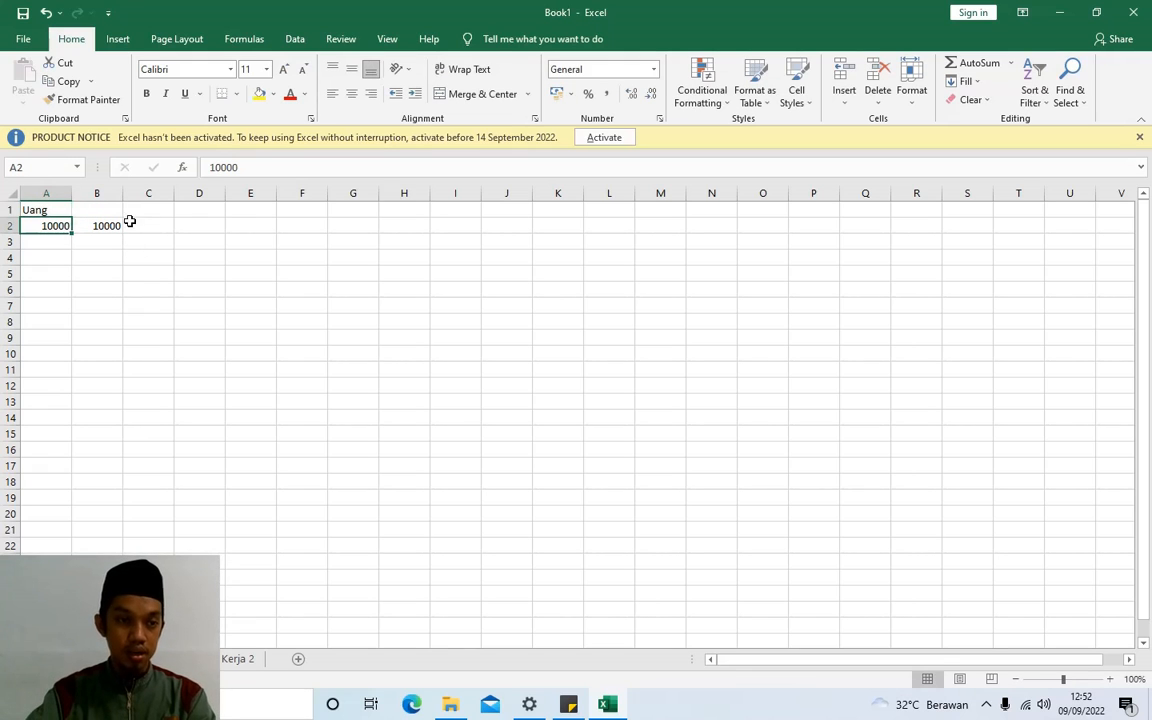
- Center the whole heading row 1 and make it bold
click(9, 209)
click(352, 96)
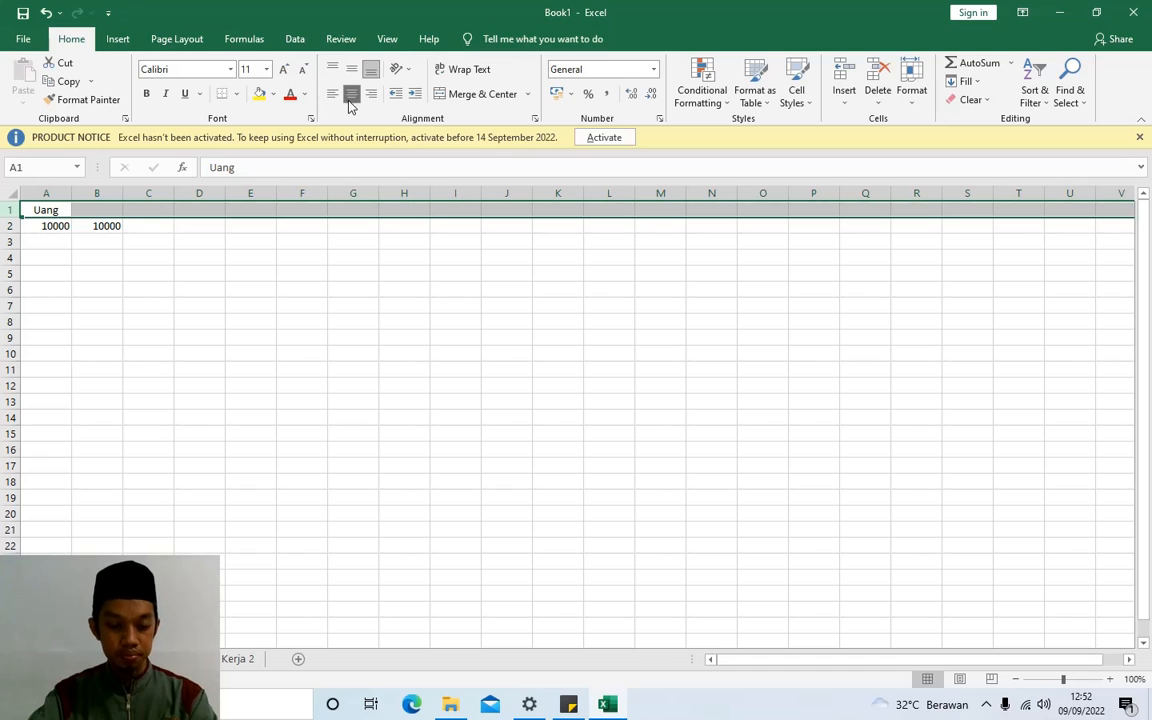
key(ctrl+b)
click(257, 301)
- Open Format Cells for cell A2 and choose the Currency category with the Rp symbol
click(57, 224)
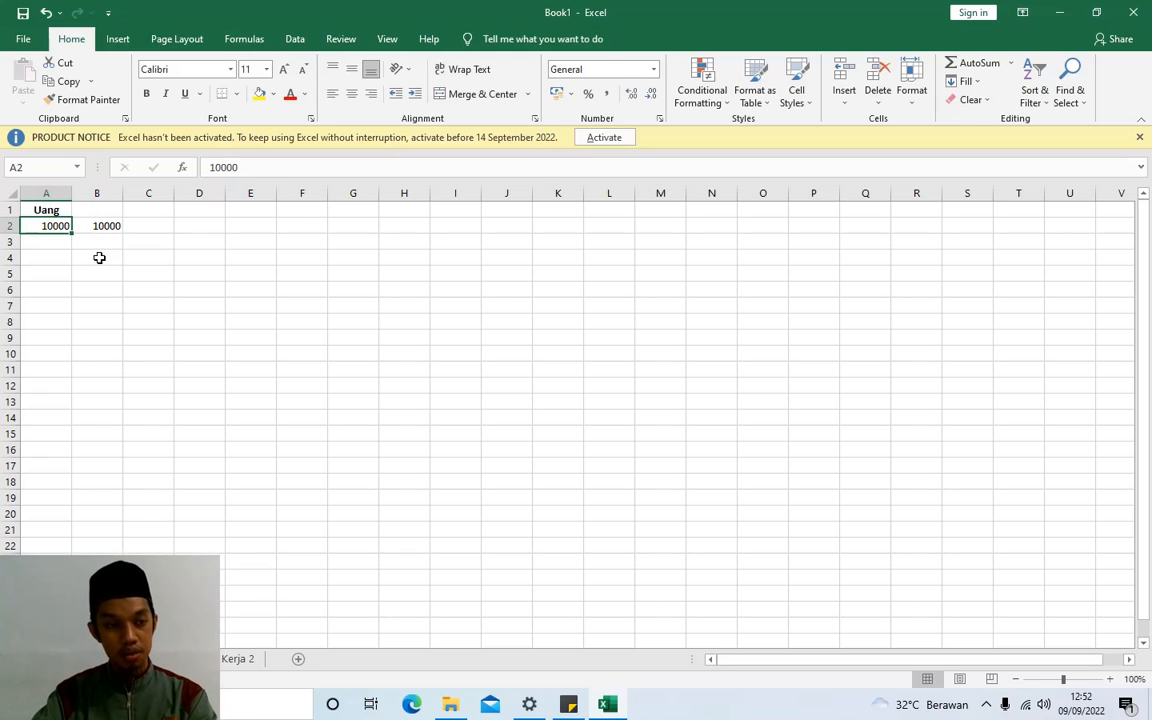
right_click(58, 227)
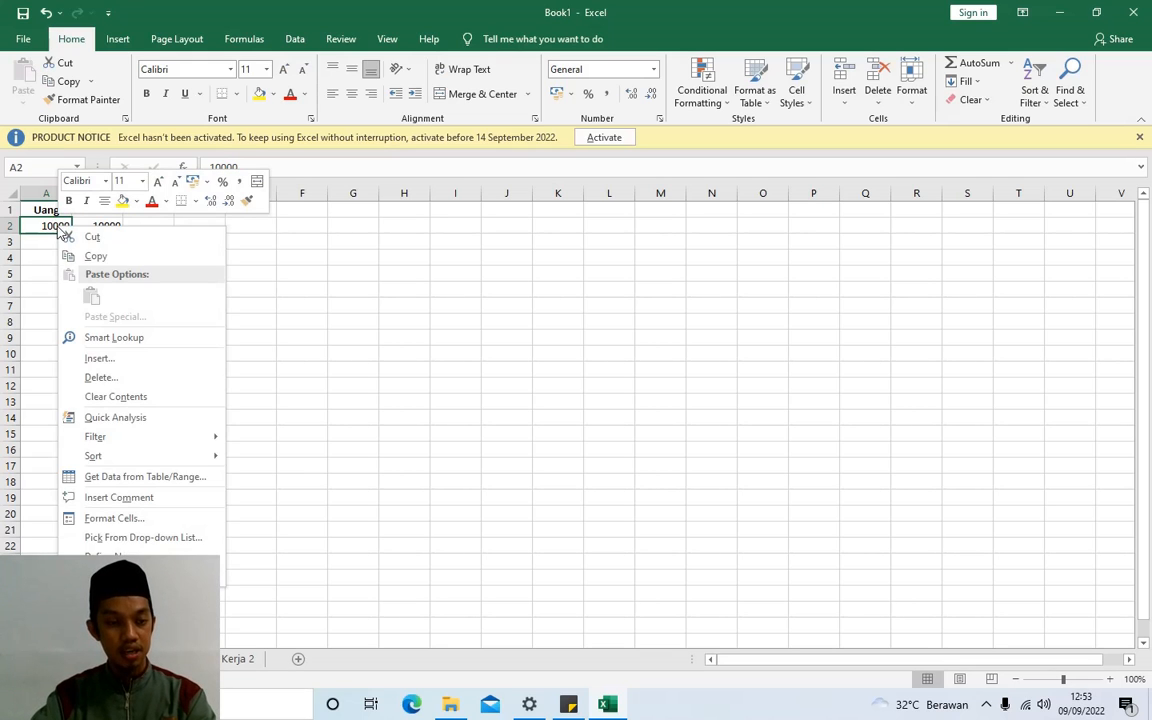
click(160, 527)
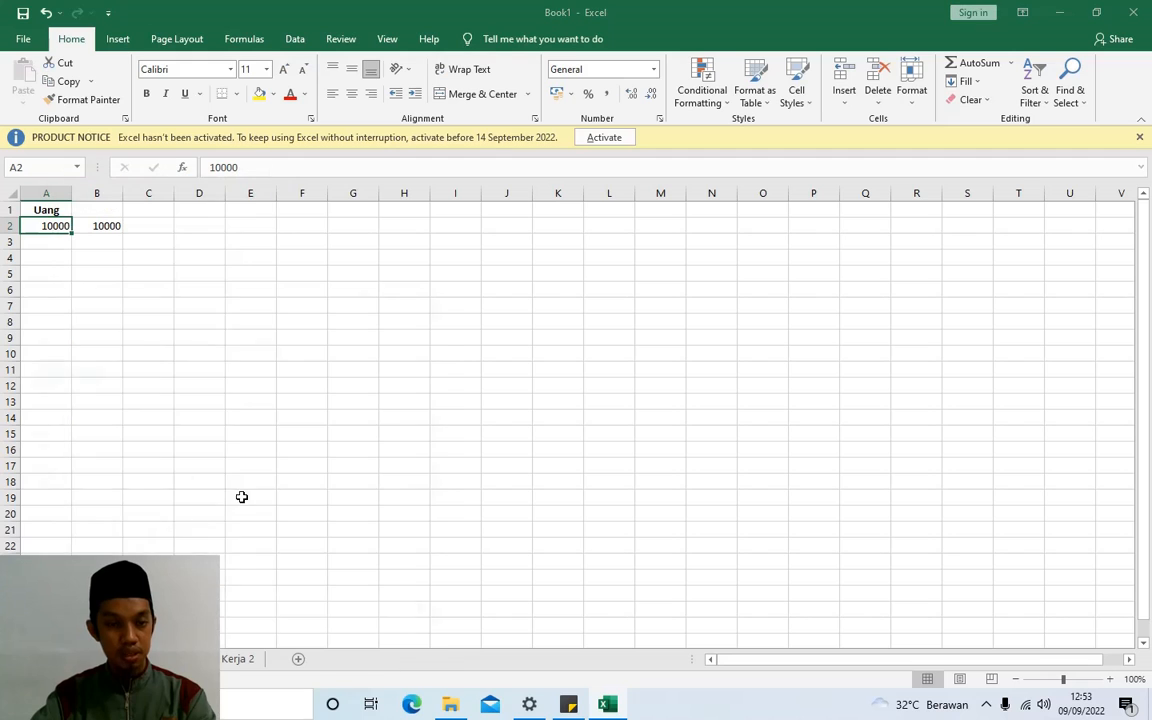
drag(246, 312, 743, 214)
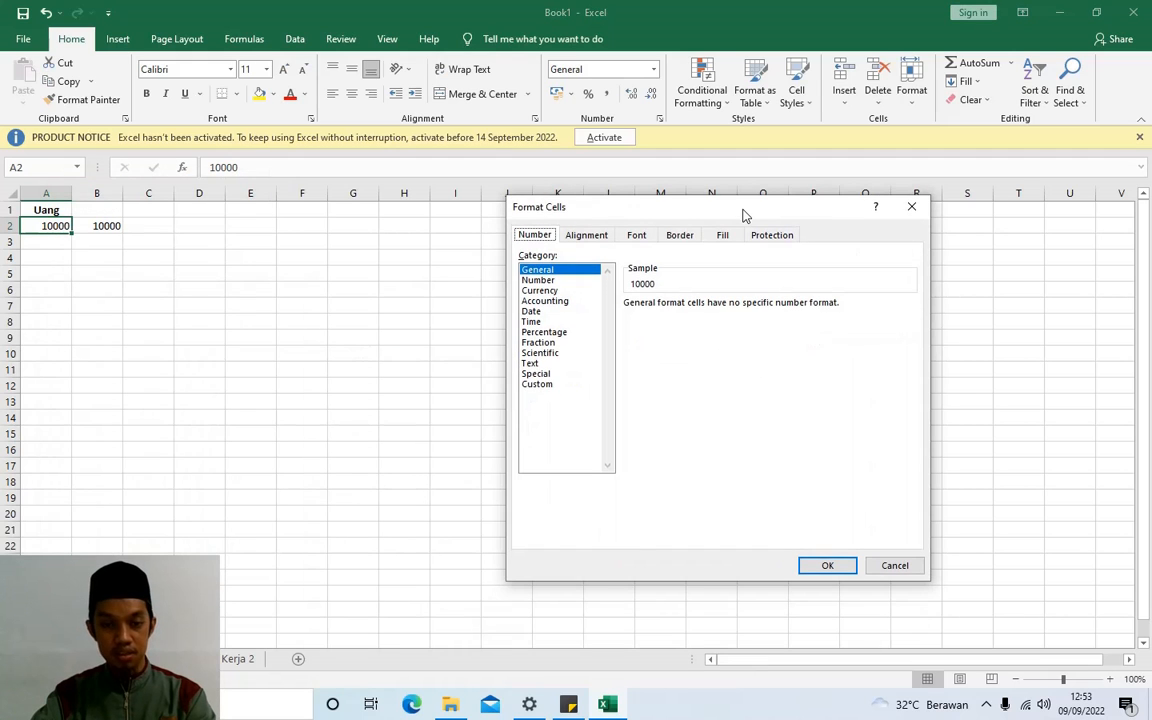
click(540, 291)
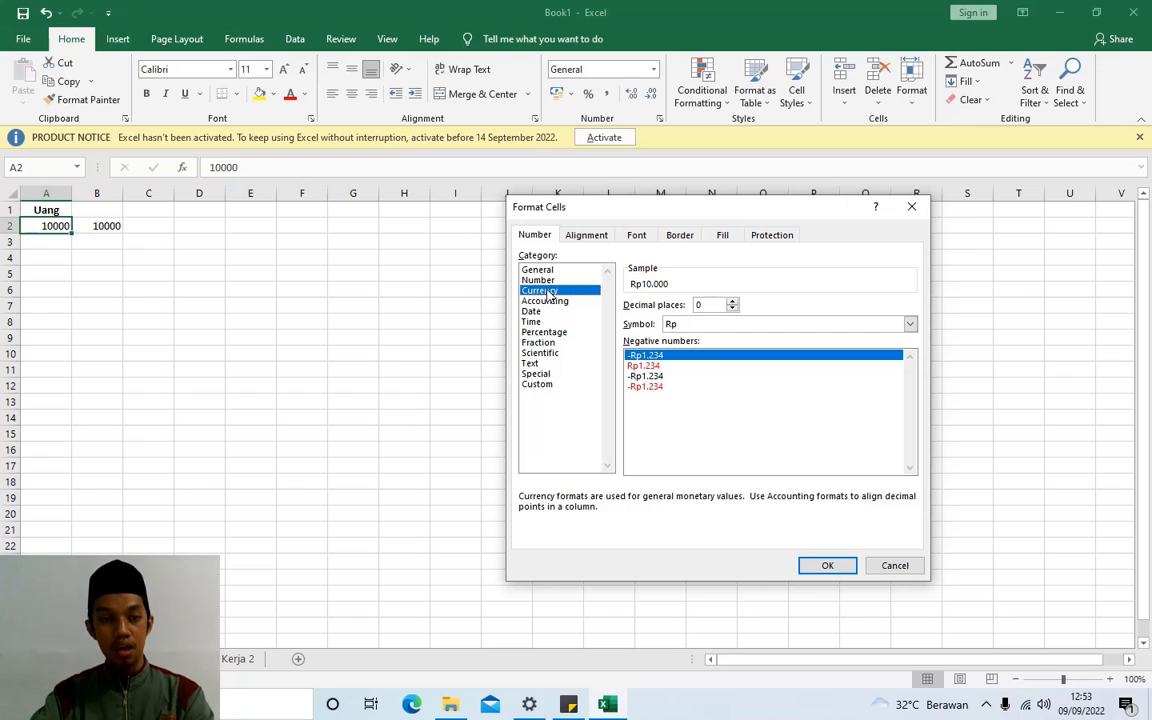
click(670, 325)
click(734, 351)
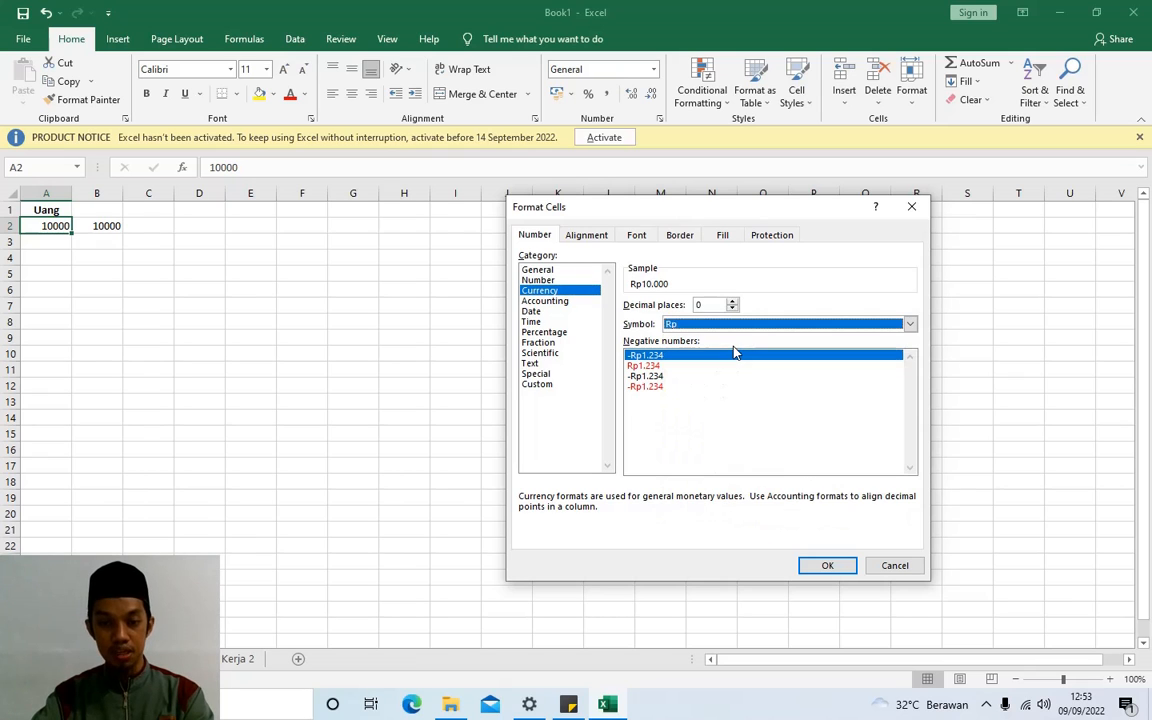
- Browse the currency symbol list, try the None symbol and set the symbol back to Rp
click(712, 330)
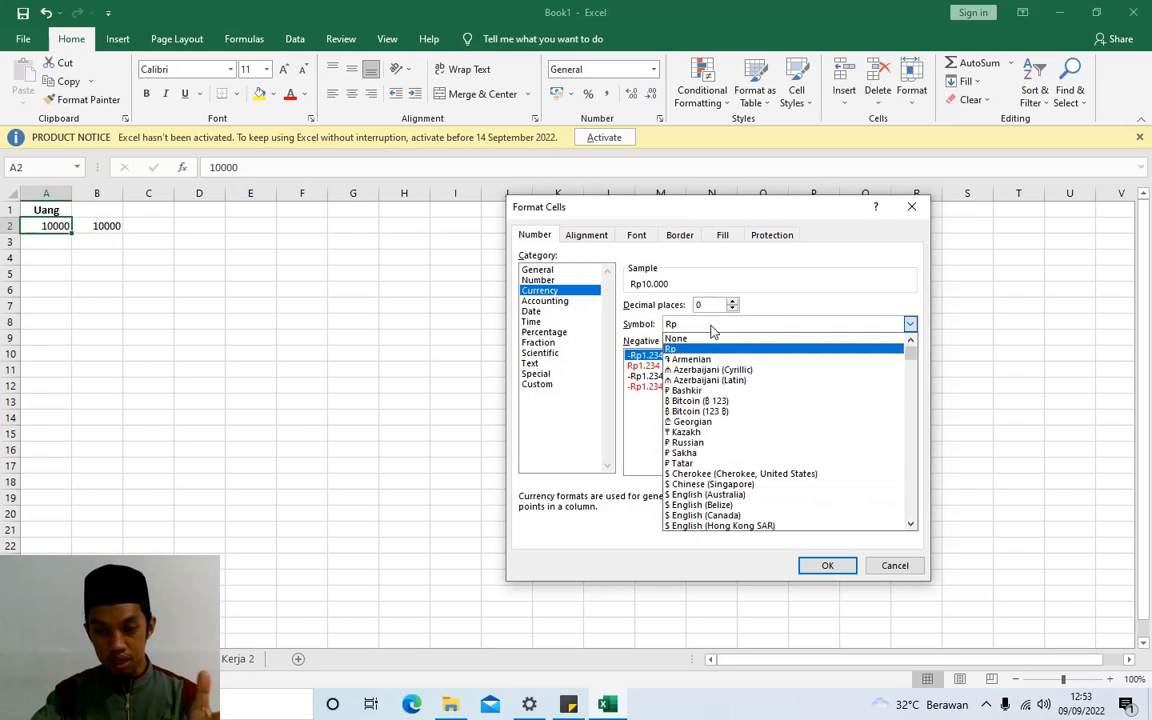
scroll(706, 480, down, 1)
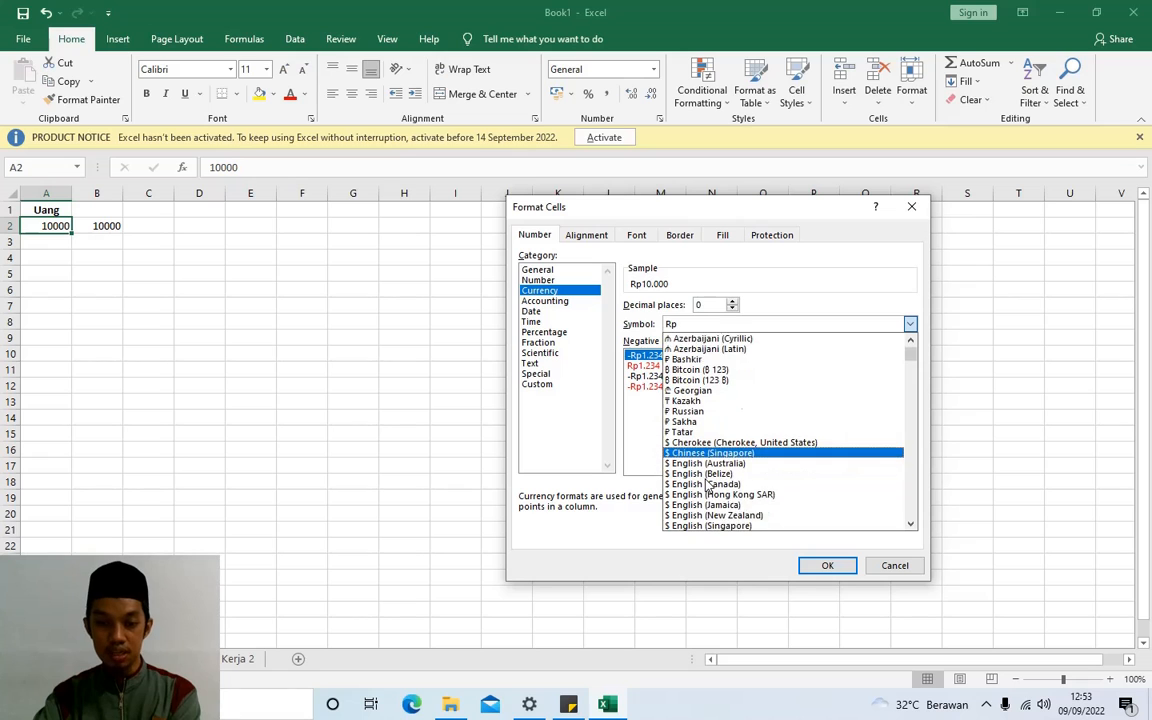
scroll(706, 484, down, 2)
scroll(914, 398, down, 5)
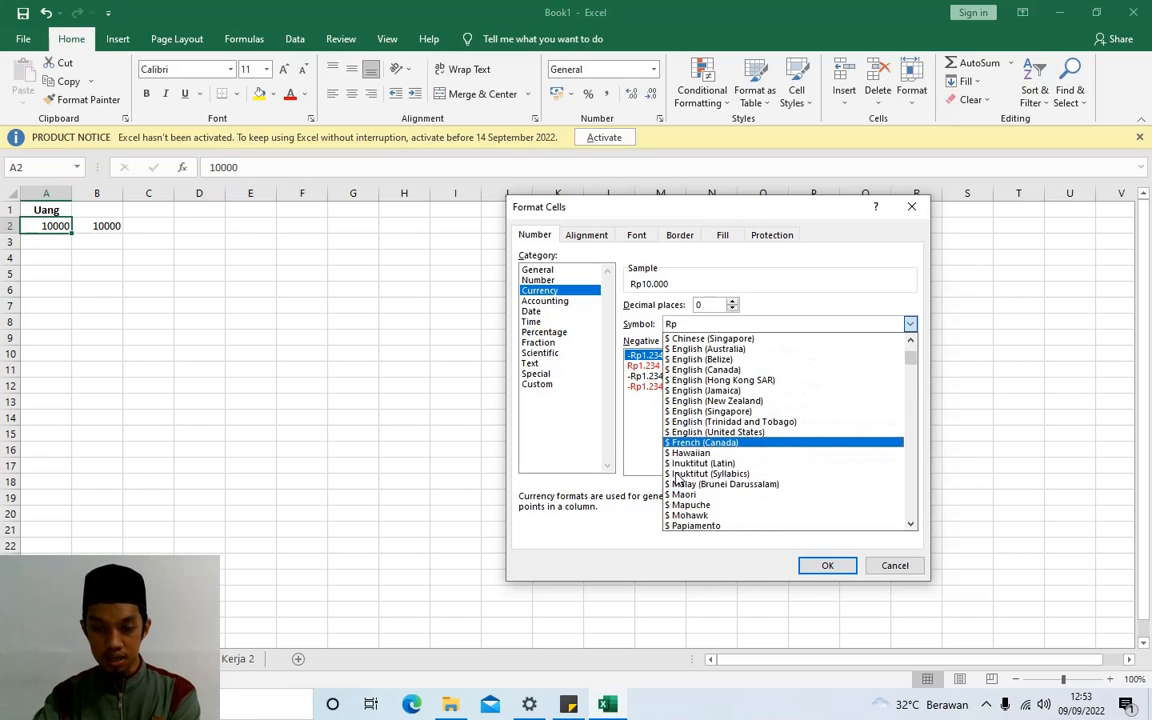
mouse_move(912, 364)
mouse_down()
mouse_move(910, 411)
mouse_move(912, 340)
mouse_up()
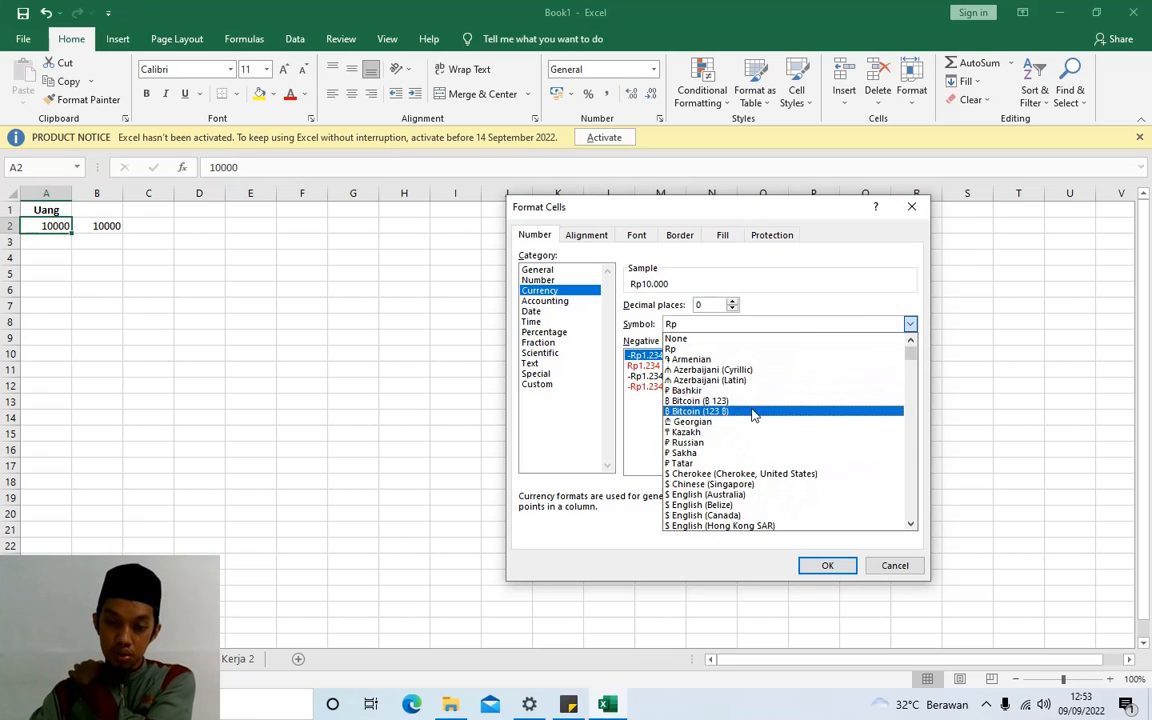
click(758, 340)
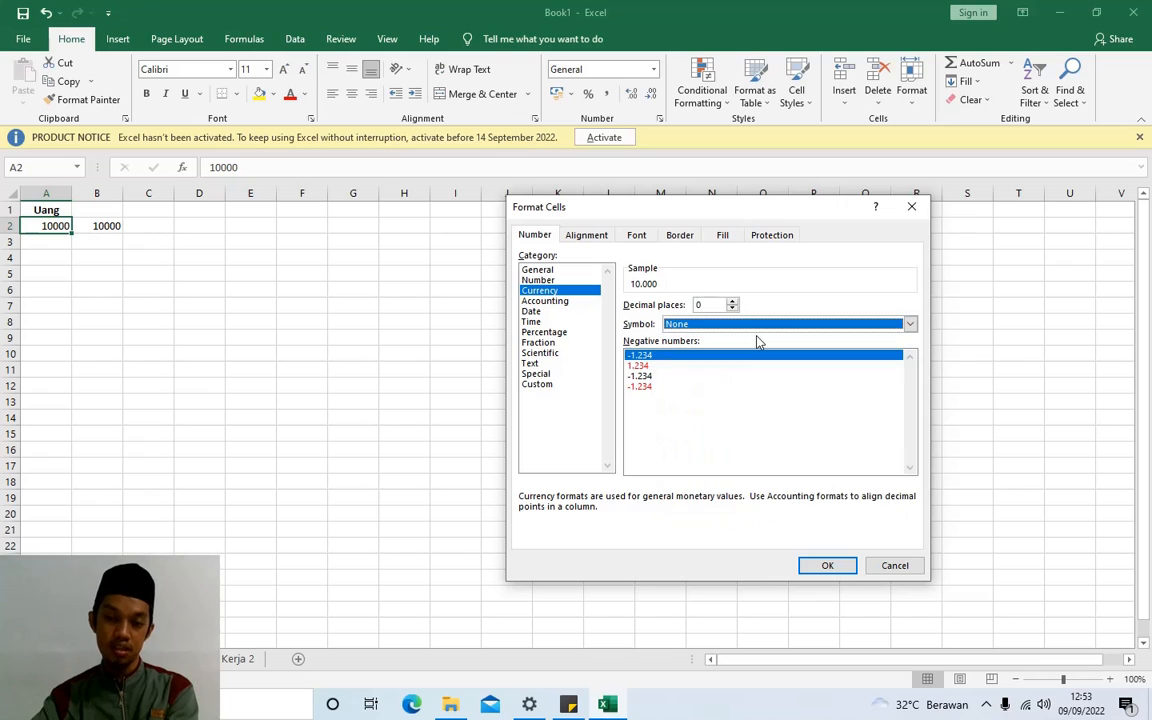
click(686, 325)
click(686, 343)
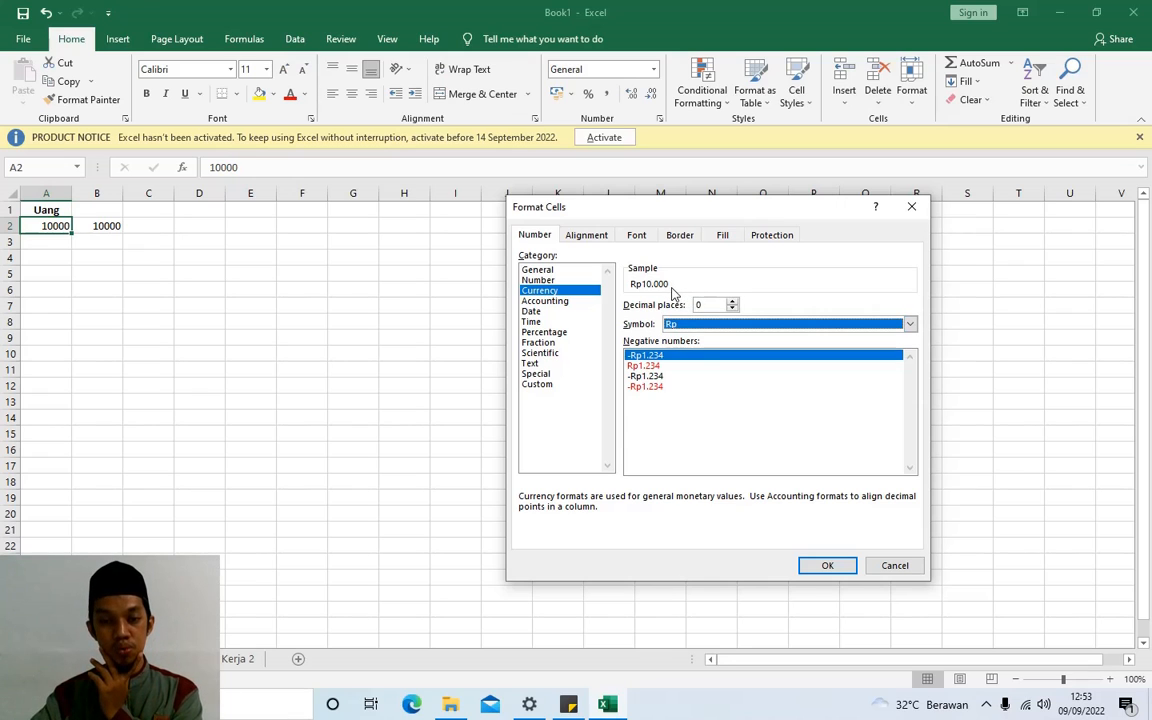
- Try 2 decimal places, return the setting to 0 and apply the Currency format to cell A2
click(733, 302)
click(732, 302)
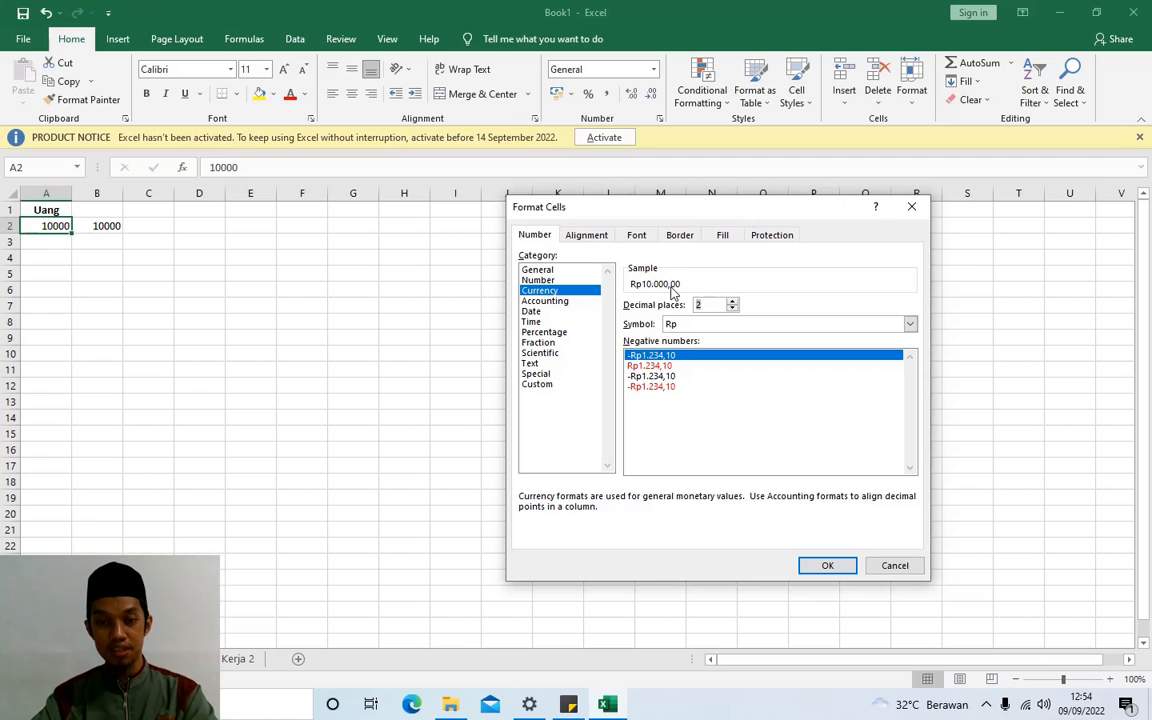
click(732, 308)
click(731, 308)
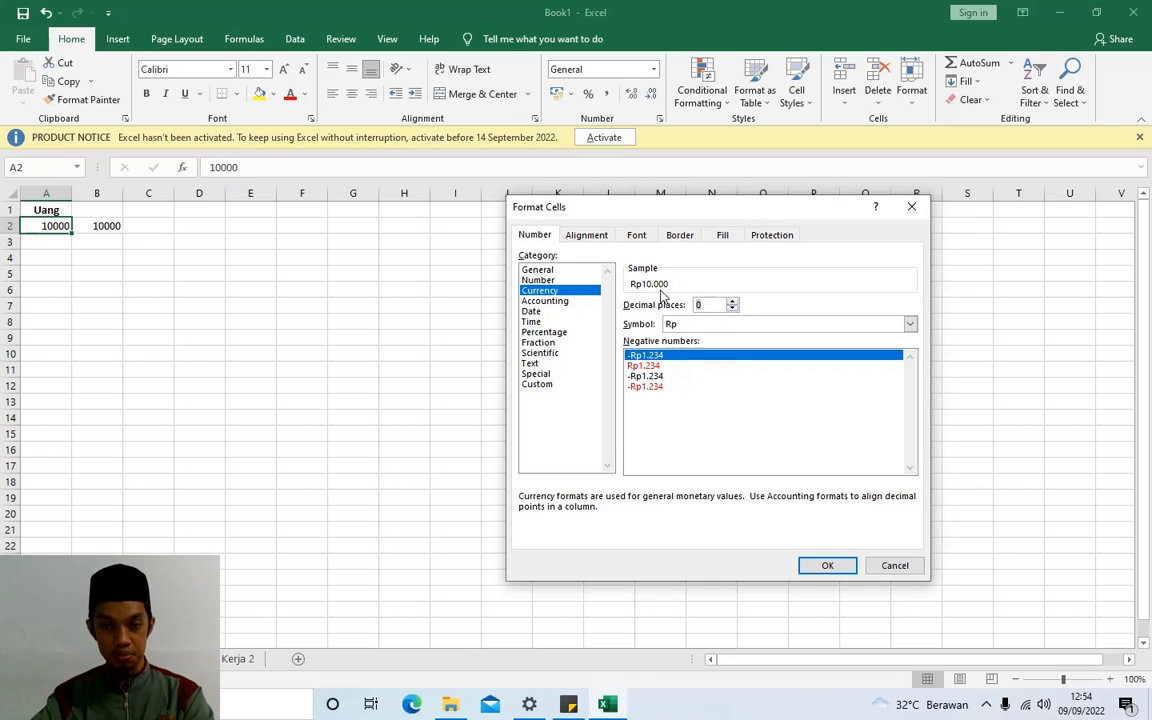
click(841, 567)
click(186, 271)
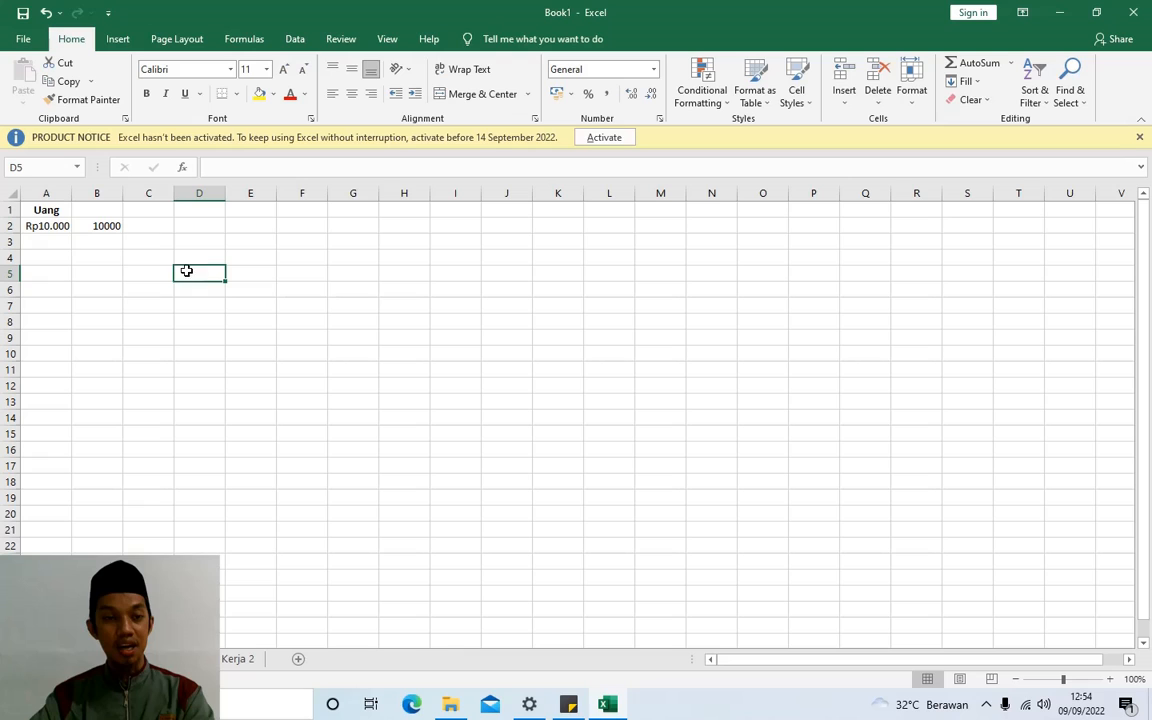
- Examine the stored value of cell A2 against its displayed currency format
click(55, 225)
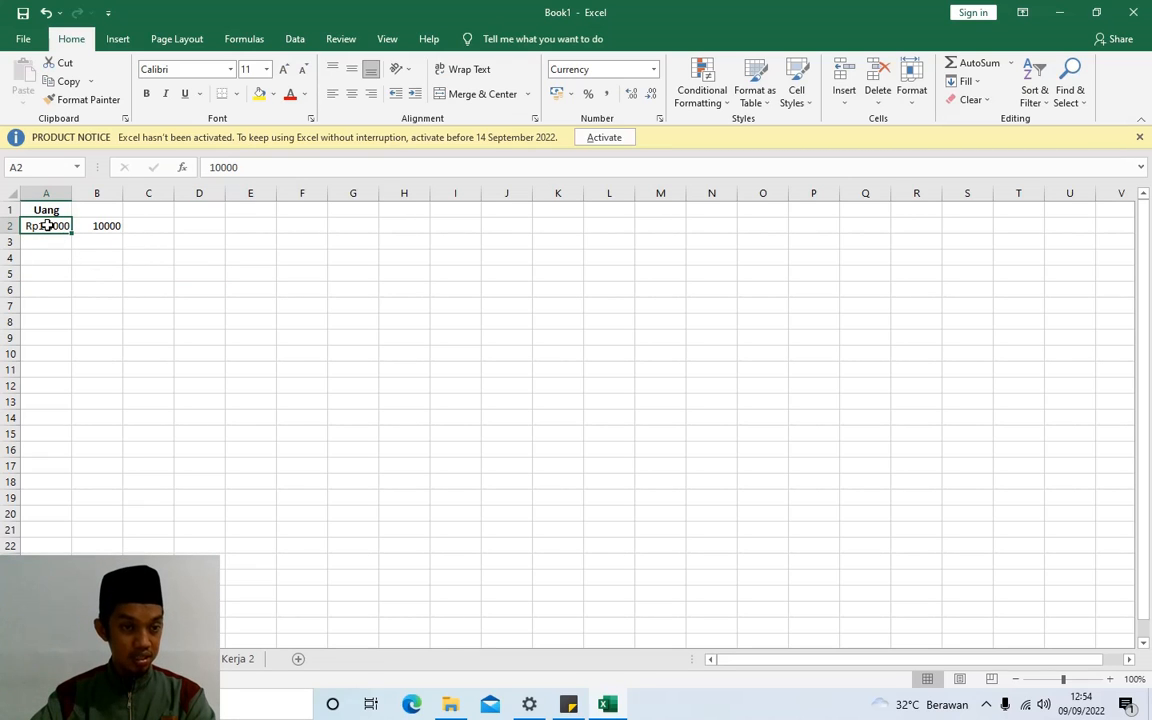
click(226, 167)
double_click(226, 167)
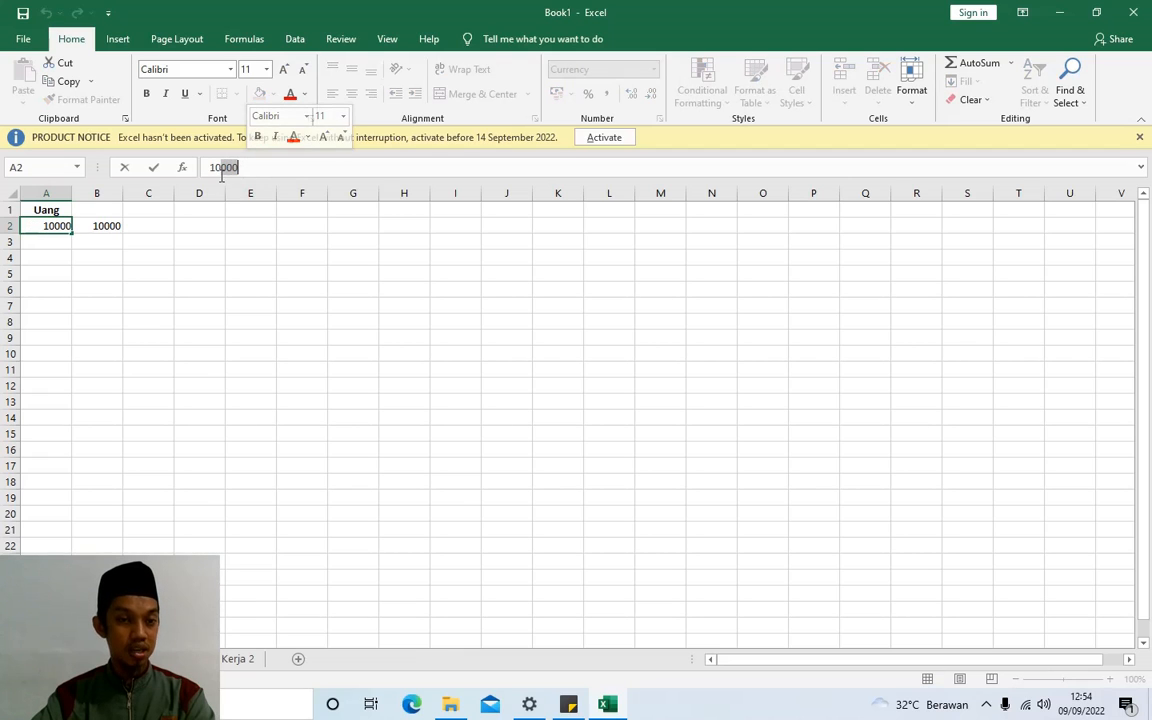
click(215, 257)
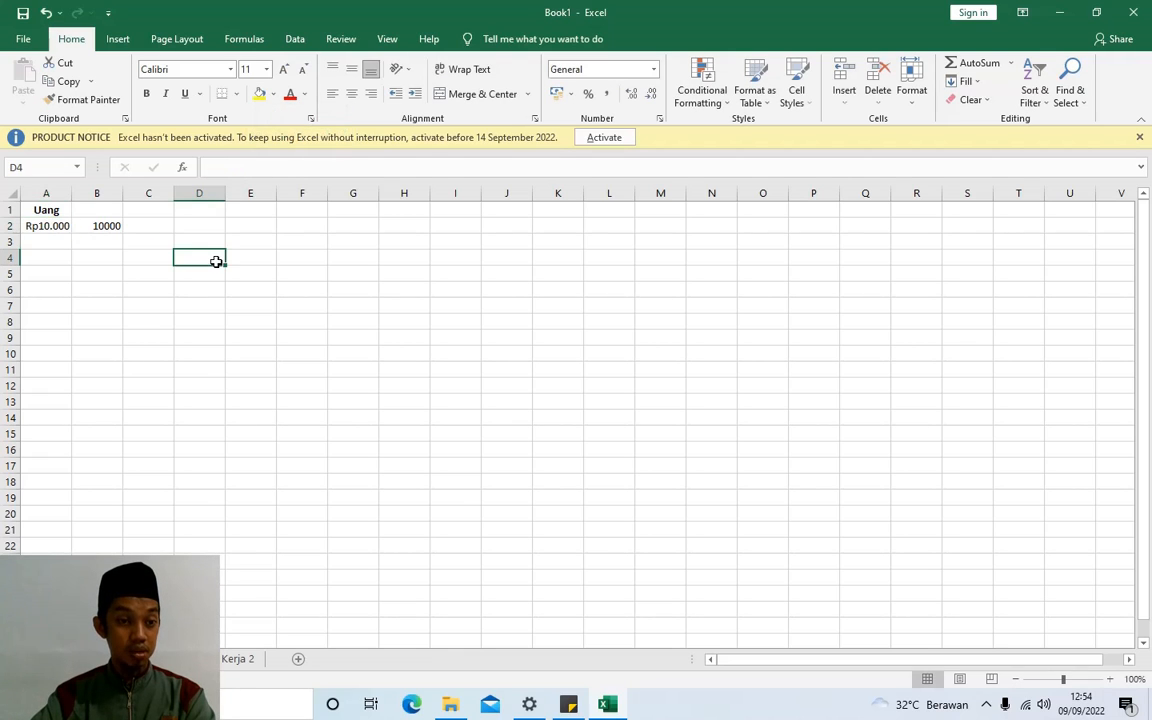
- Change the entry in cell B2 to Rp10.000 by adding the Rp prefix and thousands separator by hand
click(92, 226)
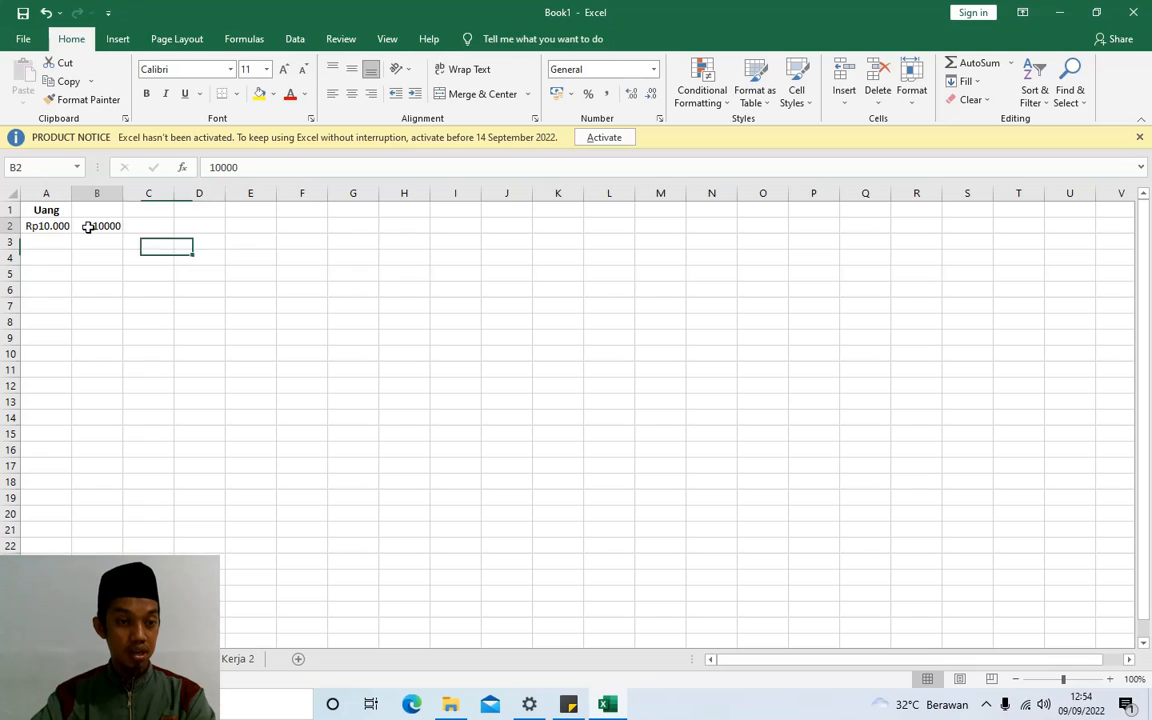
click(209, 167)
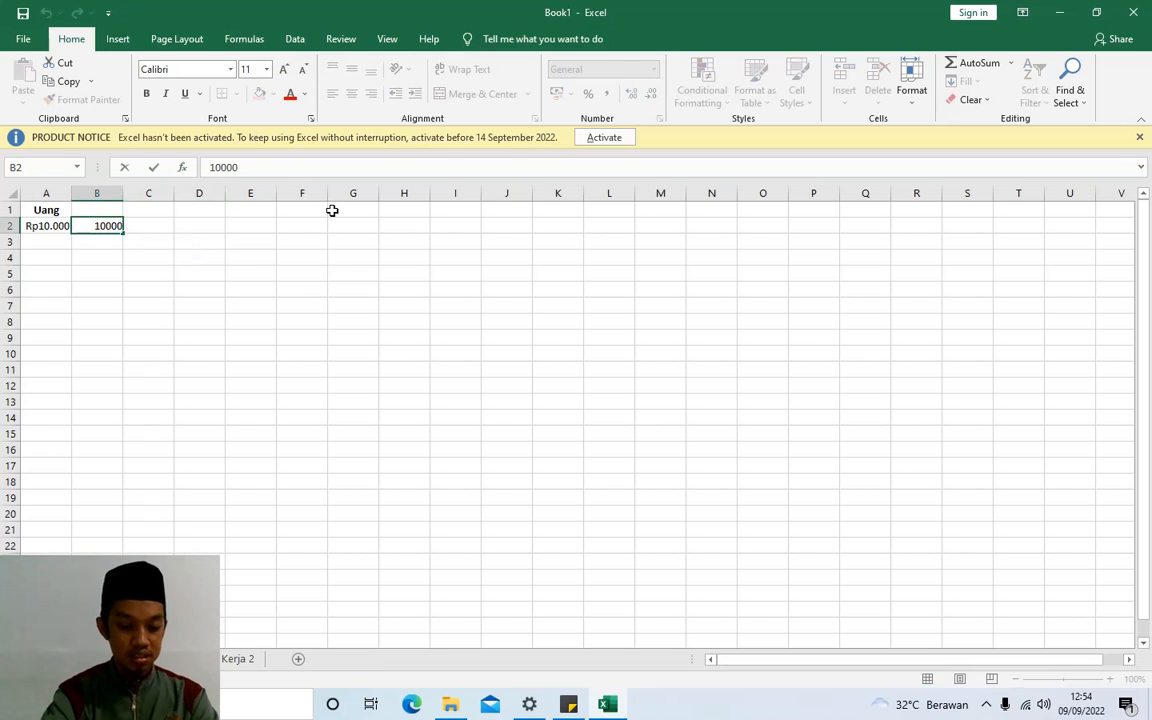
text(Rp10)
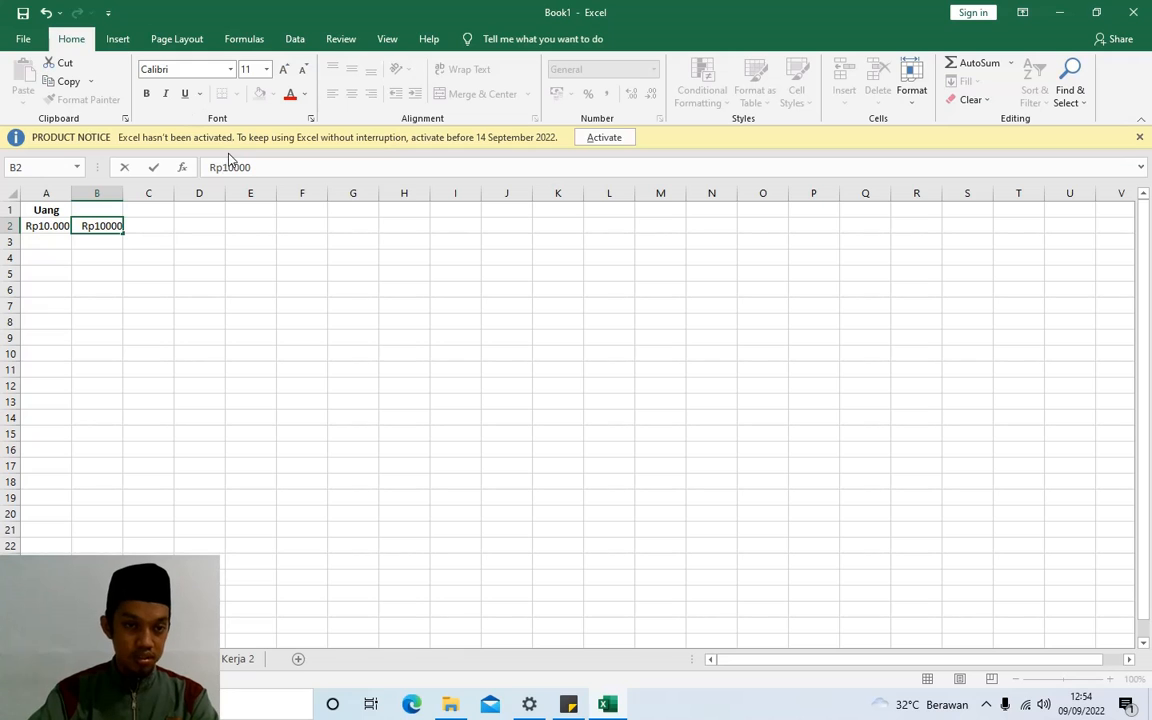
text(.)
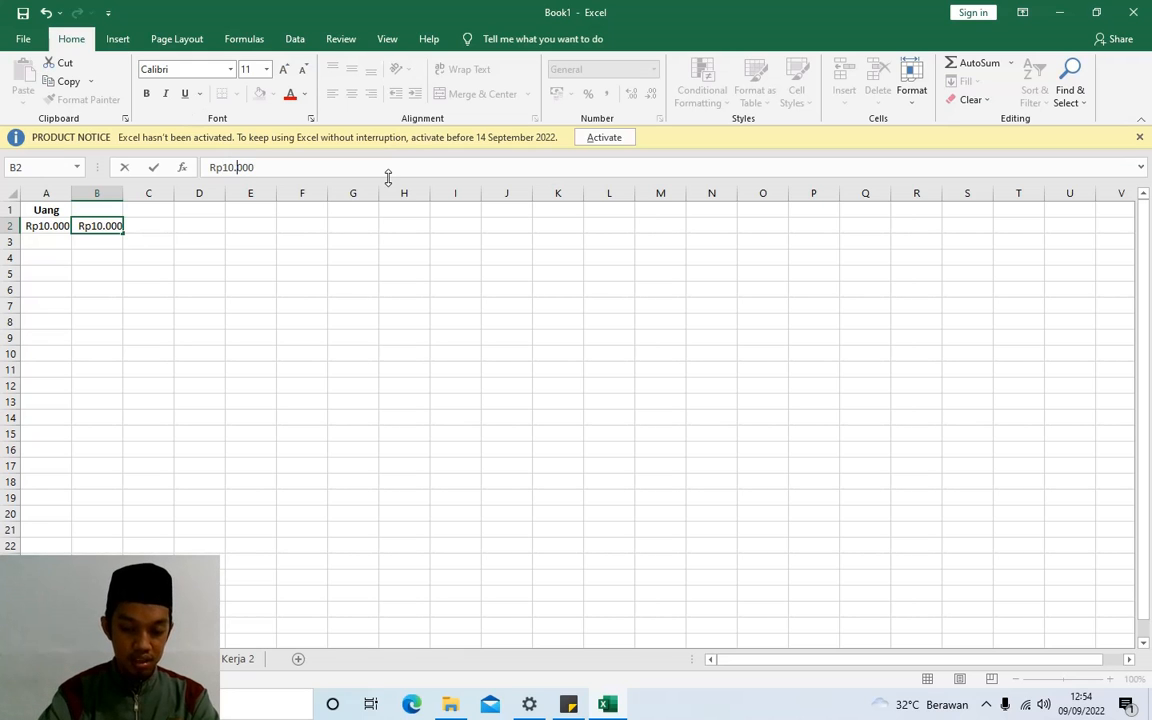
key(Return)
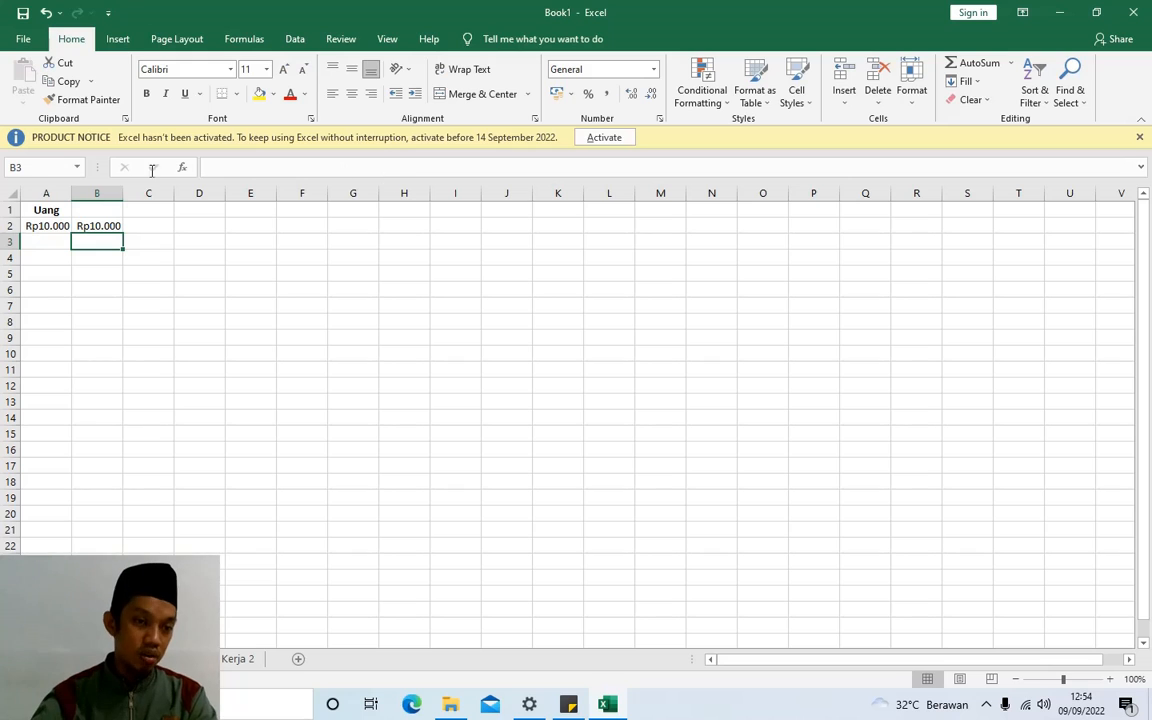
- Inspect the stored number in cell A2 again, highlighting the whole value
click(41, 227)
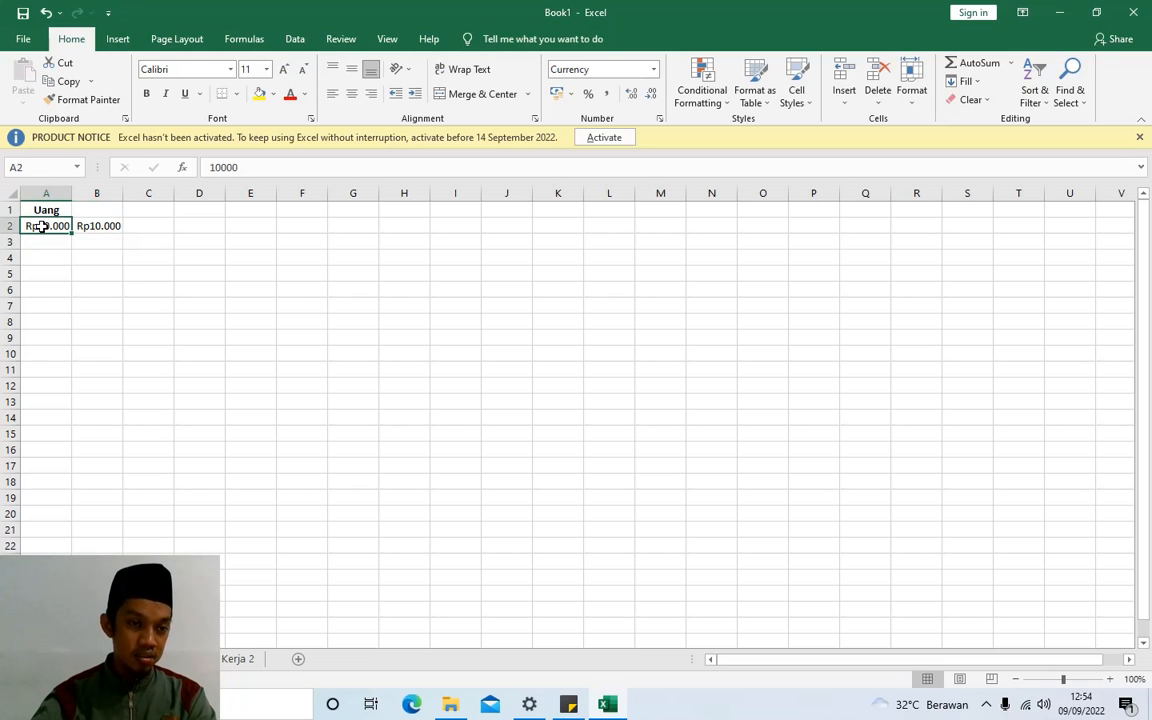
click(228, 168)
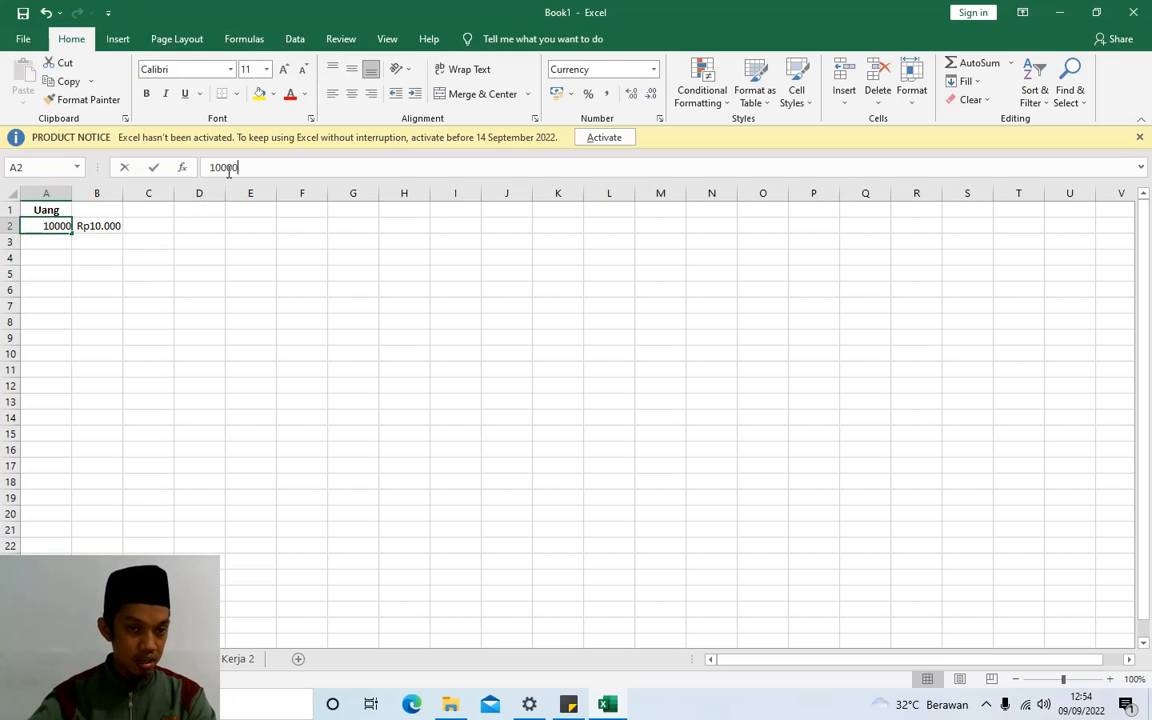
double_click(228, 168)
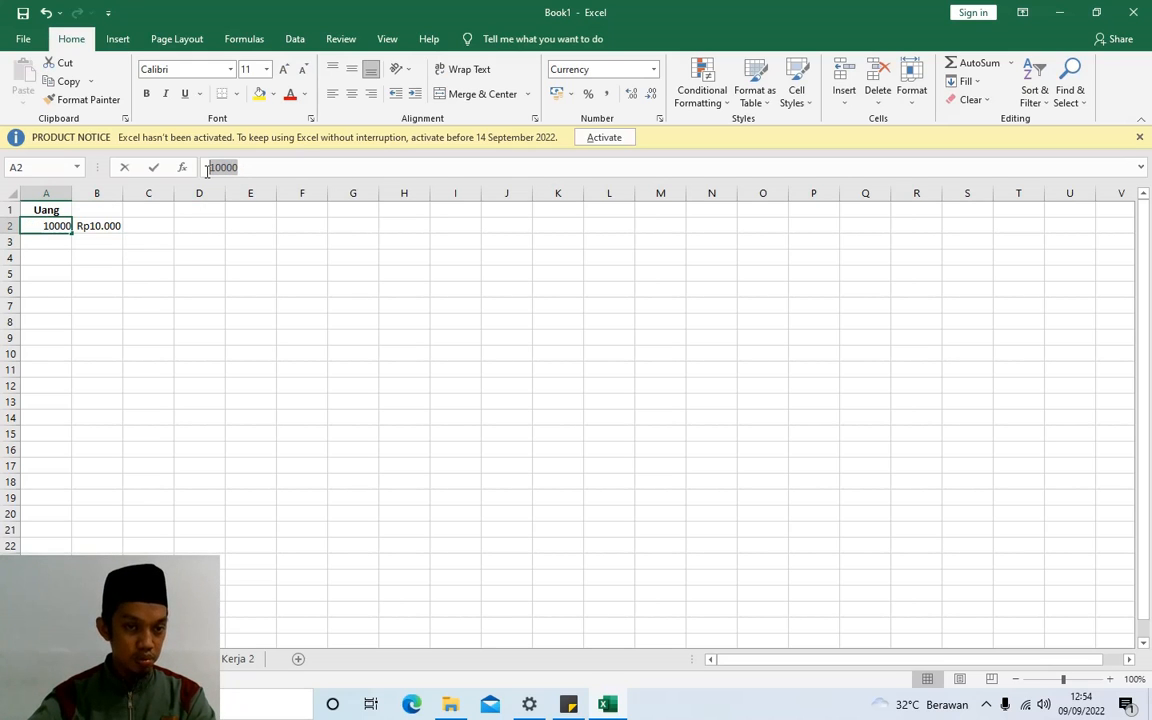
click(60, 226)
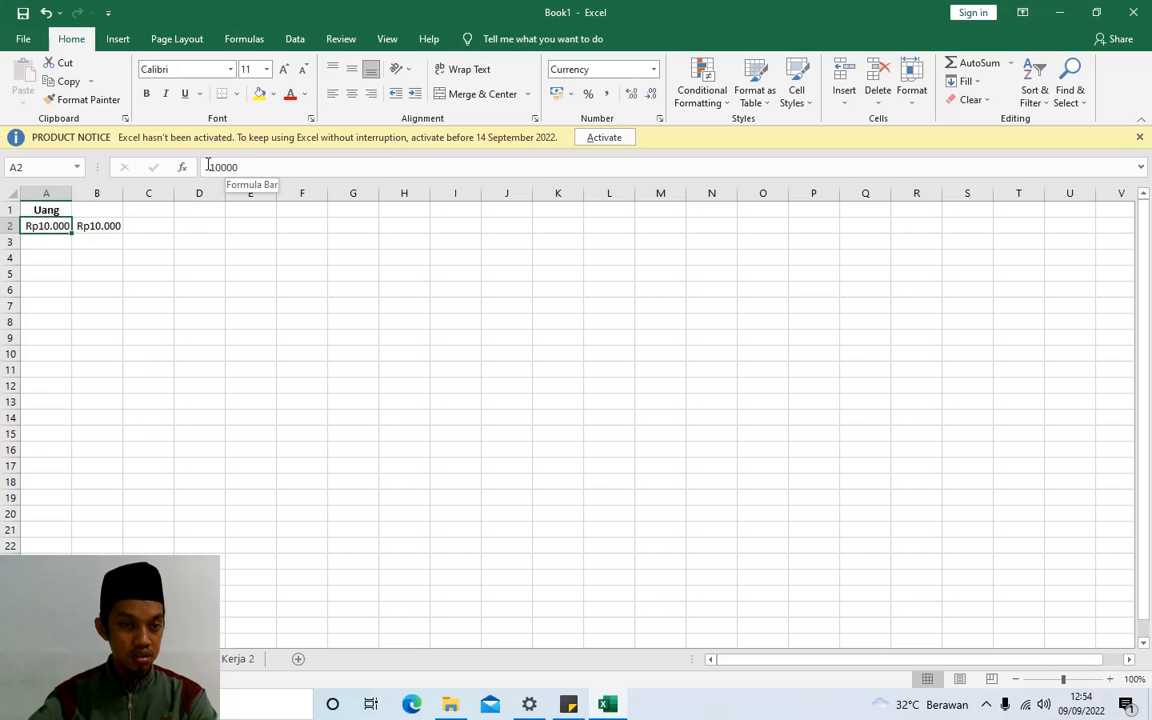
drag(208, 166, 241, 166)
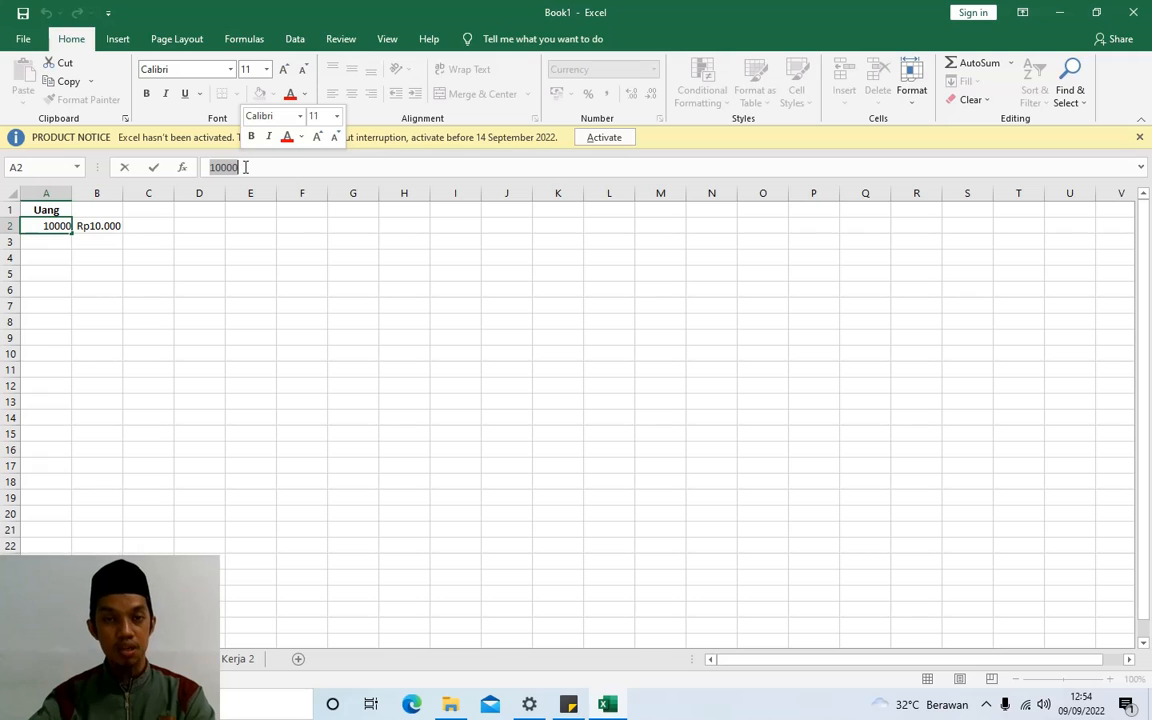
- Undo the last cell entry and inspect the stored value of cell B2
click(112, 226)
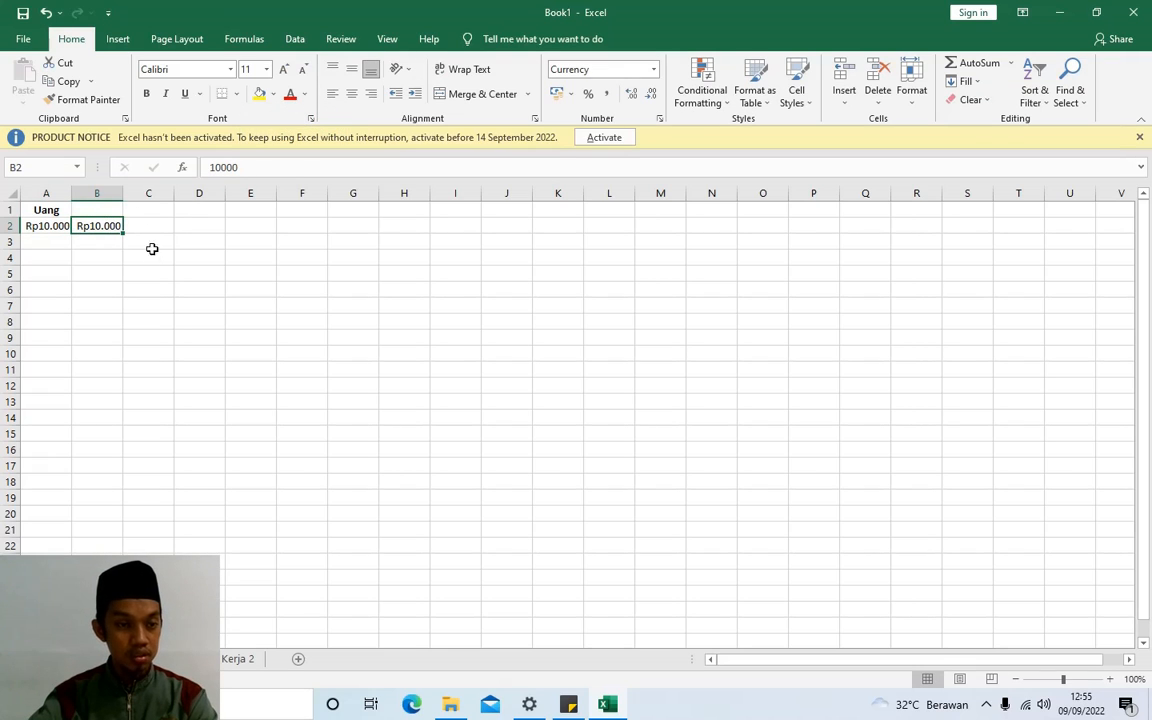
click(109, 257)
key(ctrl+z)
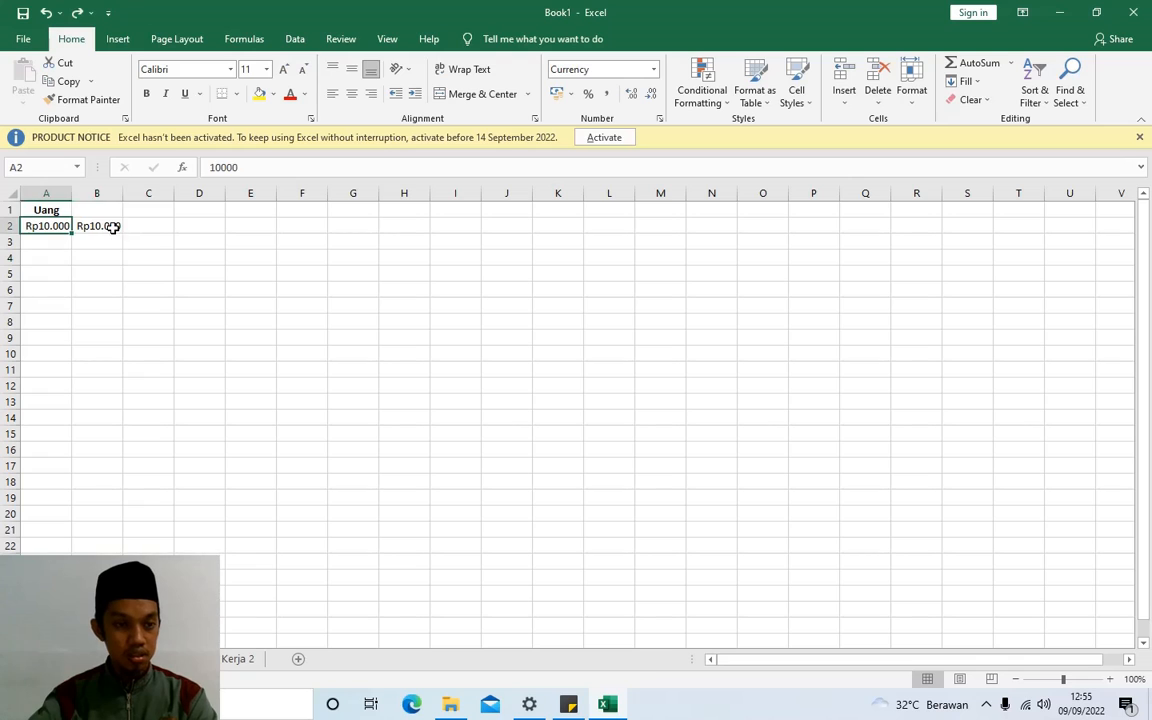
click(112, 227)
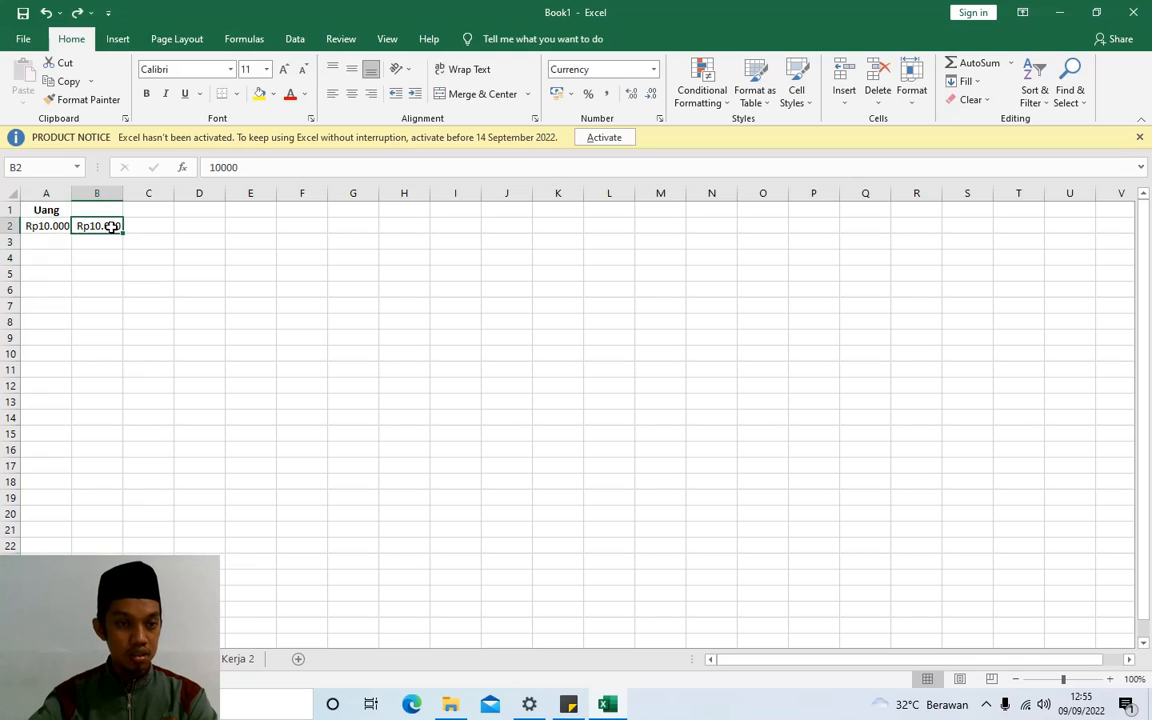
click(214, 170)
key(Escape)
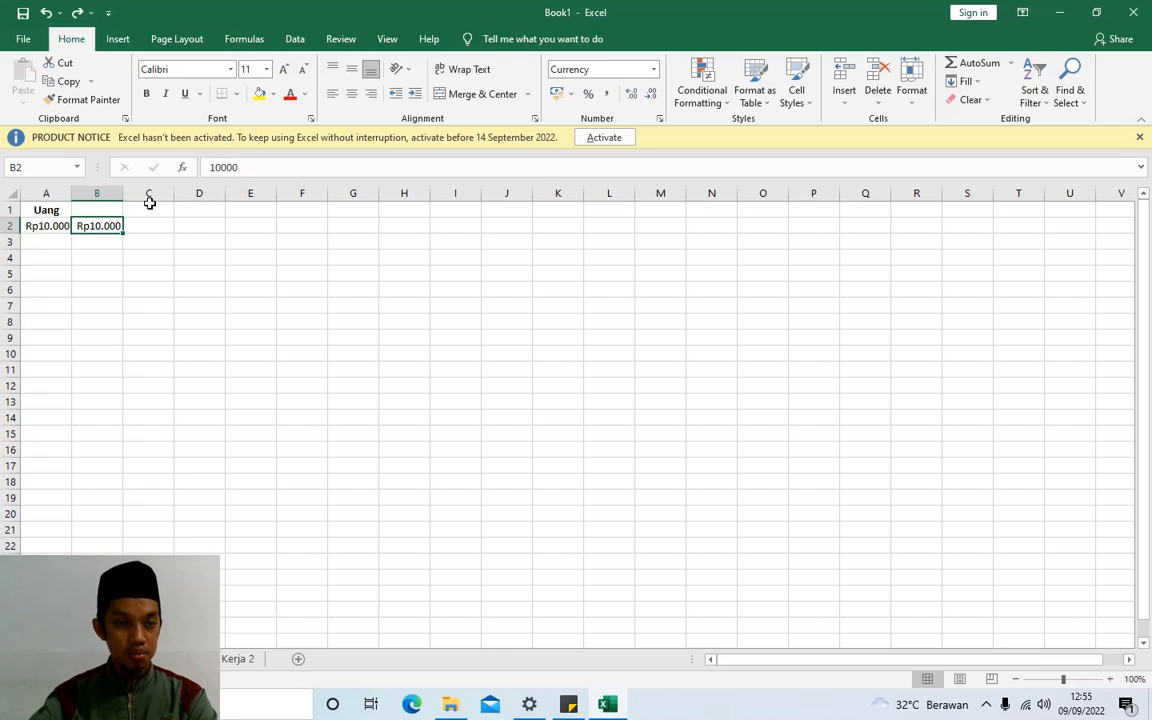
- Add the prefix Rp to the value in cell B2 and enter it as Rp10000
click(208, 167)
text(R)
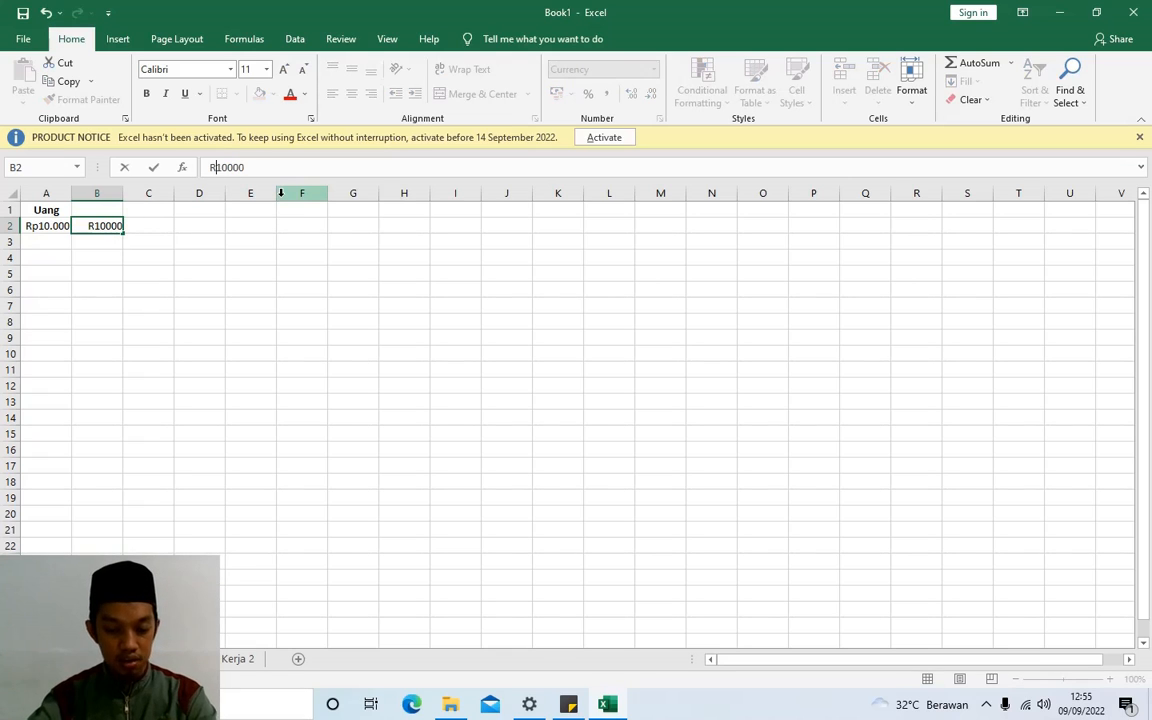
text(p)
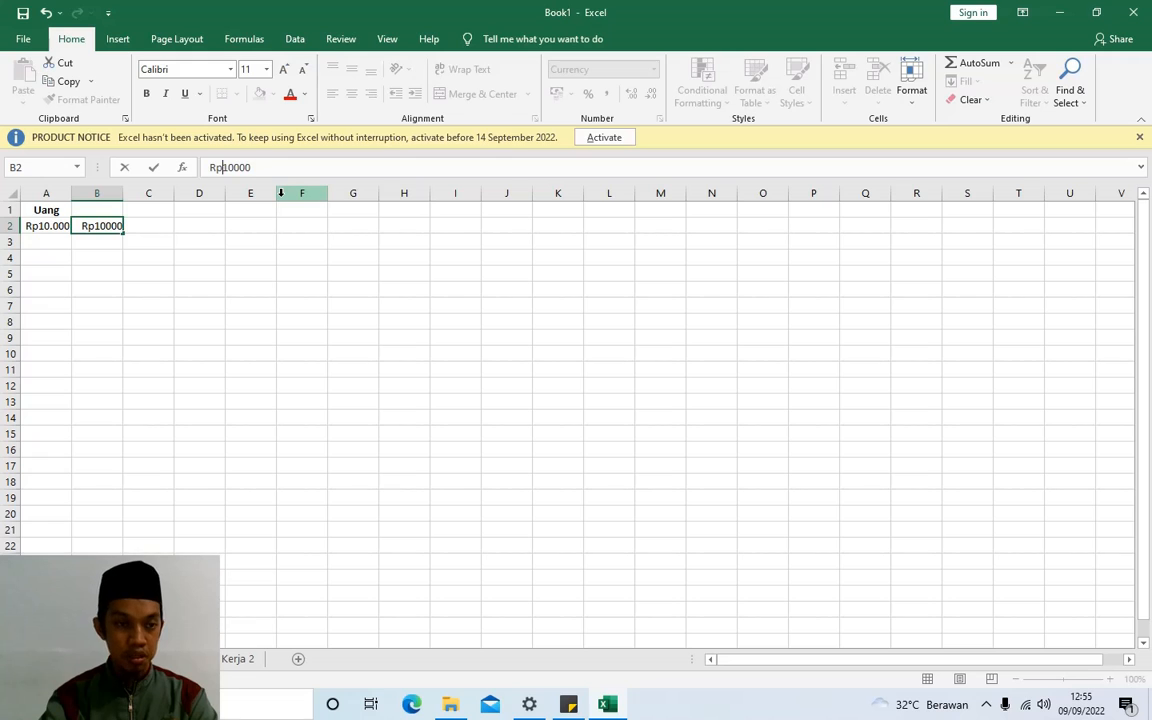
key(Return)
- Add the letter C before the value in cell B2 and enter it as C10000
click(88, 225)
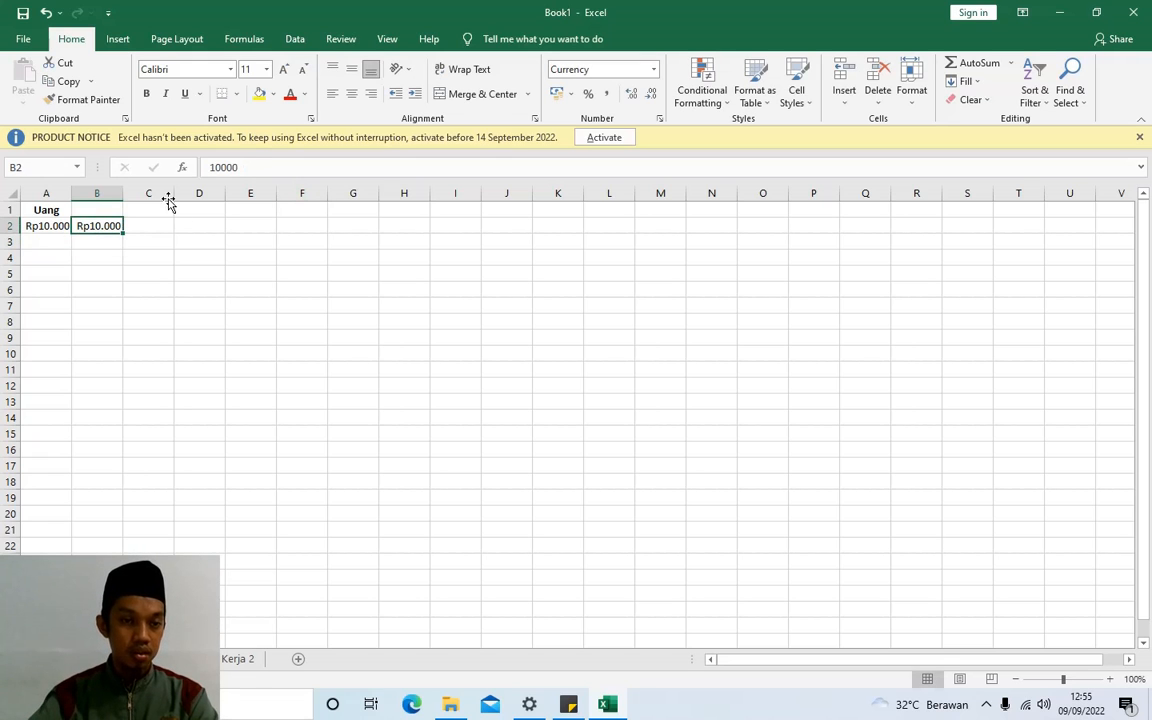
click(209, 167)
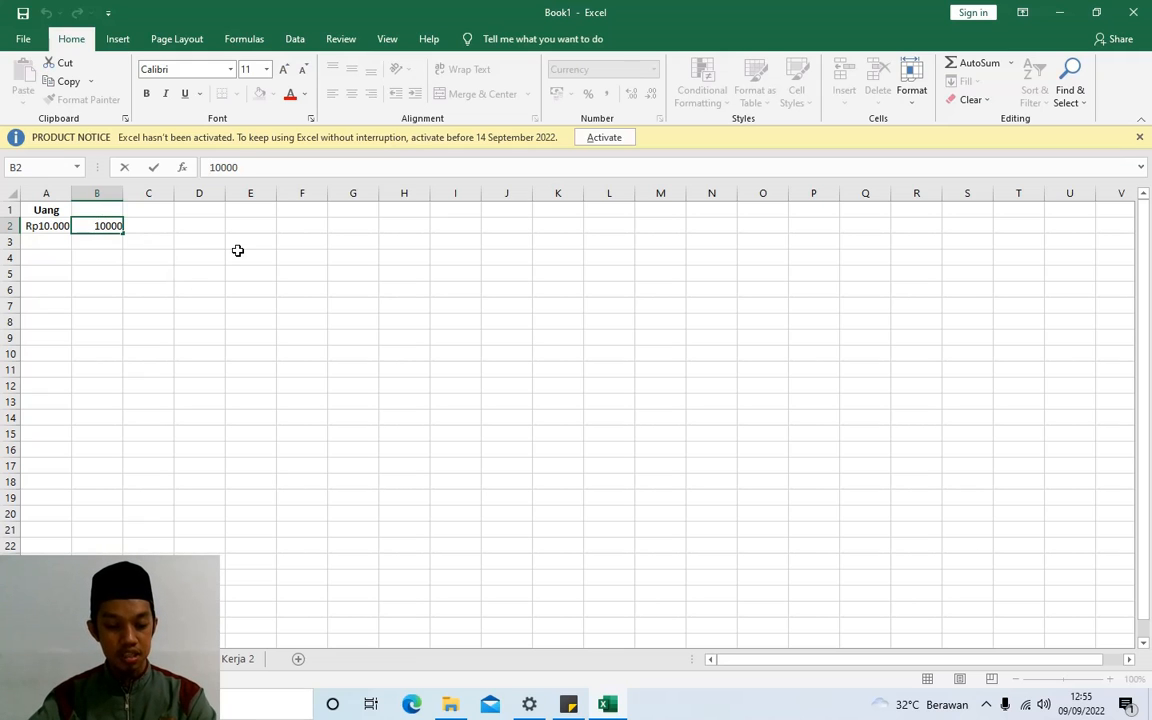
text(C)
key(Return)
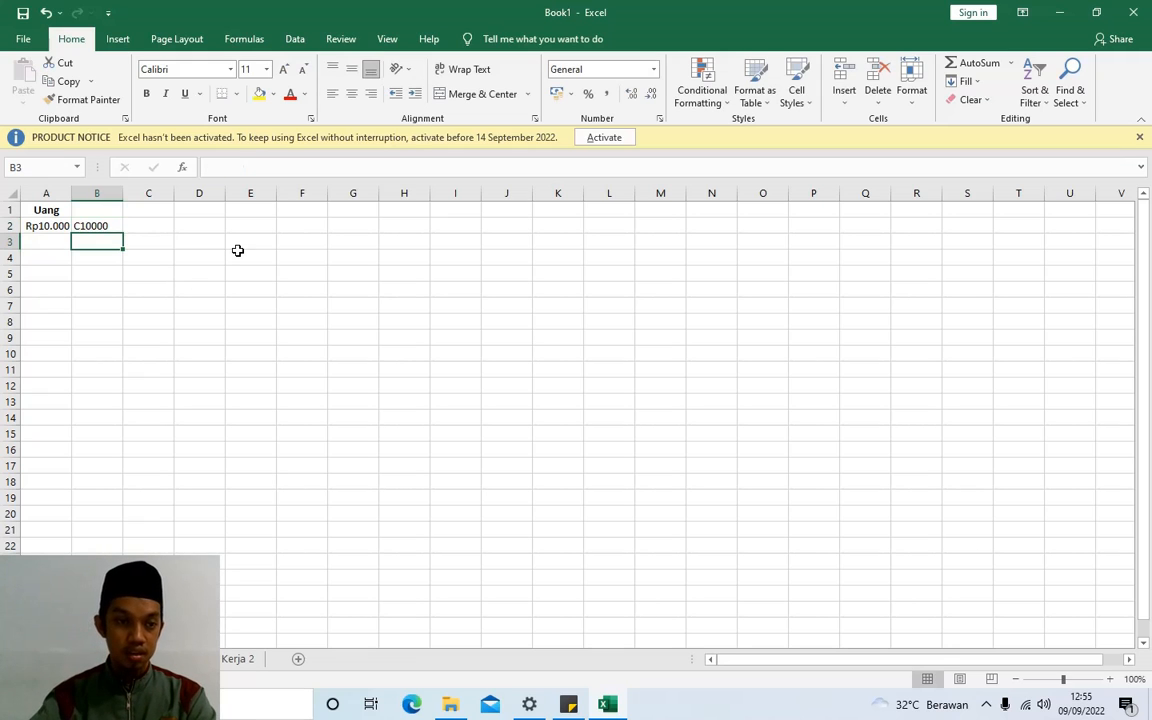
- Examine the stored content of cell B2, highlighting the digits after the letter C
click(95, 227)
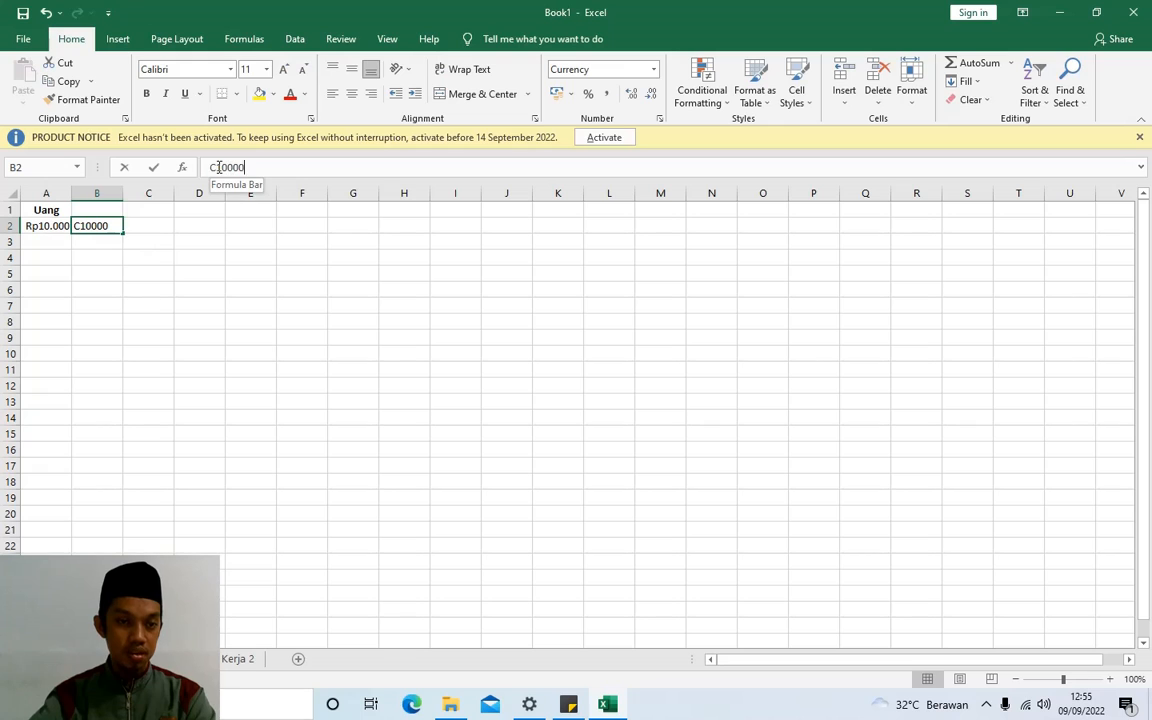
drag(215, 167, 257, 167)
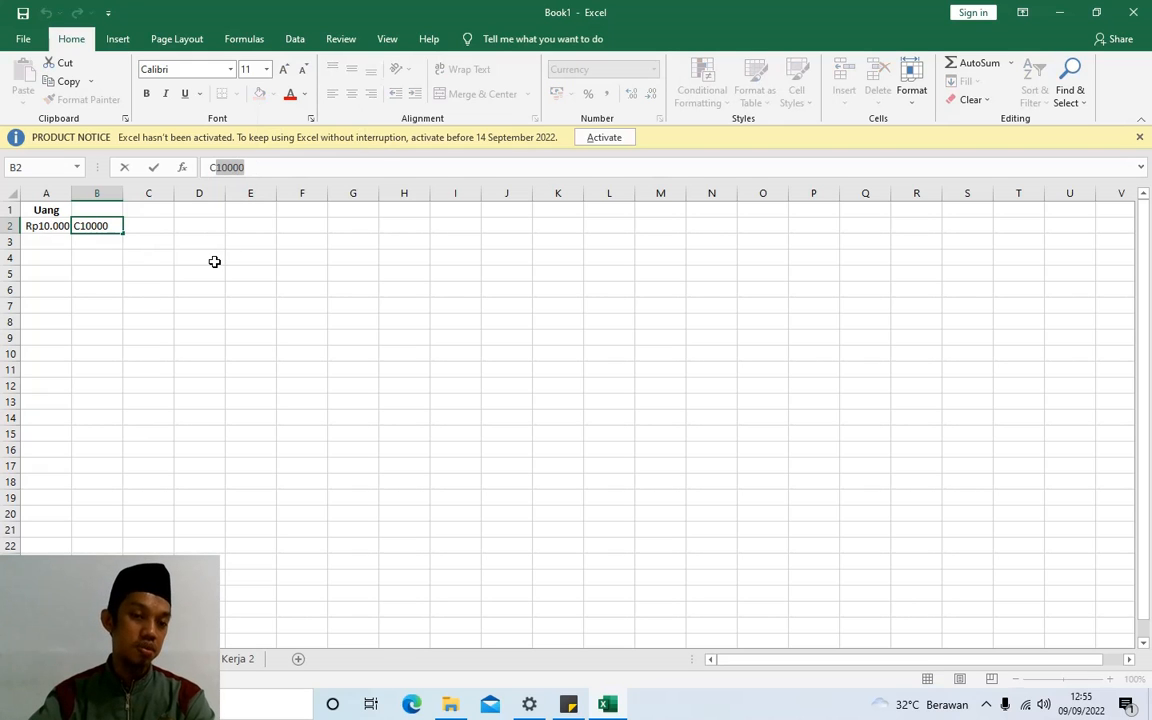
key(Escape)
- Enter the formula =(A2+2) in cell D4 and inspect it
click(205, 256)
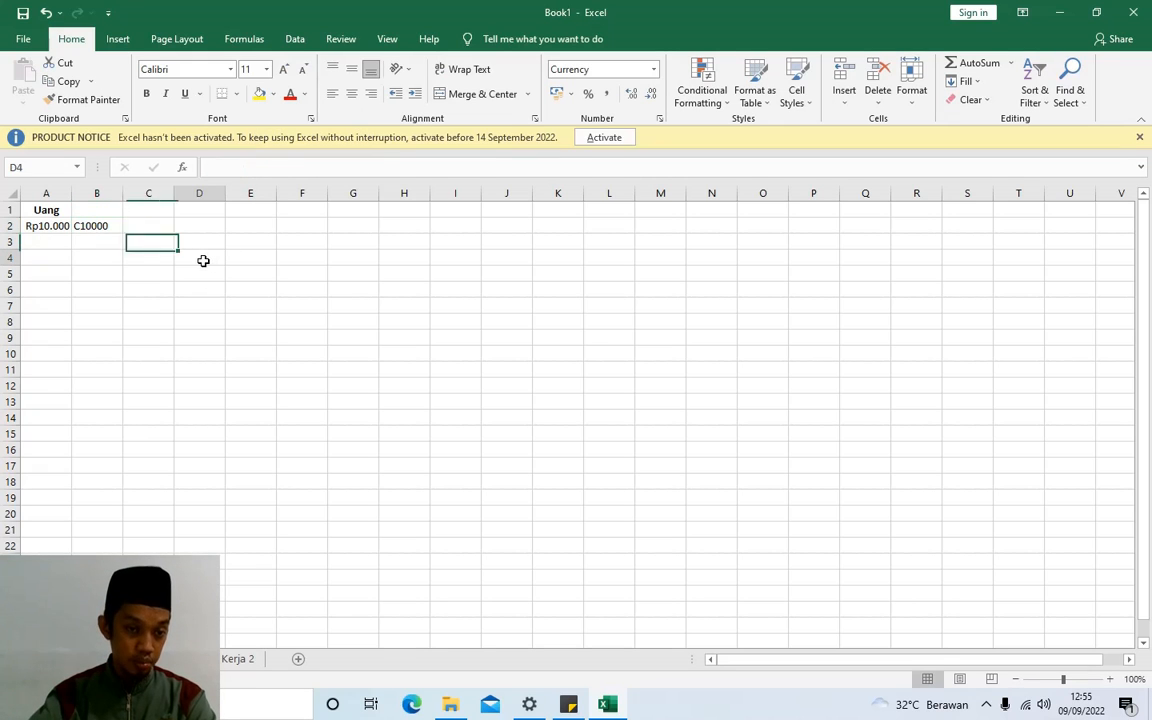
text(=()
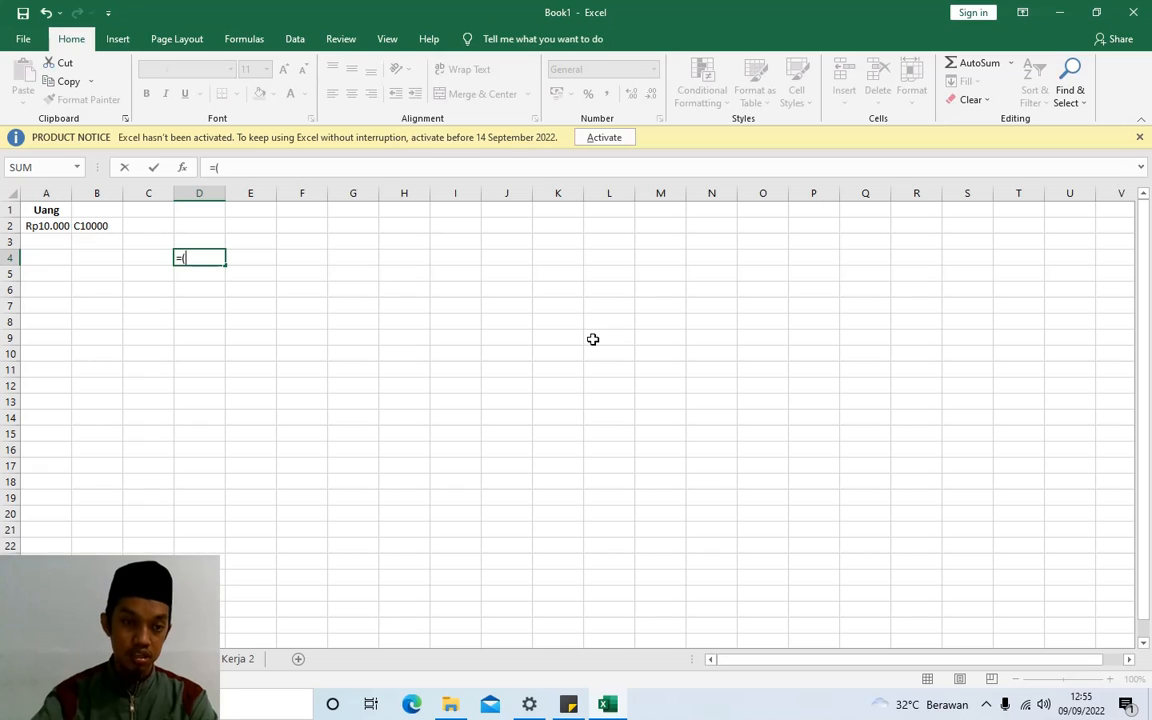
click(41, 222)
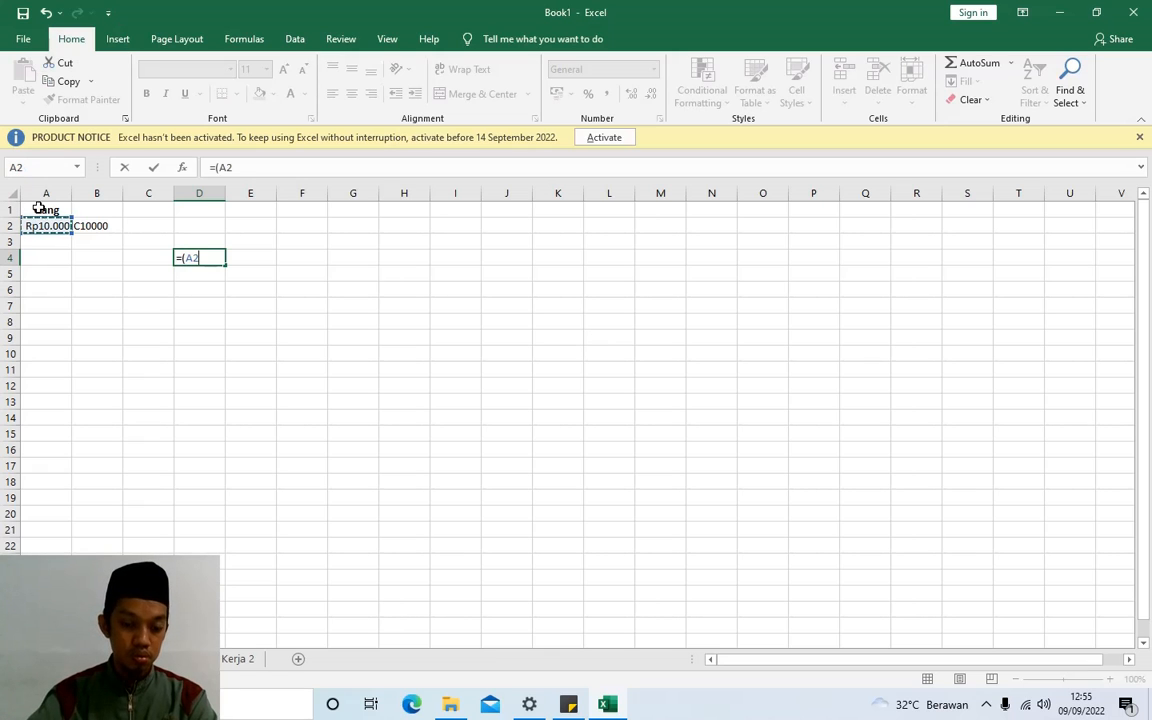
text(+)
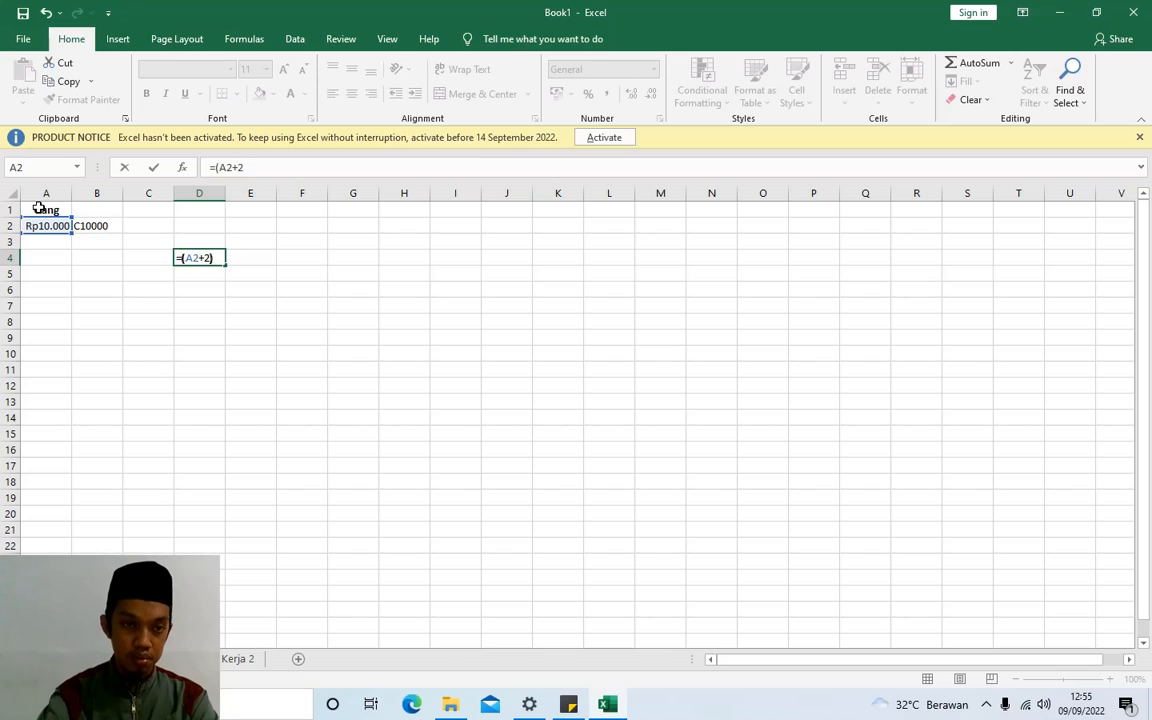
text(2))
key(Return)
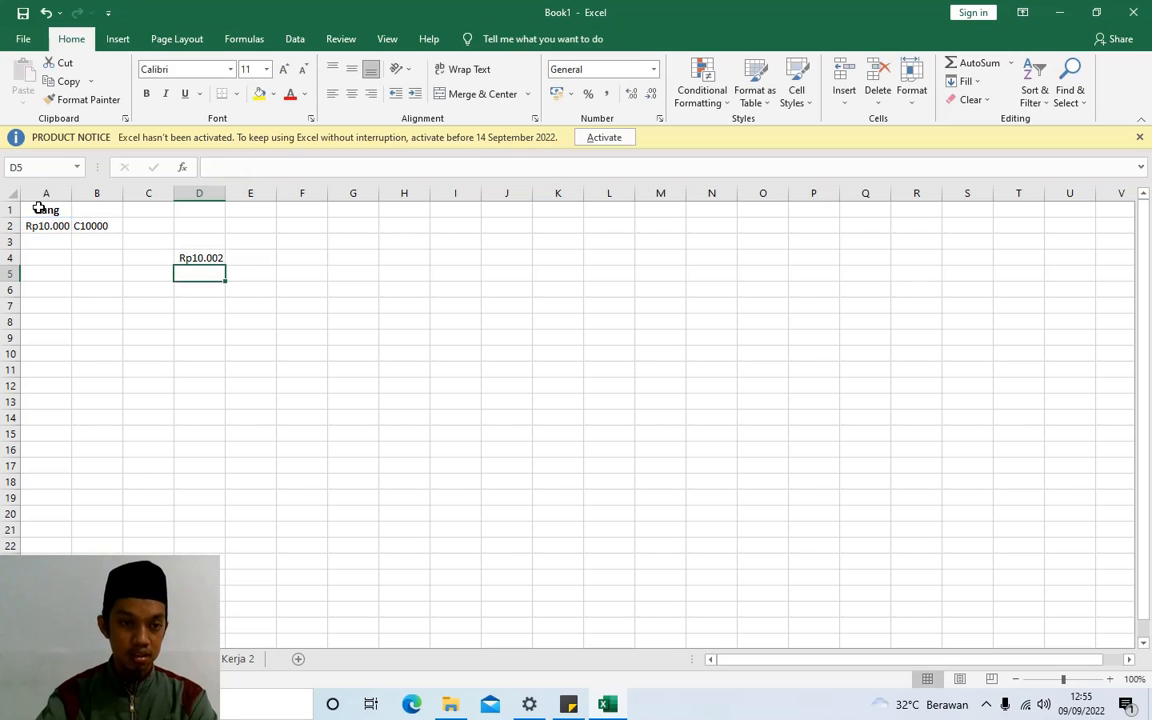
click(210, 259)
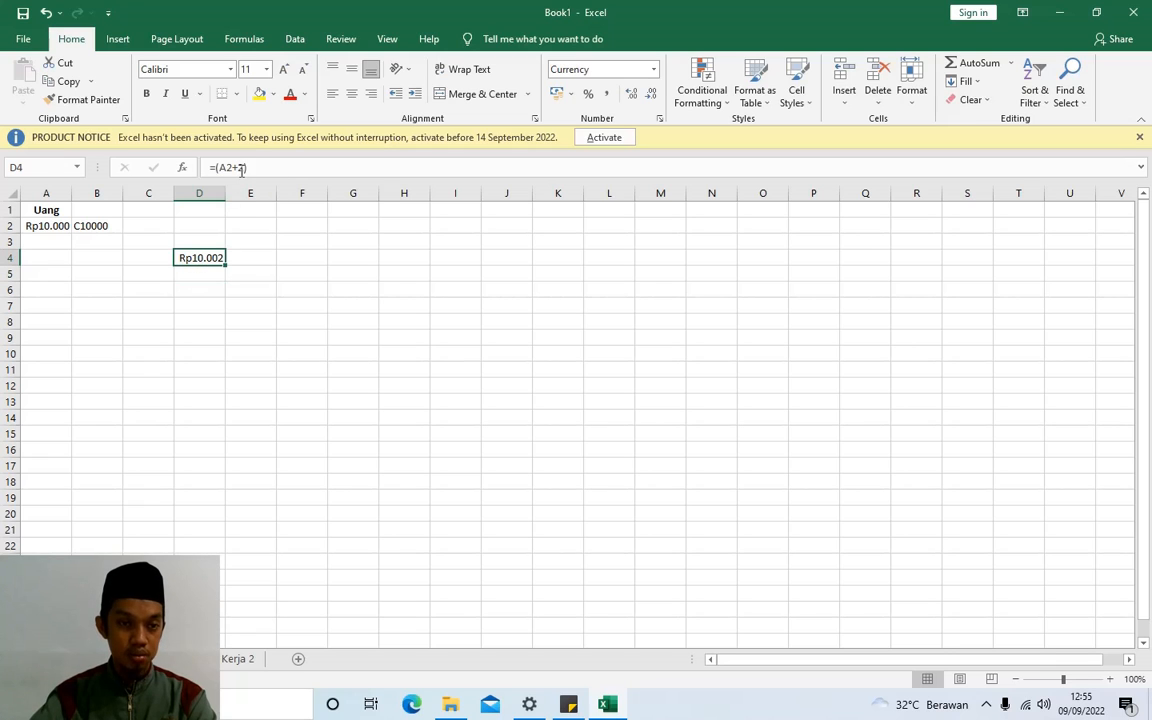
- Enter the formula =(B2+2) in cell D5, and check it against the content of cell B2
click(207, 271)
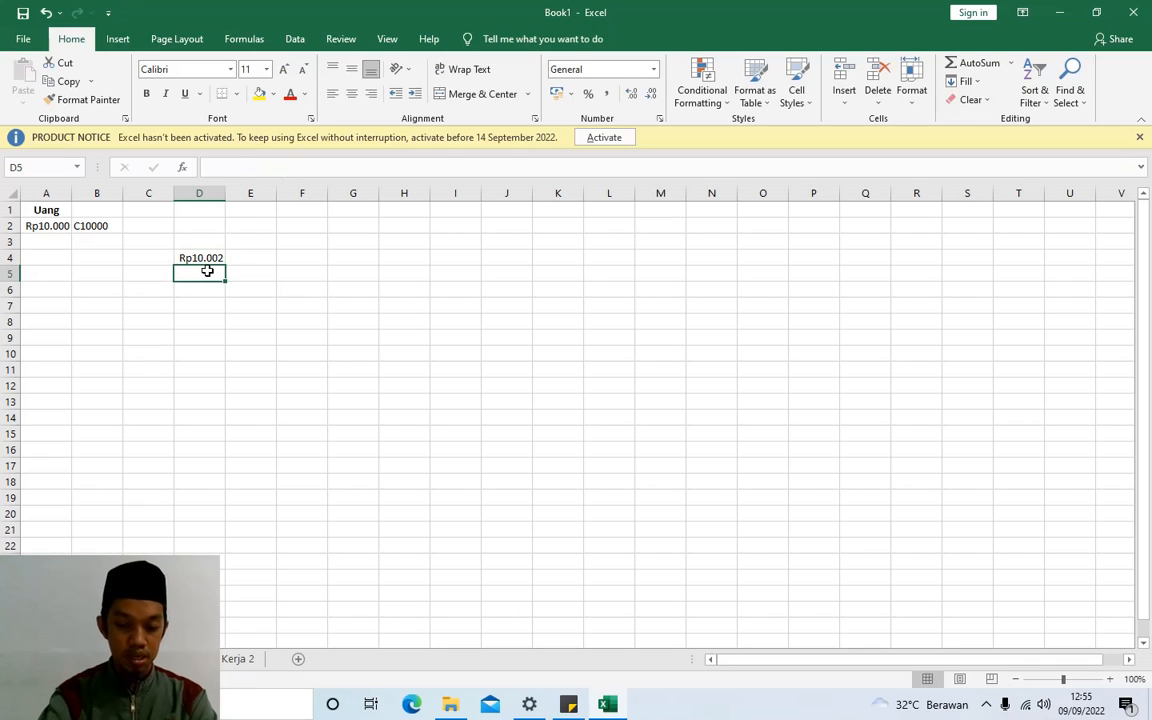
text(=()
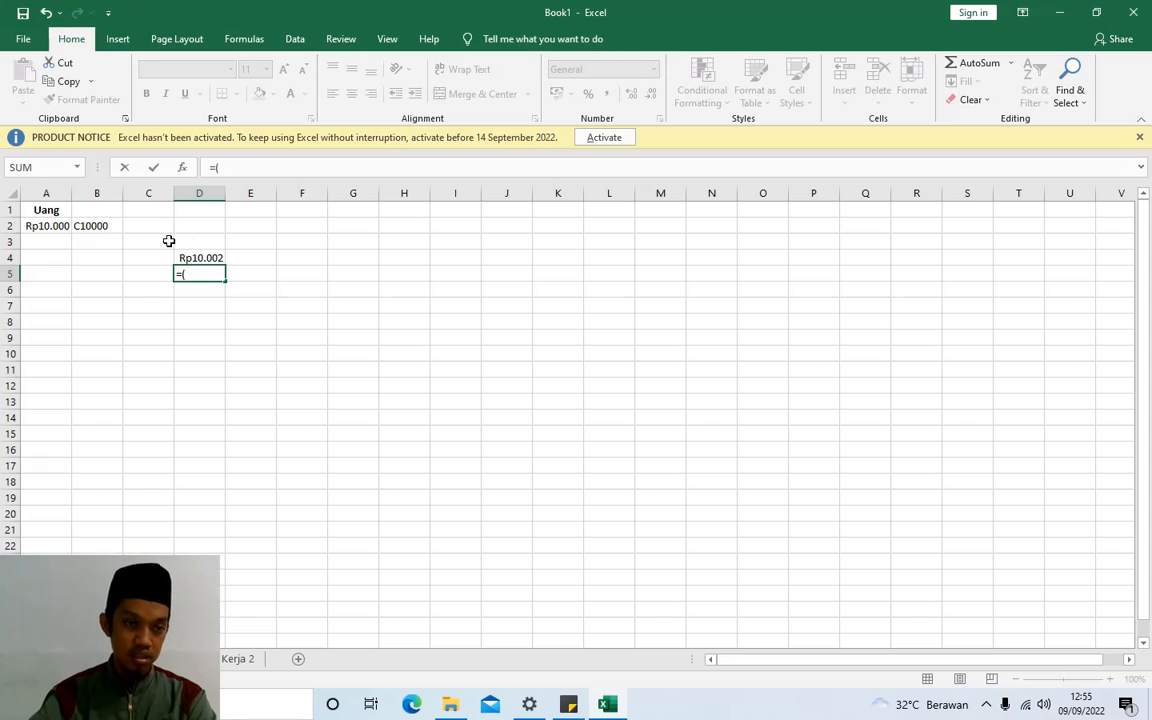
click(107, 225)
text(+2)
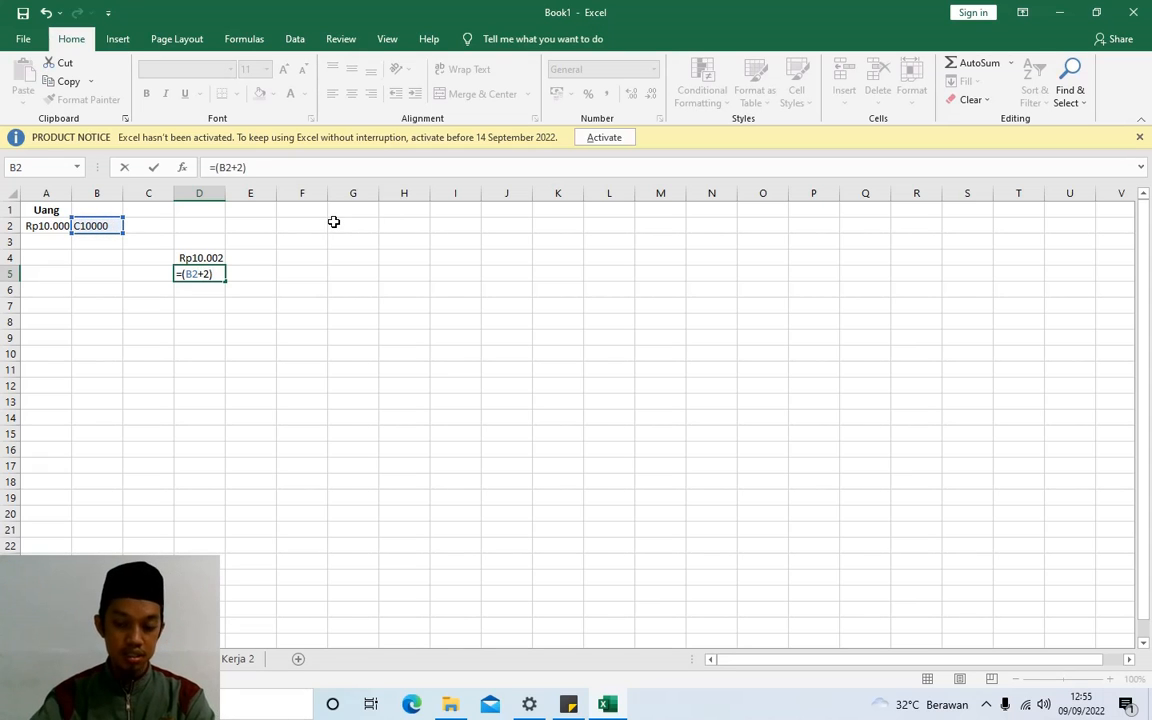
key(Return)
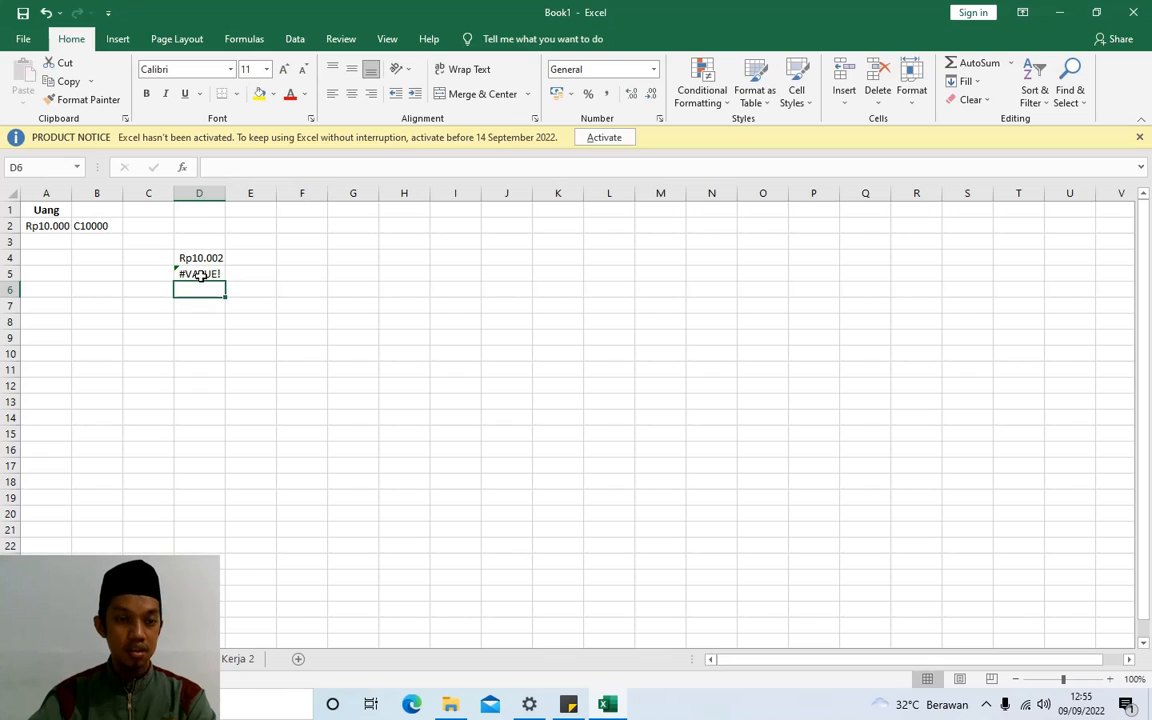
click(200, 274)
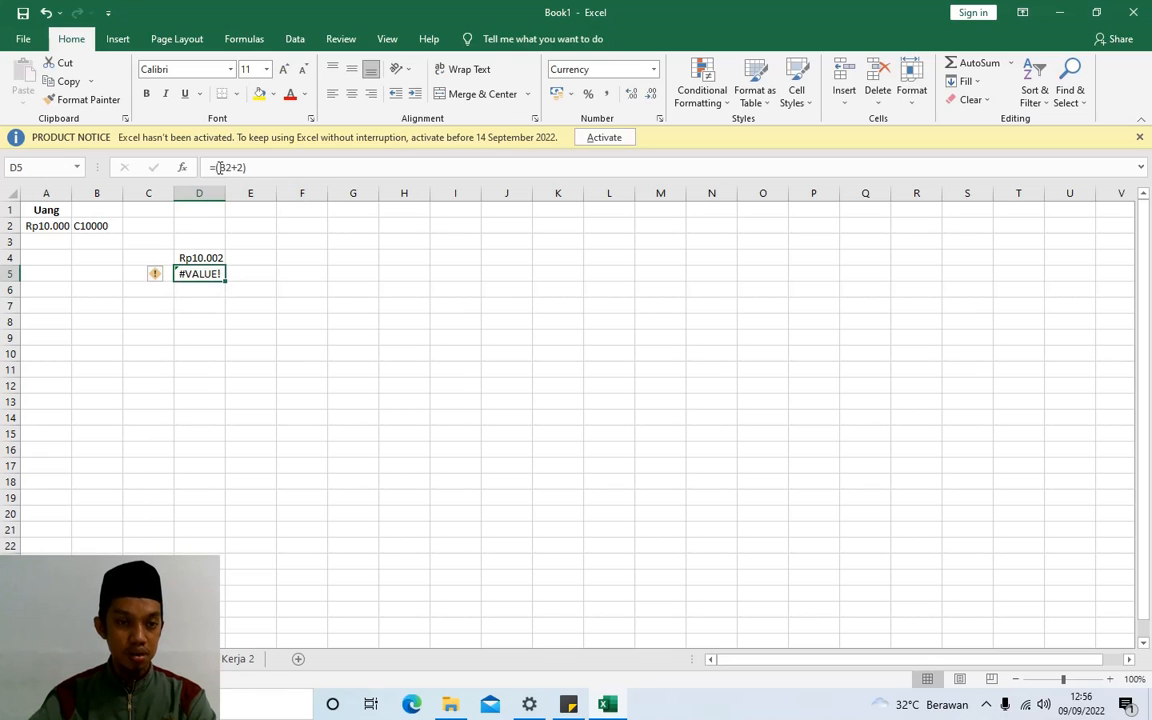
click(106, 228)
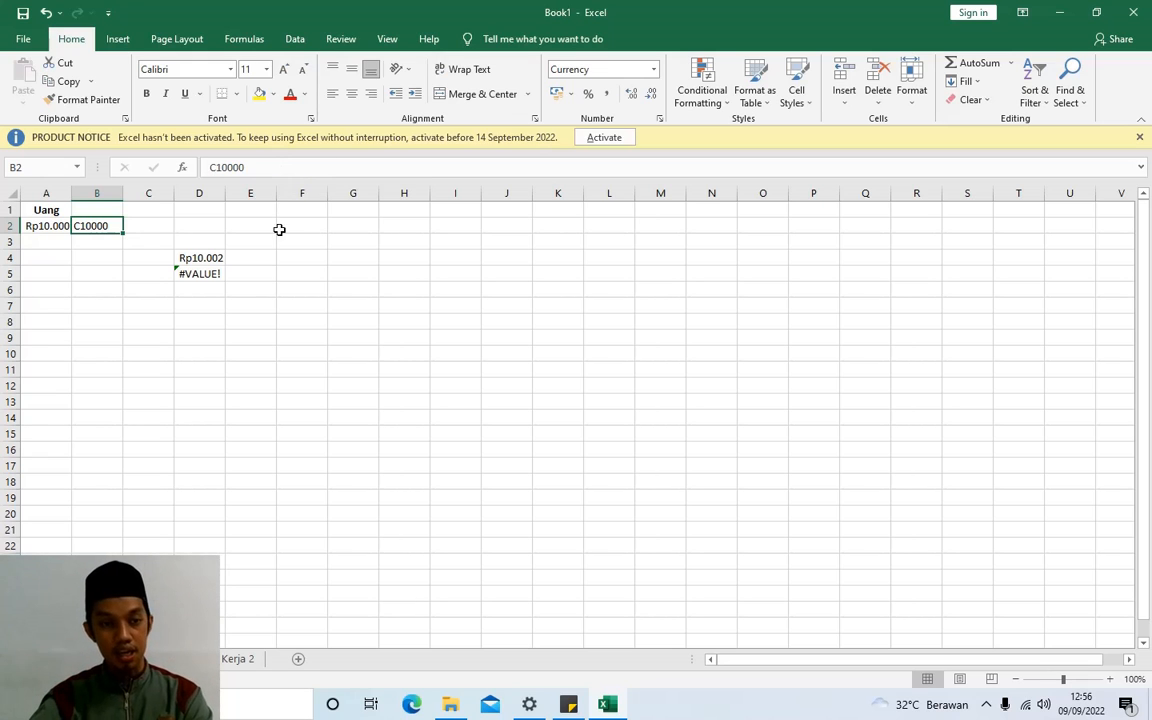
- Clear the contents of the range B2:D5
click(280, 291)
drag(95, 226, 211, 272)
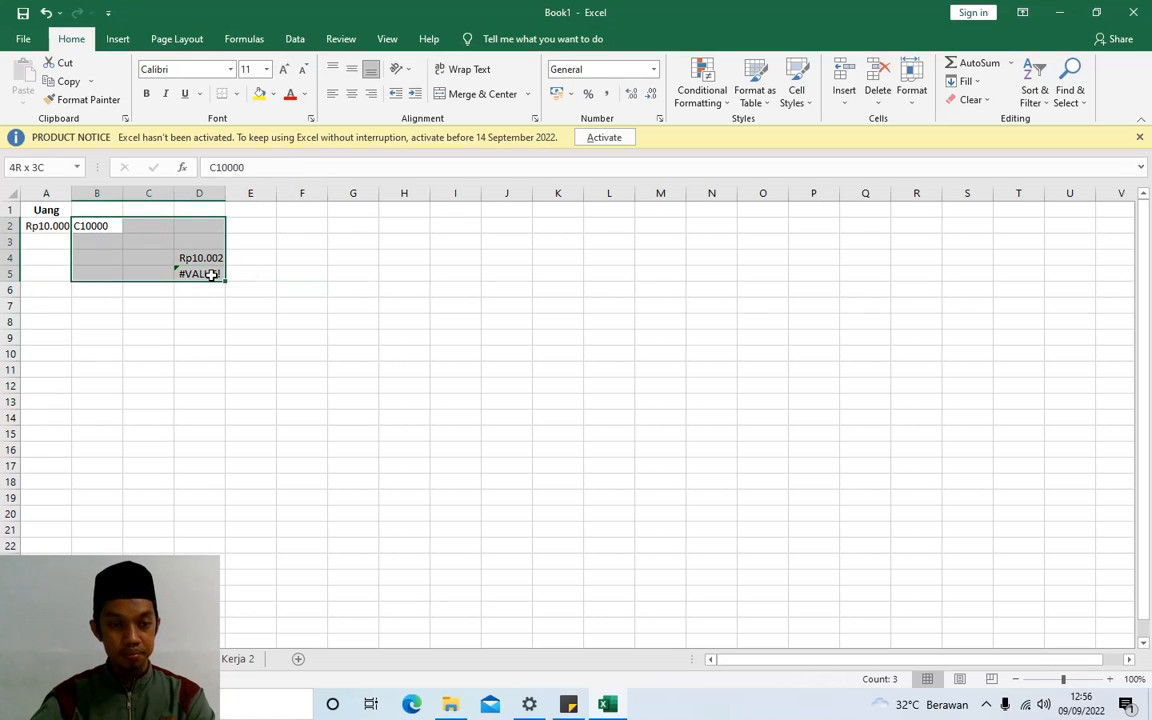
key(Delete)
click(249, 362)
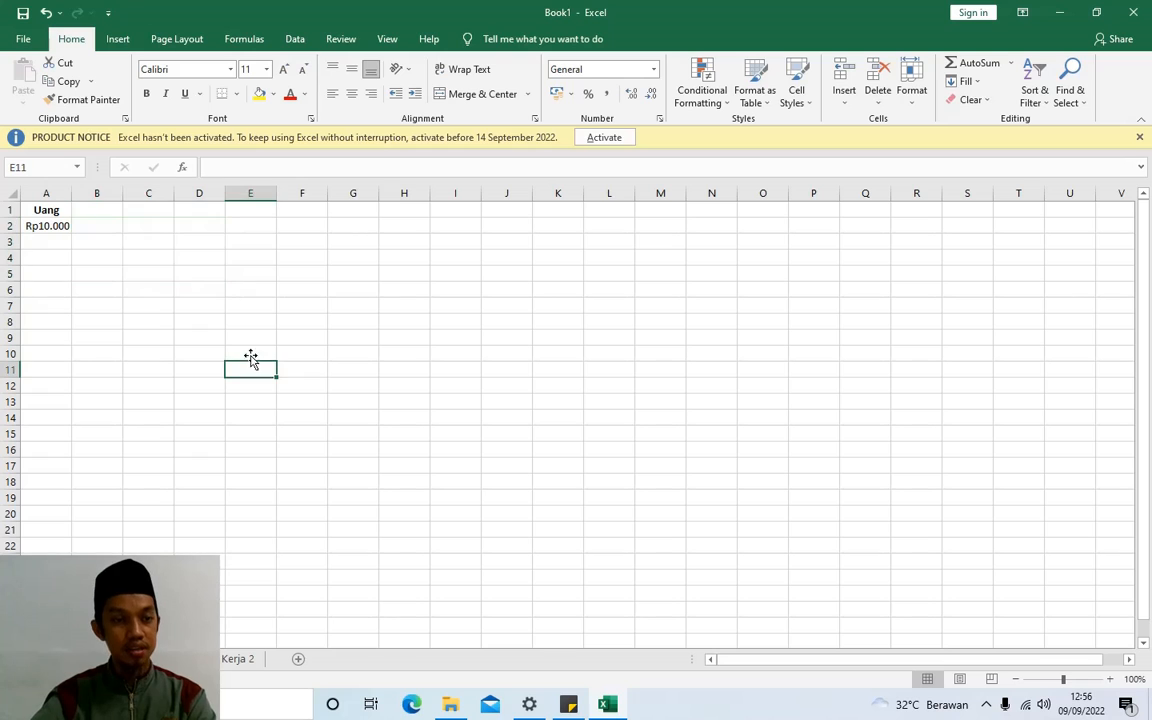
click(94, 214)
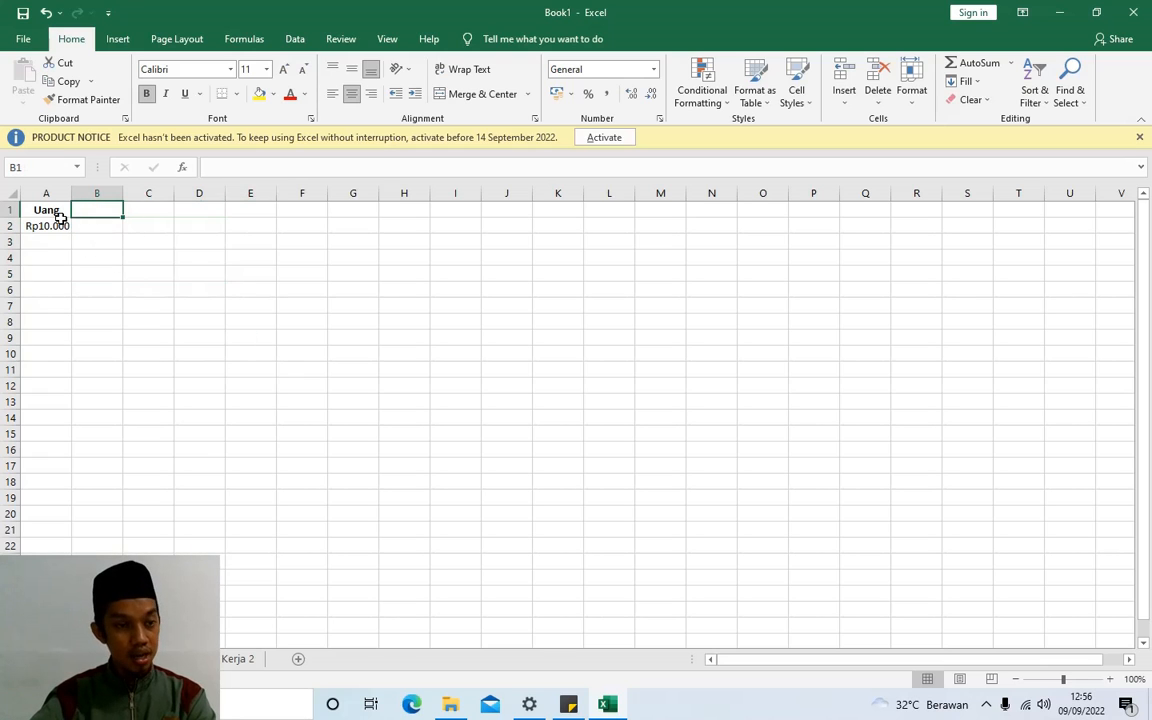
click(53, 208)
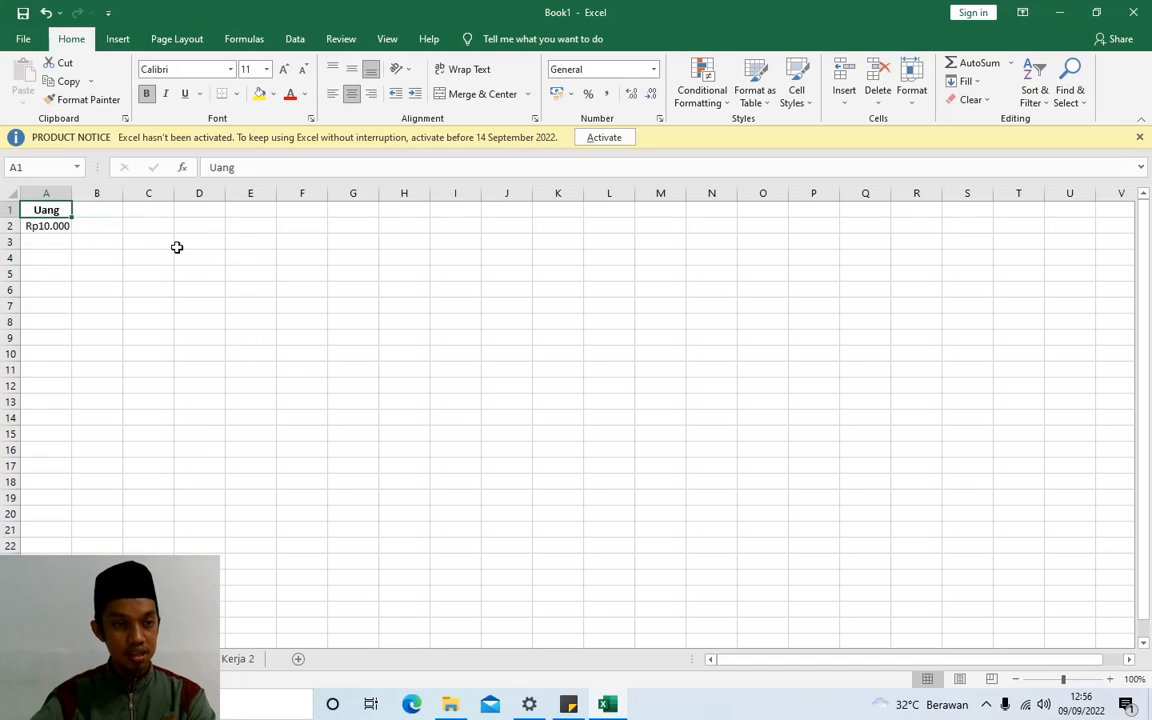
click(117, 211)
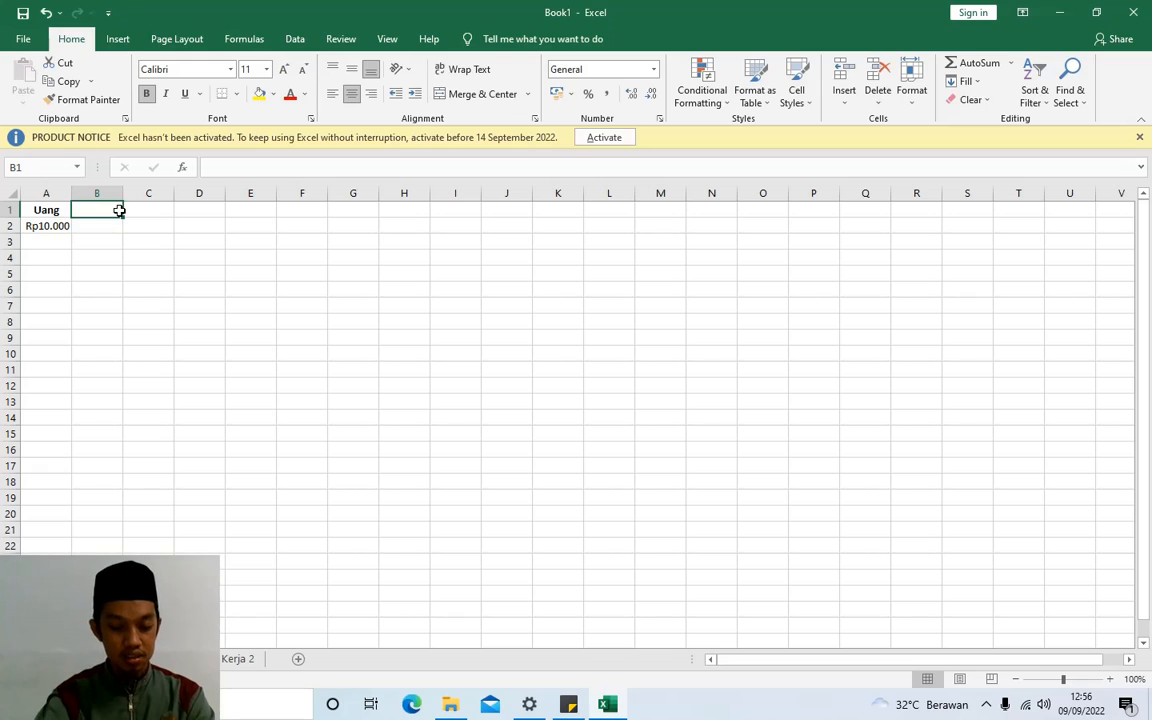
text(Number)
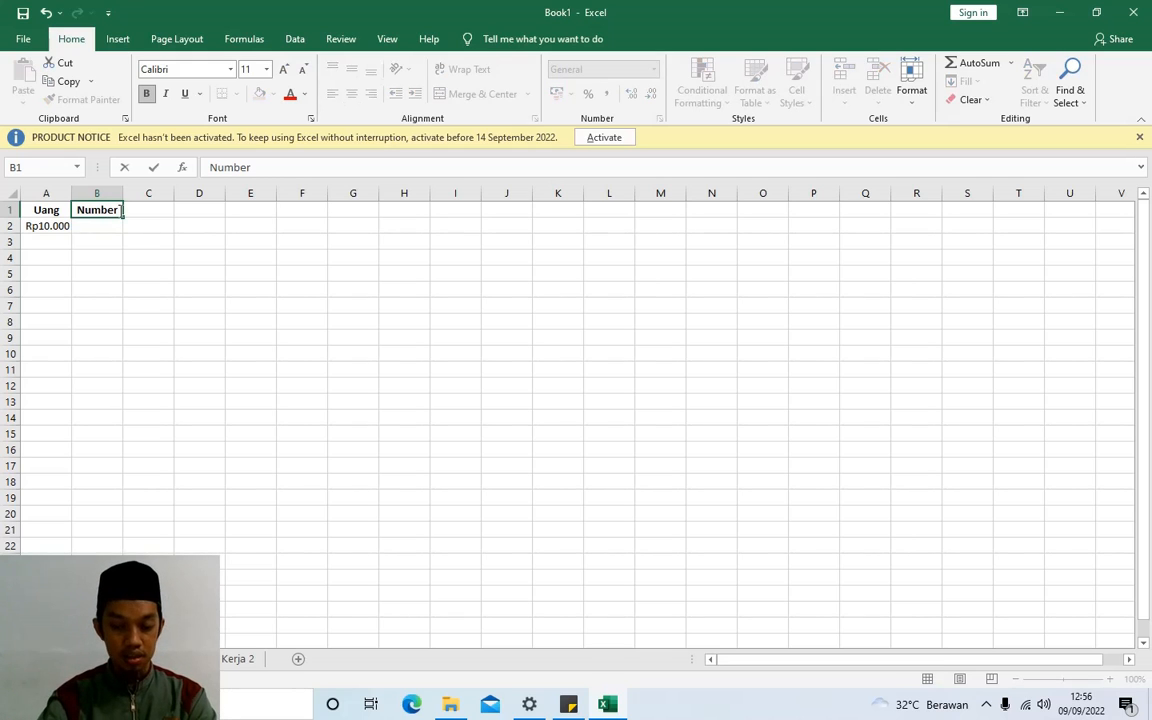
key(BackSpace)
key(BackSpace)
key(BackSpace)
key(BackSpace)
key(BackSpace)
key(BackSpace)
- Enter the heading Angka in cell B1
text(A)
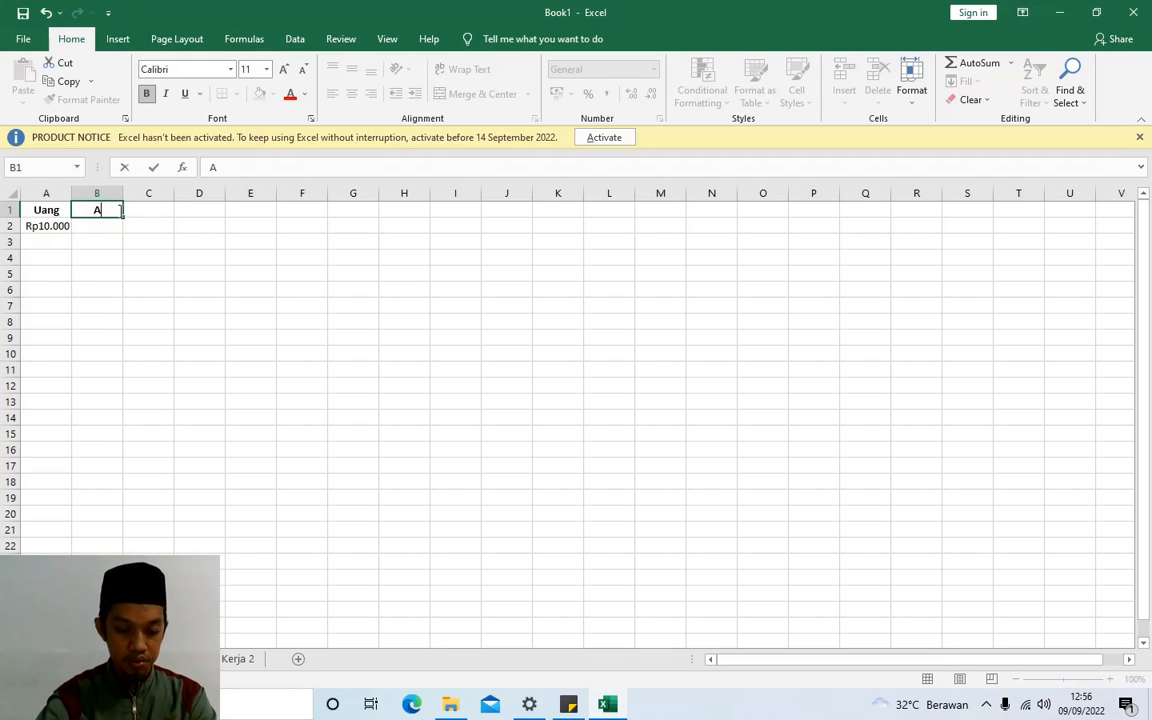
text(ngka)
key(Return)
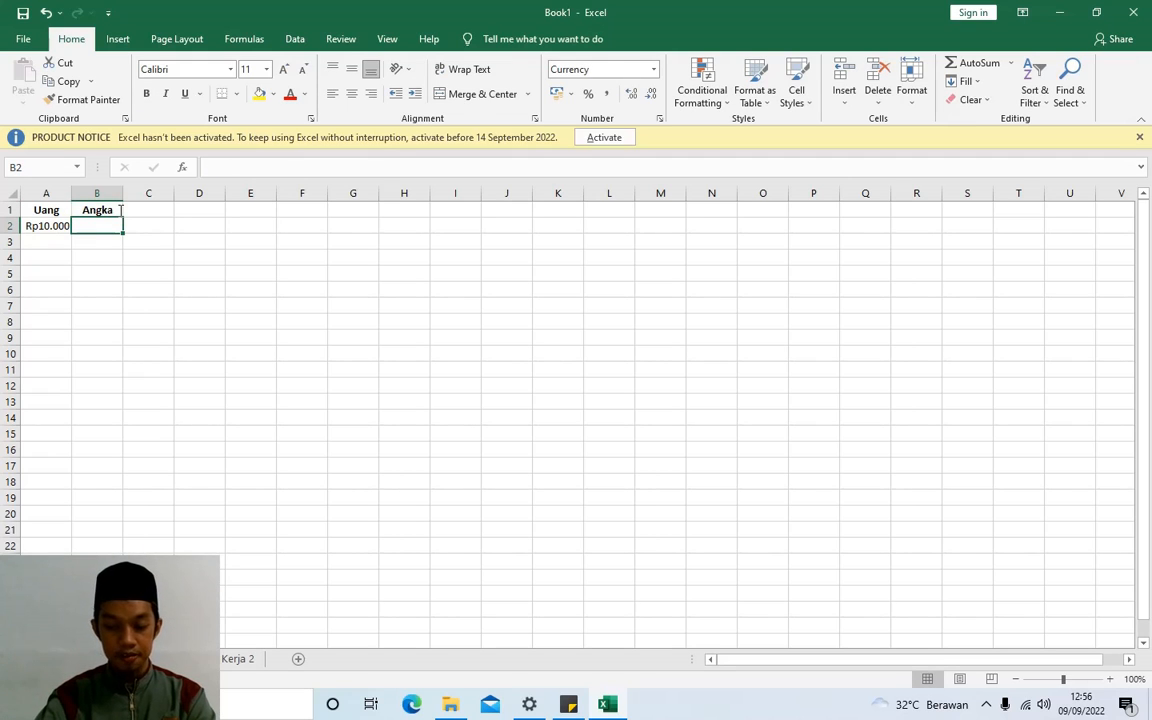
- Enter the value 5252320 in cell B2 under the Angka heading and inspect how it is stored
text(5252320)
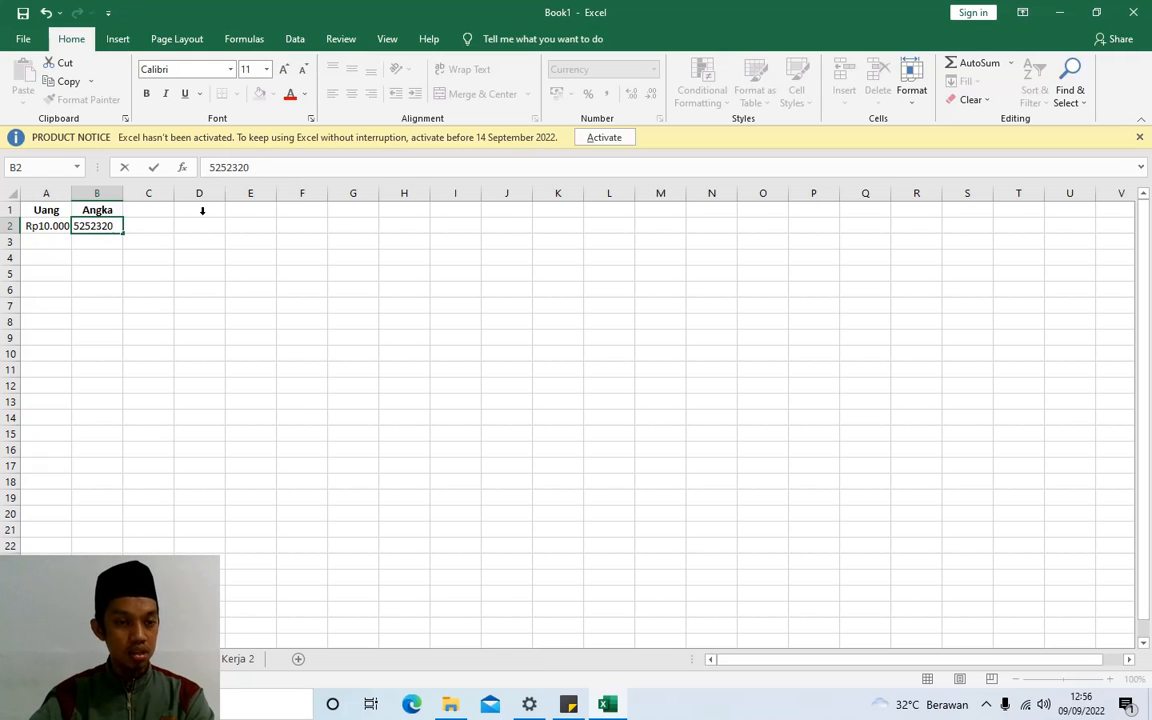
click(145, 254)
click(124, 226)
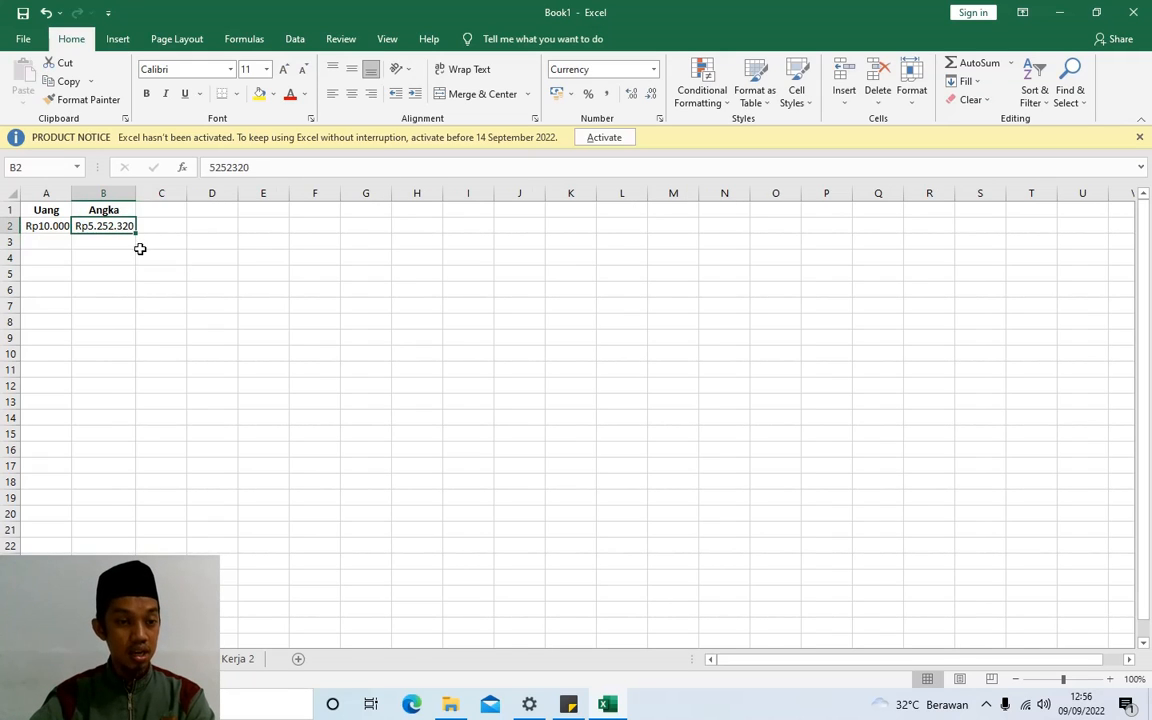
click(168, 289)
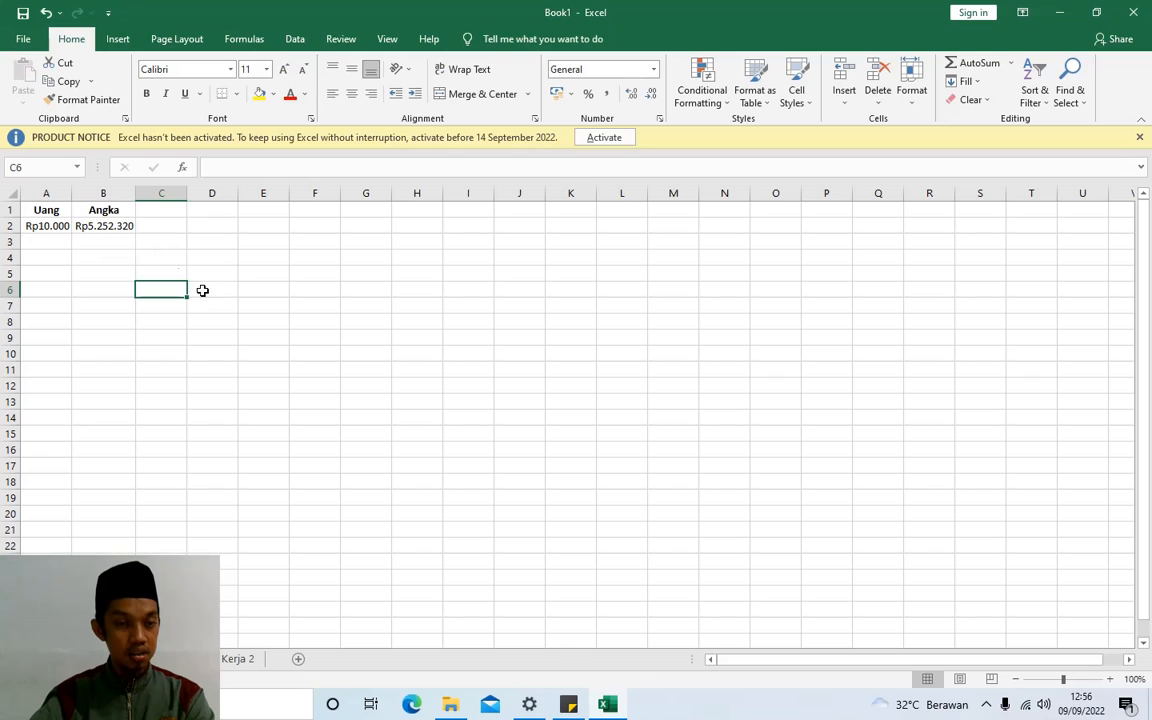
click(113, 224)
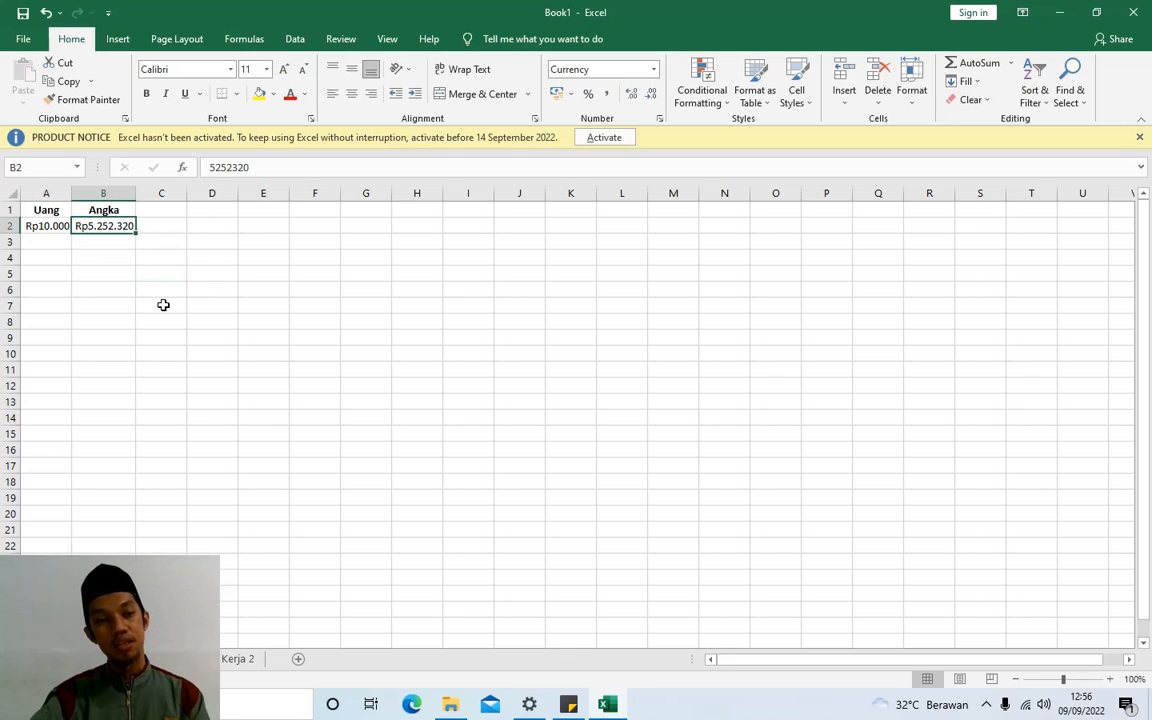
click(148, 274)
click(111, 302)
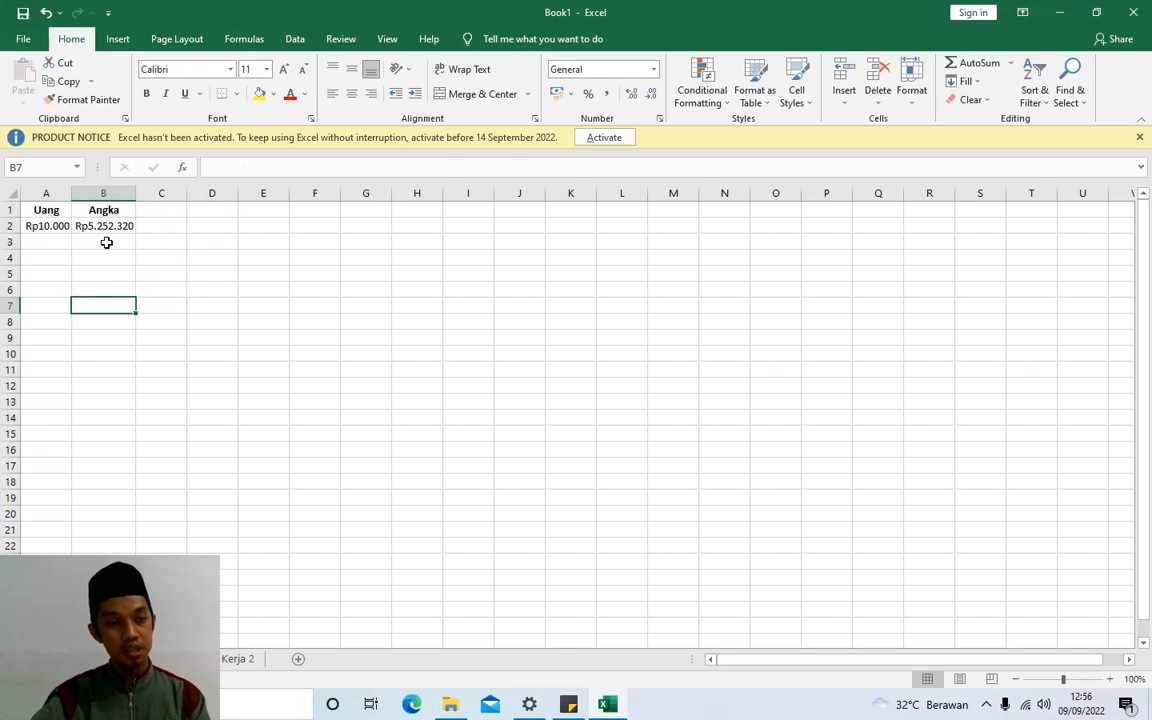
- Format cell B2 as Number, comparing the negative number styles and choosing red with a minus sign, and check the cell
click(106, 228)
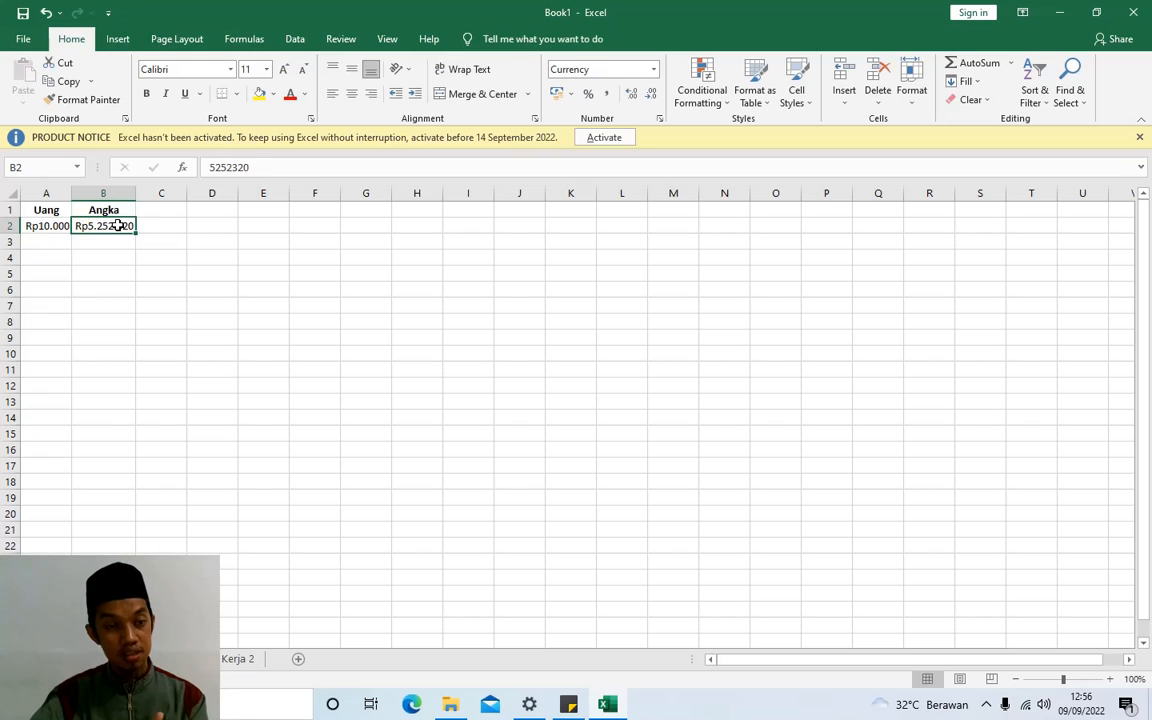
right_click(118, 225)
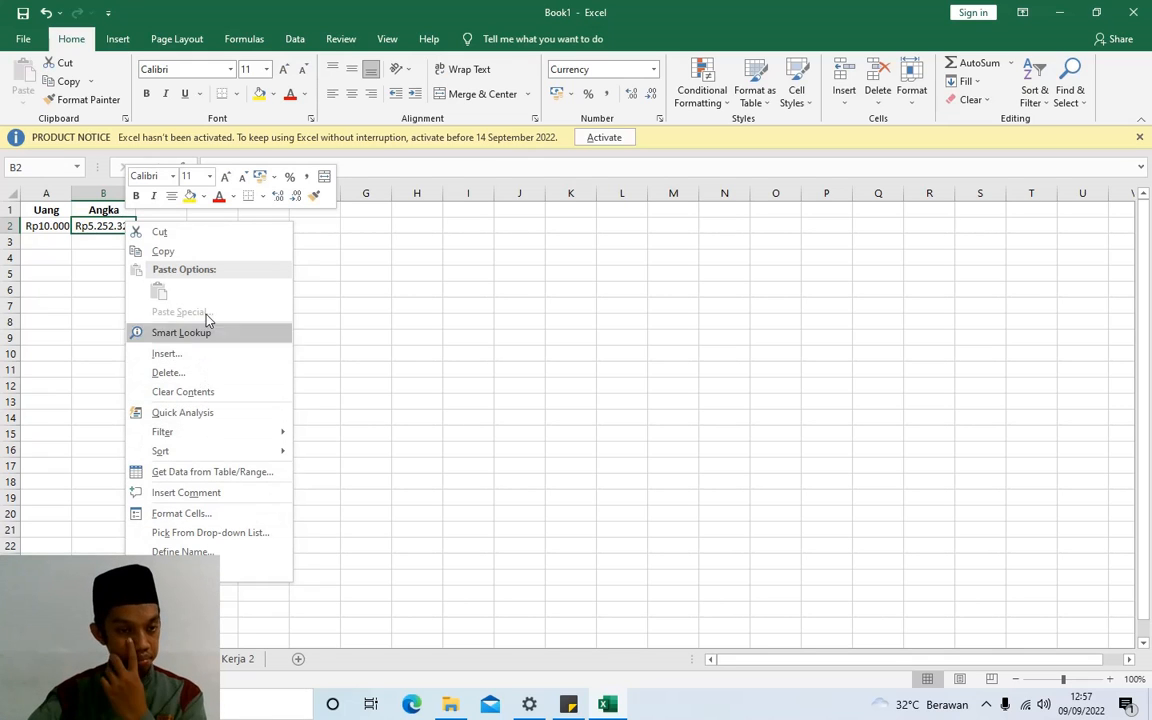
click(220, 514)
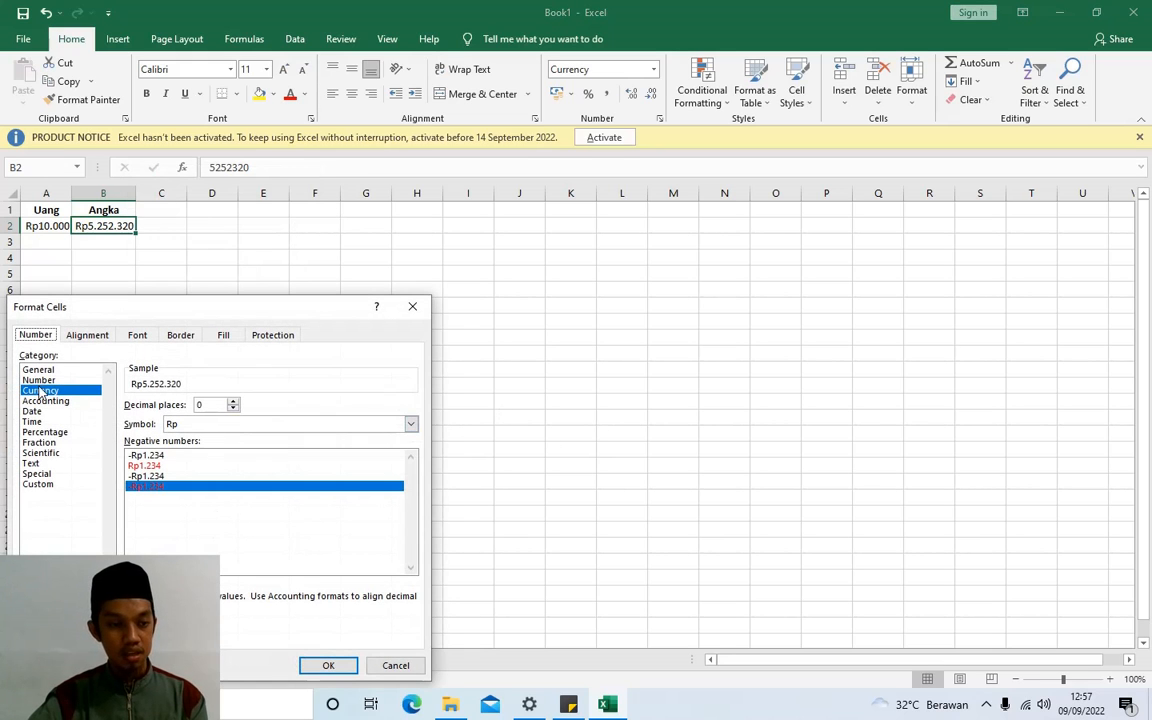
click(43, 380)
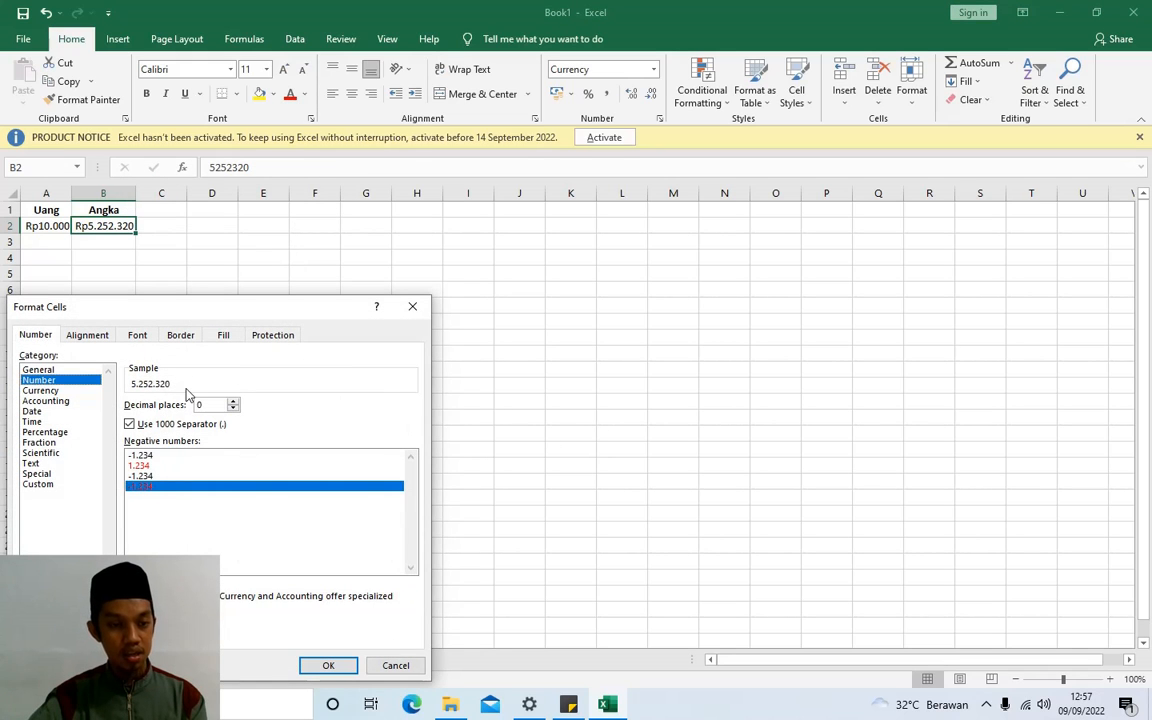
click(163, 475)
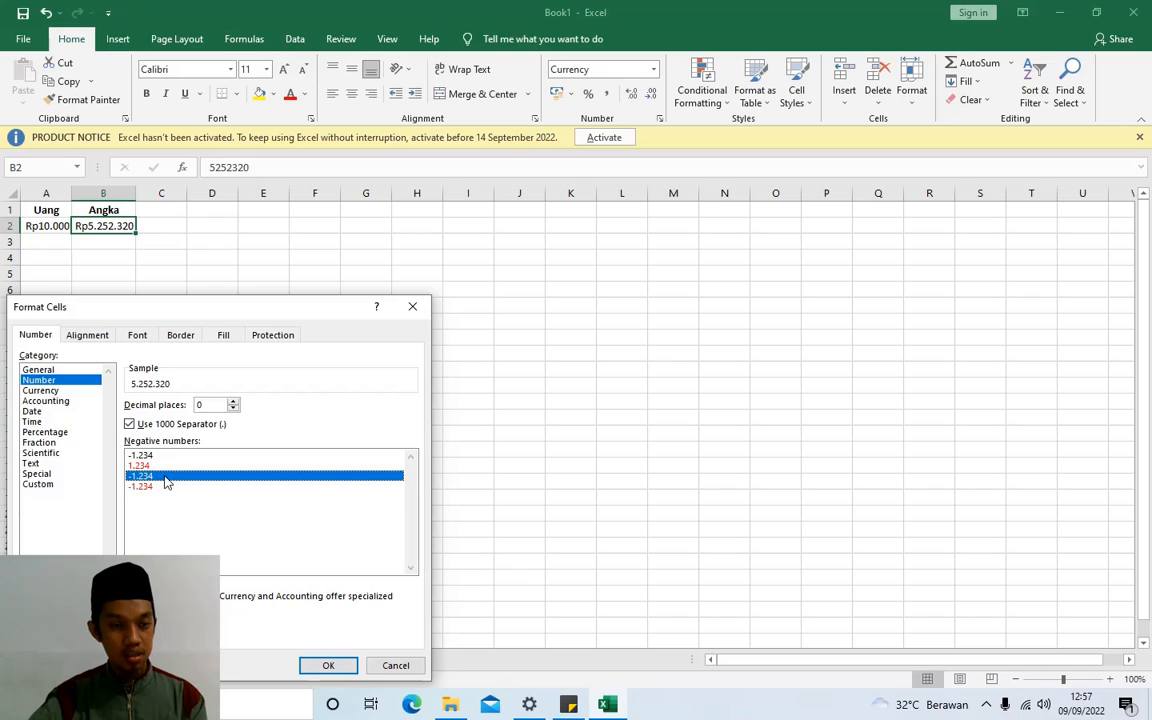
click(164, 465)
click(168, 455)
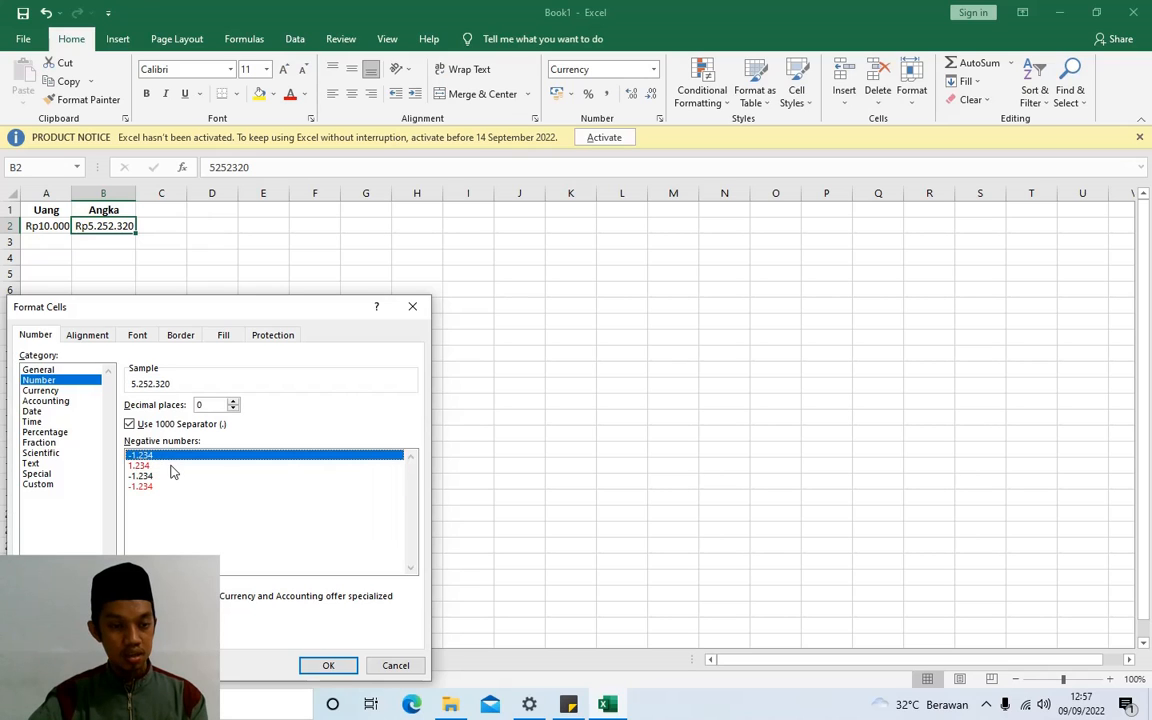
click(171, 466)
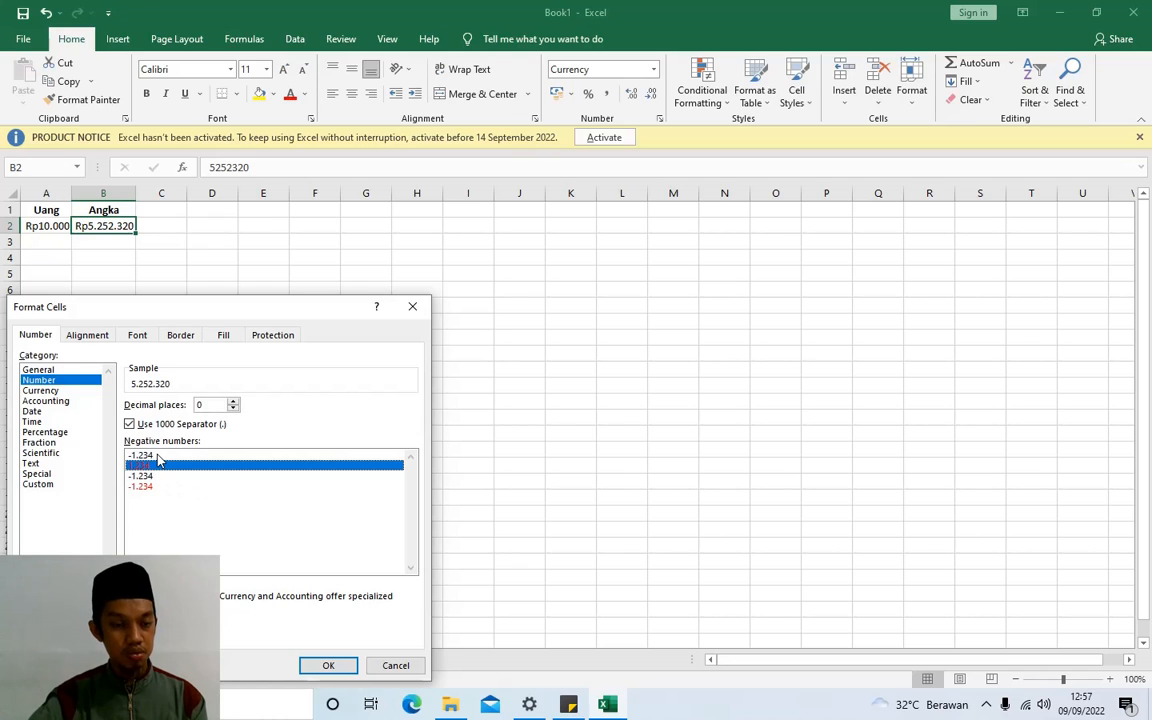
click(167, 487)
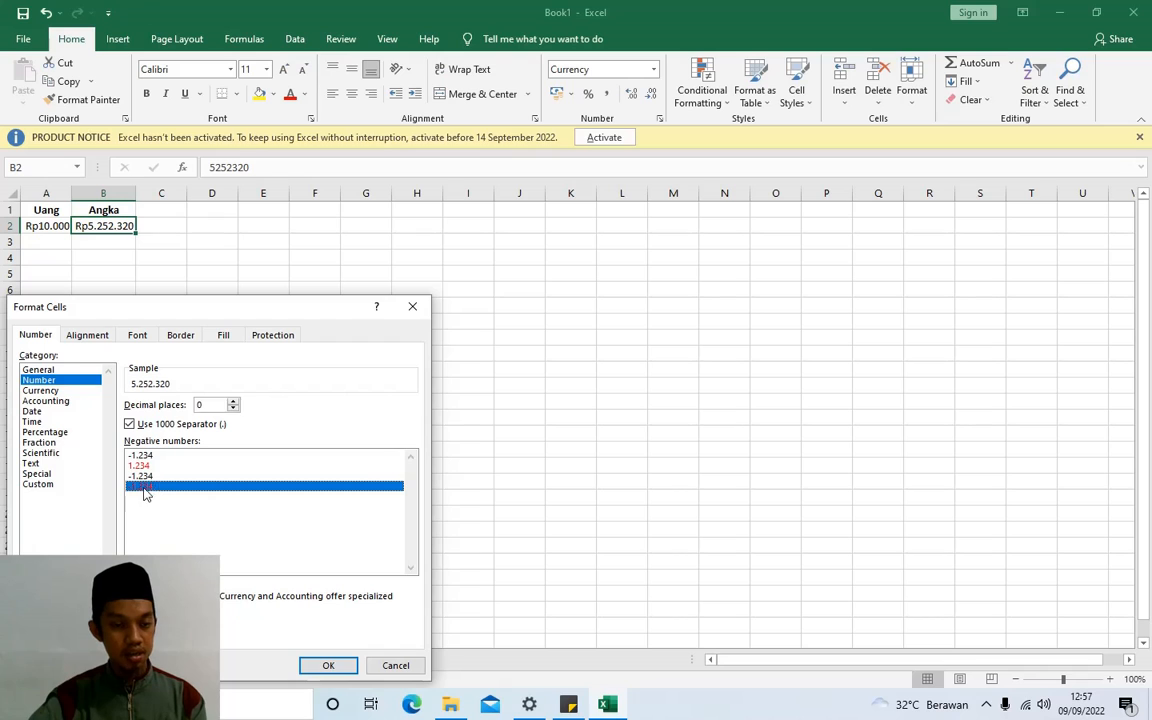
click(326, 664)
click(110, 304)
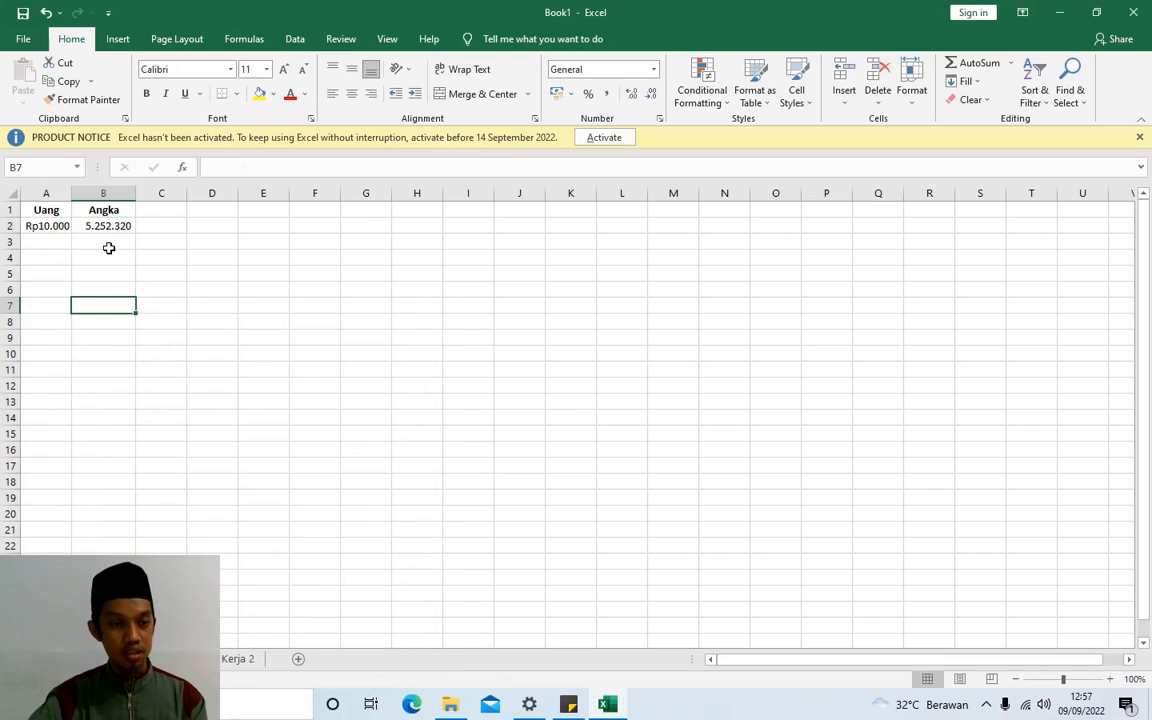
click(113, 226)
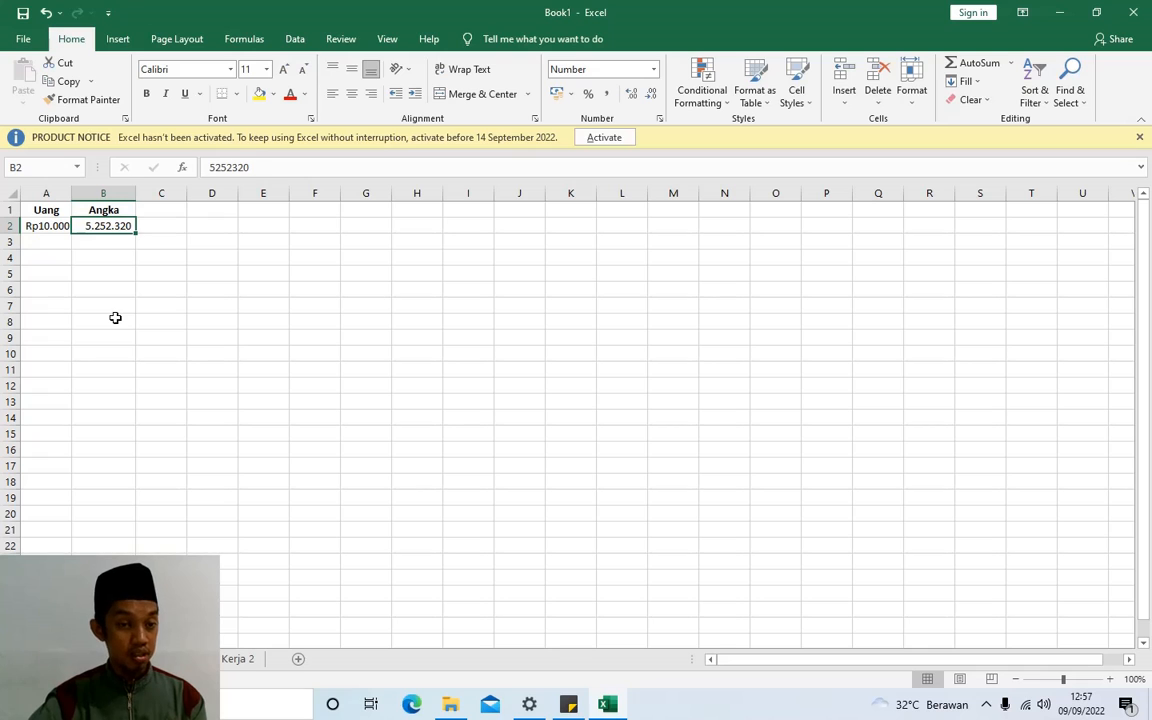
- Enter the heading Waktu (tgl) in cell C1
click(161, 211)
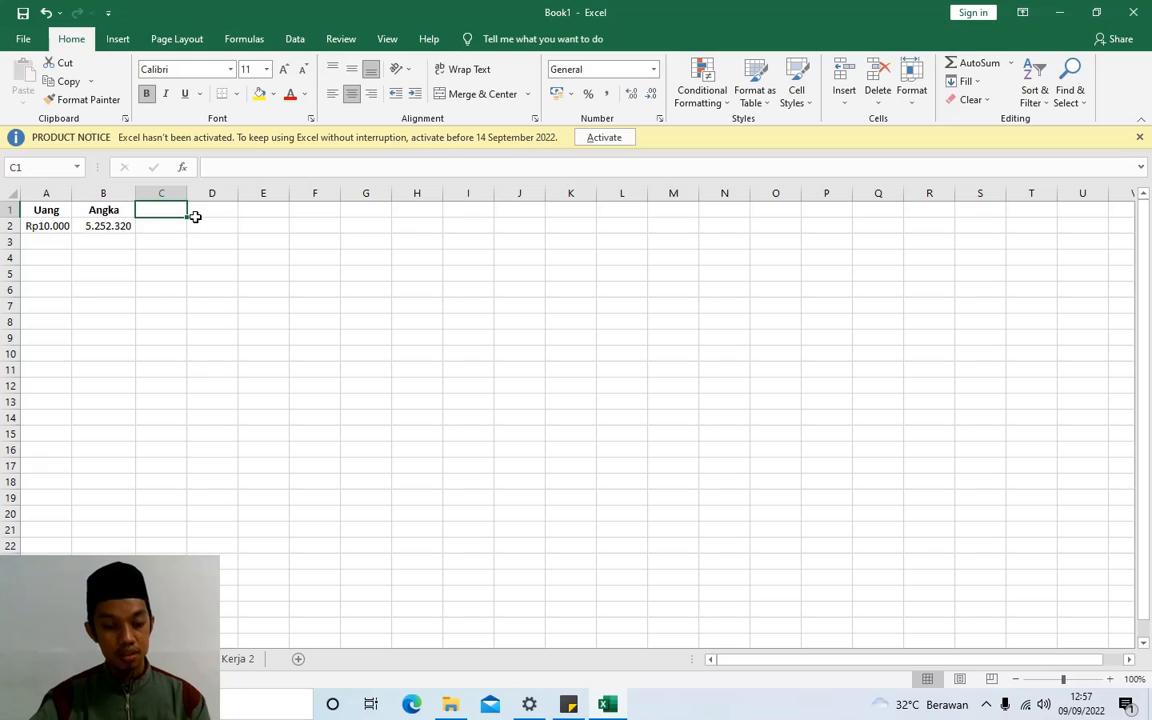
text(Ta)
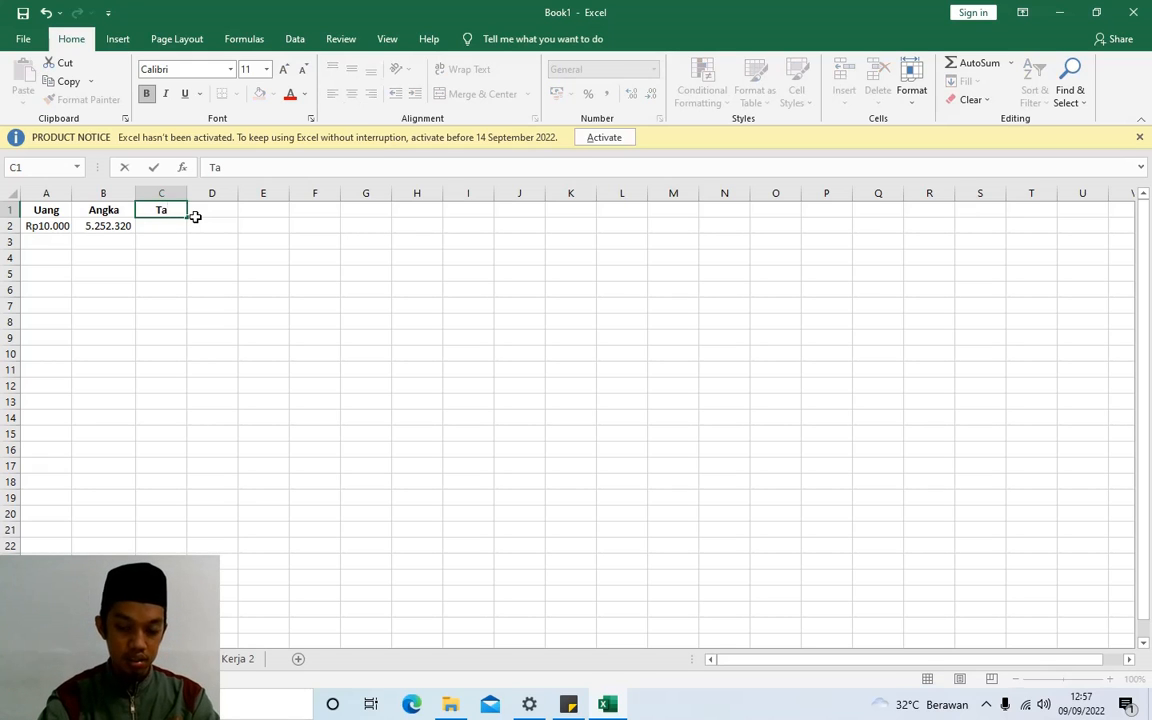
key(BackSpace)
text(Wak)
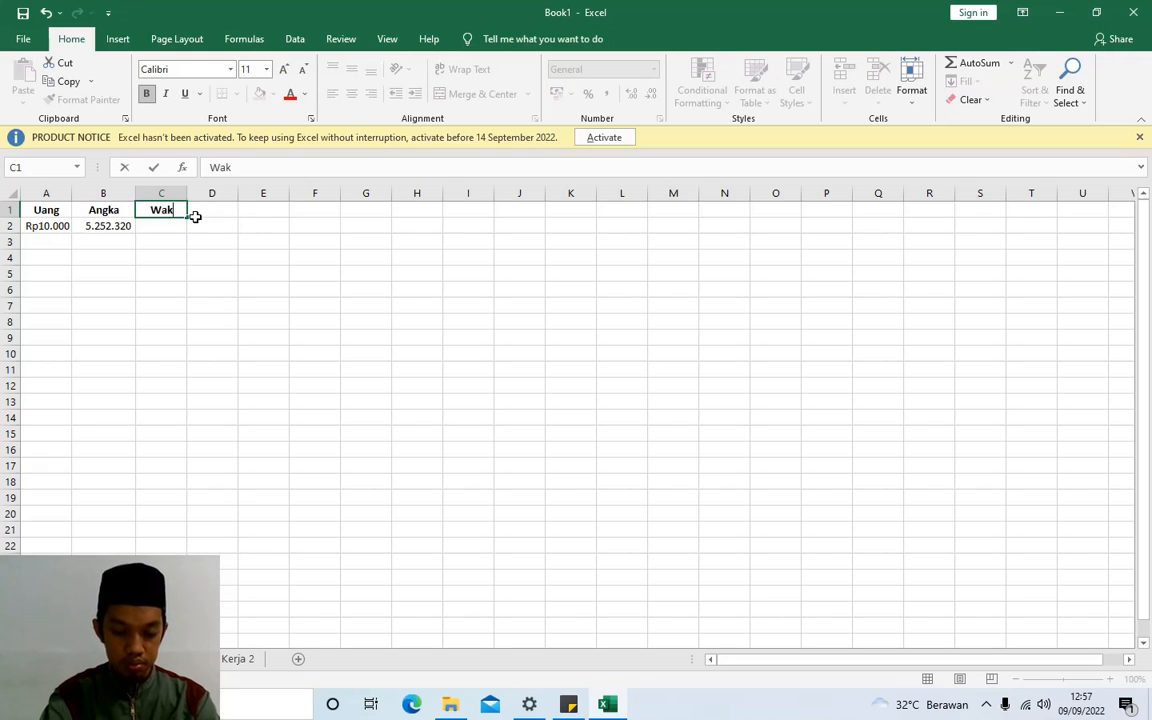
text(tu (tg)
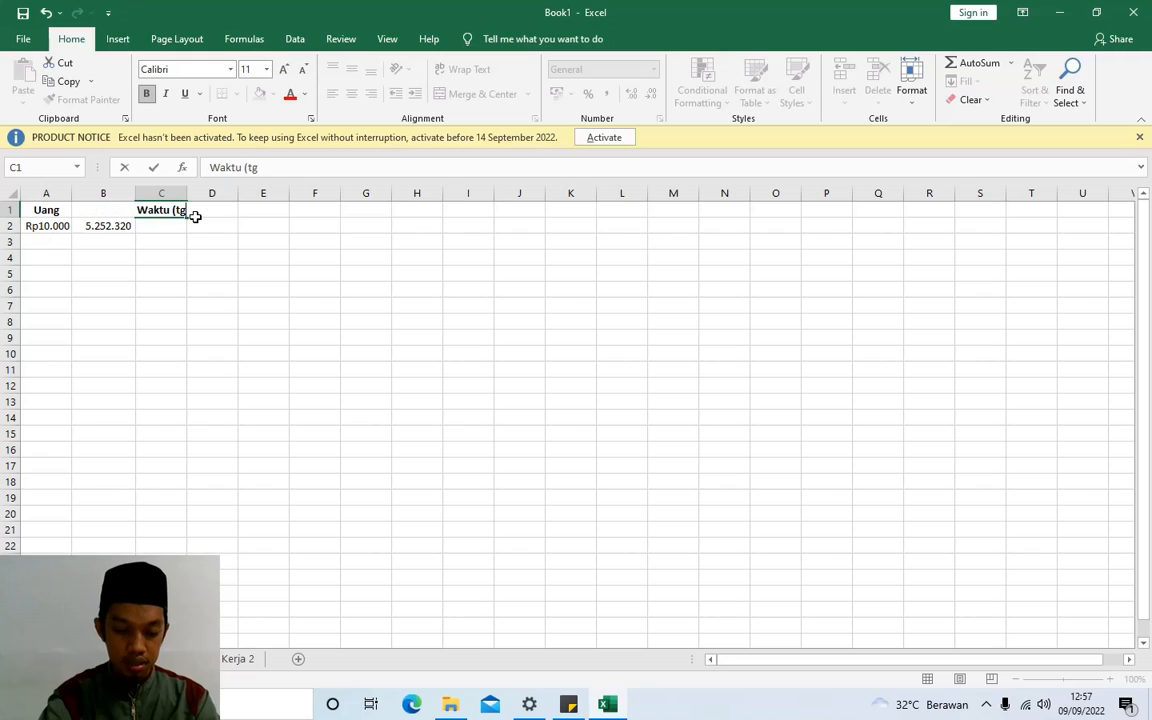
text(l))
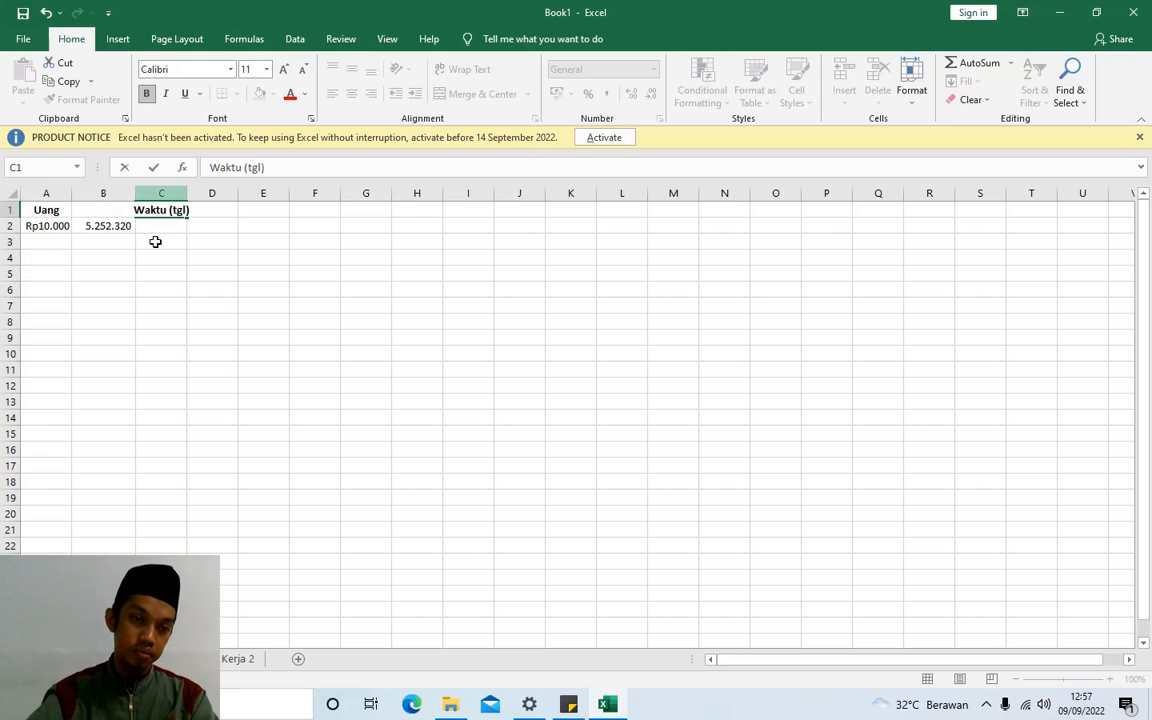
click(205, 303)
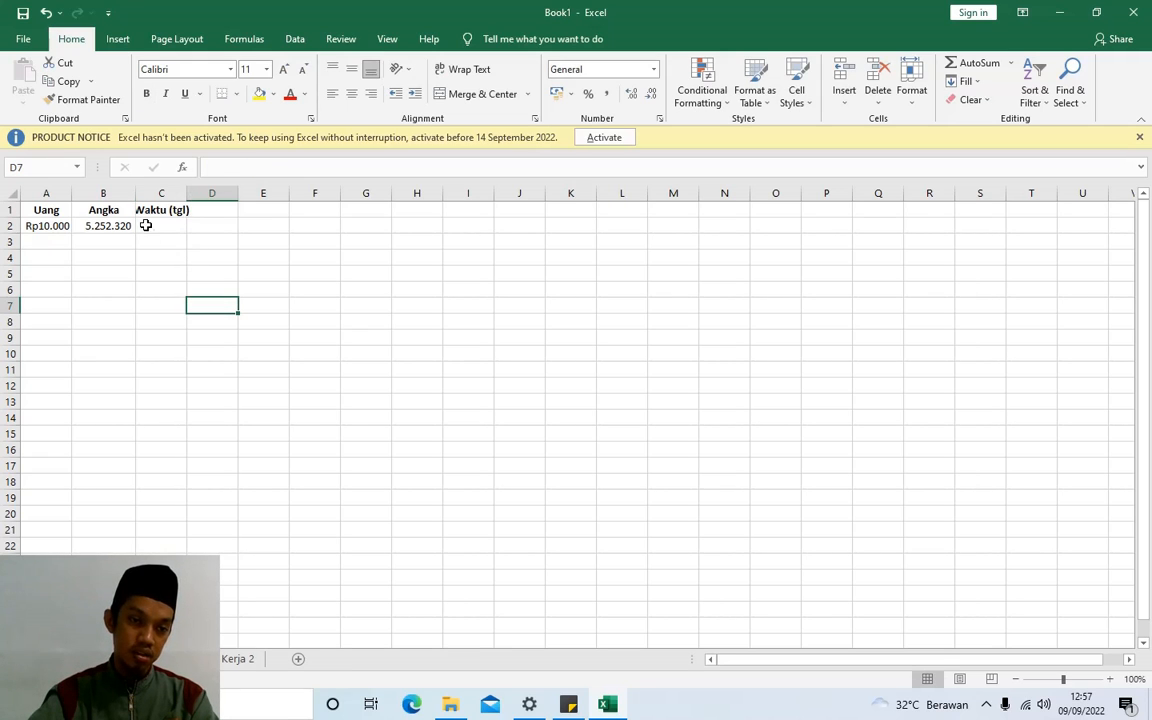
- Widen column C so the Waktu (tgl) heading fits with room to spare
click(163, 210)
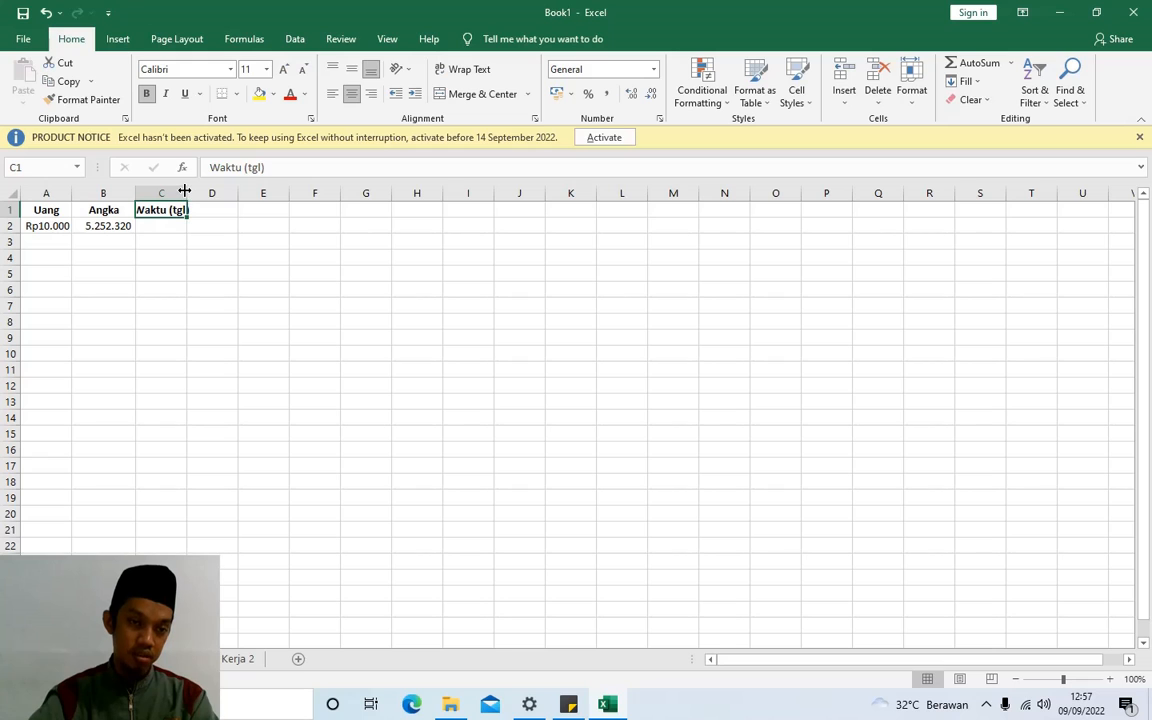
drag(185, 190, 222, 190)
key(Down)
key(Down)
key(Down)
key(Down)
key(Down)
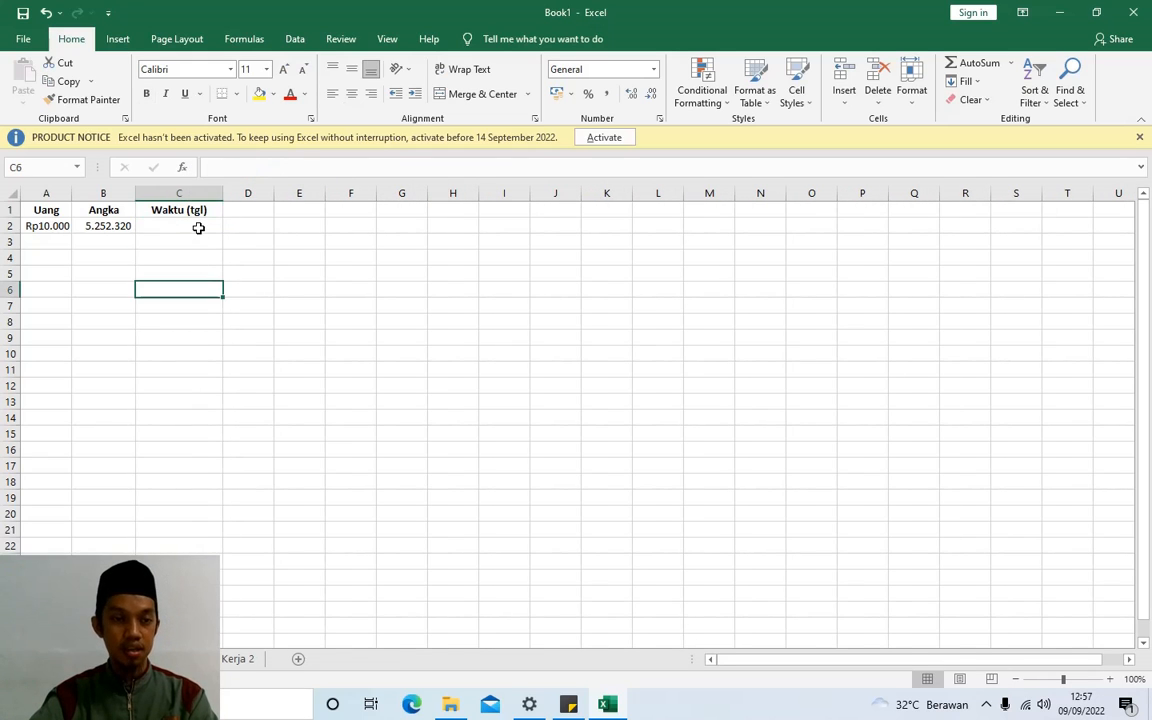
- Enter the date 20/9/22 in cell C2 under the Waktu (tgl) heading and check how it is stored
click(199, 228)
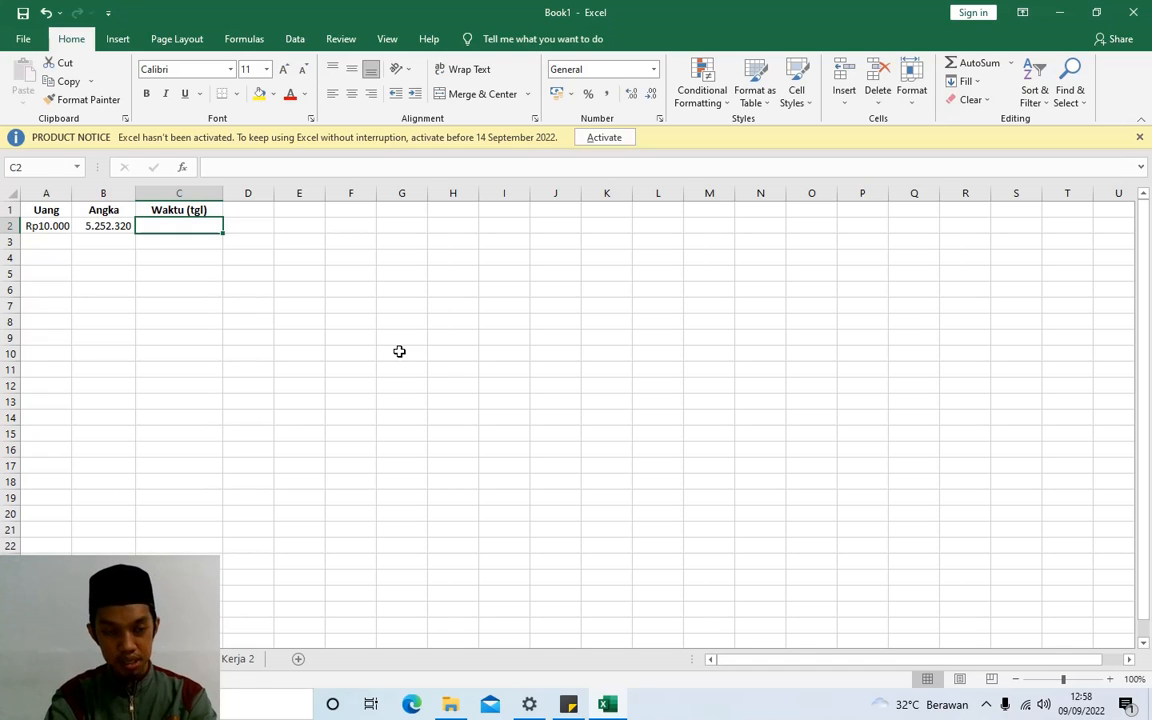
text(20)
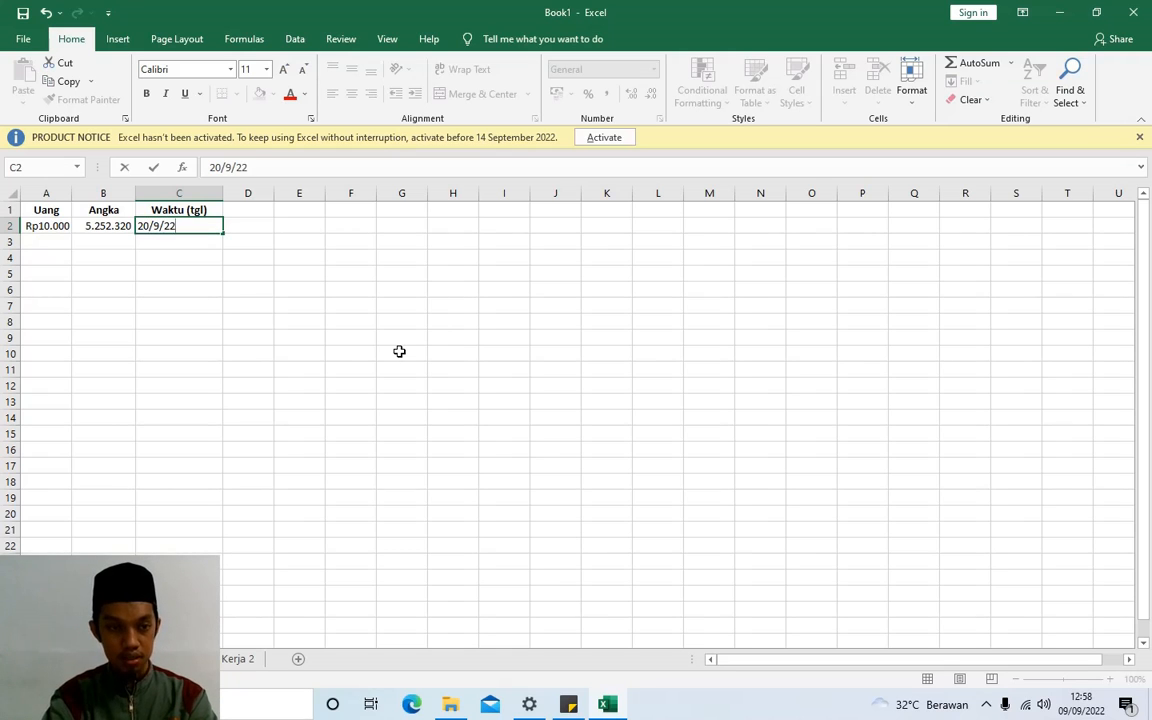
text(/9/22)
key(Return)
click(193, 225)
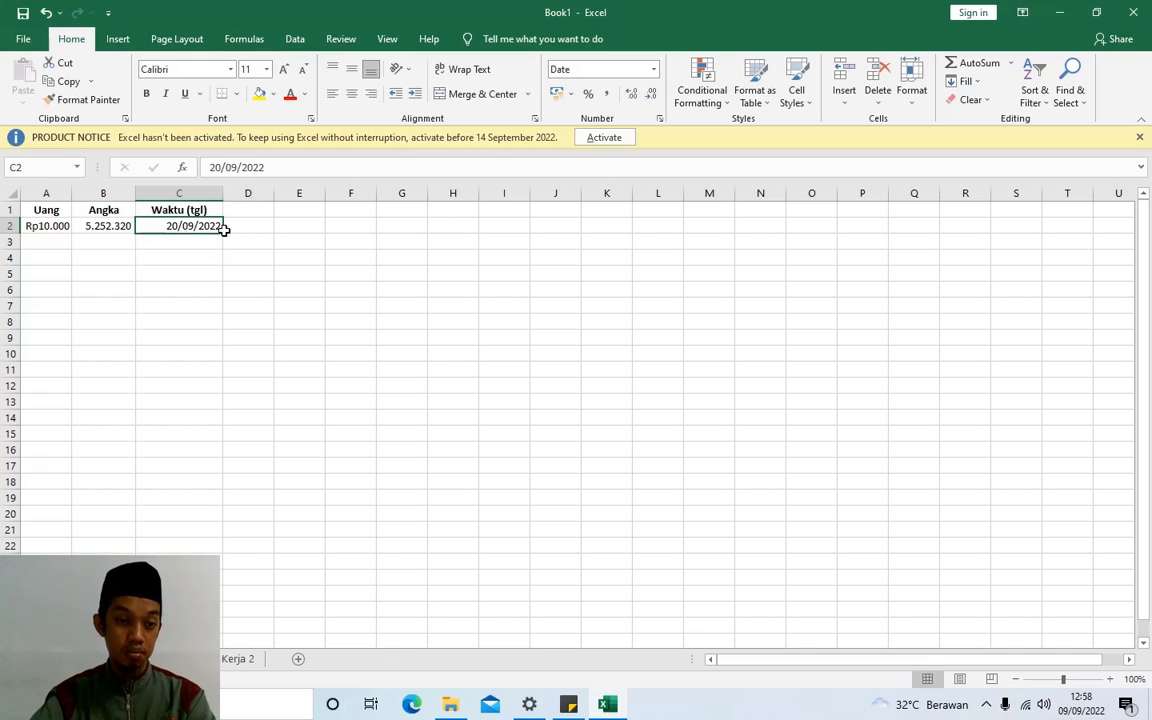
- Format cell C2 with the *14 March 2012 date type after comparing it with 2012-03-14, and widen column C to fit the full date
right_click(214, 227)
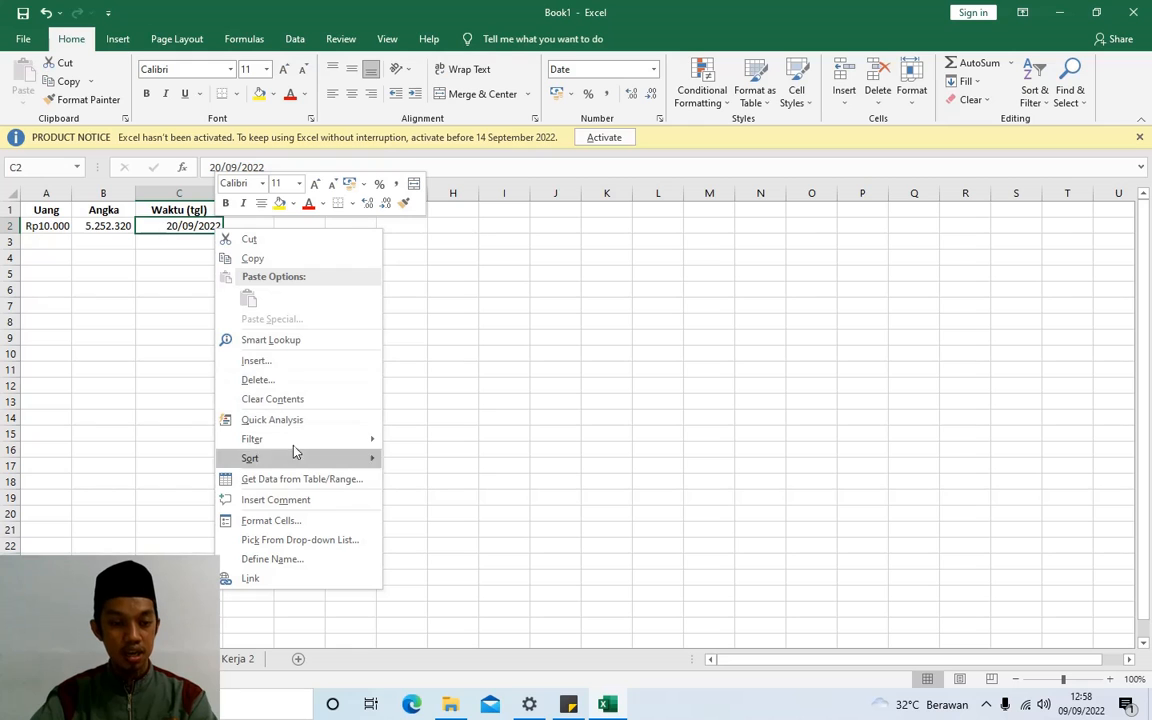
click(312, 519)
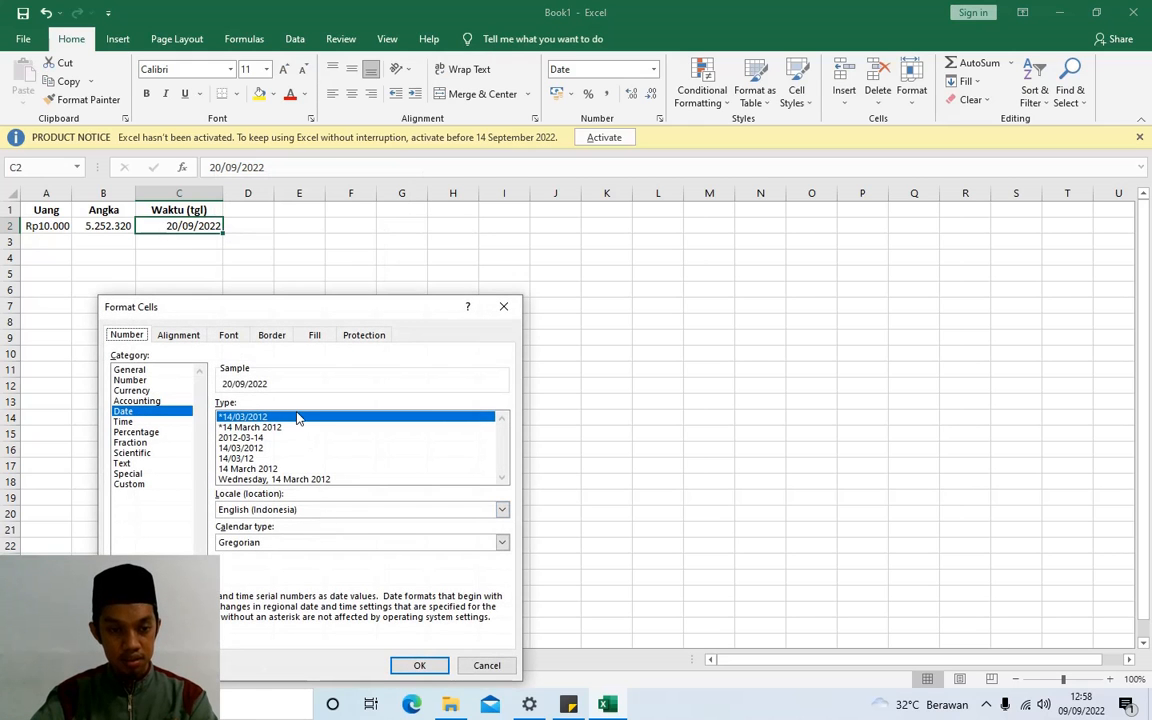
drag(256, 307, 694, 232)
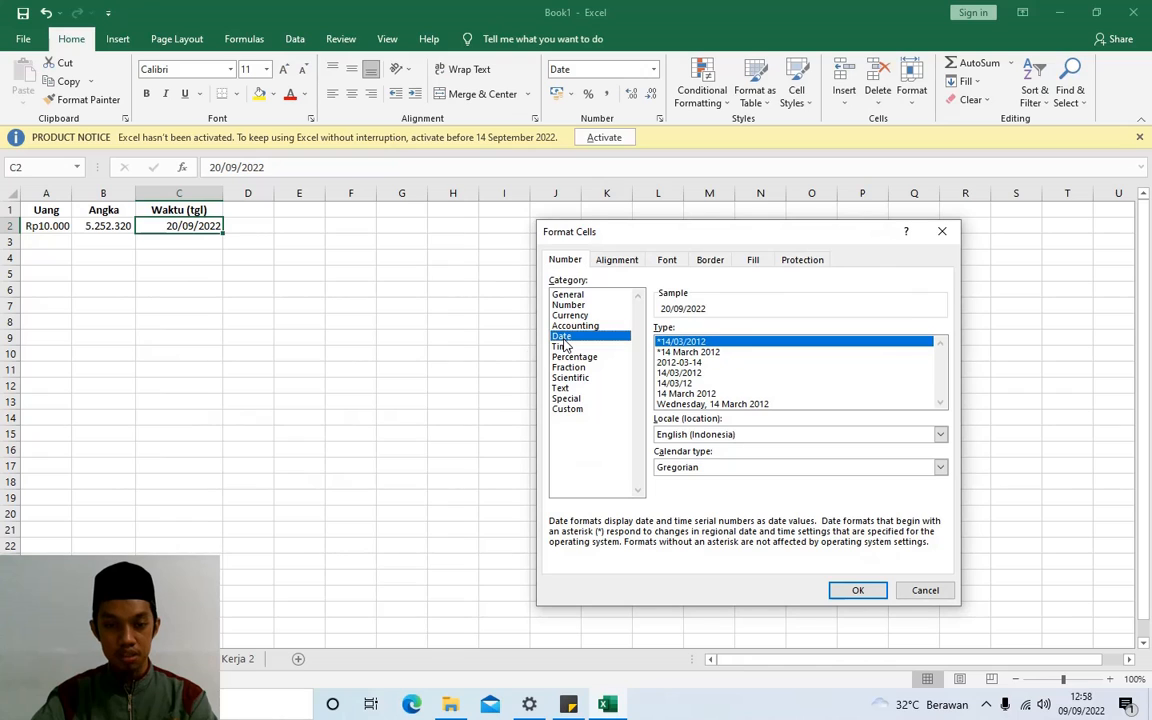
click(713, 355)
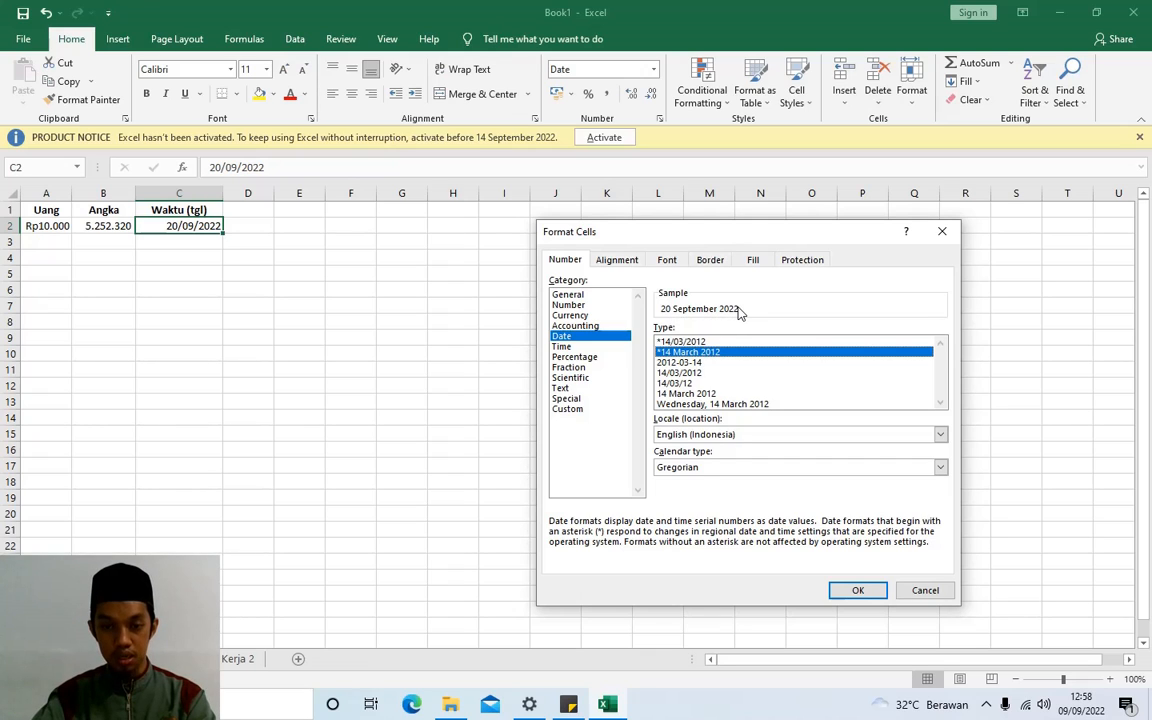
click(700, 363)
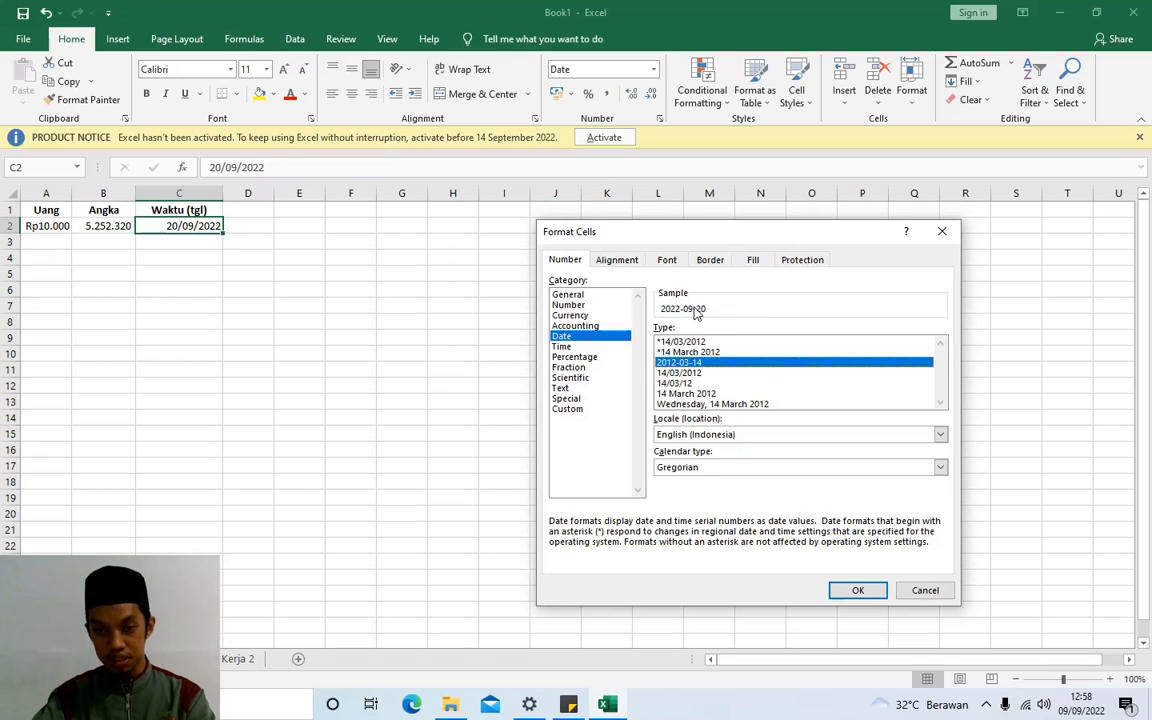
click(727, 353)
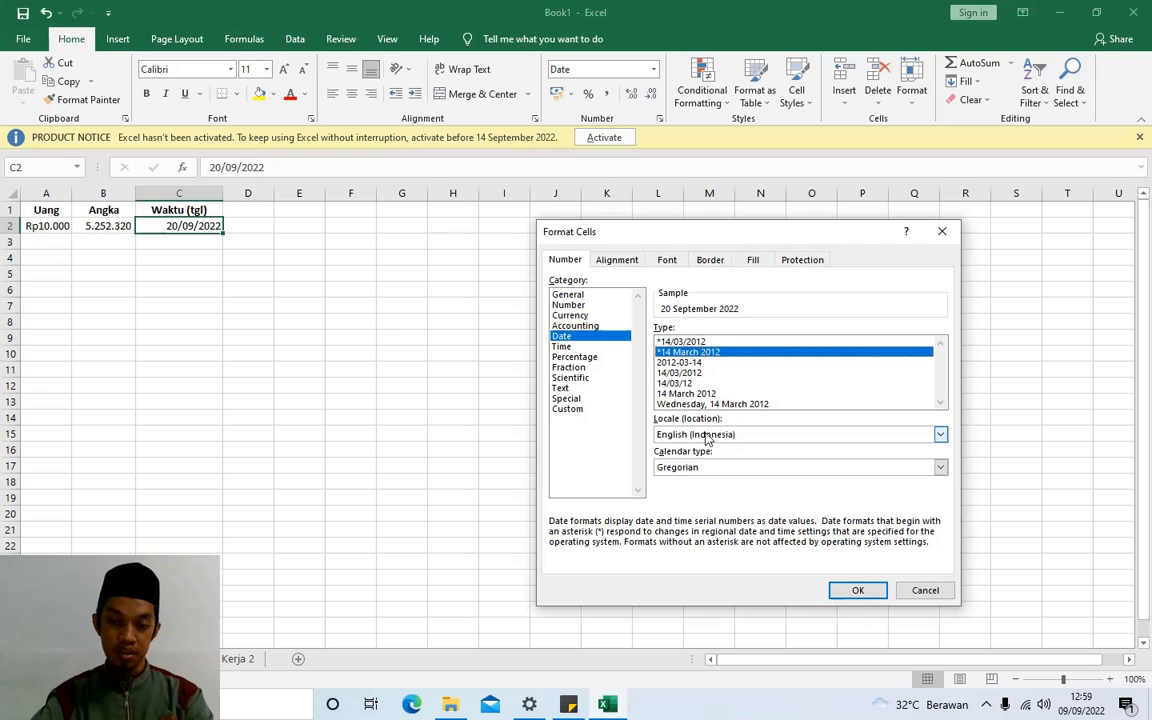
click(723, 470)
click(727, 481)
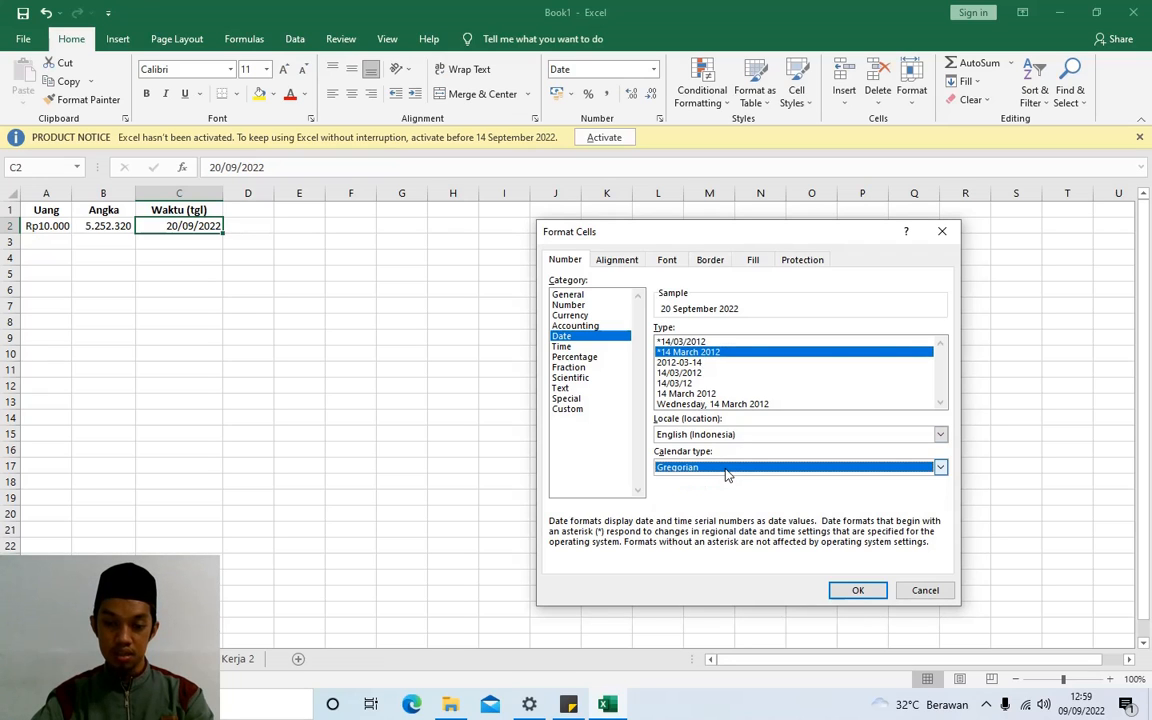
click(857, 591)
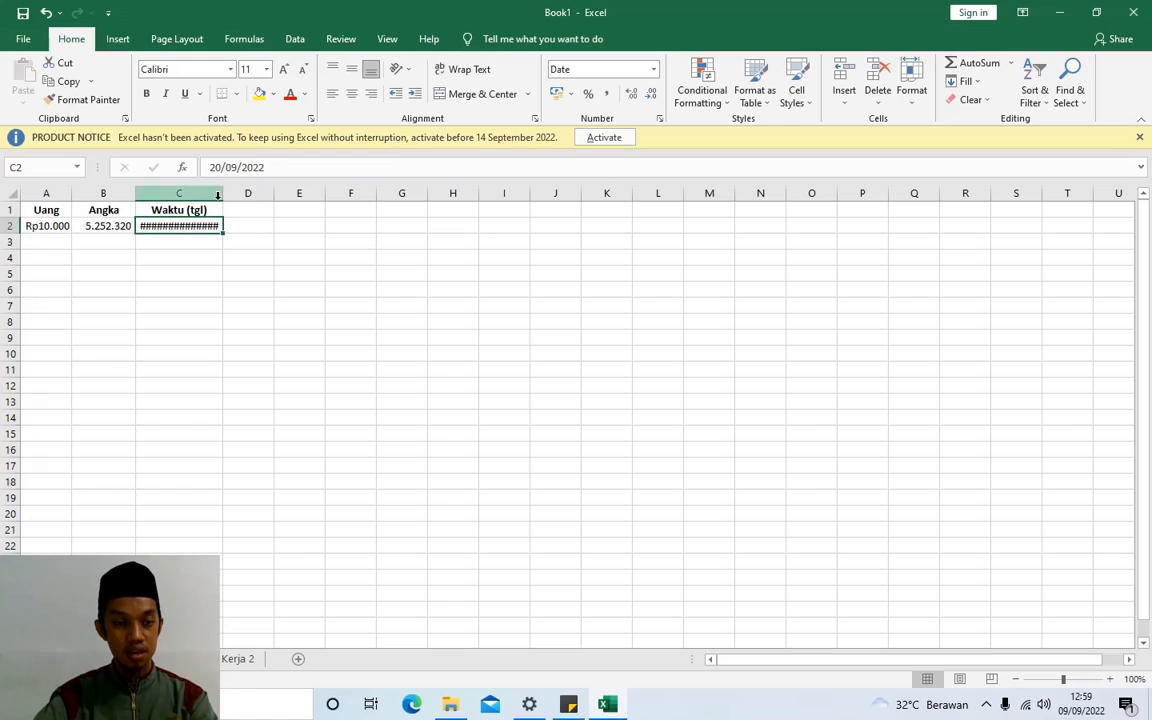
drag(223, 192, 259, 193)
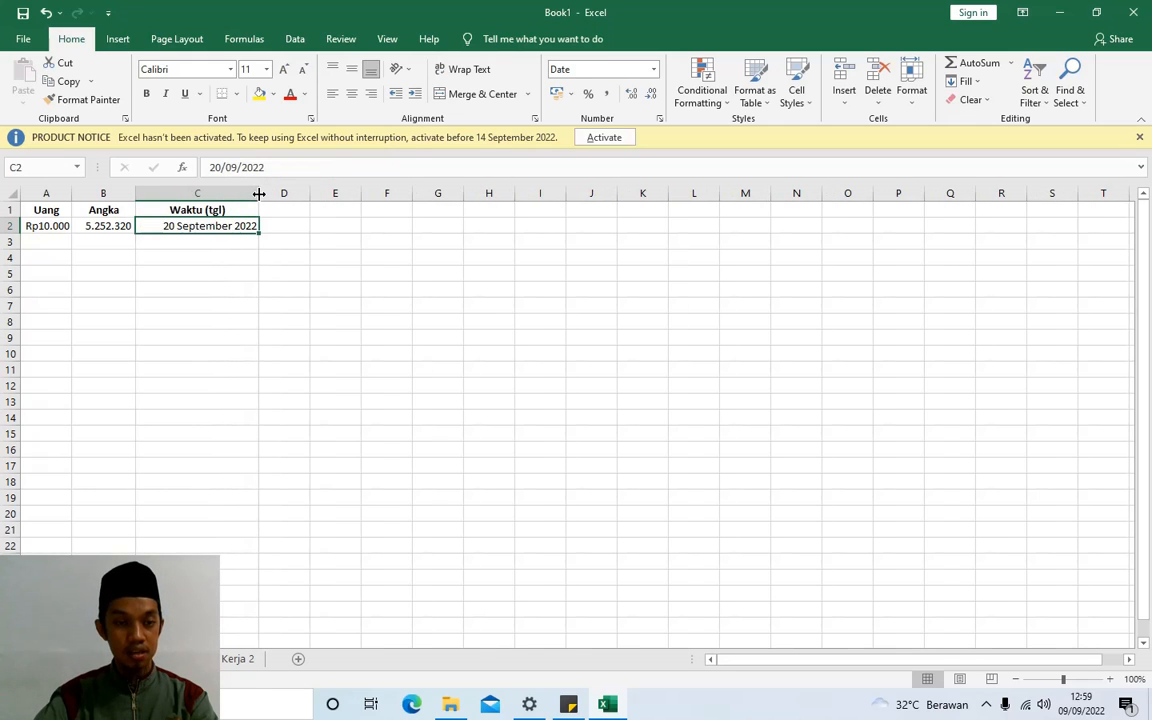
click(210, 290)
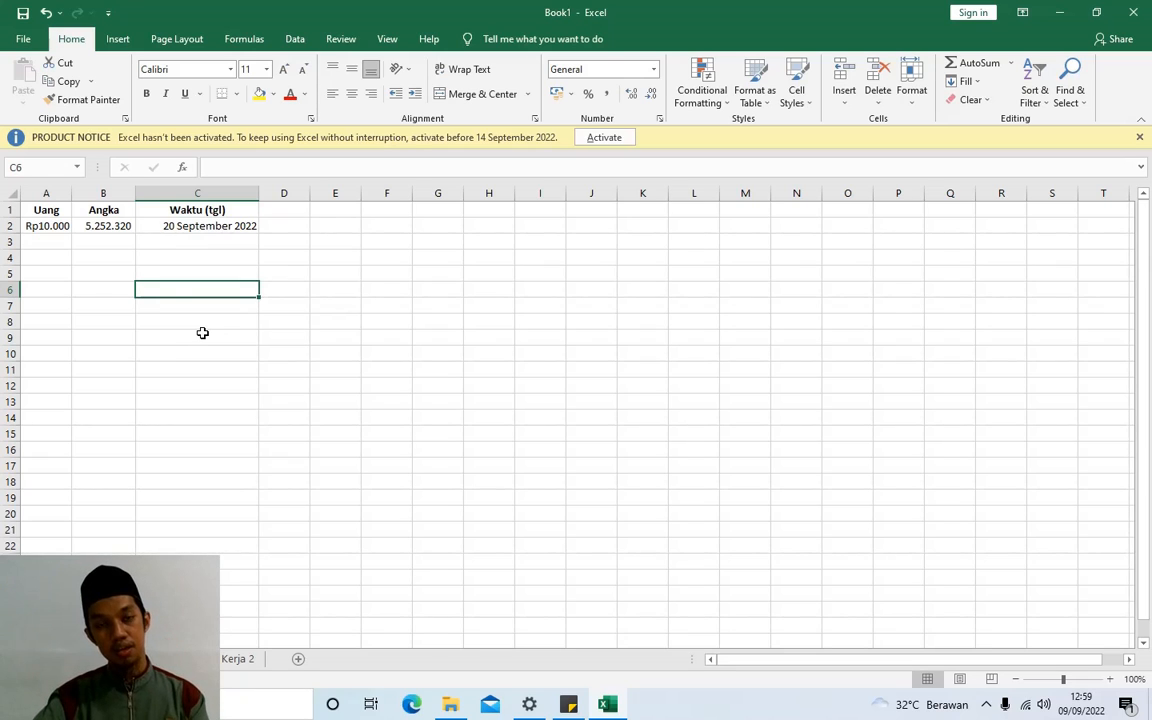
click(58, 211)
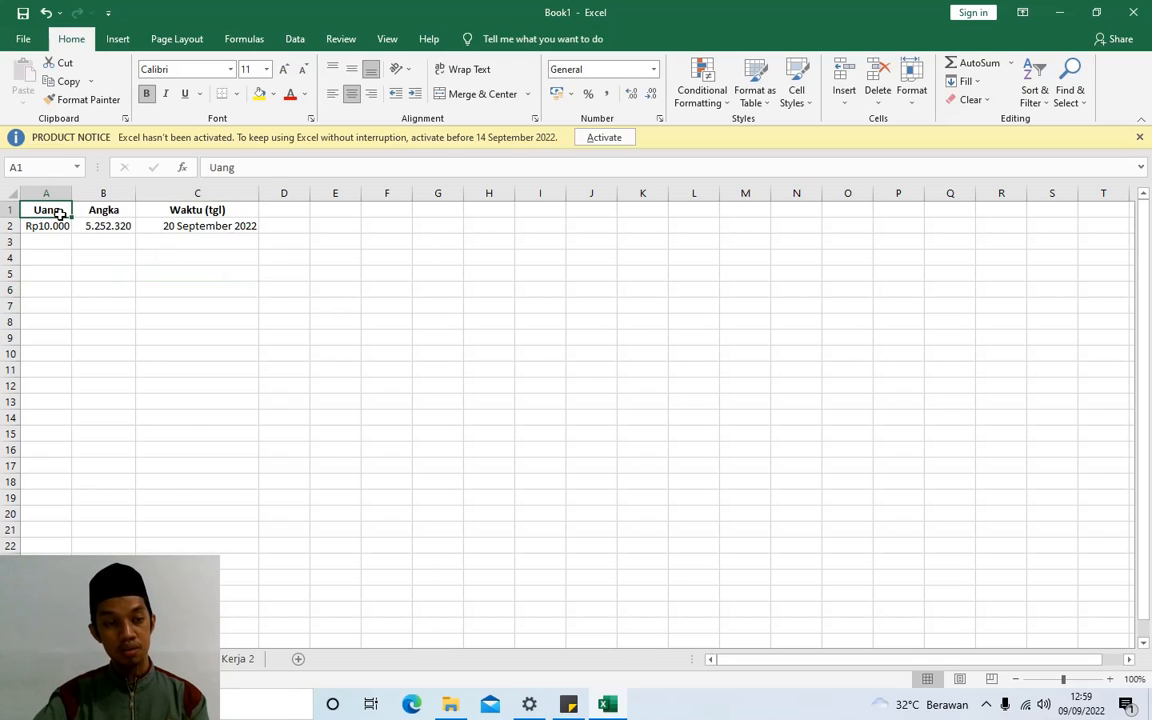
click(87, 212)
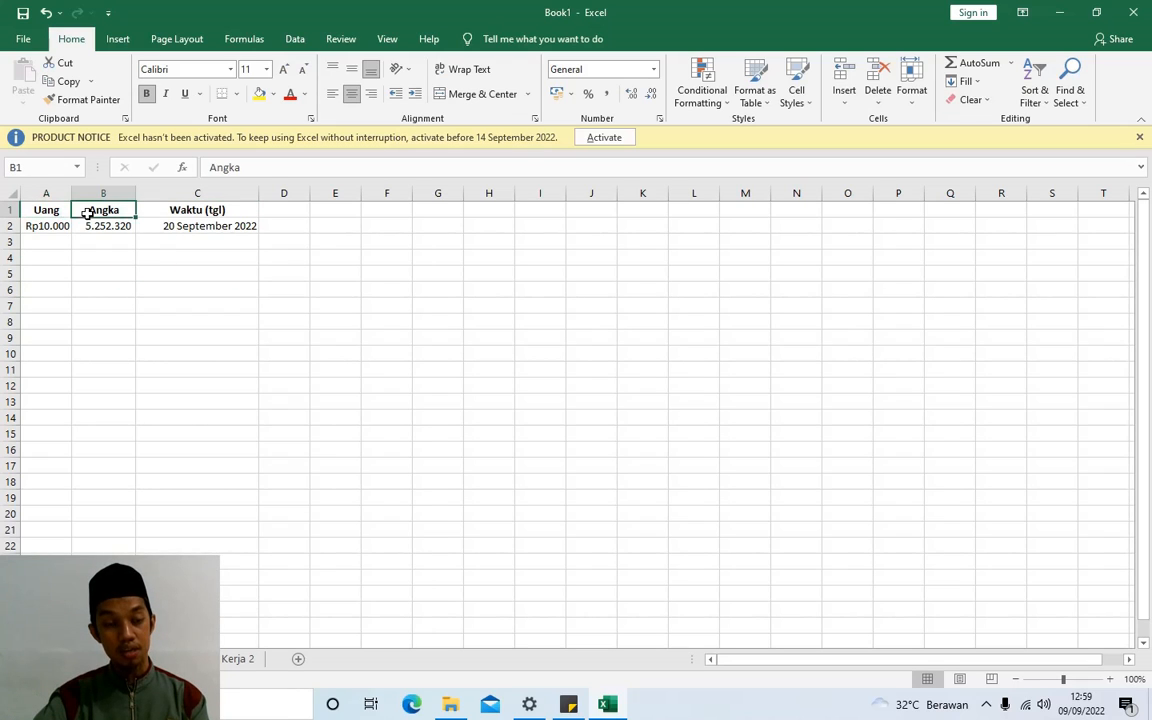
click(172, 207)
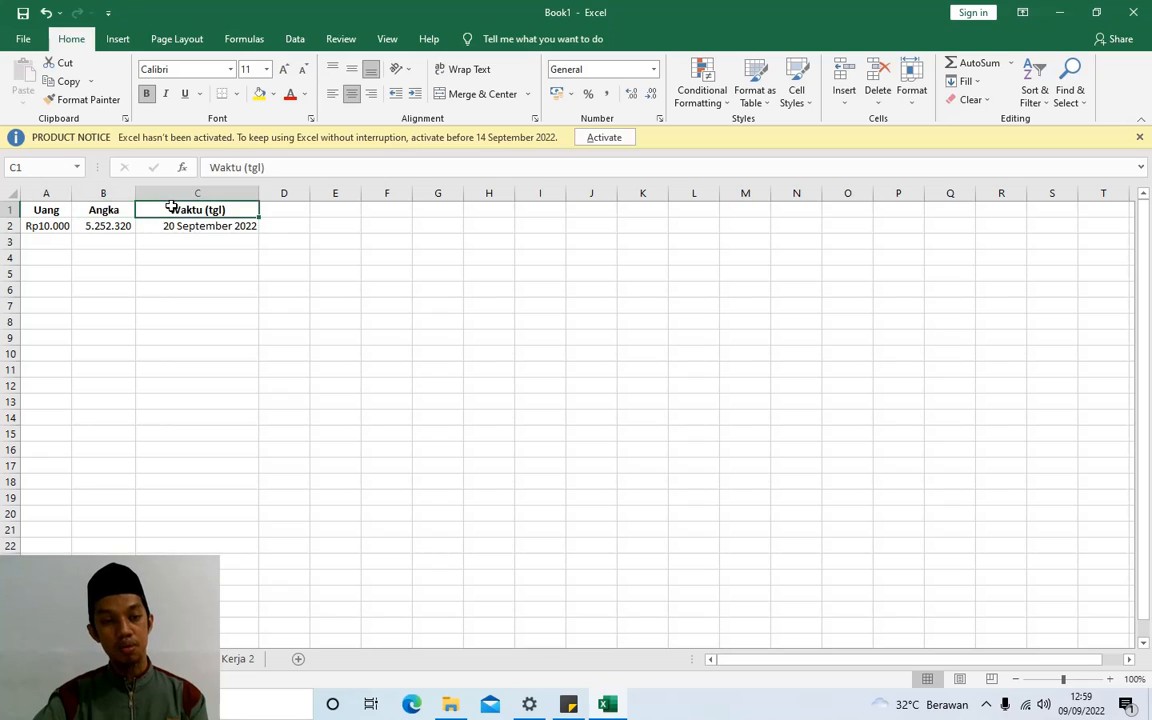
- Enter the heading Waktu (Jam) in cell D1 and widen column D to fit it
drag(280, 211, 277, 226)
click(283, 208)
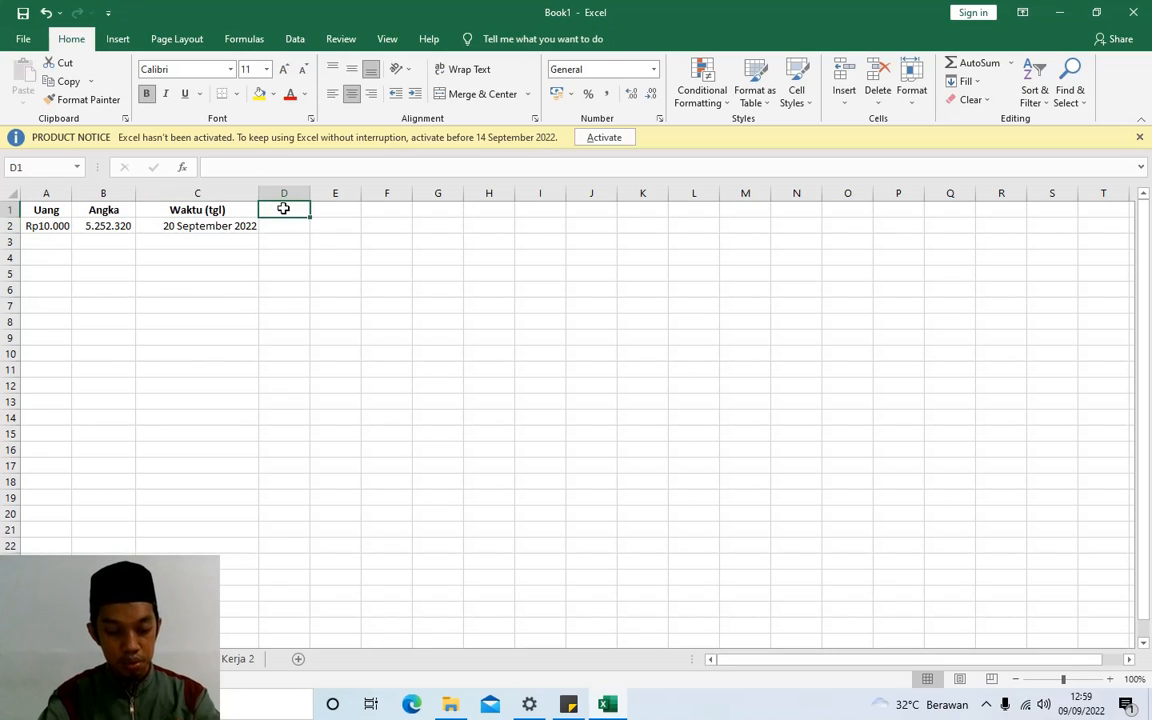
text(Waktu ()
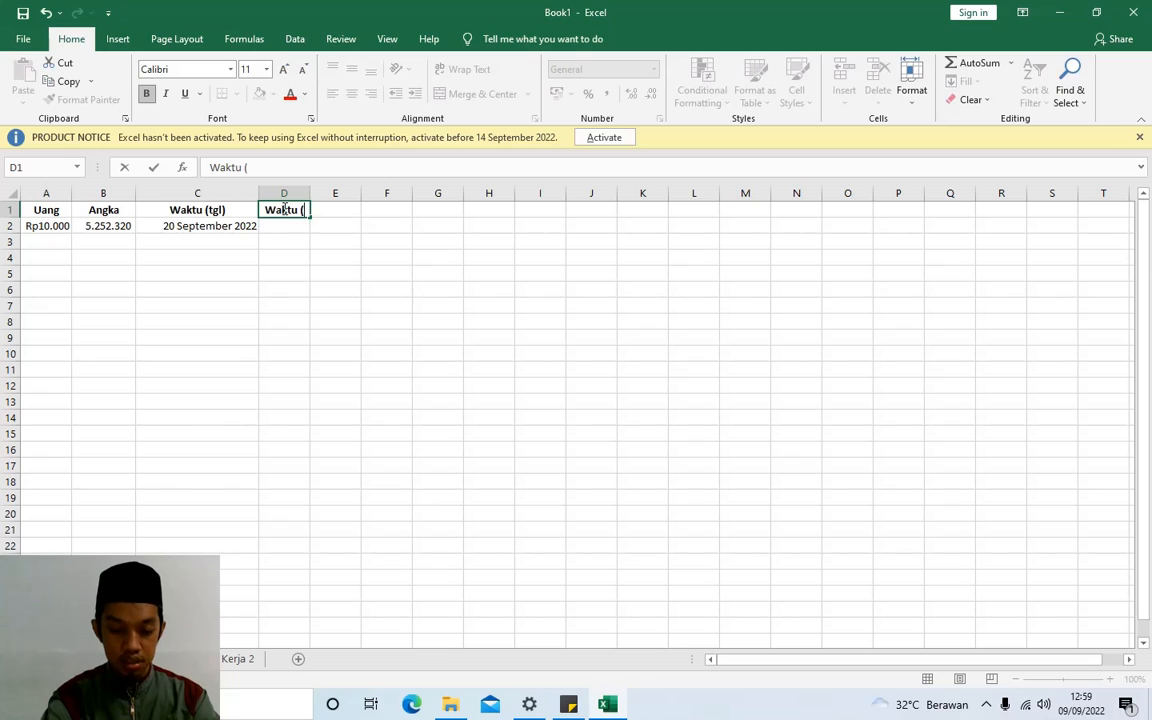
text(Ja,))
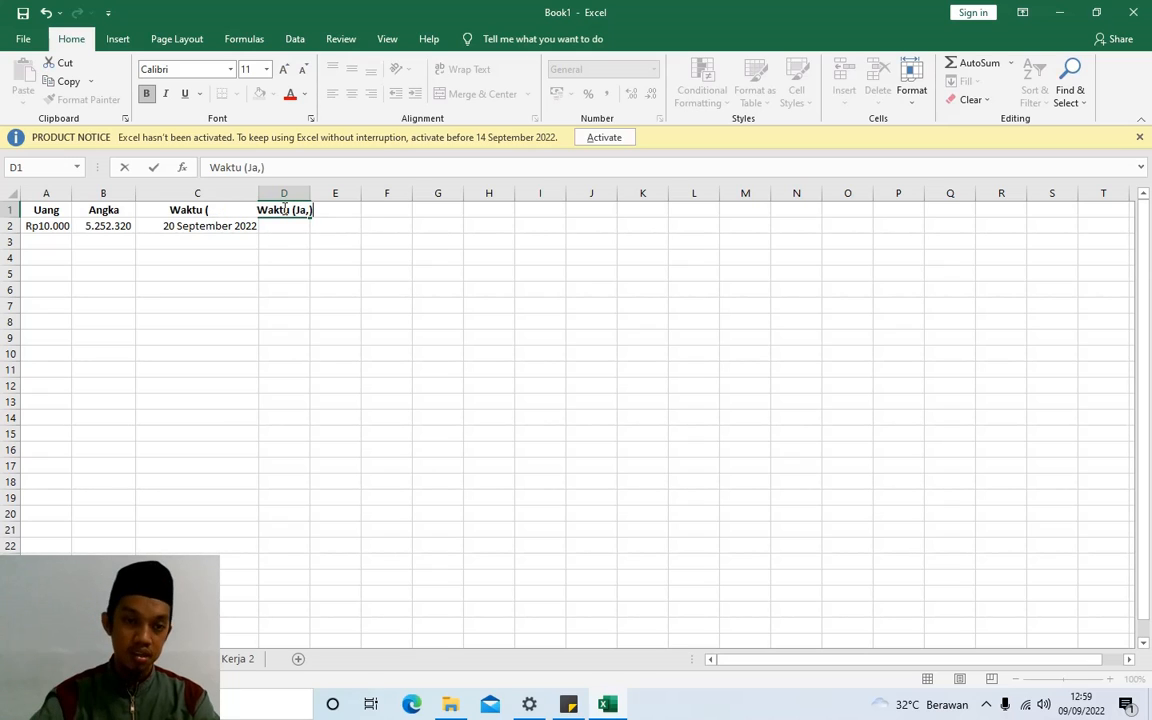
key(BackSpace)
key(BackSpace)
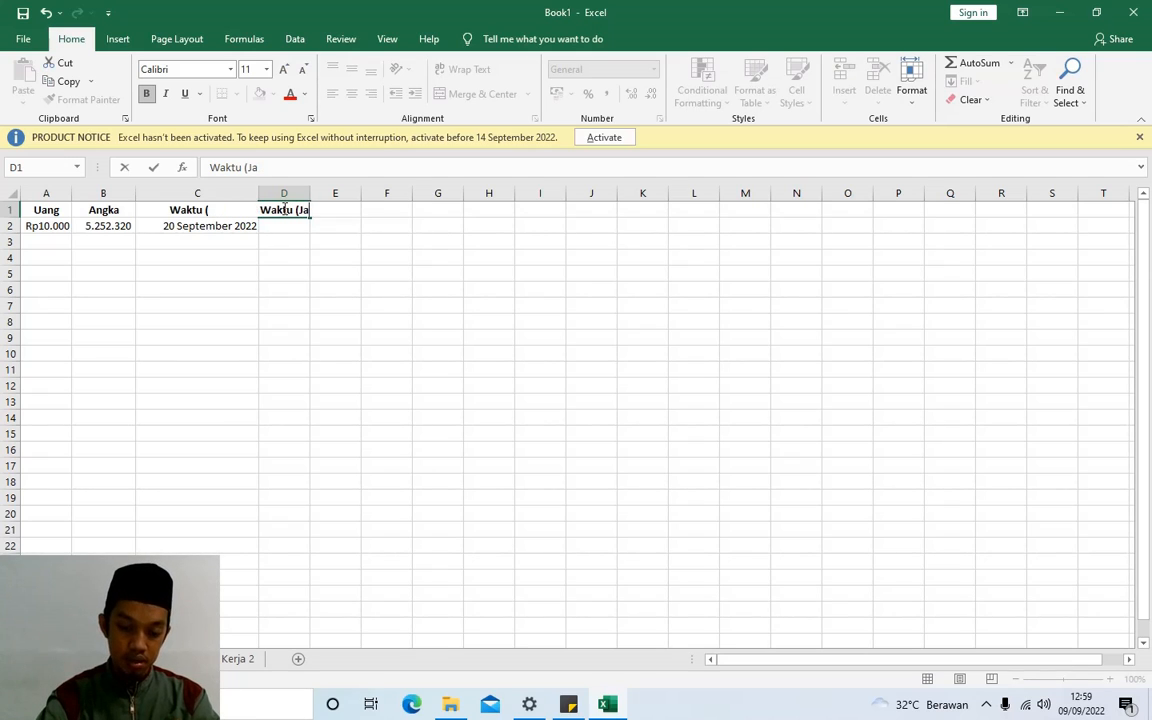
text(m))
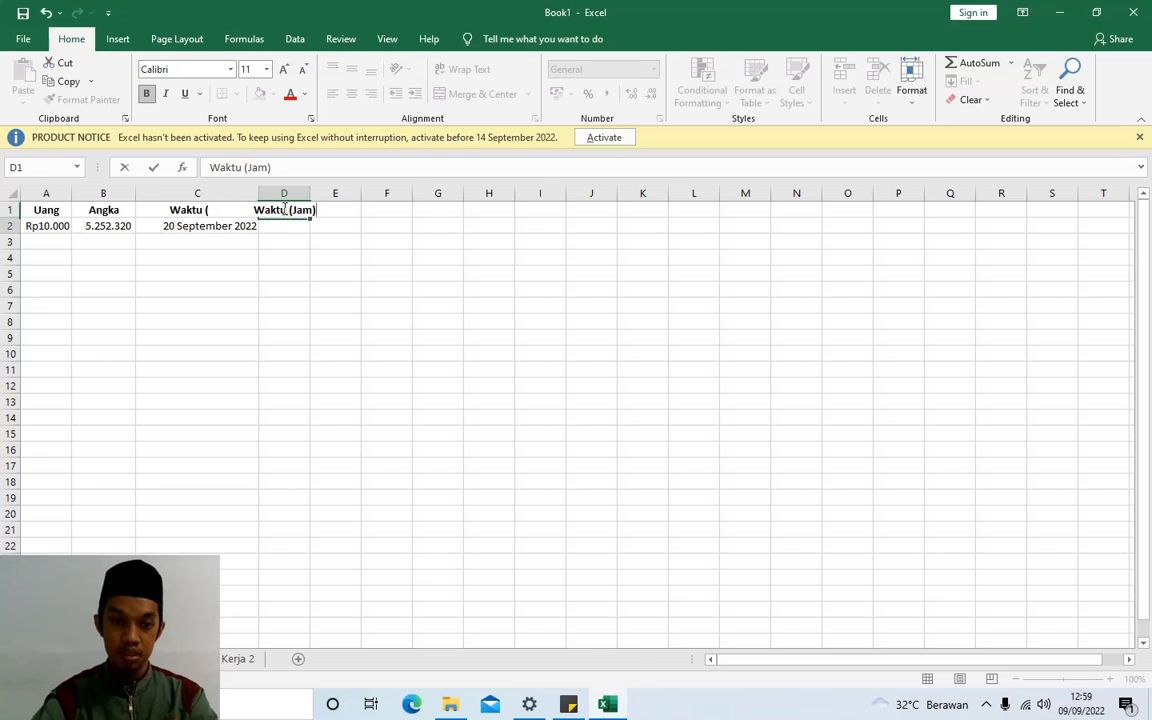
key(Return)
drag(310, 194, 359, 194)
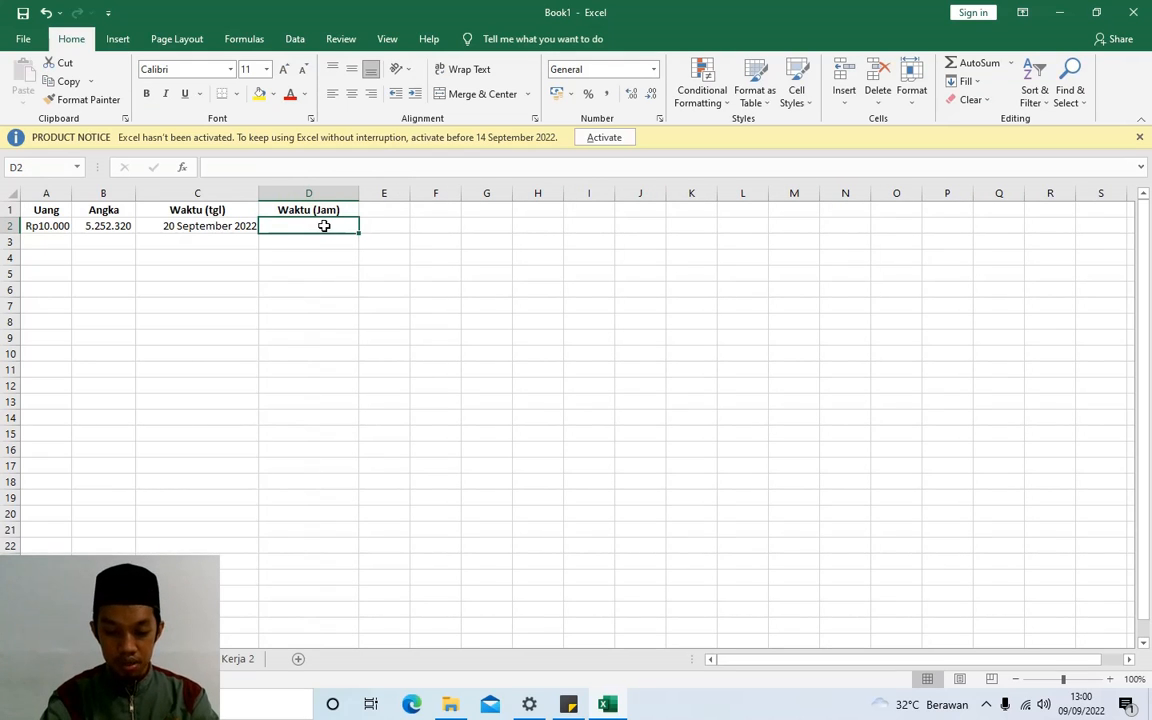
- Enter the time 09.00 in cell D2 under the Waktu (Jam) heading and inspect how it is stored
text(09)
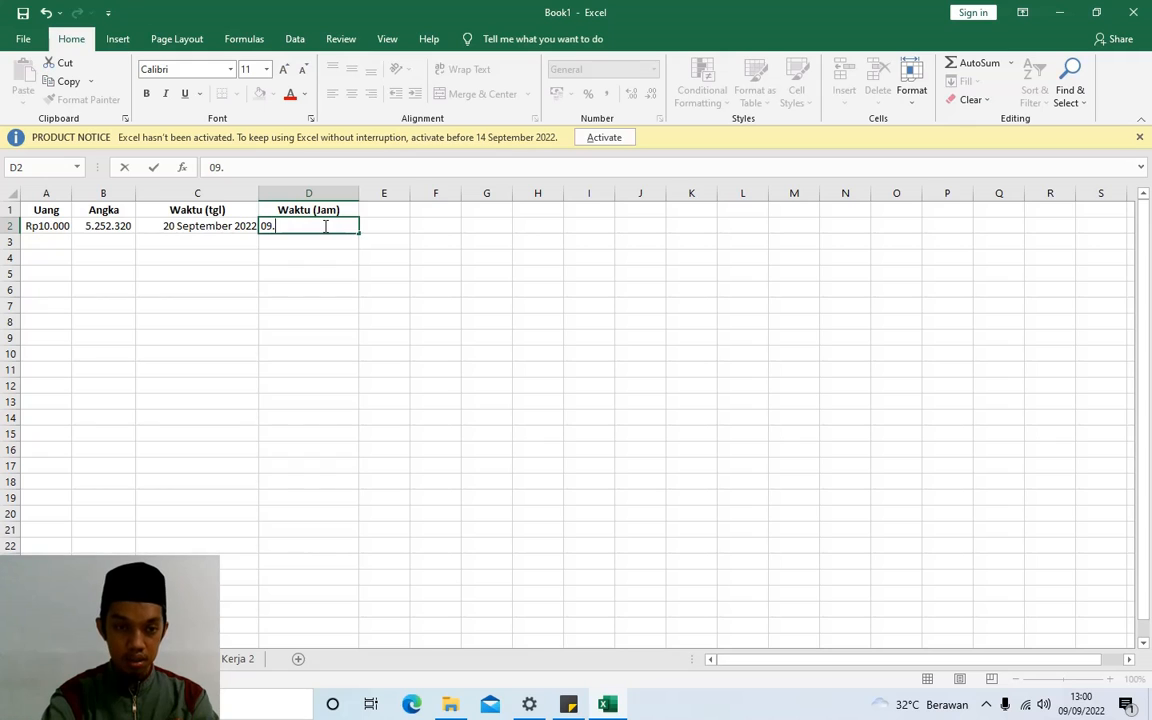
key(Return)
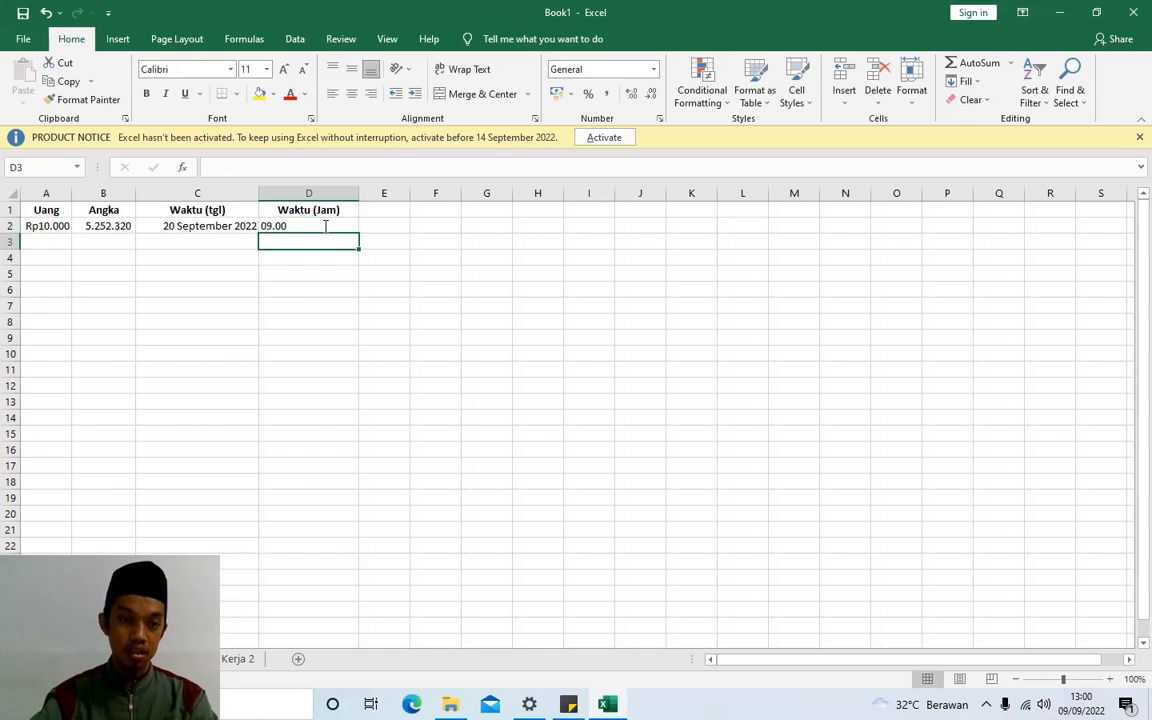
click(319, 224)
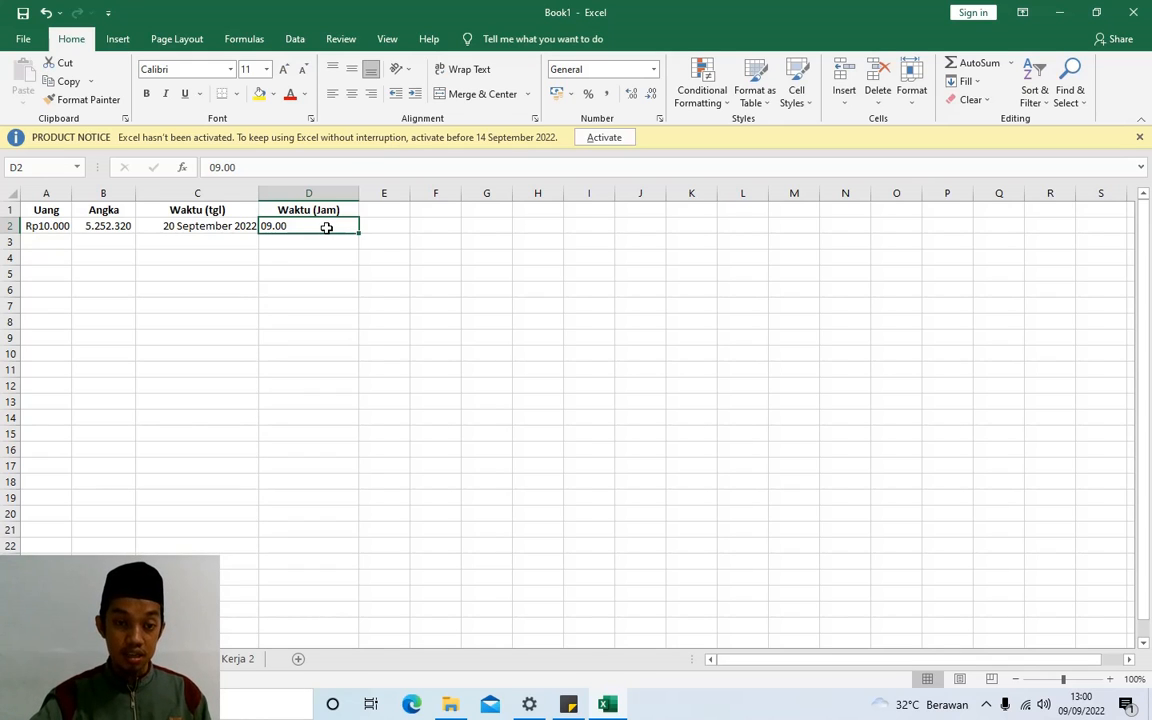
- Format cell D2 with the Time category's first 13:30 type after comparing the other time types
right_click(326, 228)
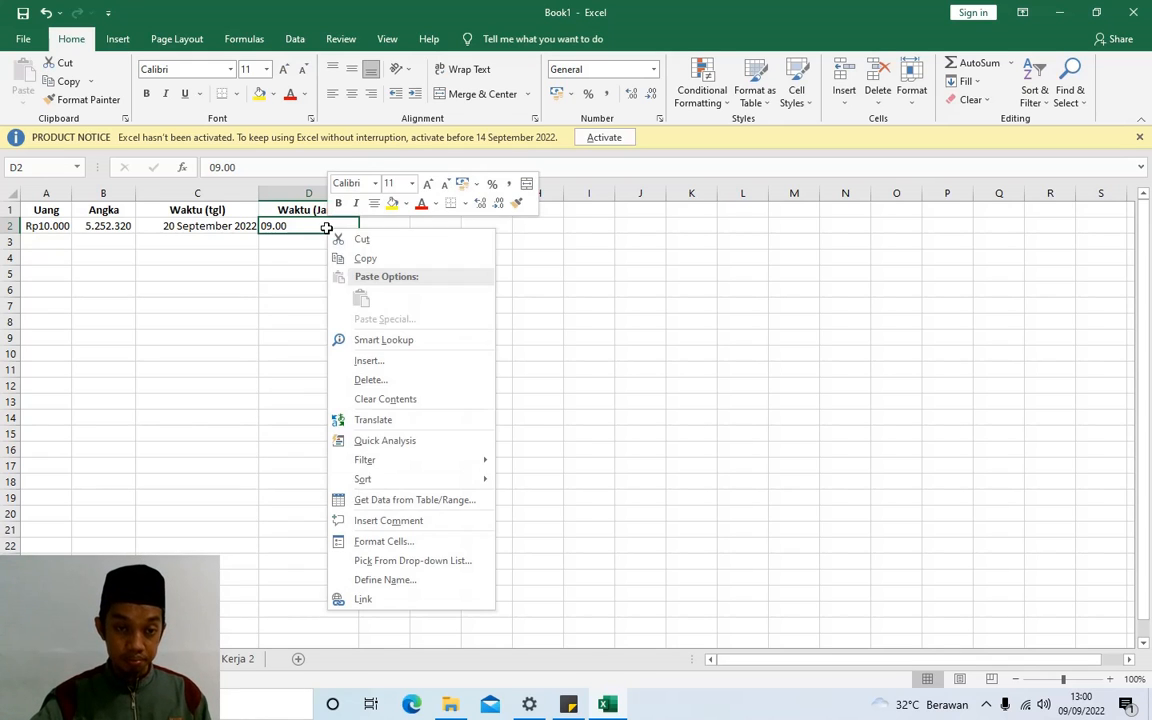
click(404, 542)
drag(442, 314, 695, 219)
click(463, 340)
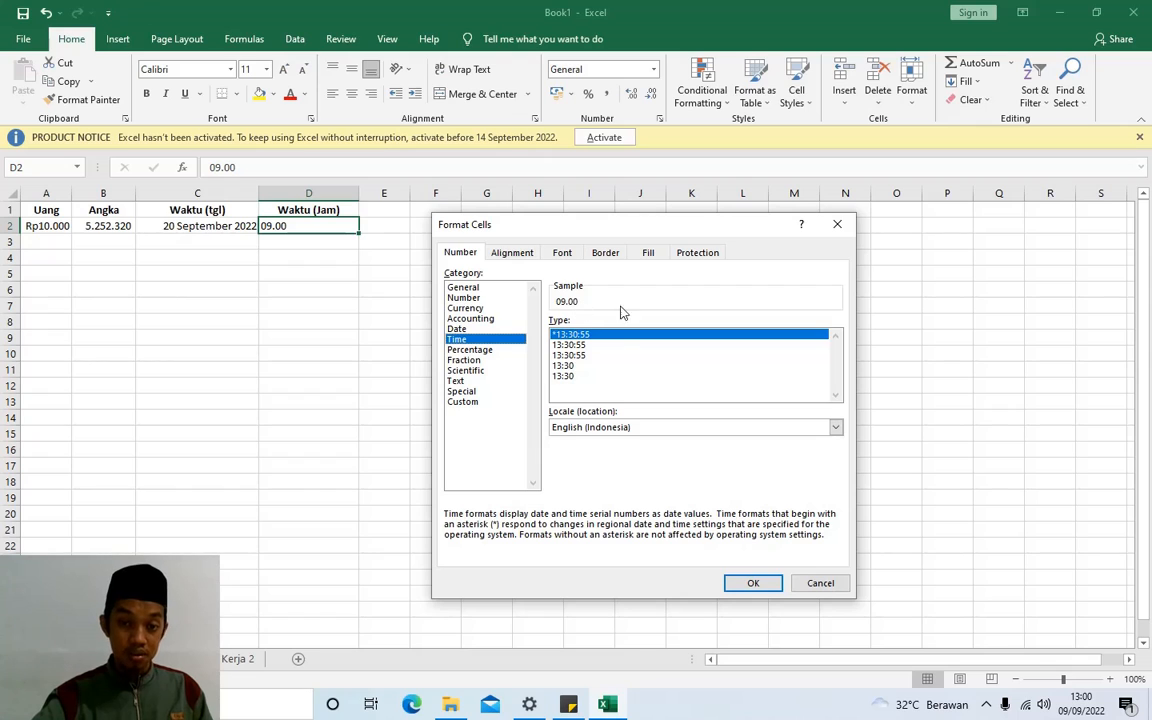
click(592, 377)
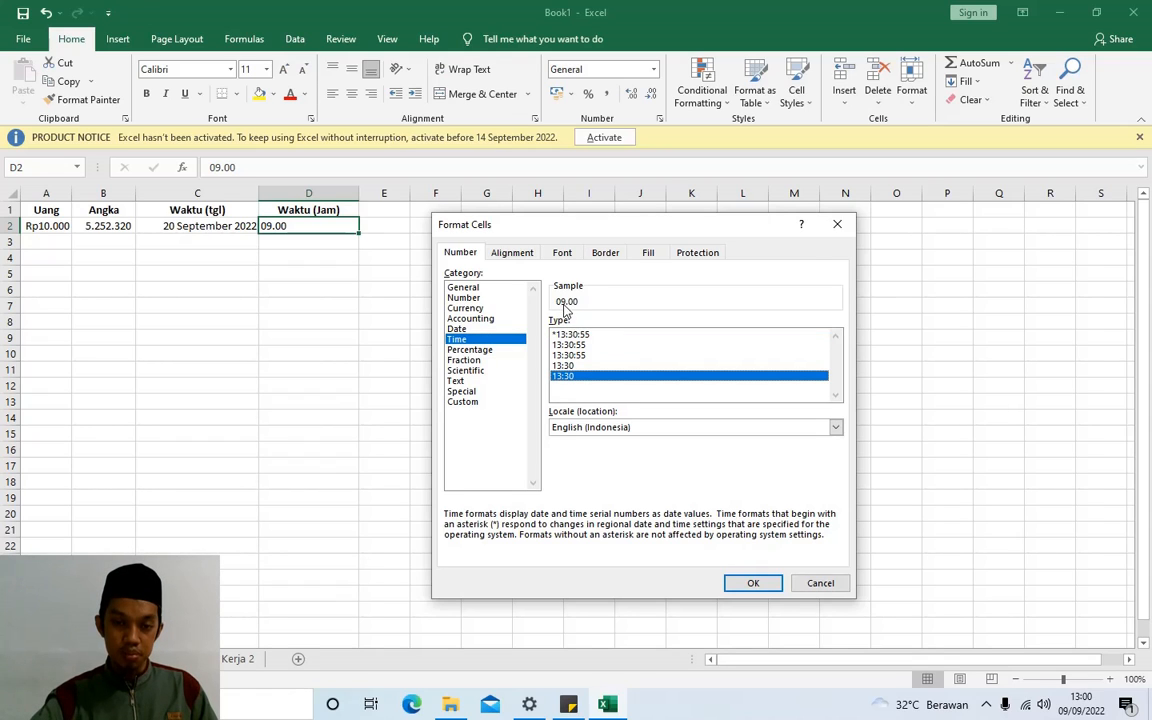
click(585, 366)
click(590, 355)
click(587, 345)
click(583, 356)
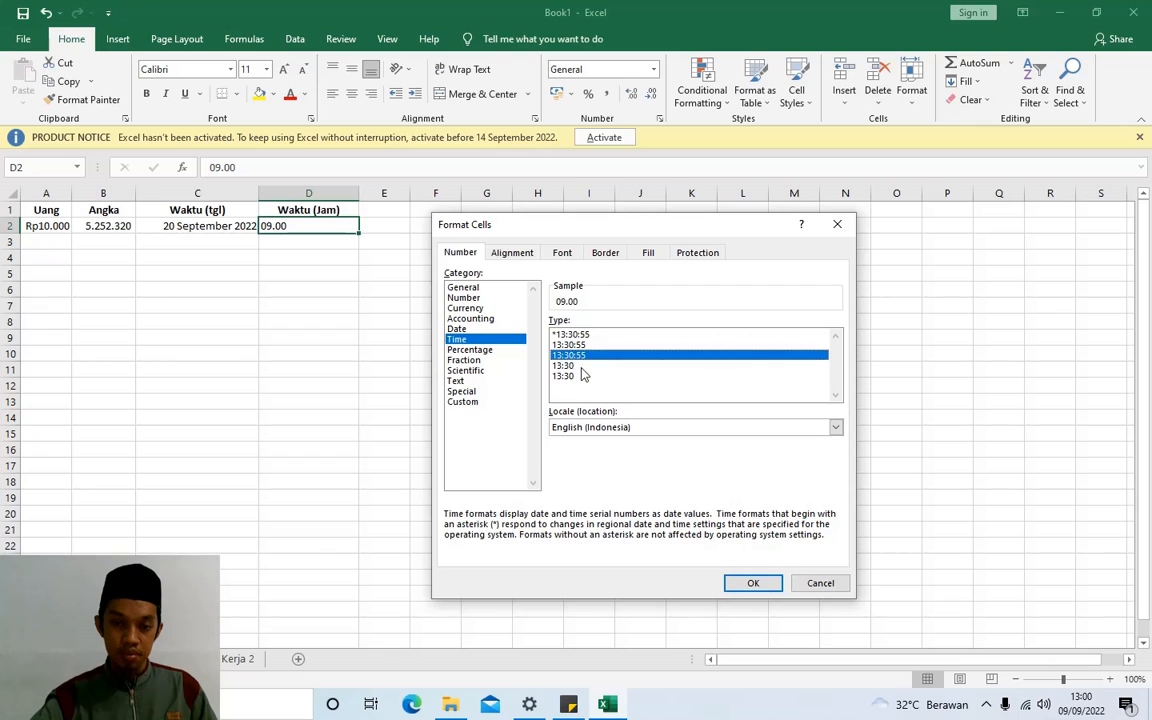
click(577, 365)
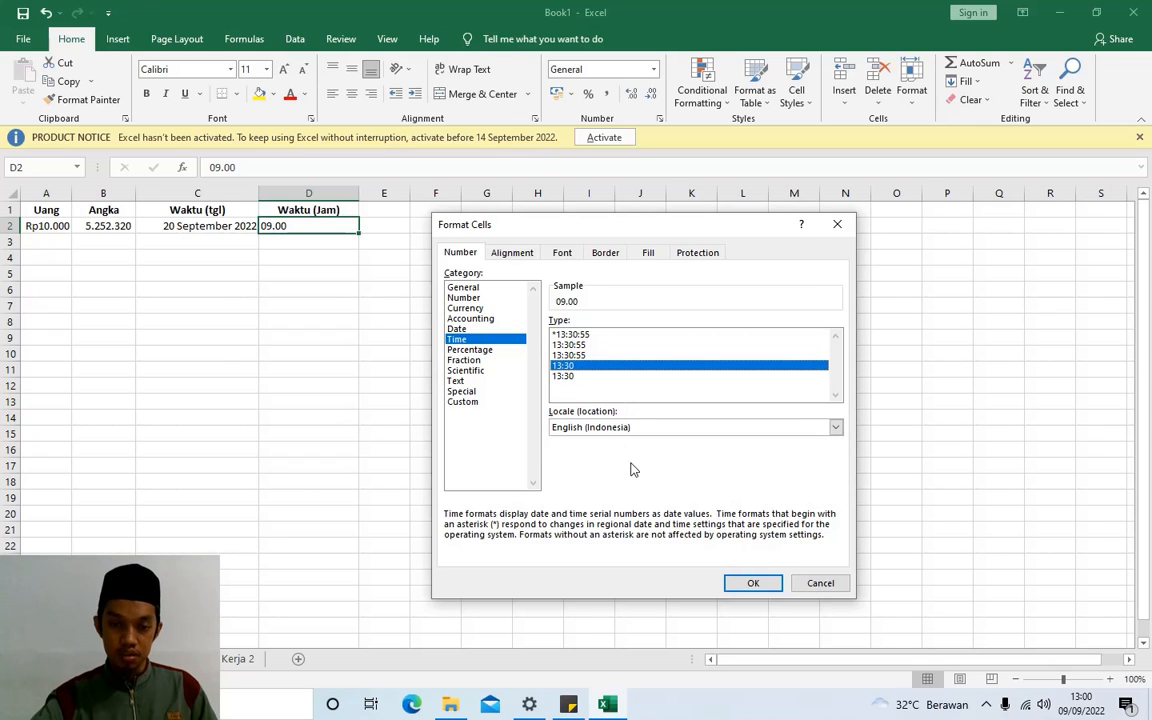
click(742, 584)
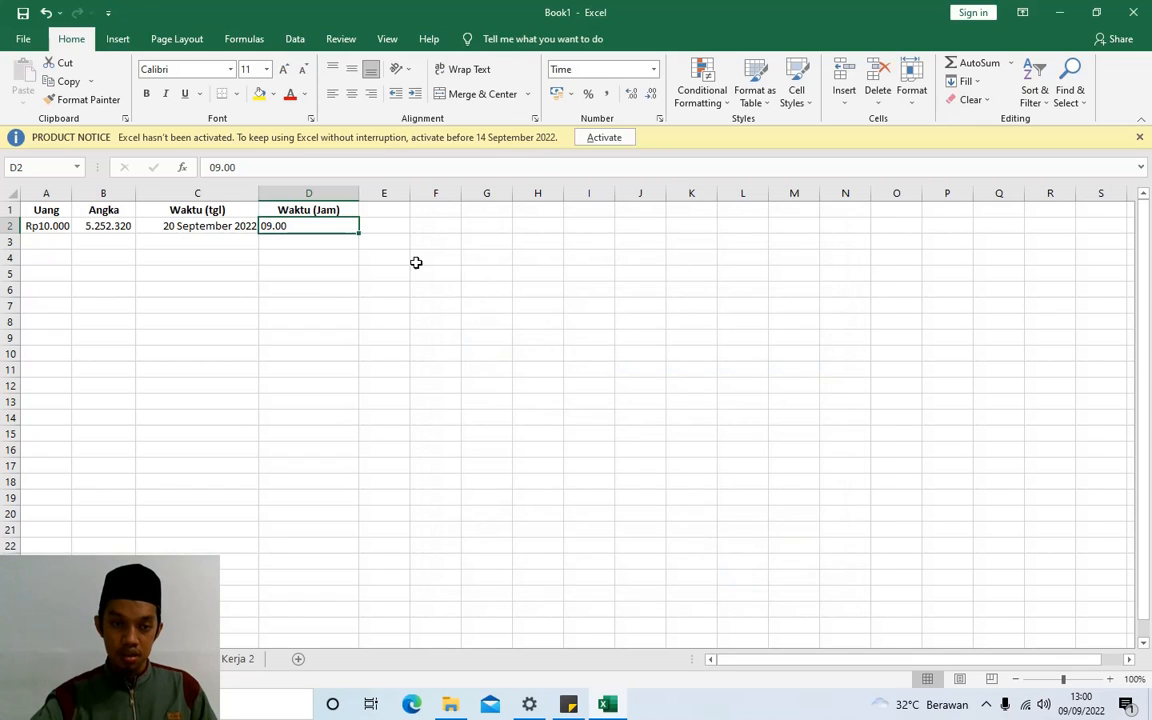
- Examine the time types and locale list in cell D2's number format without applying a change
click(339, 262)
click(335, 230)
right_click(335, 230)
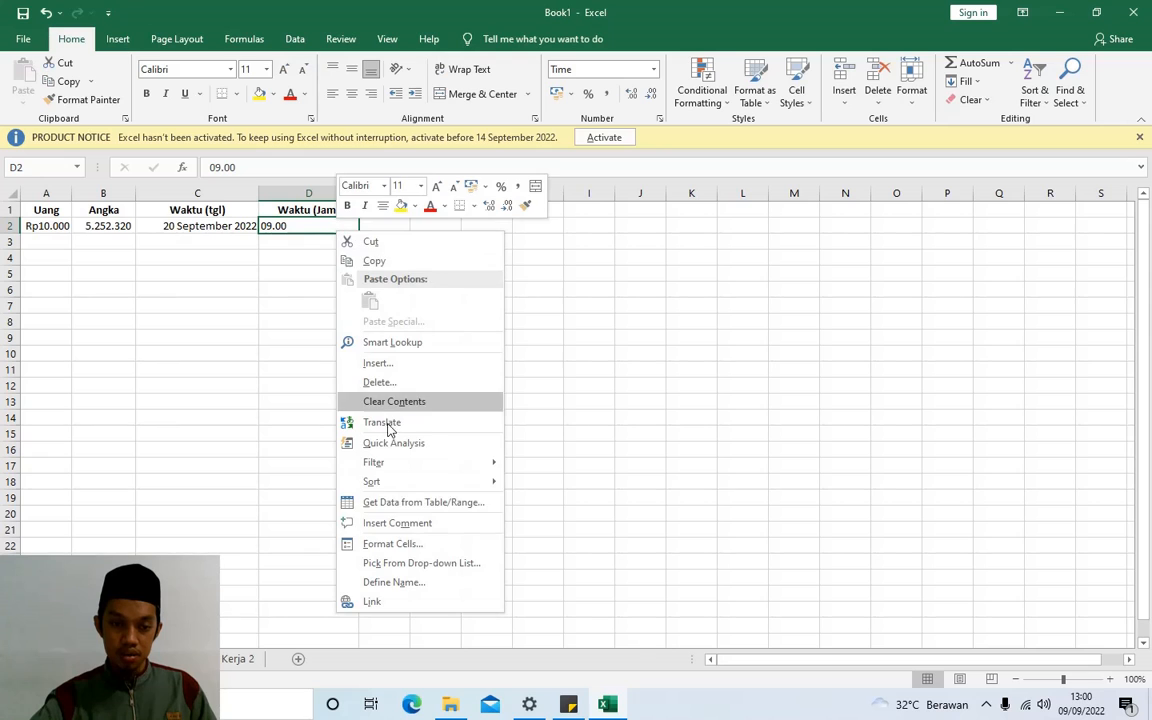
click(426, 540)
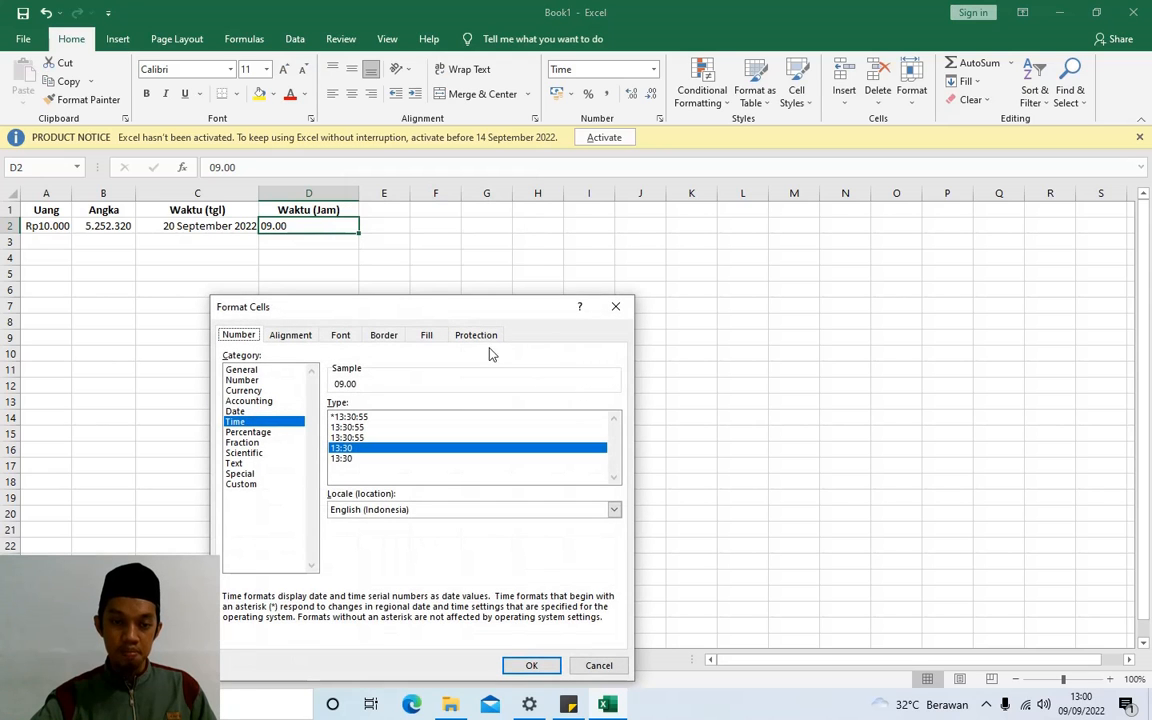
drag(432, 305, 723, 286)
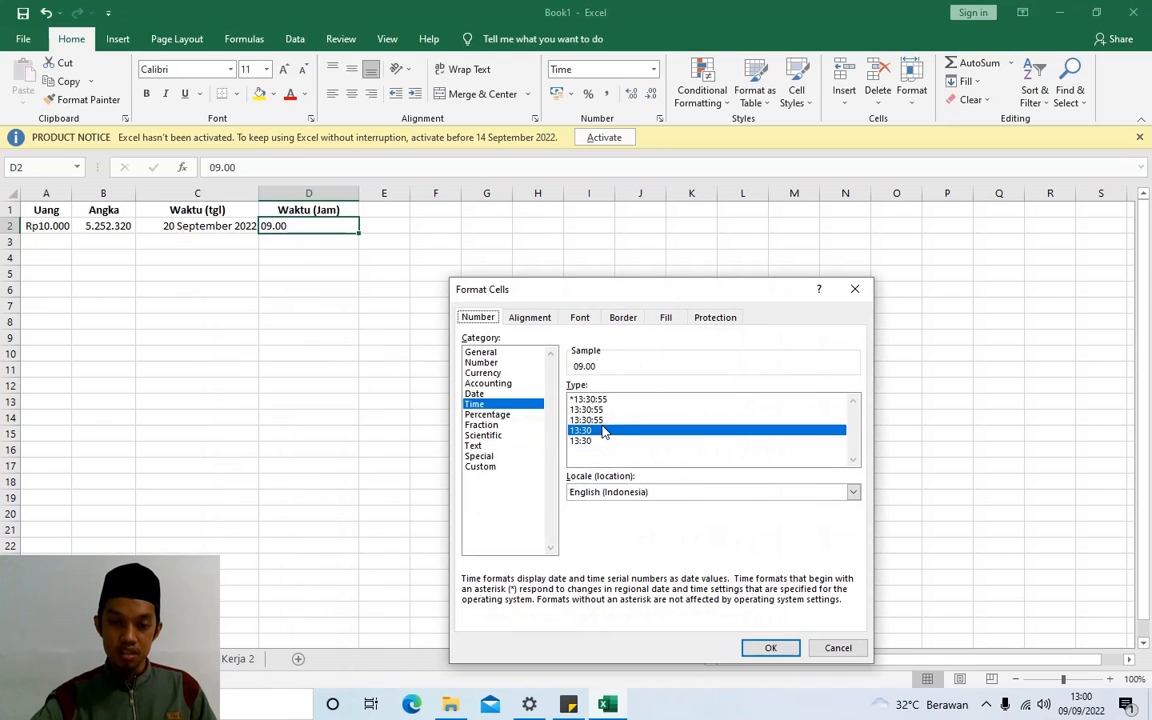
click(605, 420)
click(610, 409)
click(615, 399)
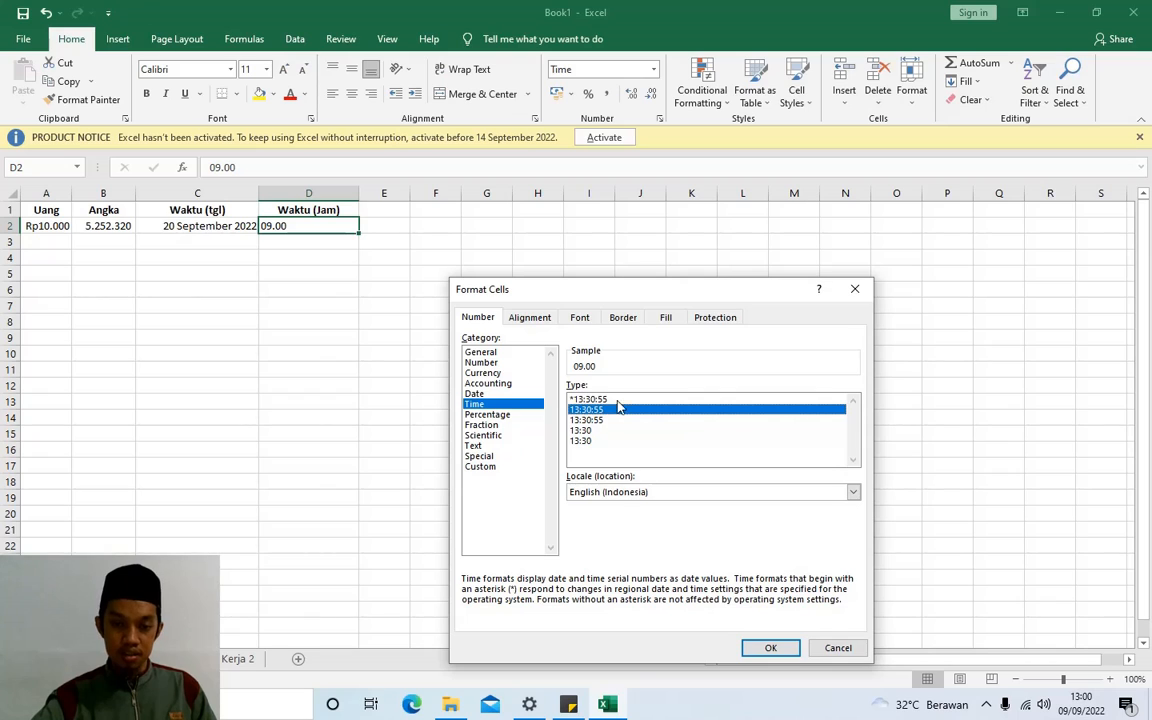
click(631, 491)
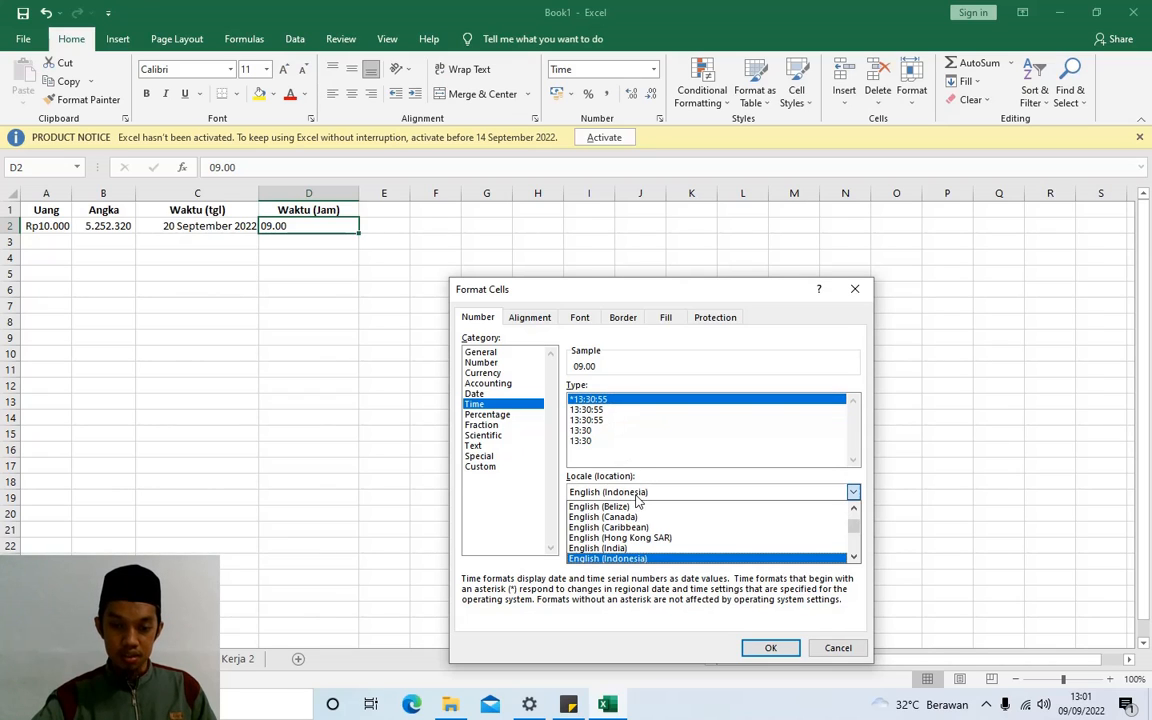
click(697, 388)
click(680, 410)
click(678, 398)
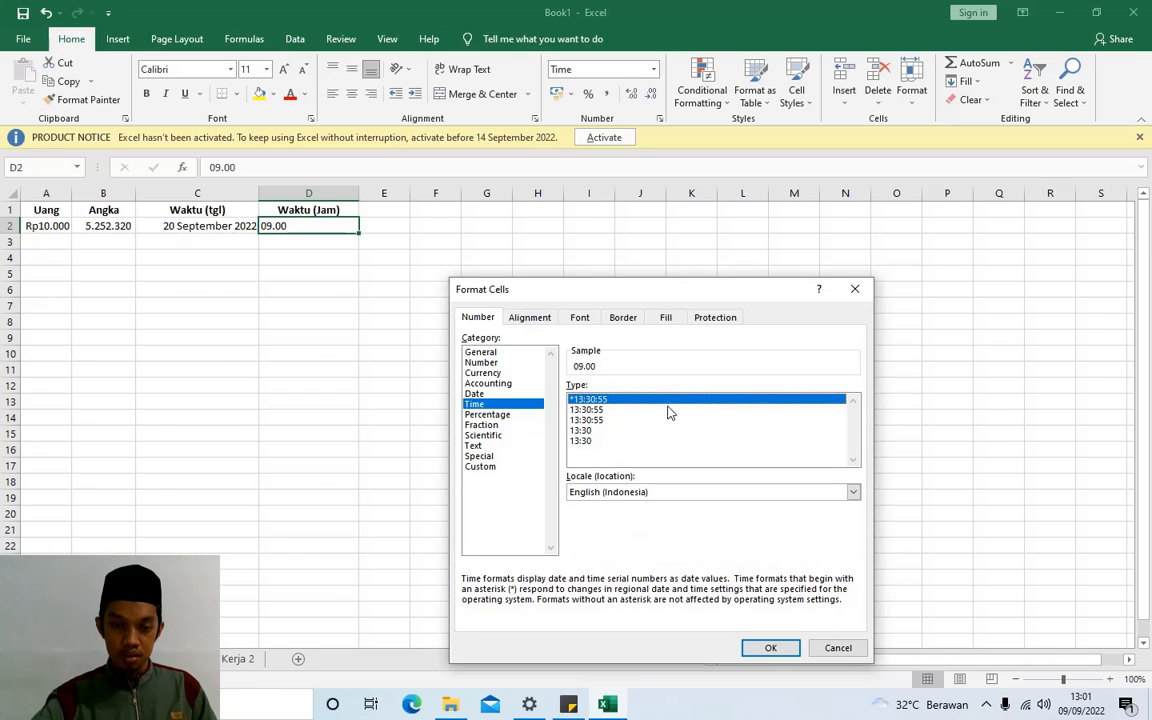
click(669, 410)
click(655, 431)
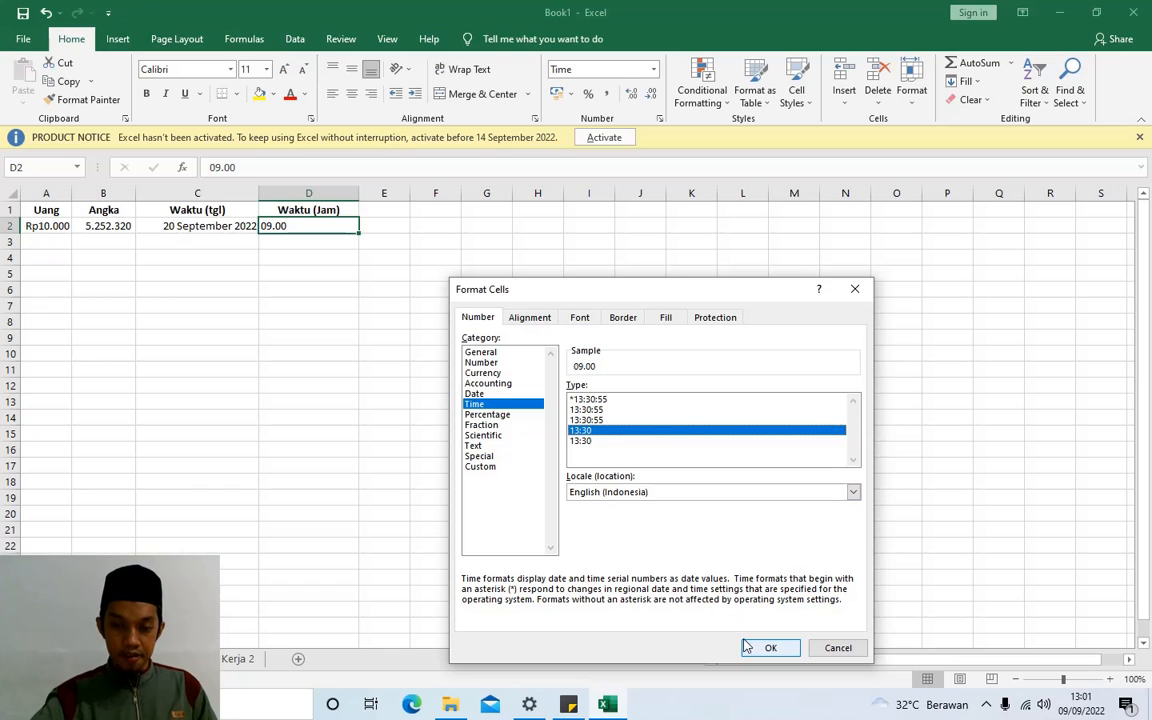
click(820, 648)
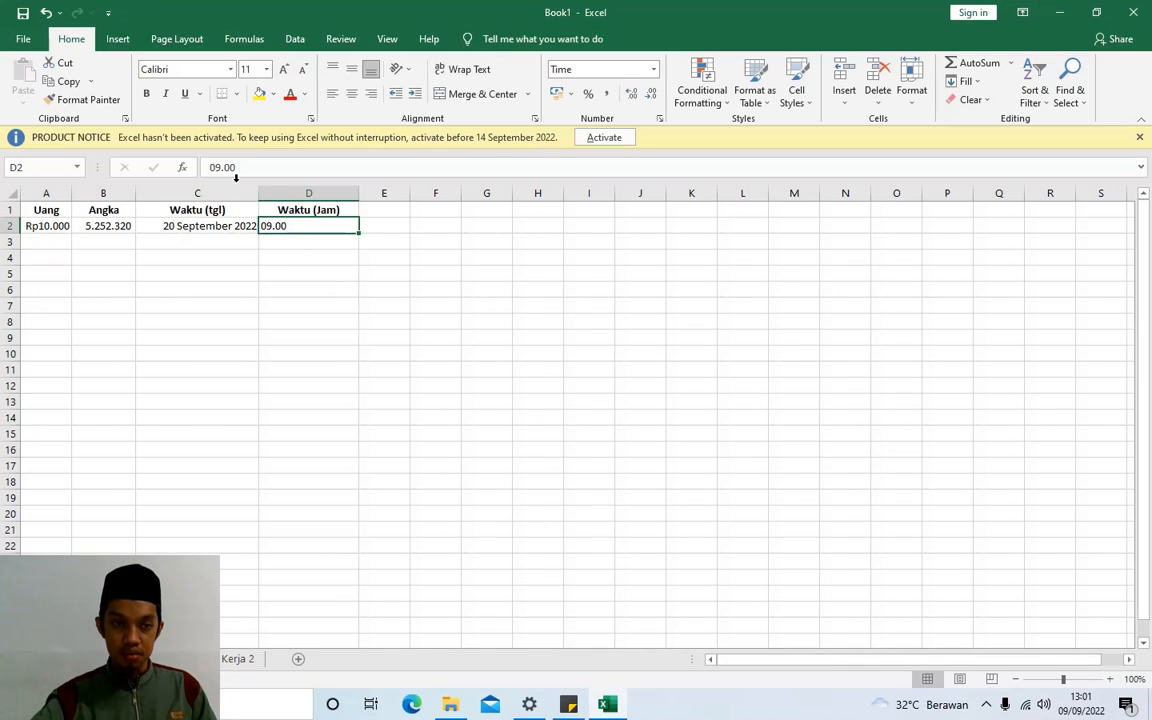
- Replace the period with a colon in cell D2 so it reads 09:00, and check how the time is stored
double_click(319, 231)
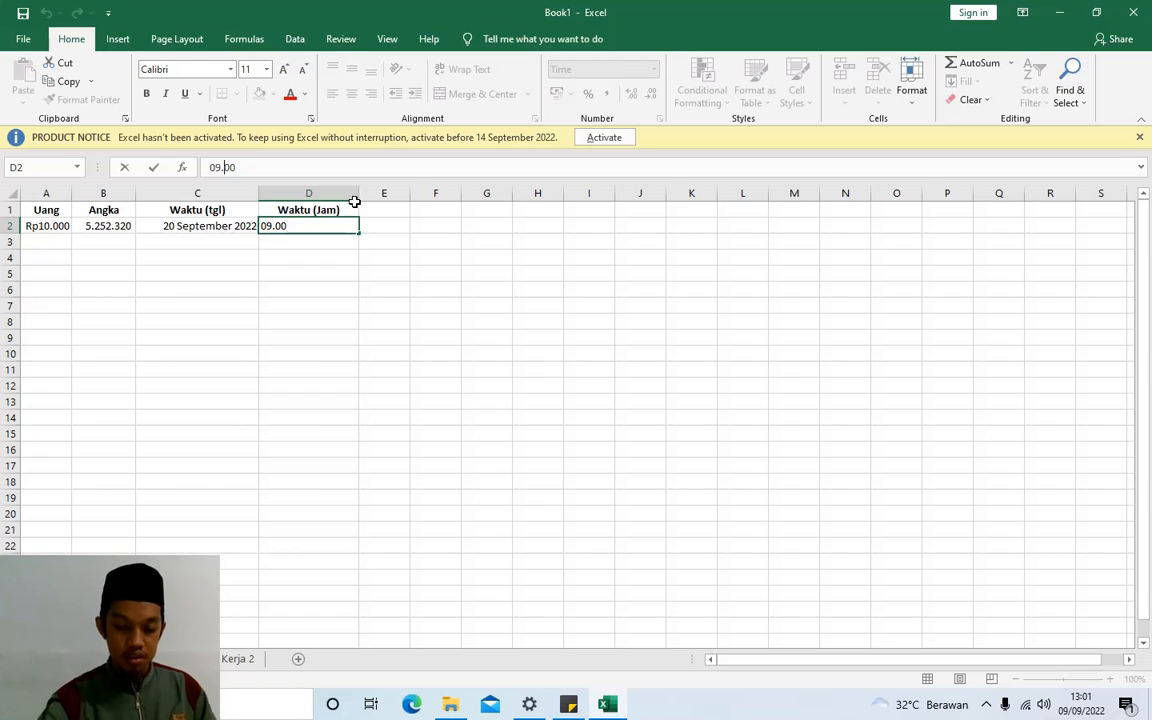
key(BackSpace)
text(:)
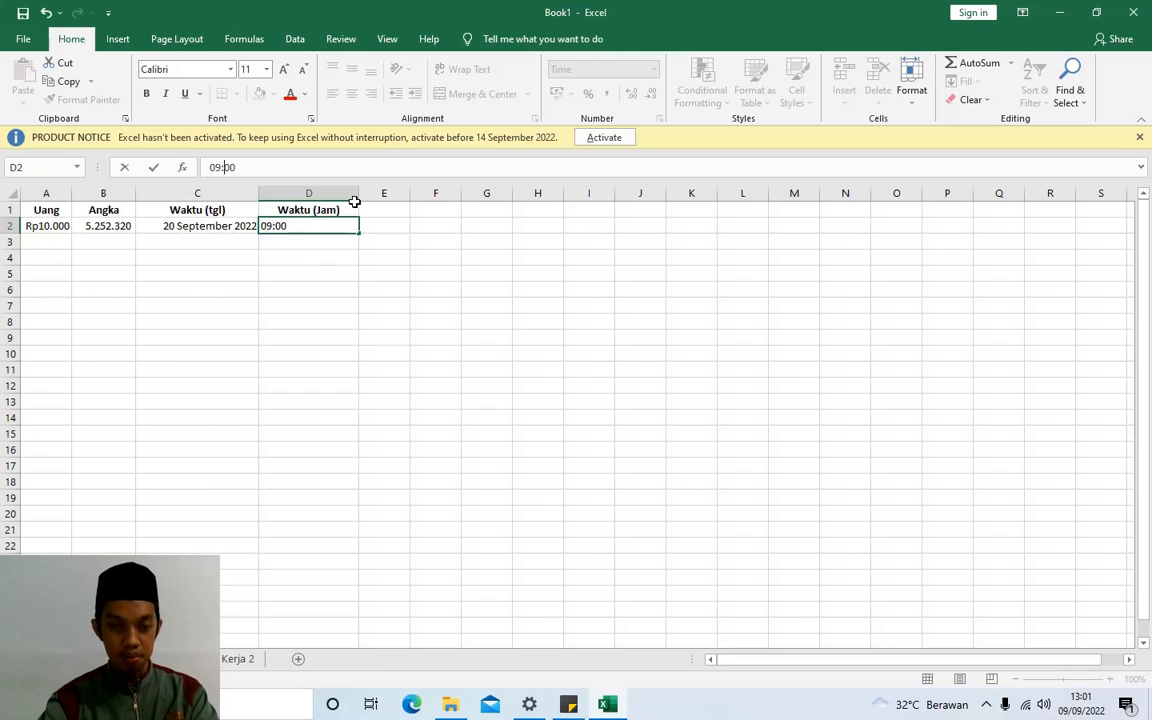
key(Return)
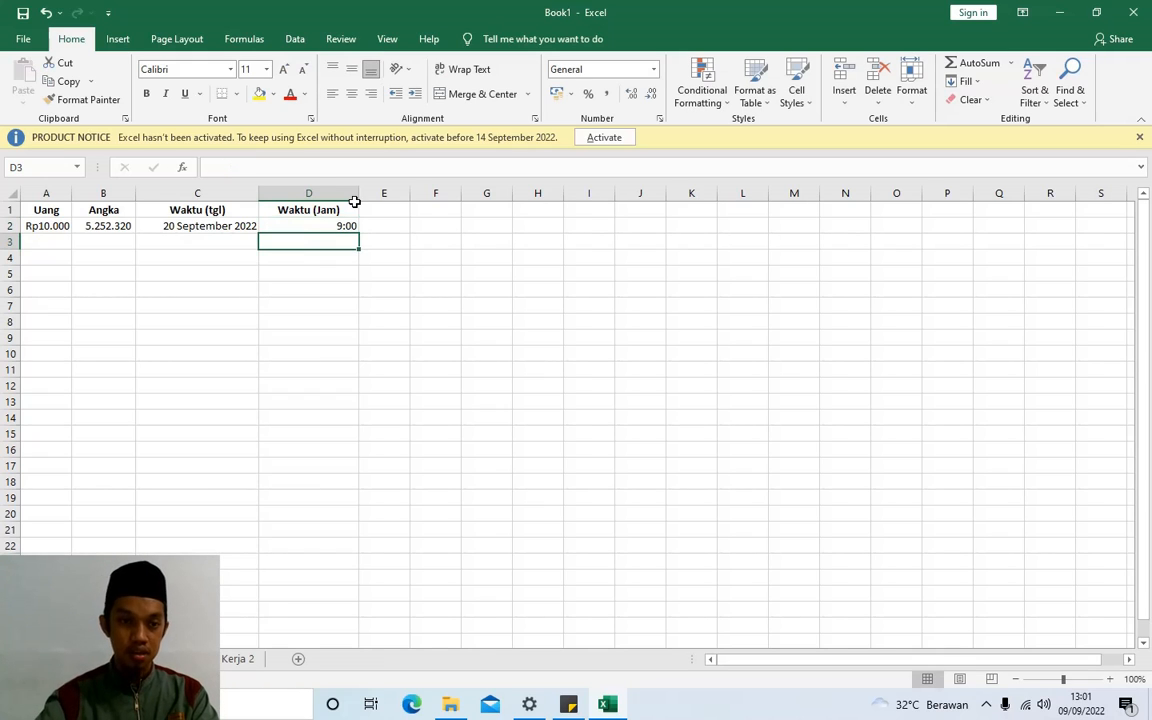
click(299, 227)
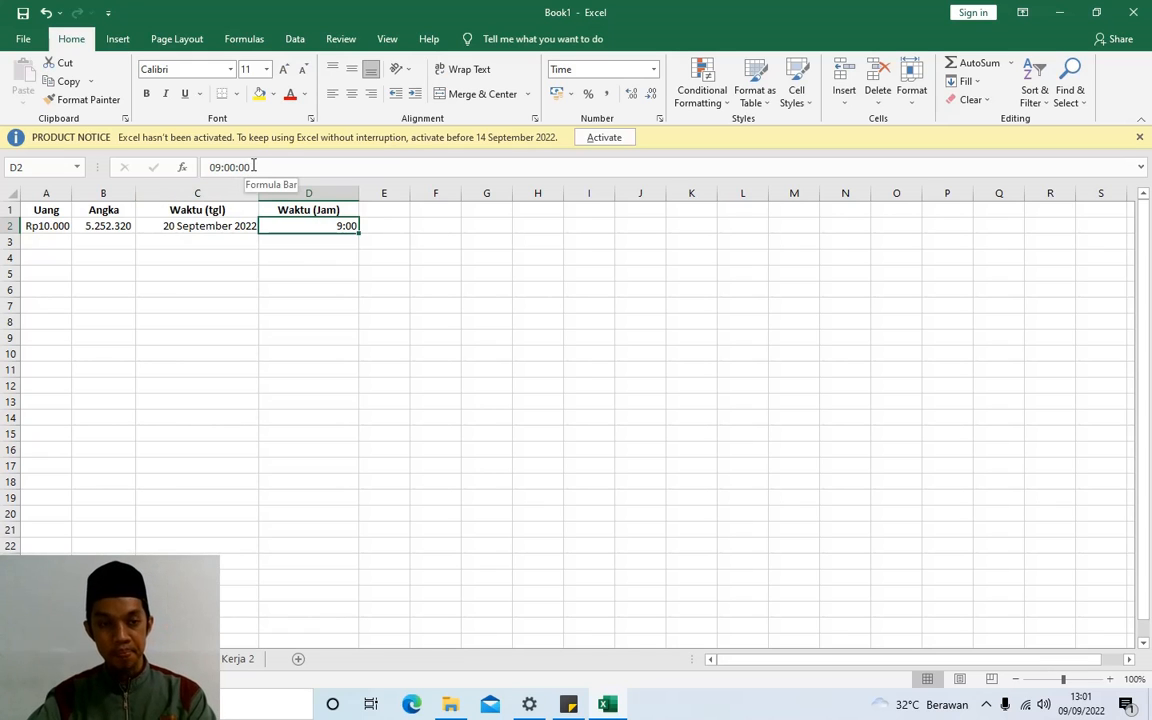
mouse_move(252, 167)
mouse_down()
mouse_move(204, 169)
mouse_move(247, 170)
mouse_up()
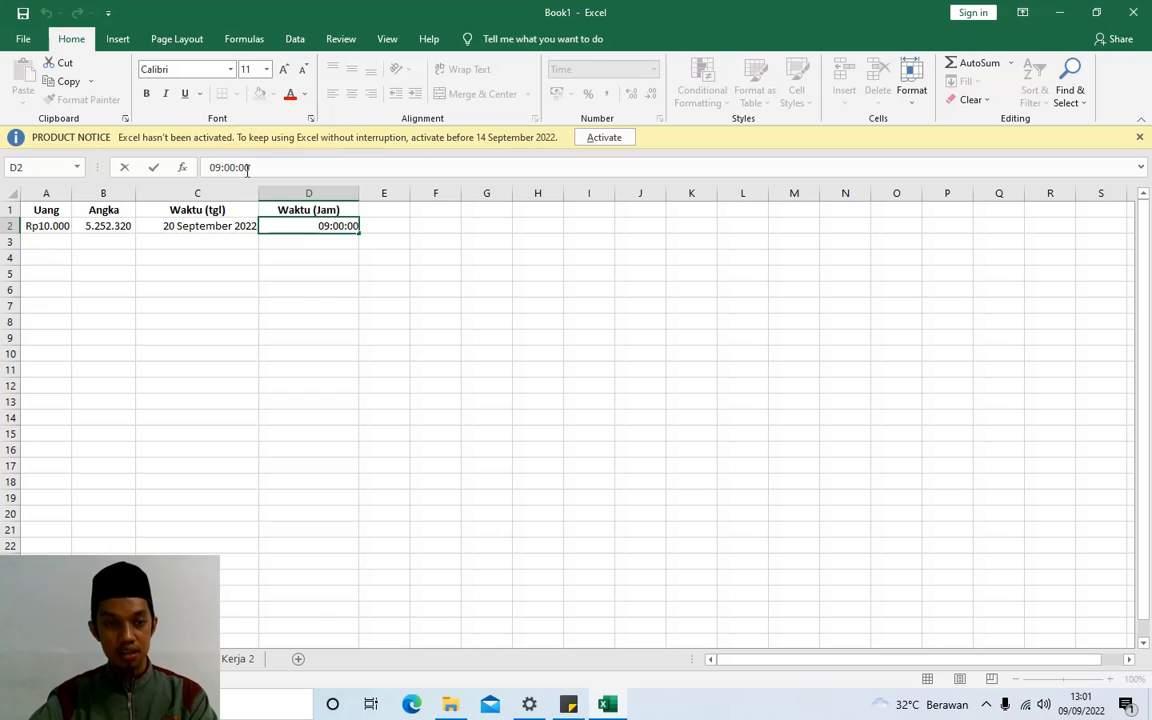
right_click(311, 227)
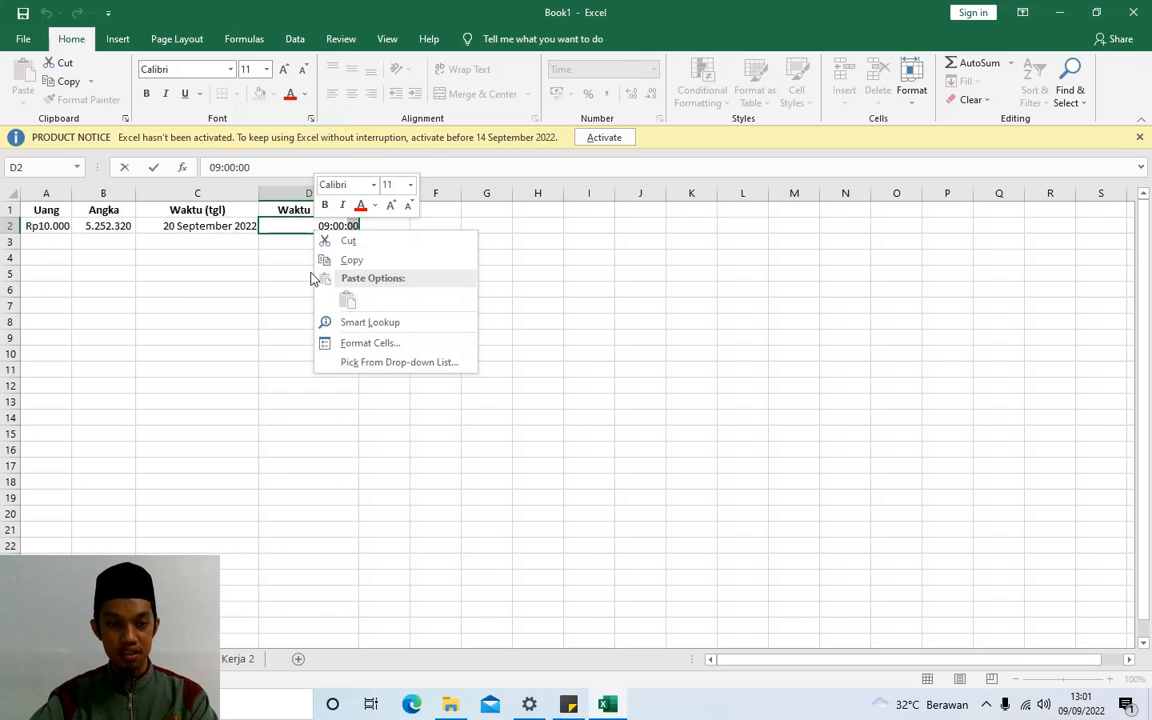
right_click(287, 225)
key(Escape)
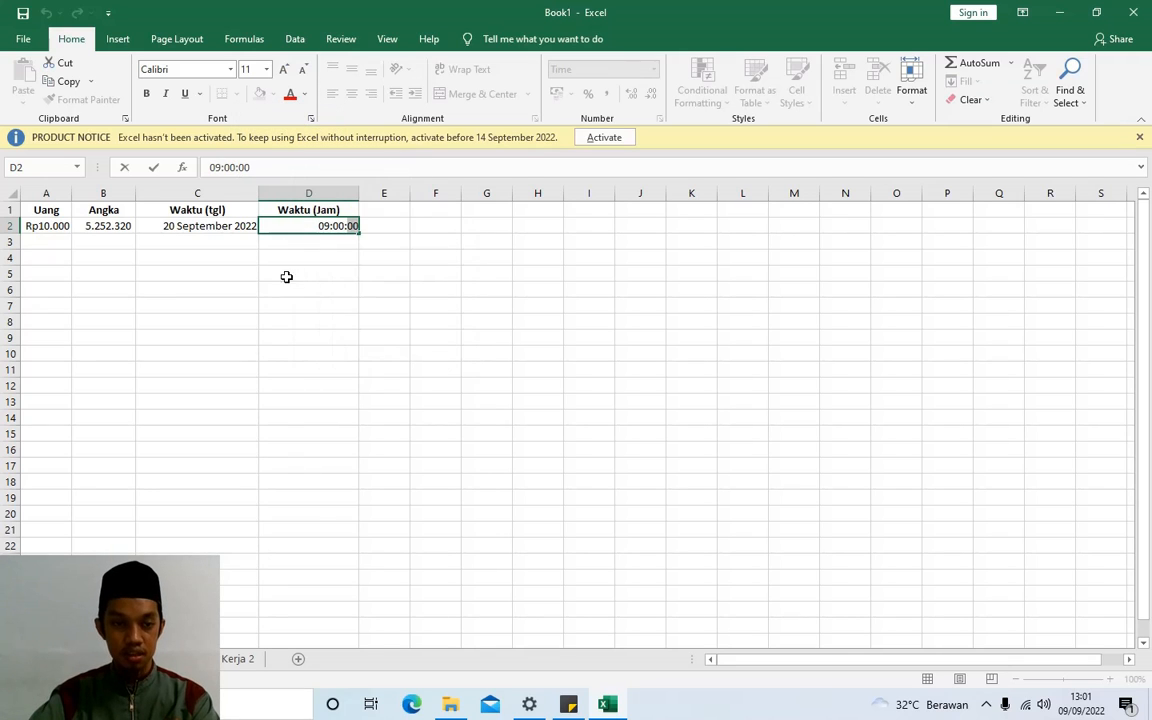
right_click(295, 224)
key(Escape)
click(280, 290)
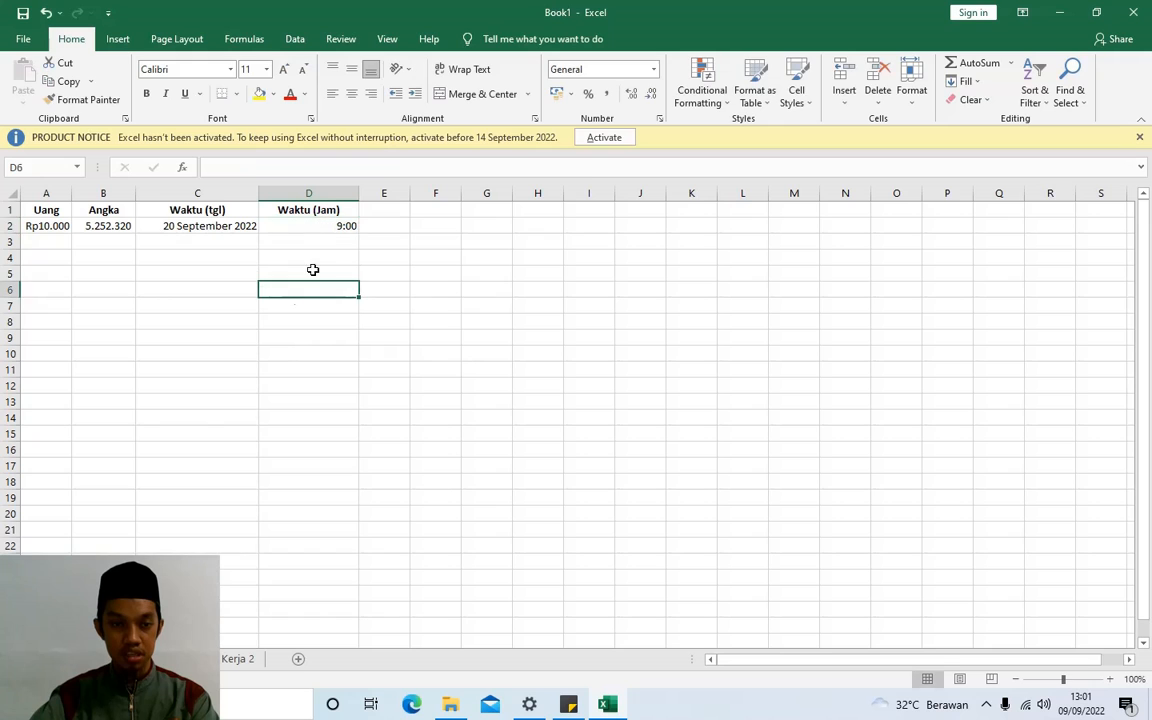
- Format the time in cell D2 with the second non-asterisk 13:30:55 type so seconds are shown without a leading zero
click(316, 225)
right_click(316, 225)
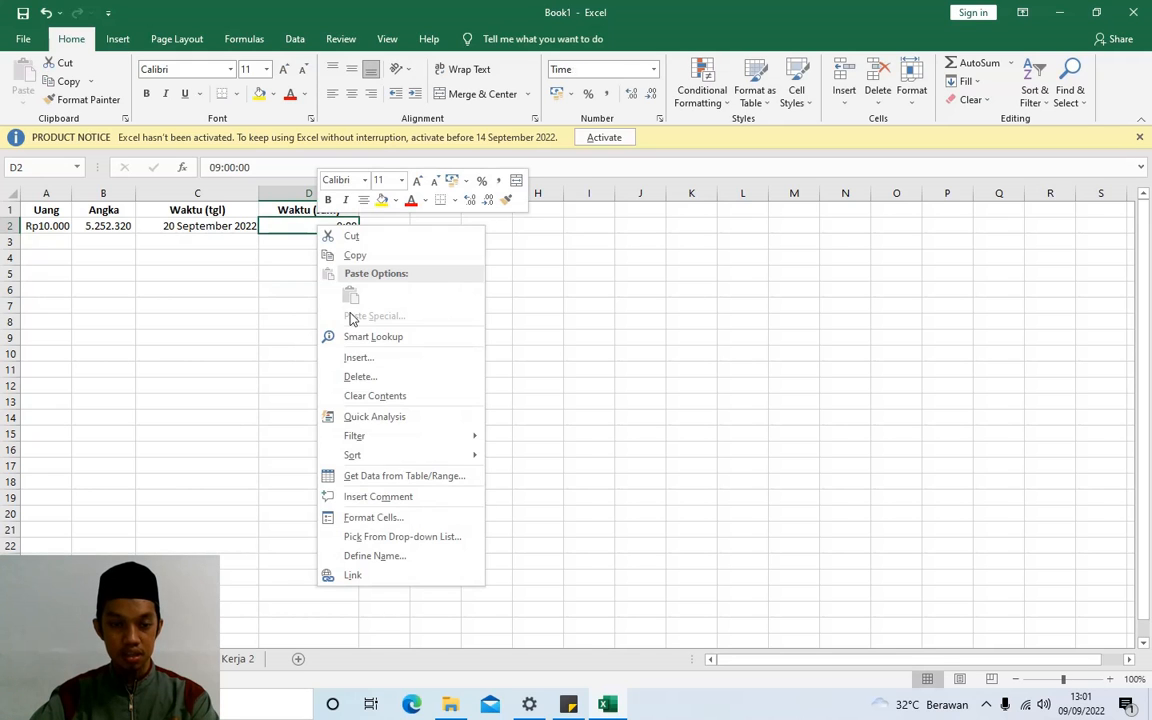
click(328, 517)
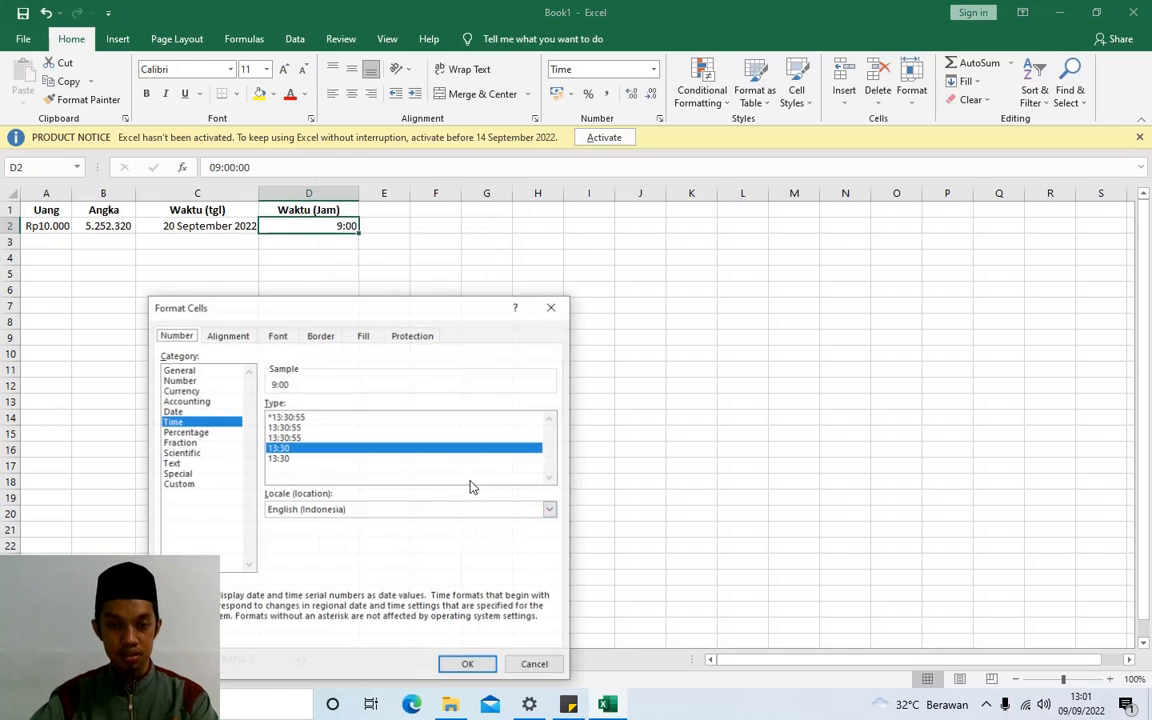
drag(401, 312, 676, 249)
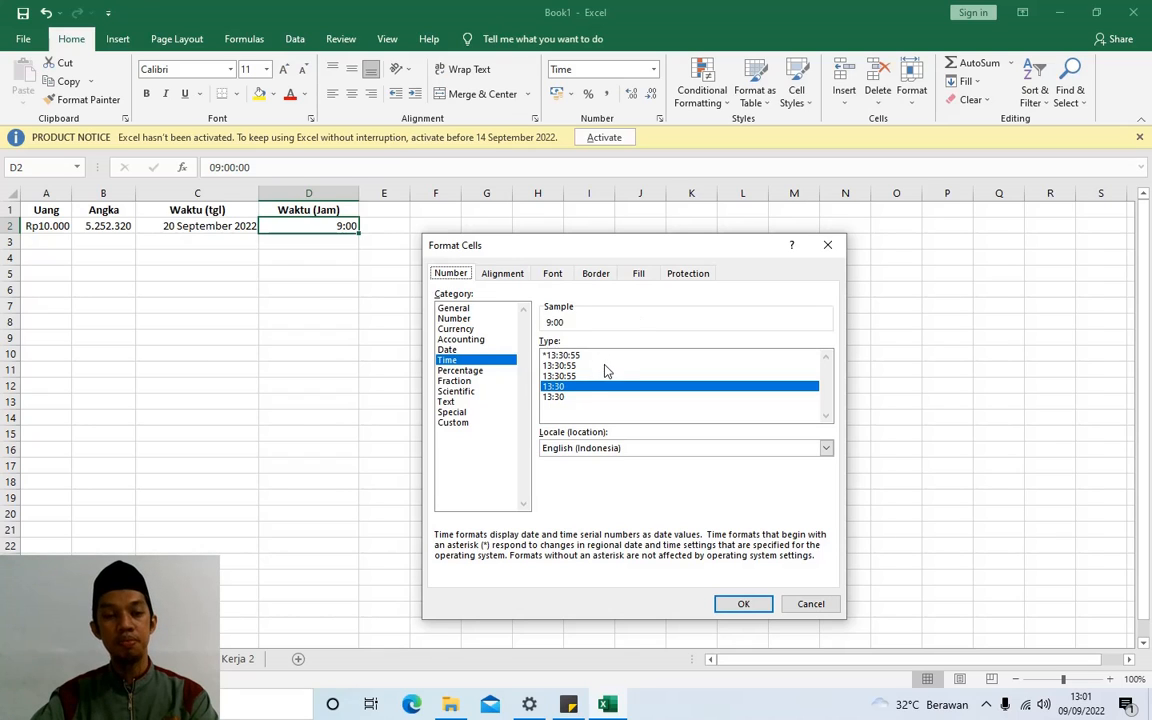
click(566, 398)
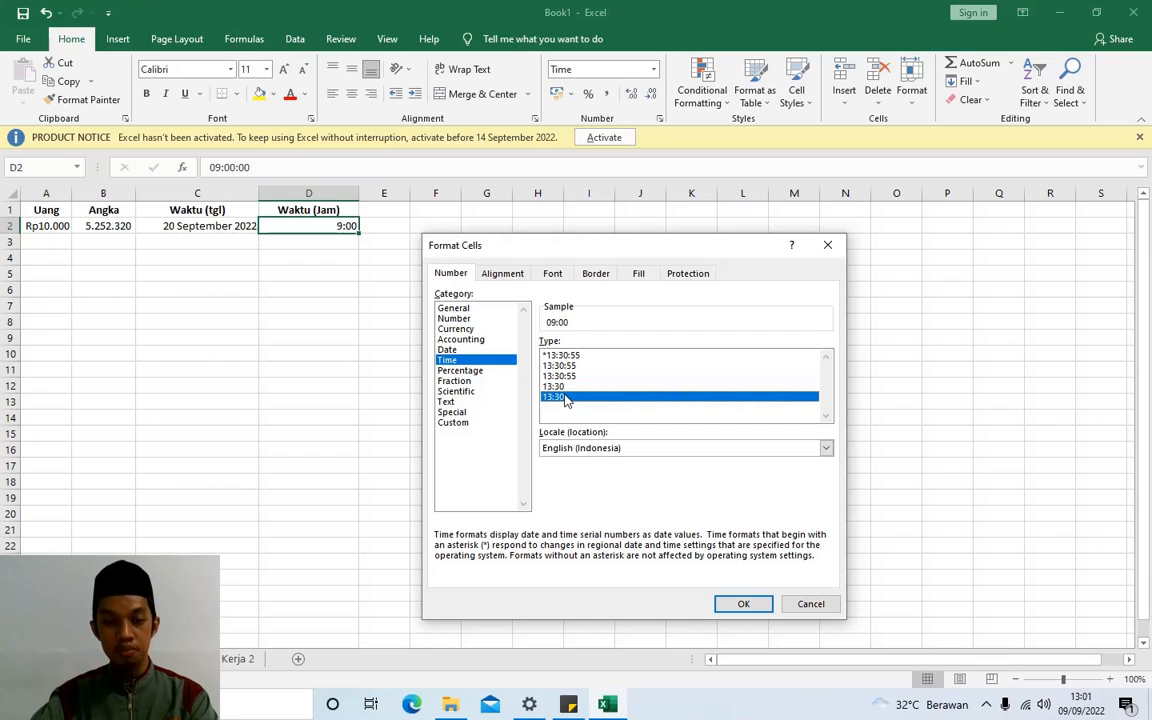
click(580, 378)
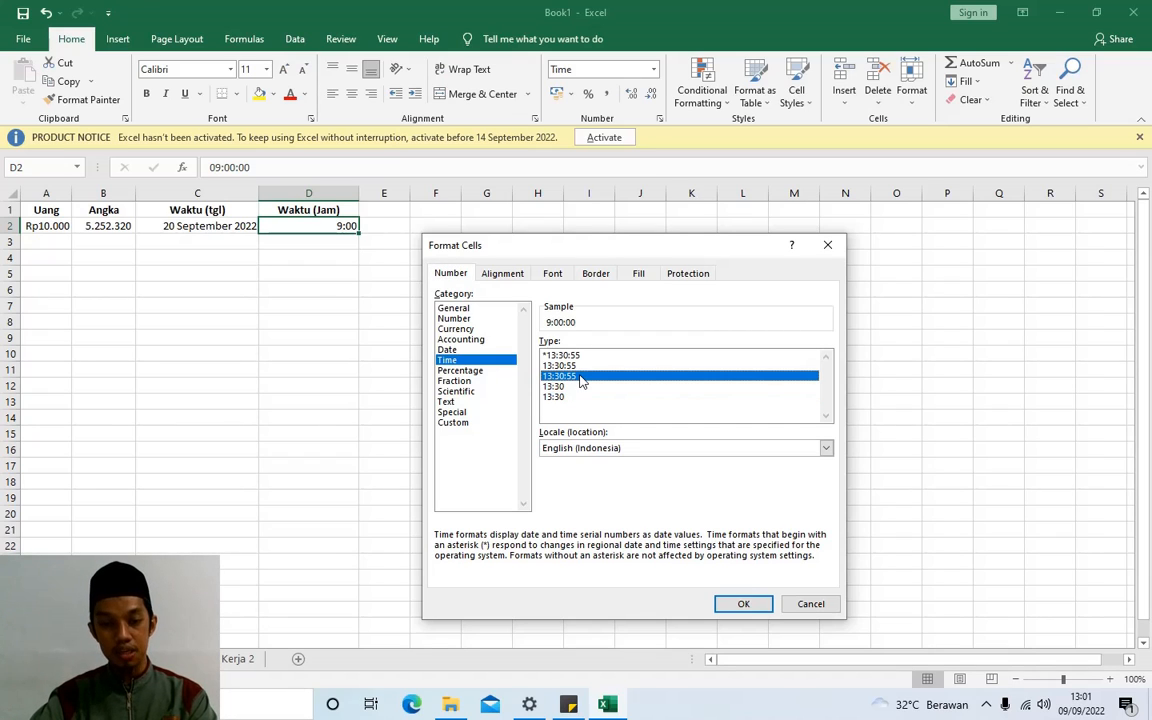
click(751, 603)
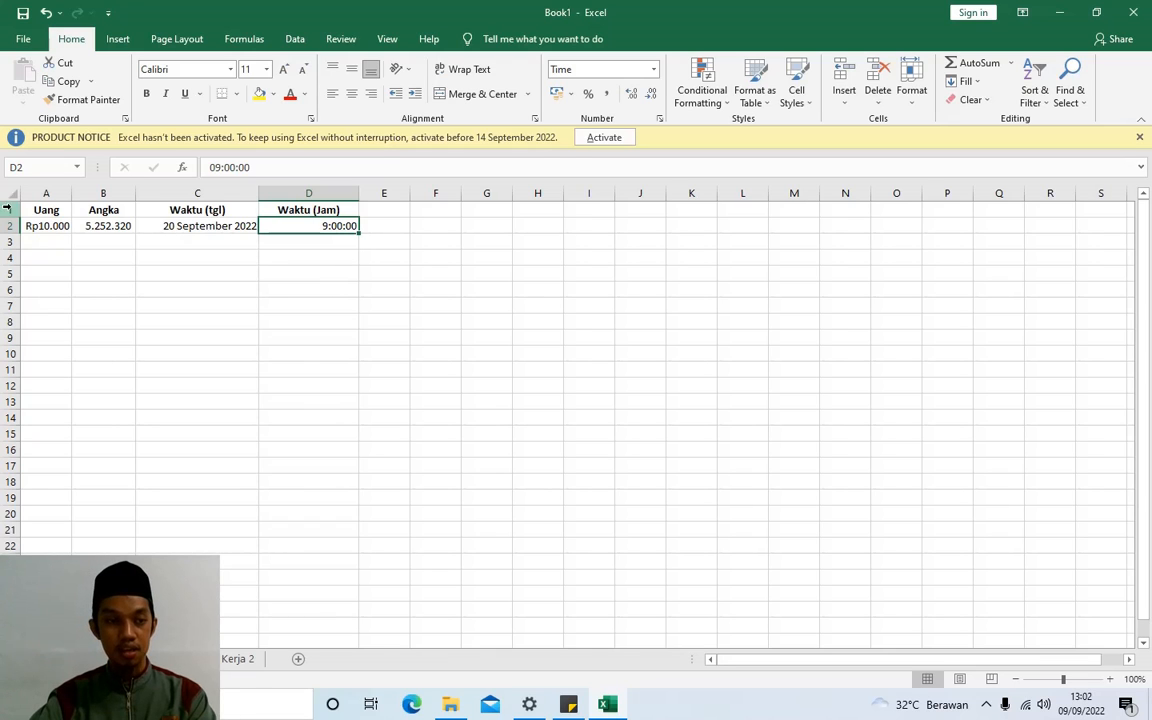
- Clear the contents of the whole example table in A1:D2
right_click(103, 226)
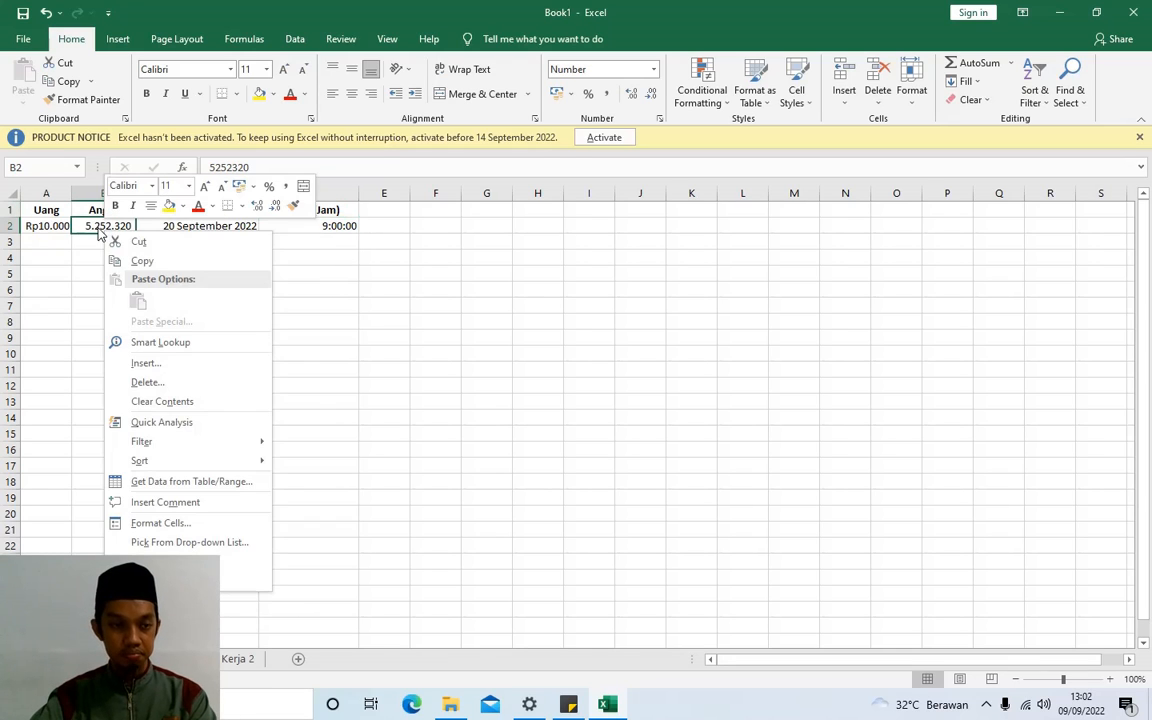
key(Escape)
key(ctrl+a)
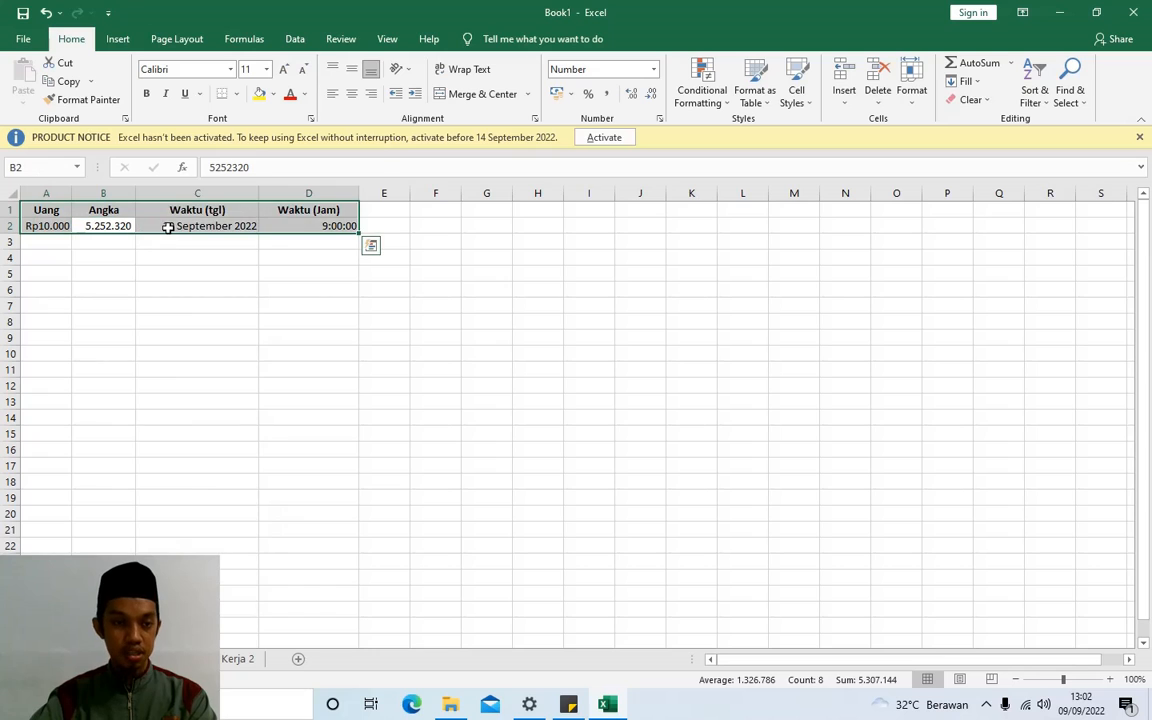
right_click(168, 227)
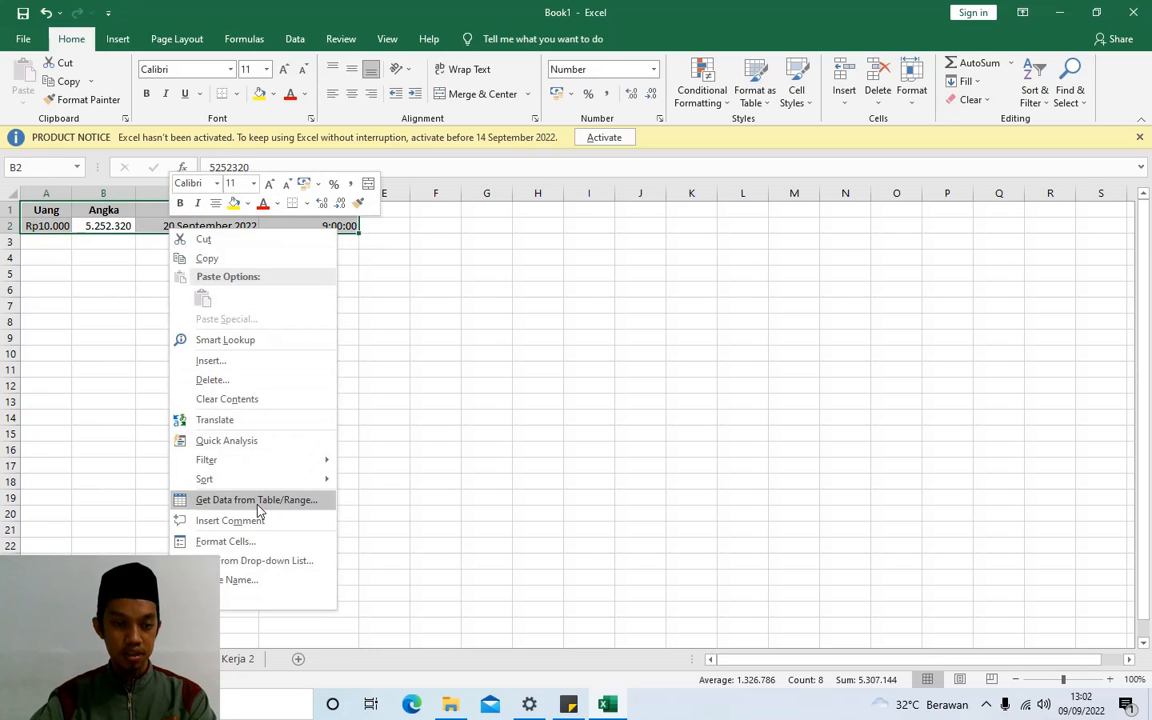
click(252, 400)
click(284, 386)
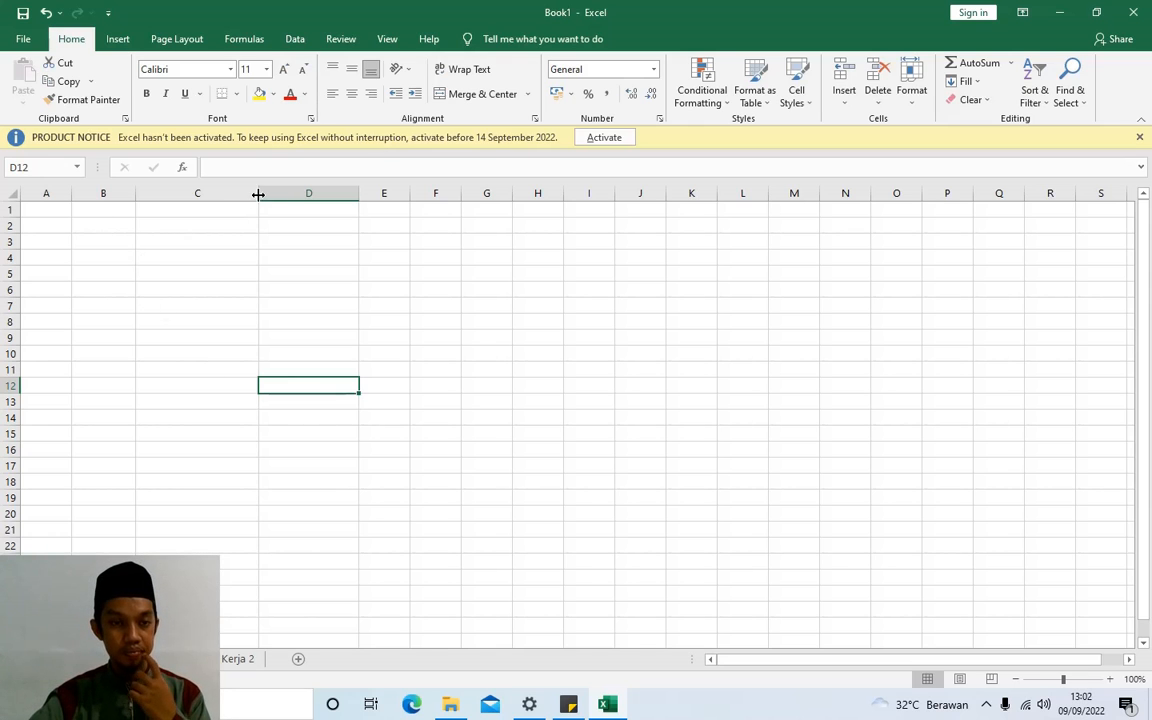
- Narrow columns C and D and select cell A1 of the emptied sheet
drag(257, 193, 212, 208)
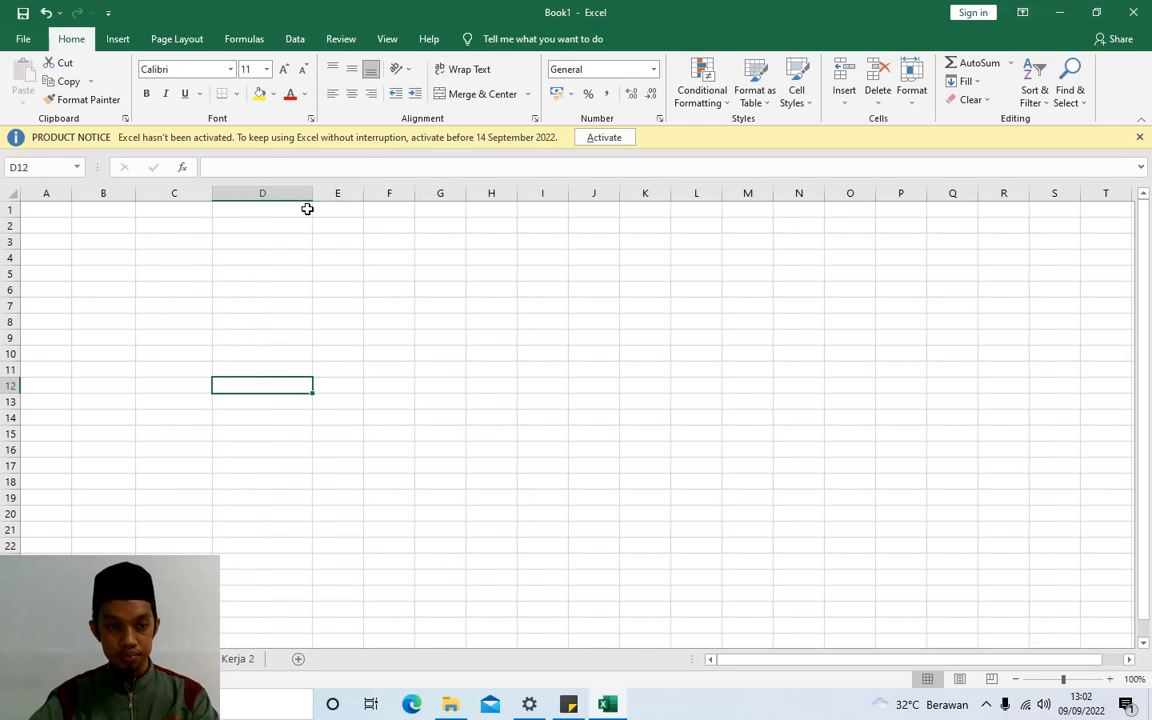
drag(312, 193, 300, 196)
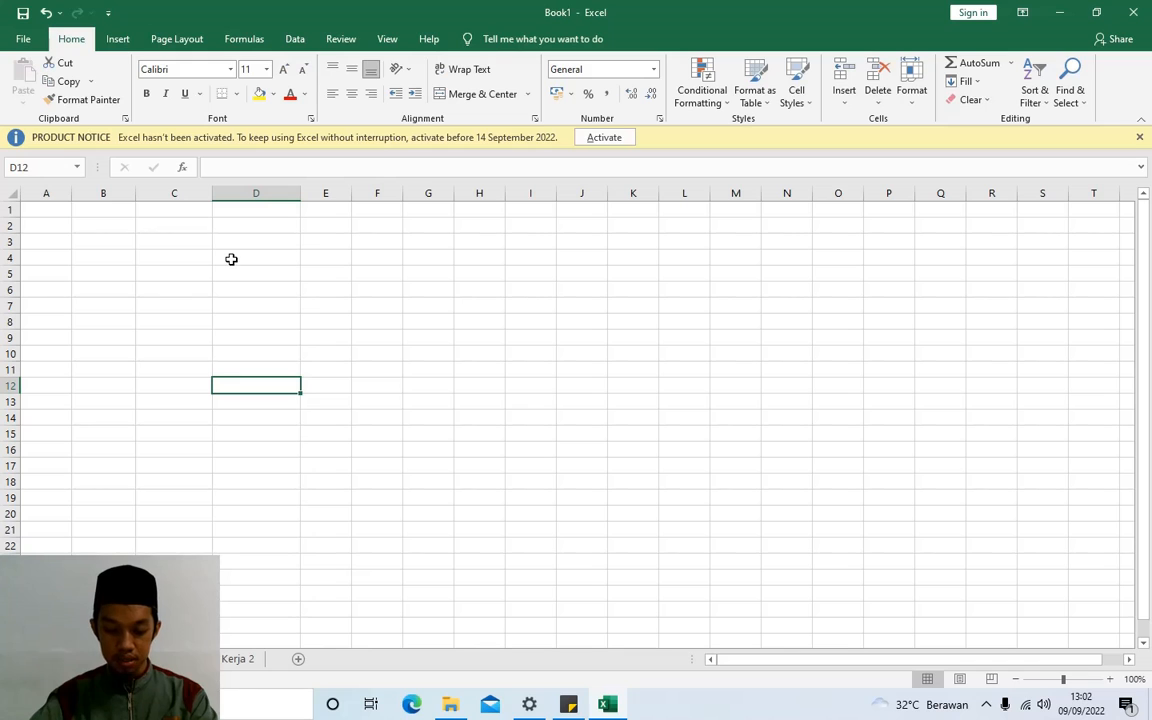
click(51, 208)
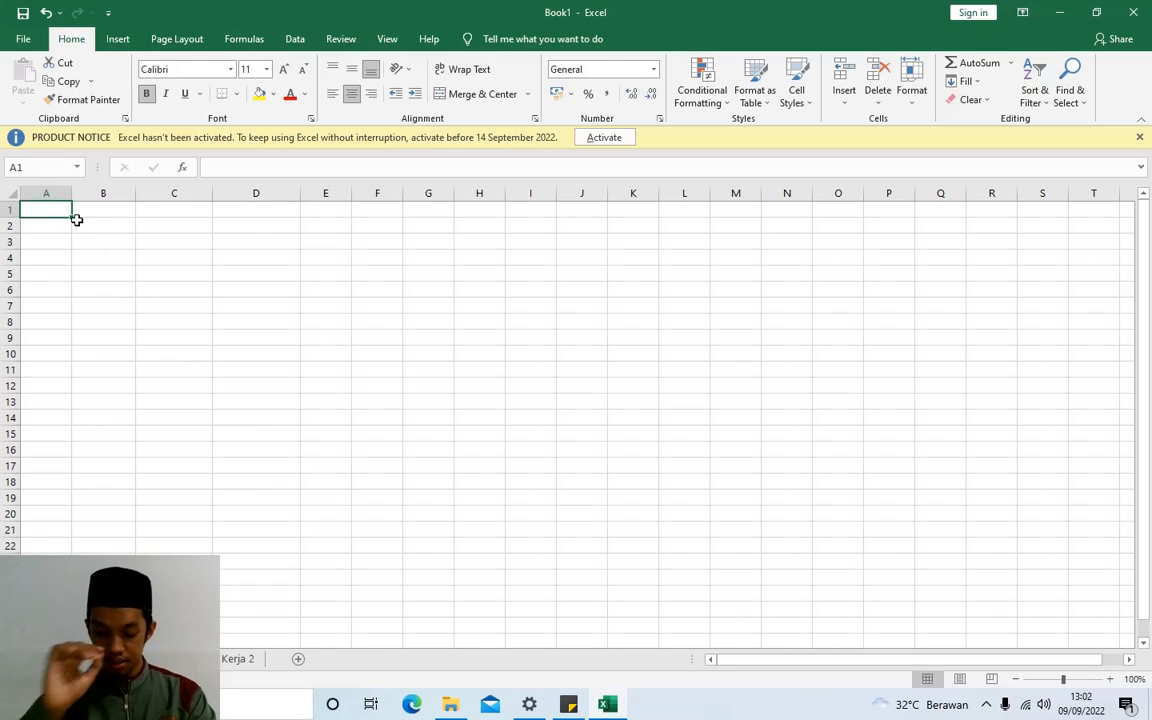
- Enter the title LAPORAN PENJUALAN KOPERASI SMPIT NURULFIKRI MAKASSAR in cell A1
text(LAPORAN)
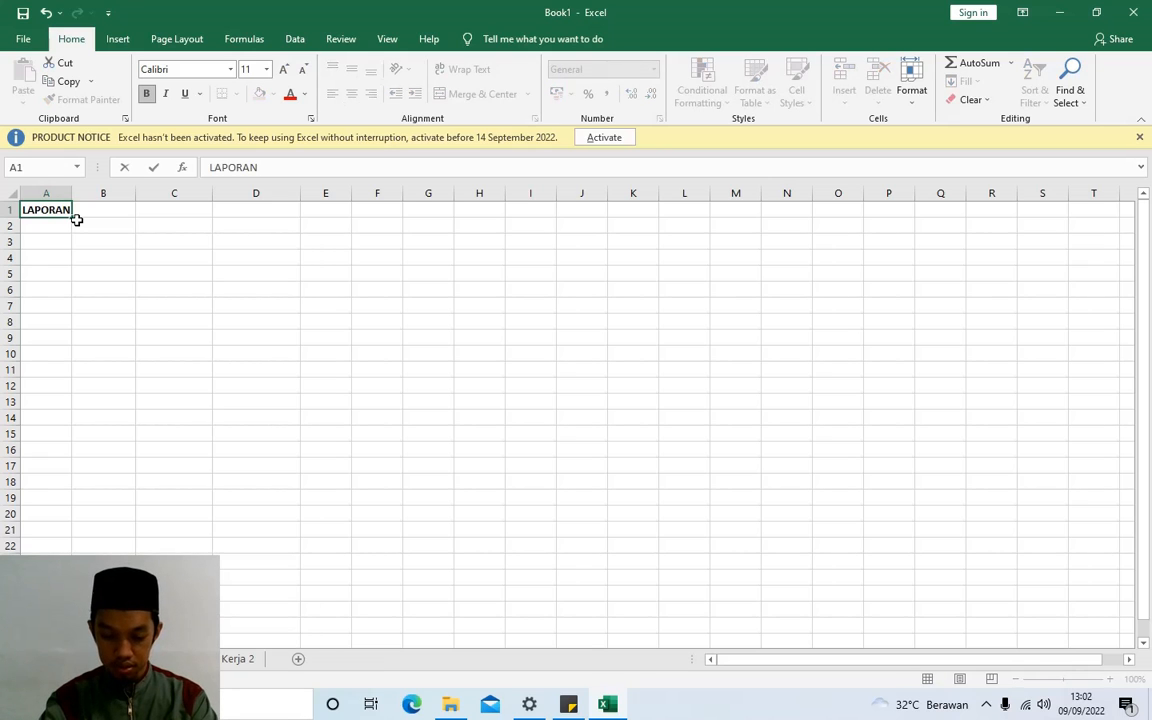
text( PENJUA)
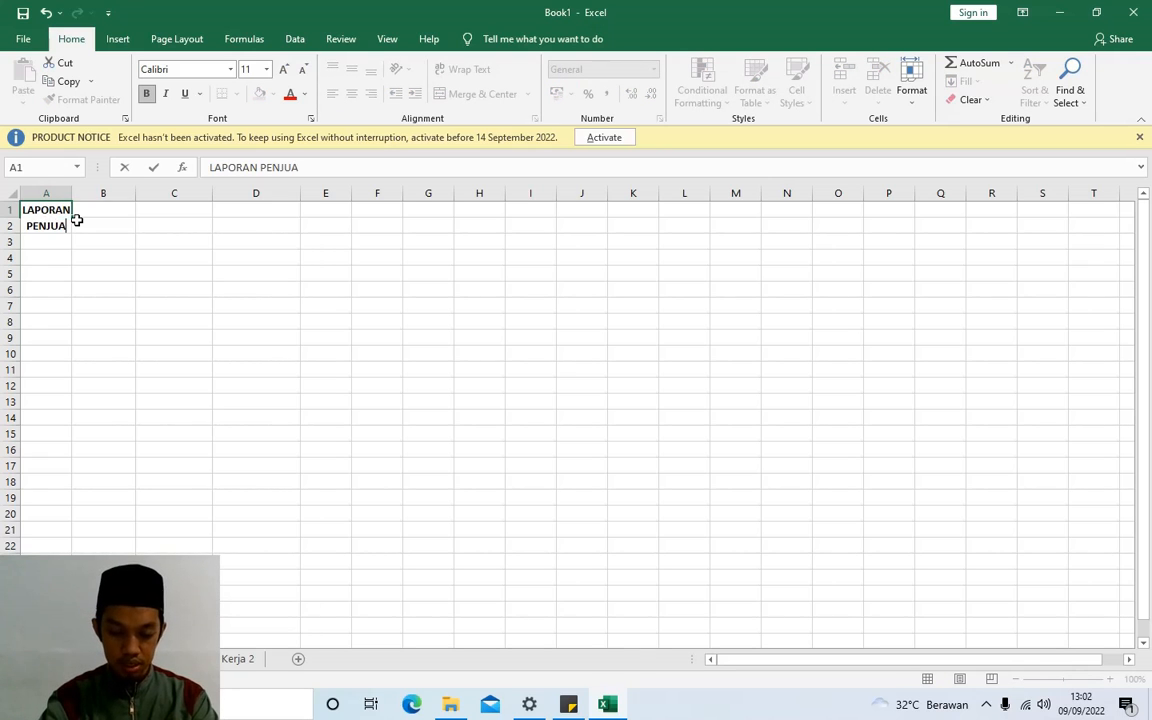
text(LAN)
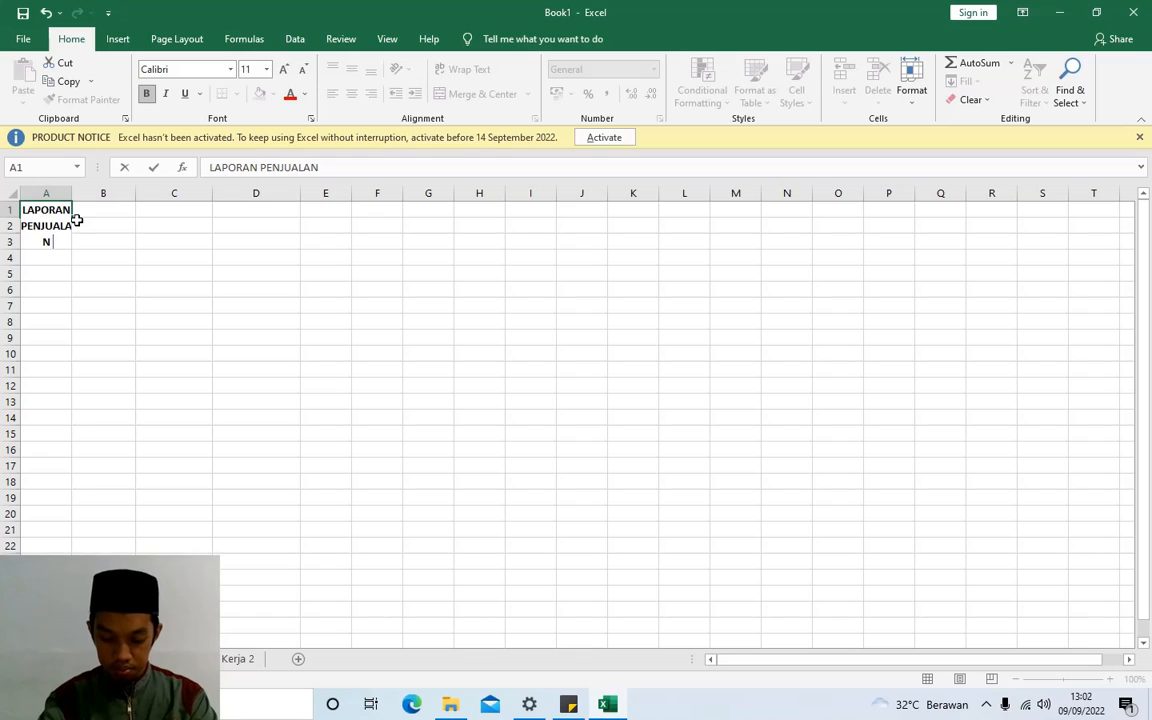
text( KOPER)
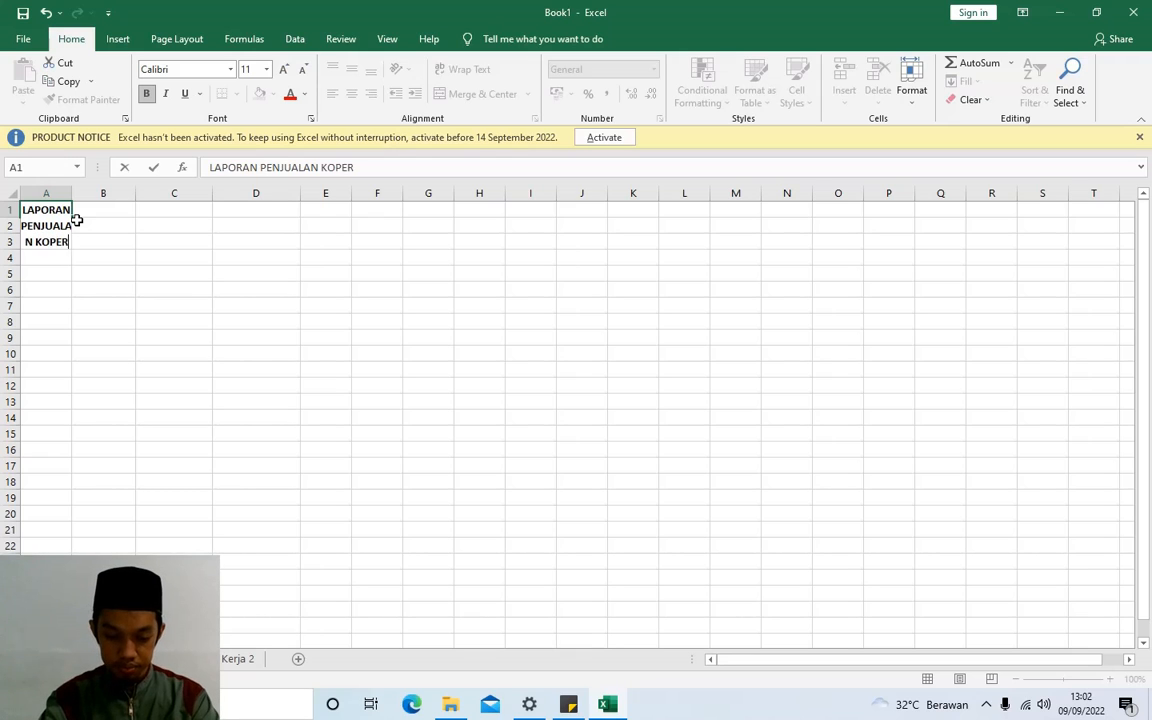
text(ASI SMPIT)
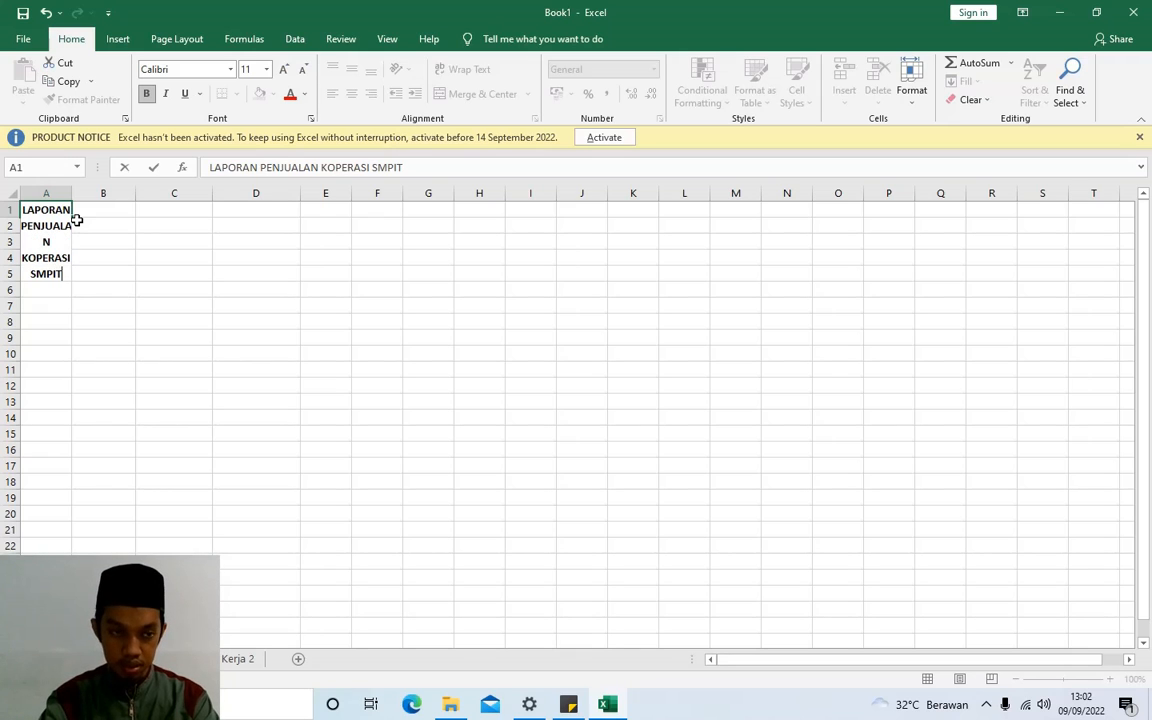
text( NURULF)
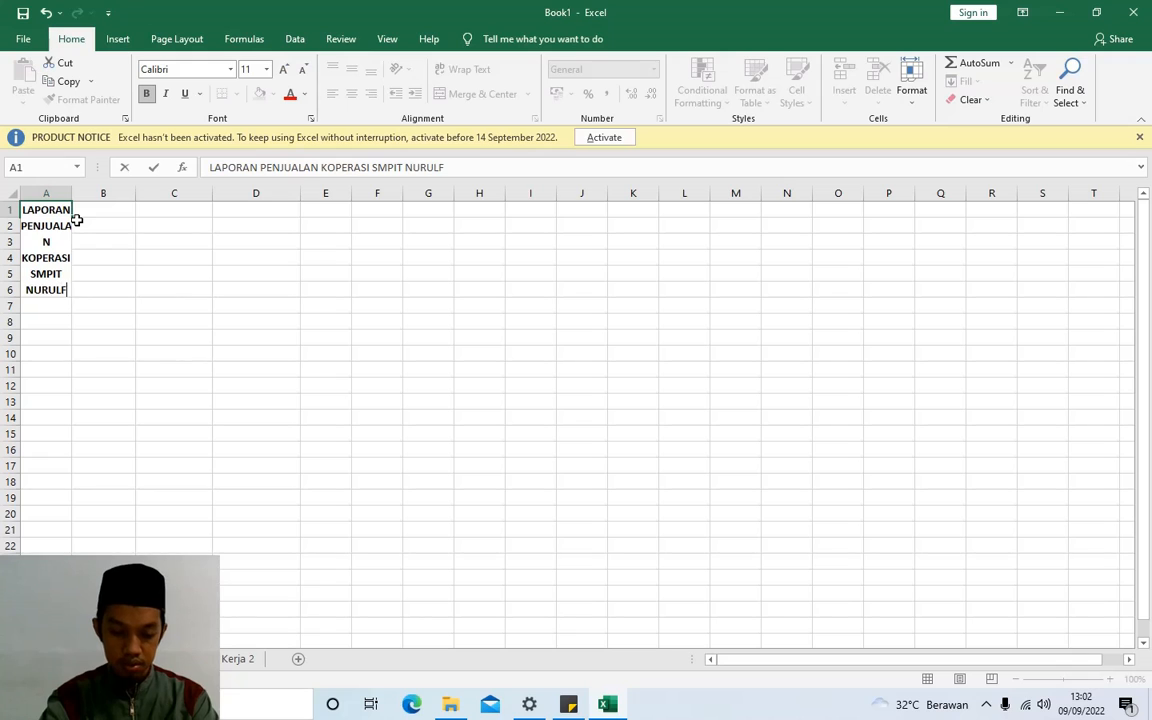
text(IKRI MAKASSAR)
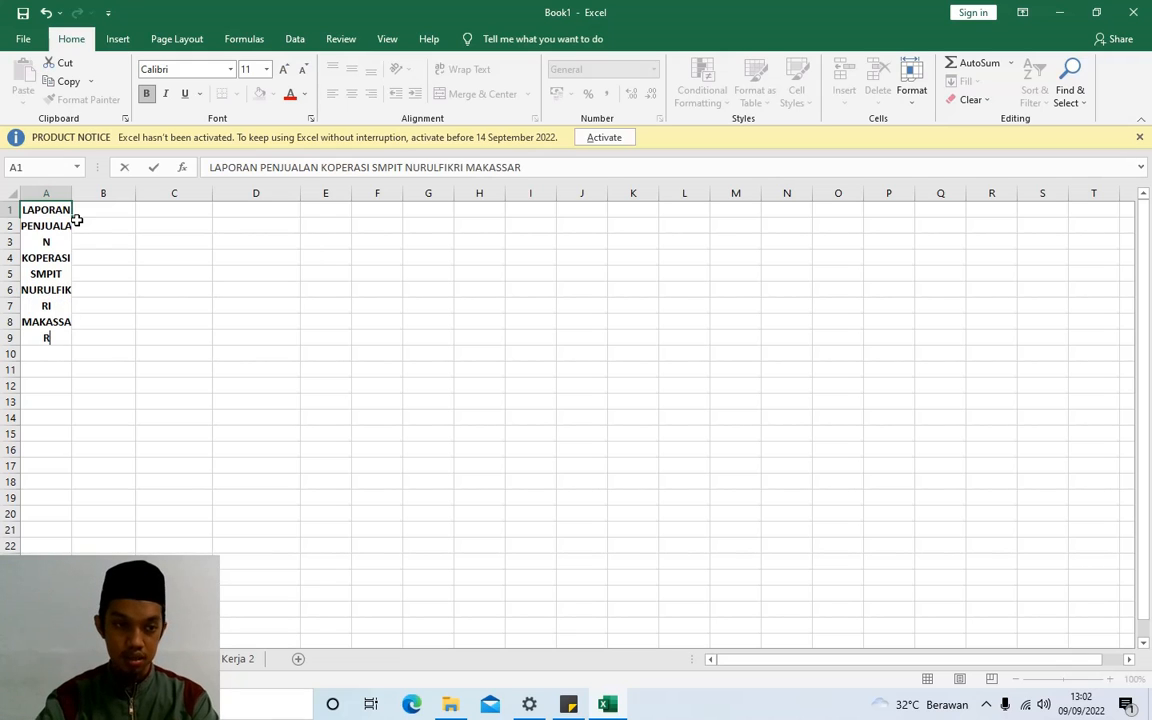
key(Tab)
click(221, 362)
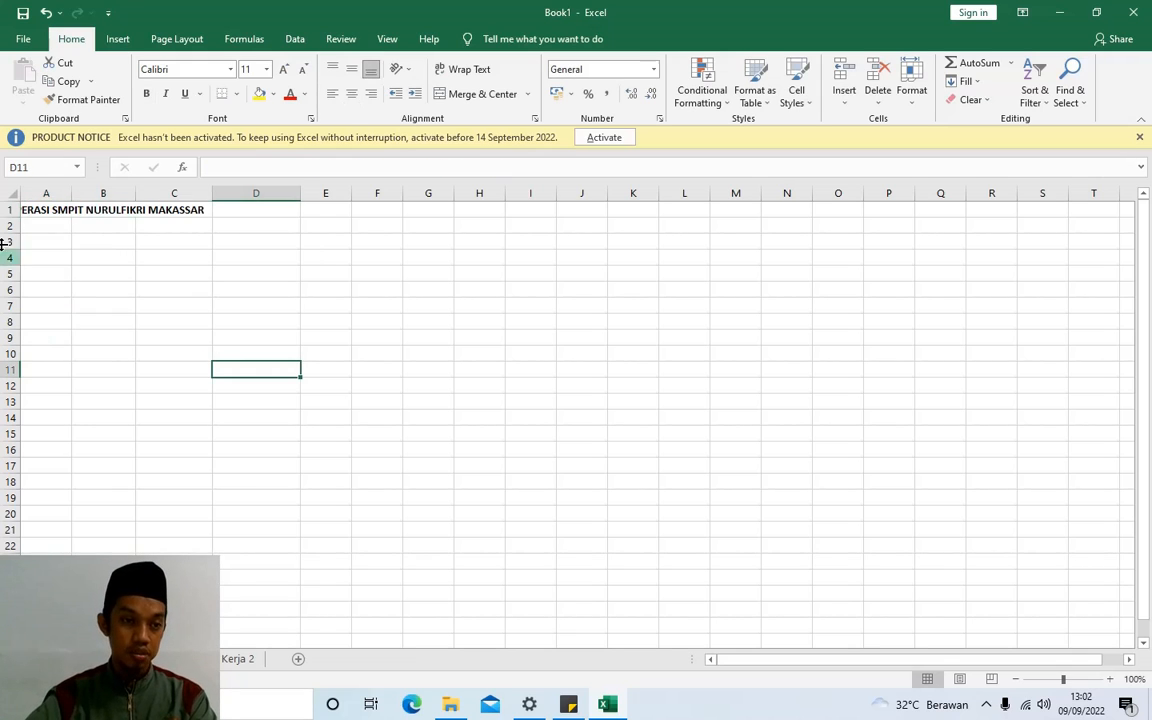
- Left-align the report title in cell A1 so its whole text can be read across the columns
click(52, 207)
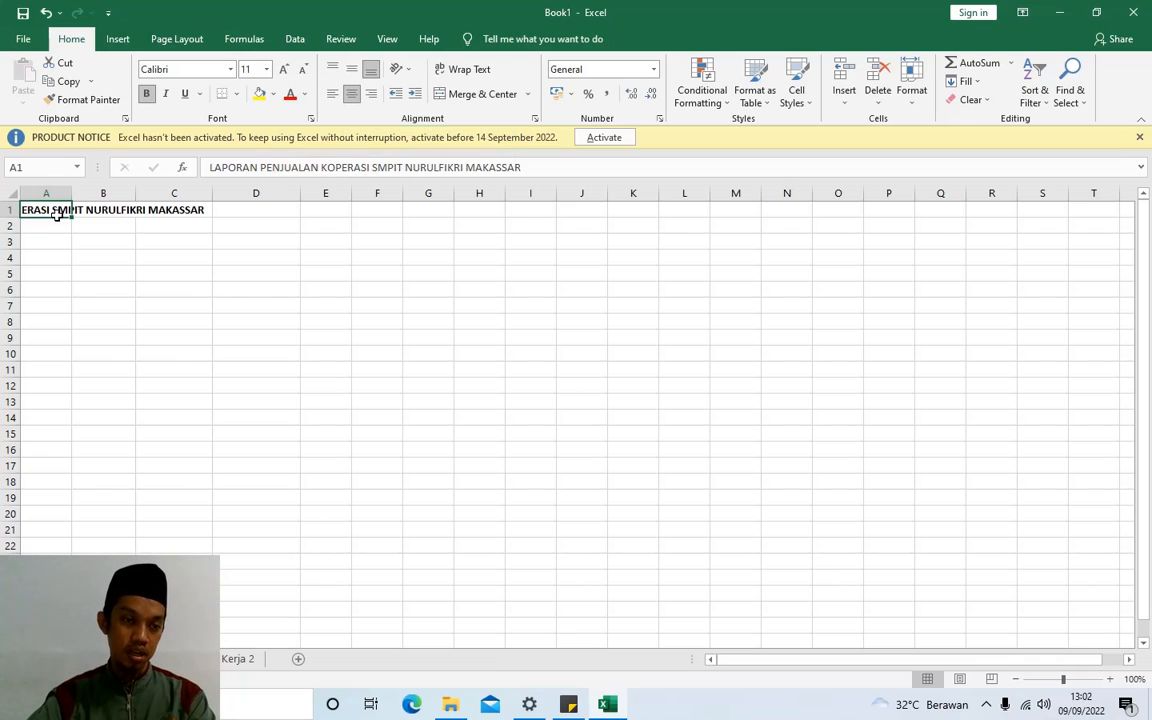
click(332, 93)
click(152, 302)
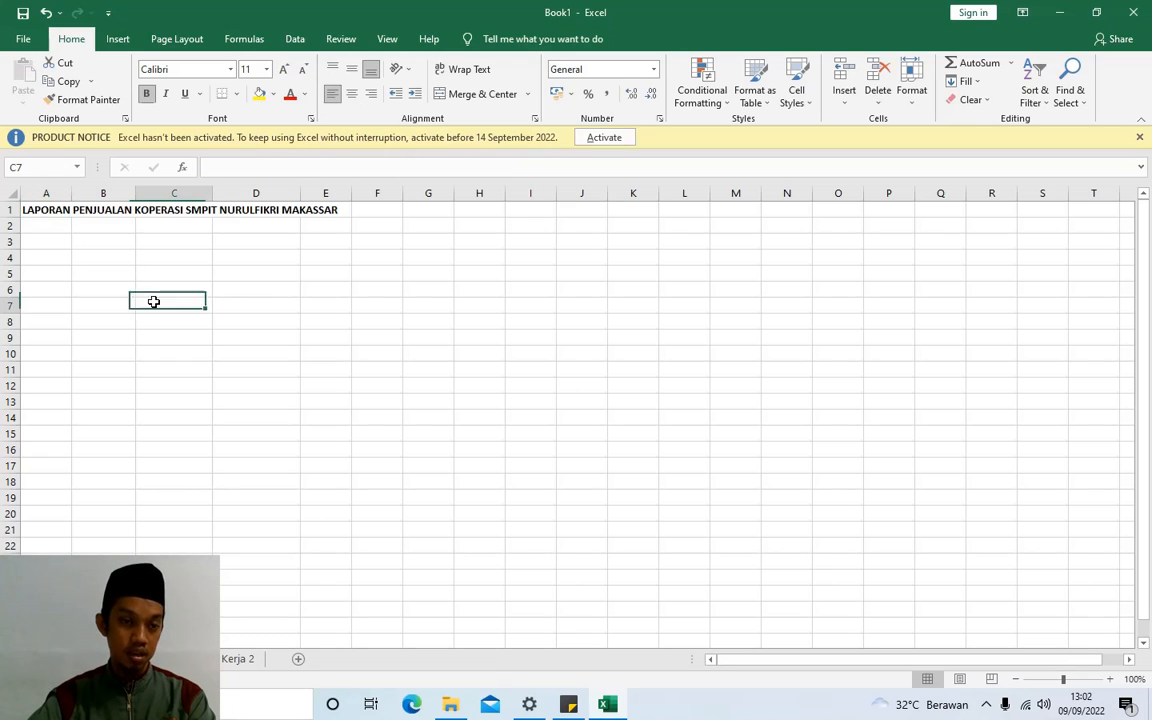
- Enter the column headings Bulan, Toko and Kantin in cells A3 to C3
click(61, 242)
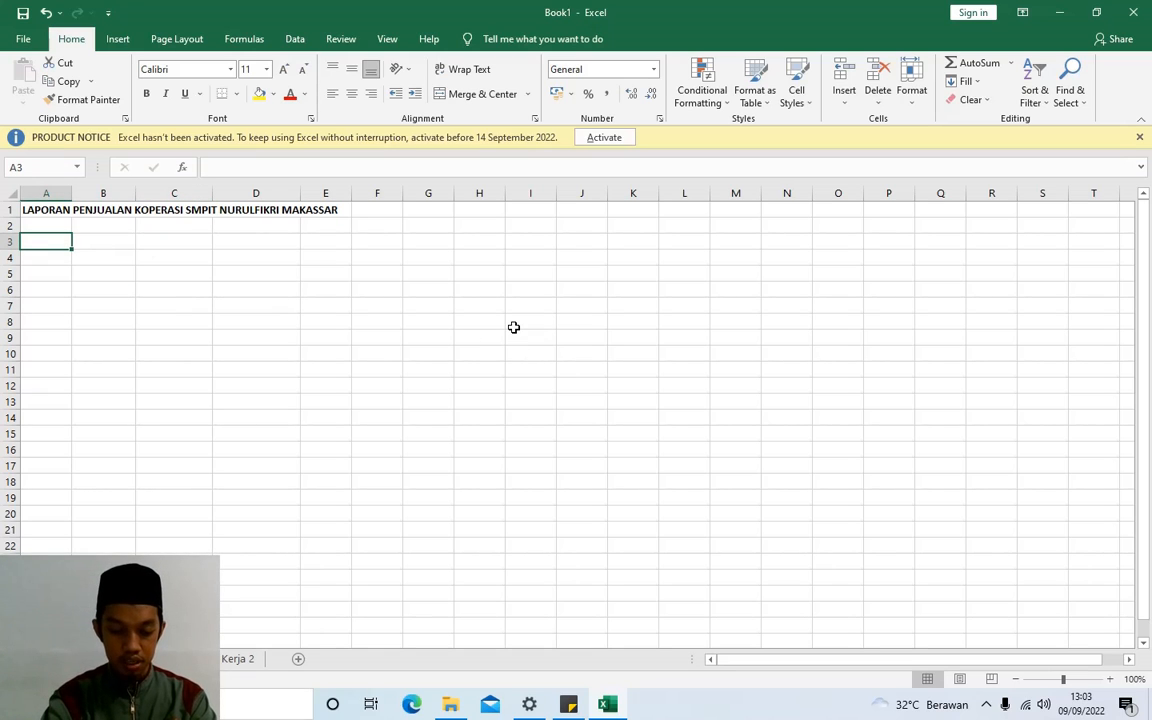
text(Bulan)
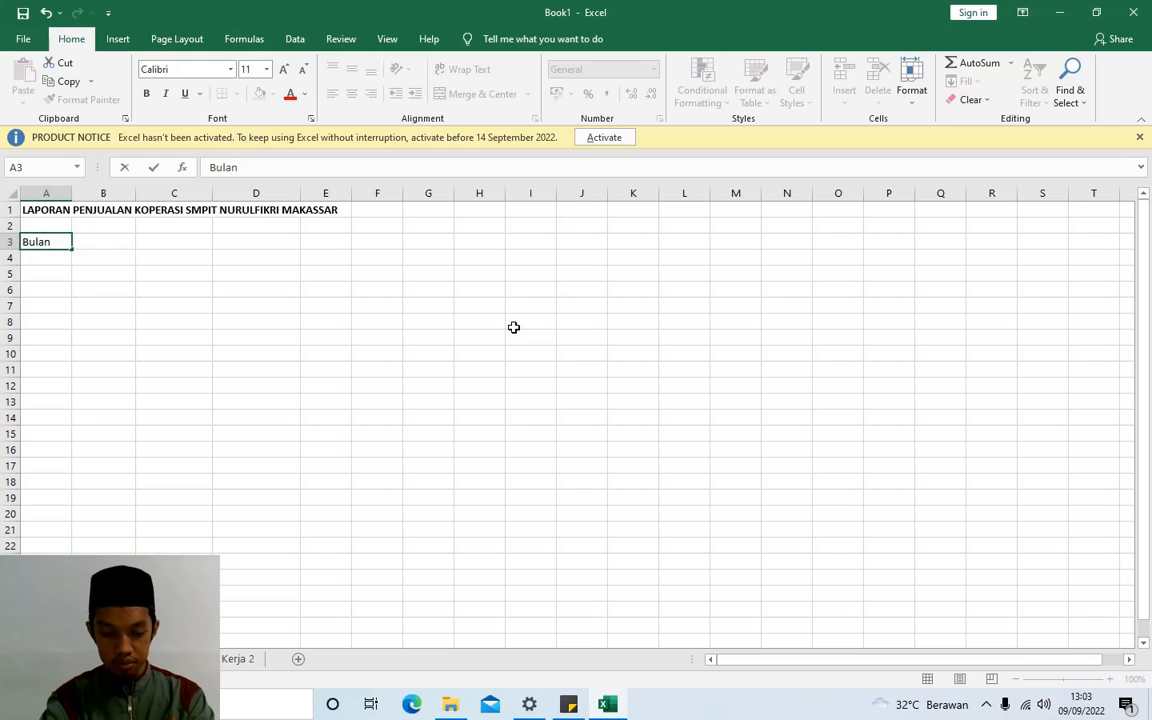
key(Tab)
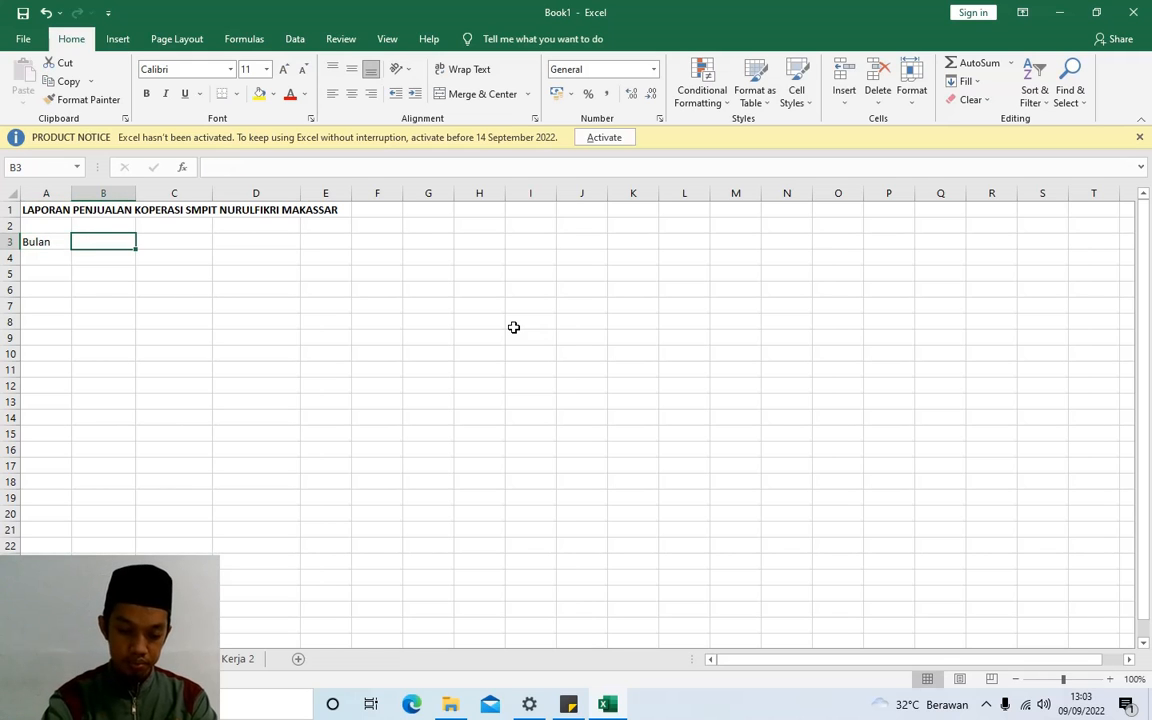
text(Toko)
key(Tab)
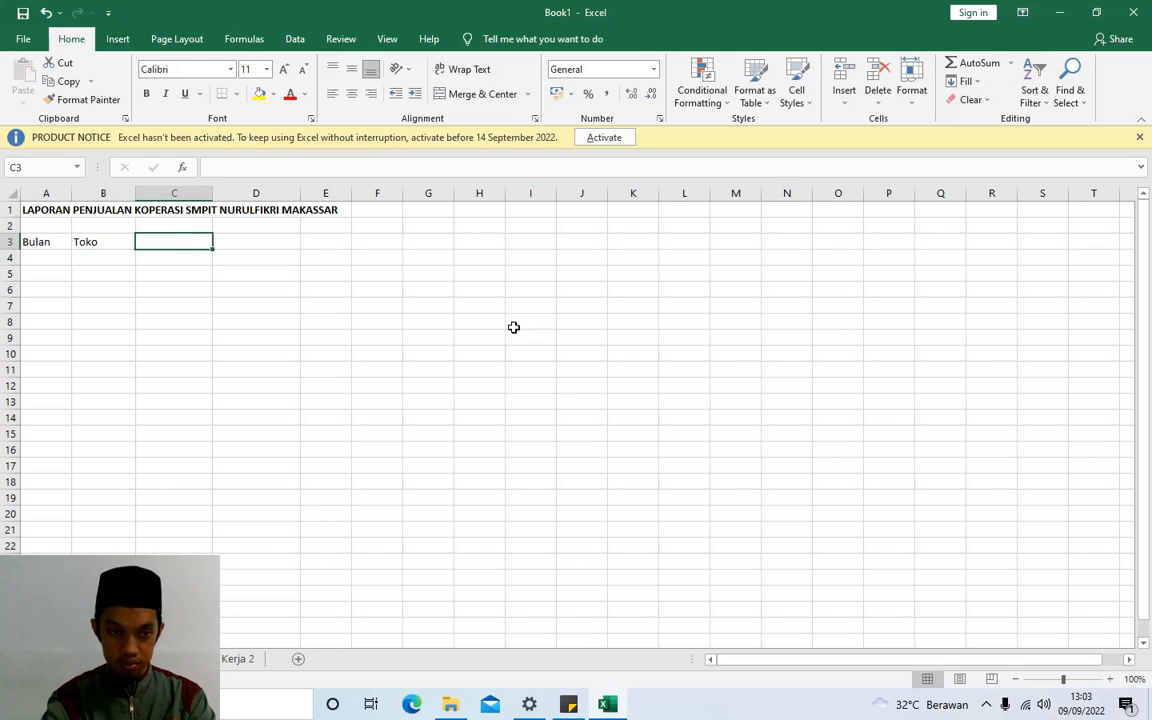
text(Kantin)
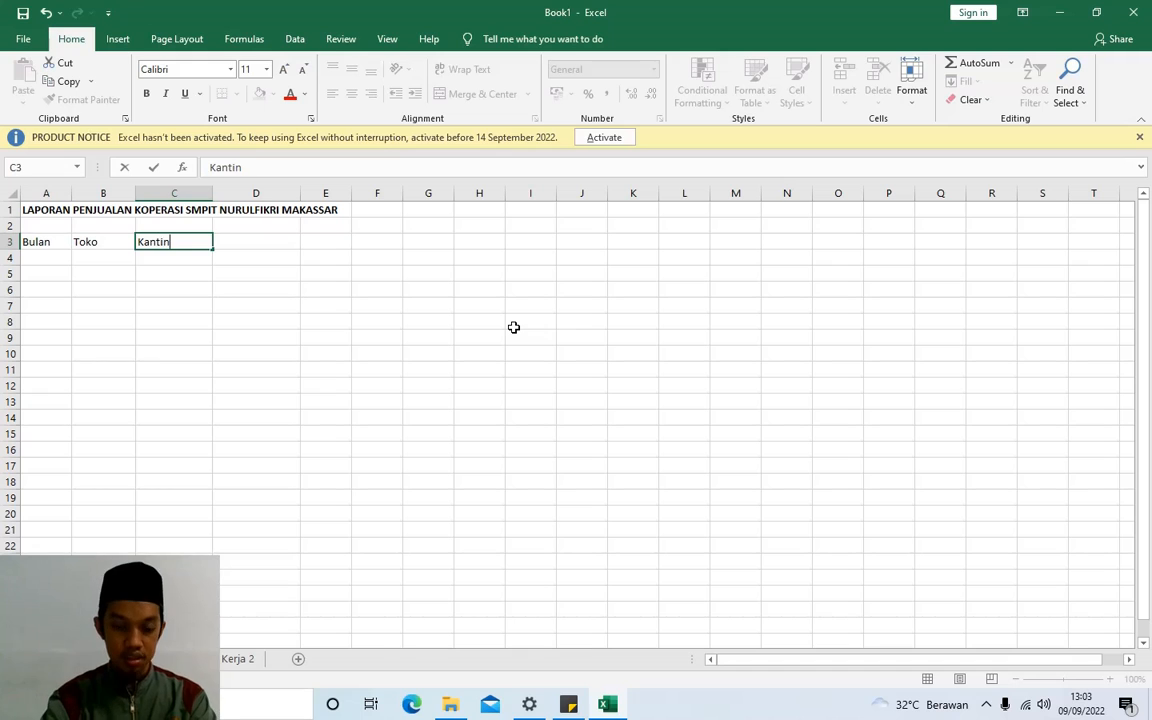
key(Return)
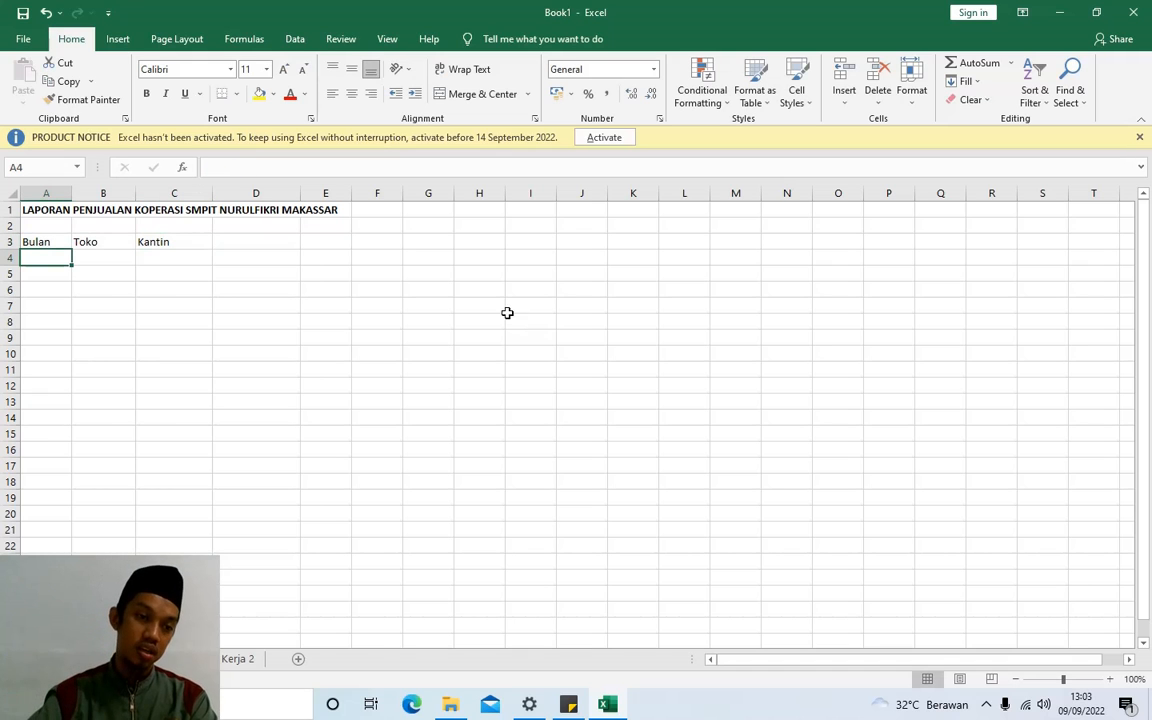
- Enter Januari as the first month under the Bulan heading in cell A4
click(92, 260)
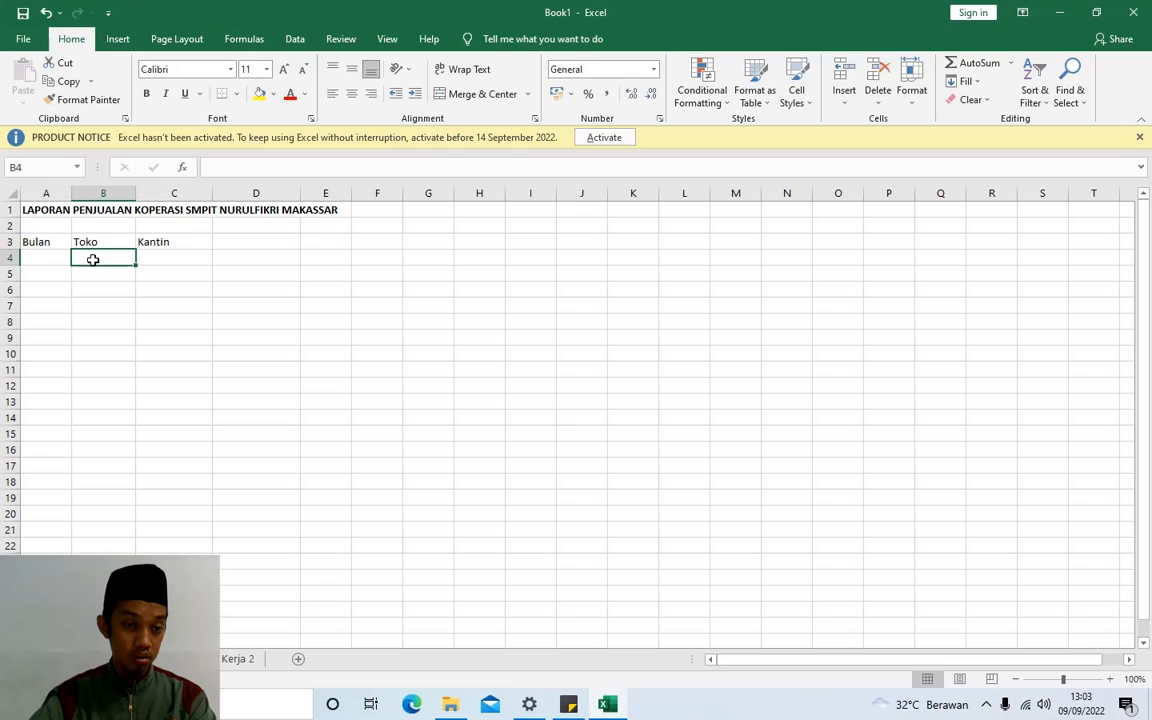
click(165, 260)
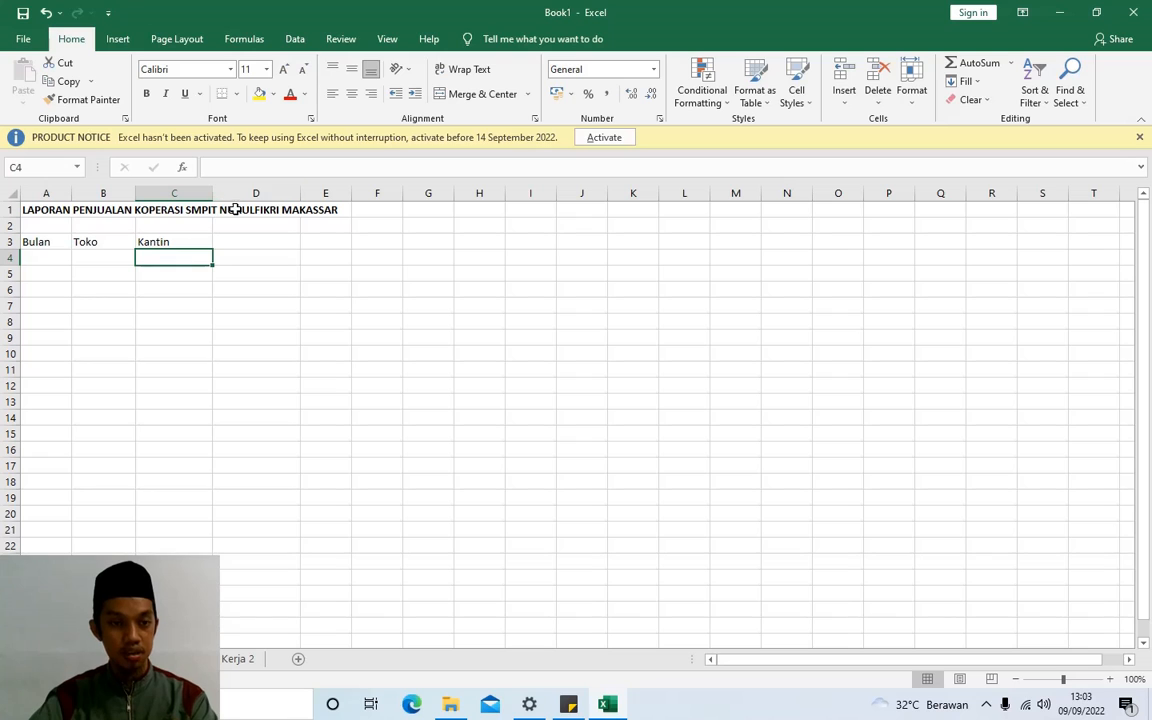
click(40, 257)
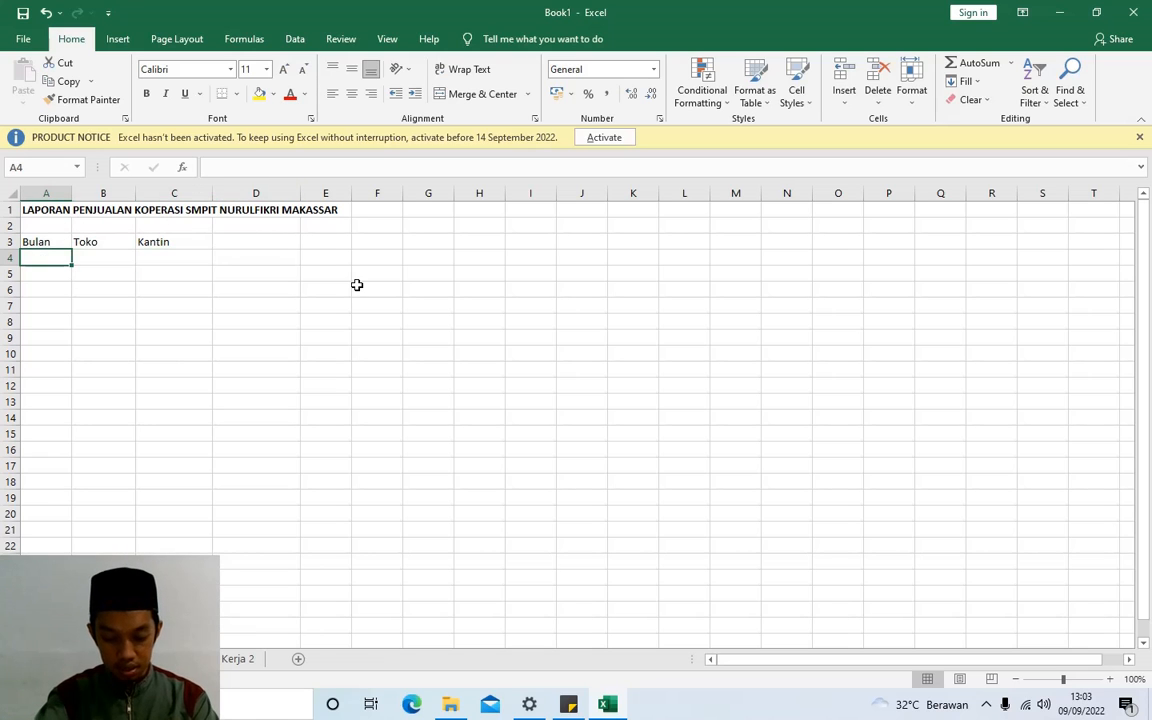
text(Jnu)
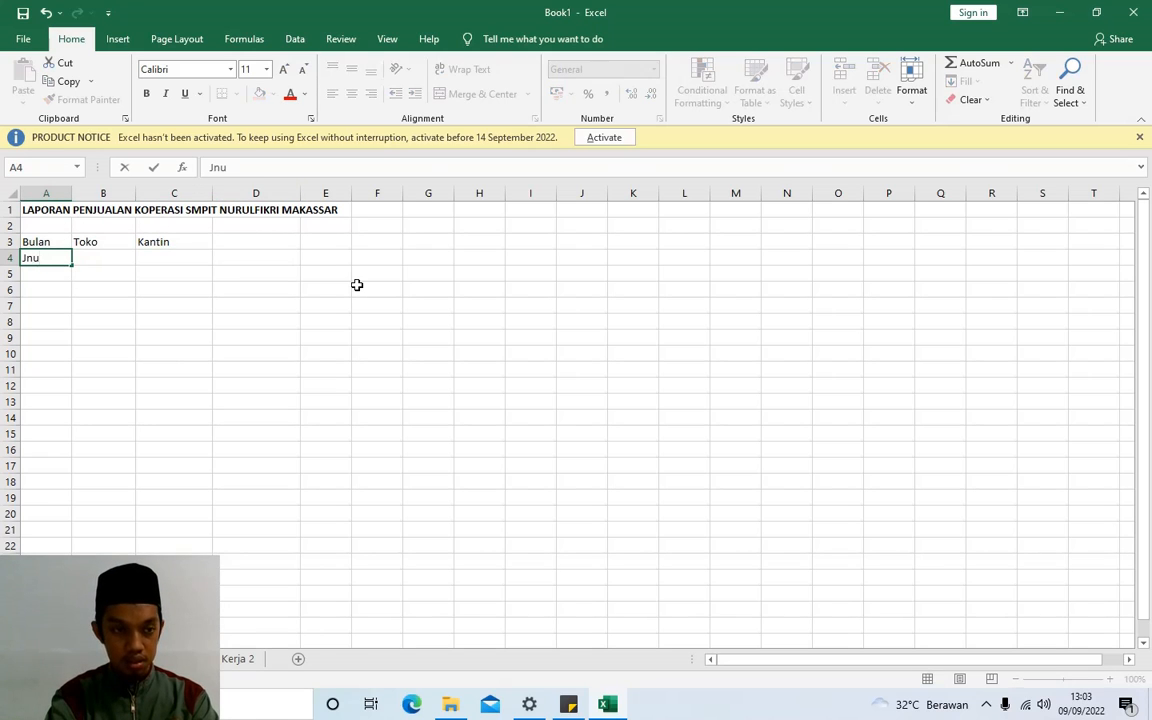
key(BackSpace)
key(BackSpace)
text(a)
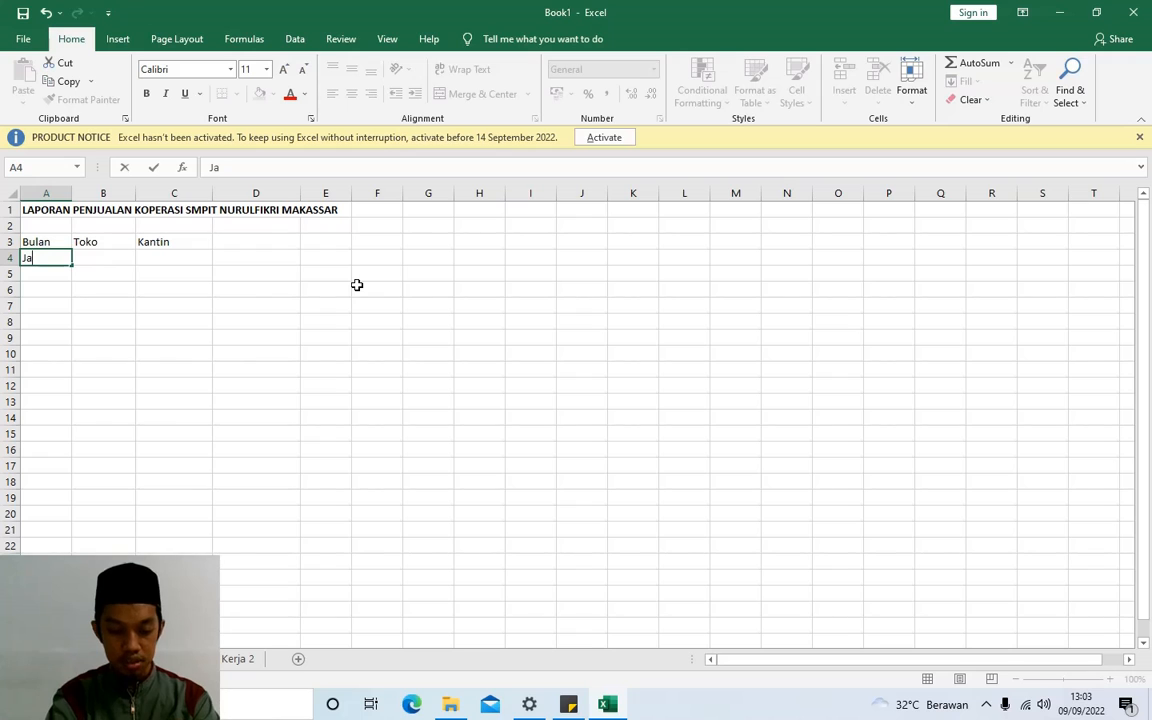
text(nuari)
key(Tab)
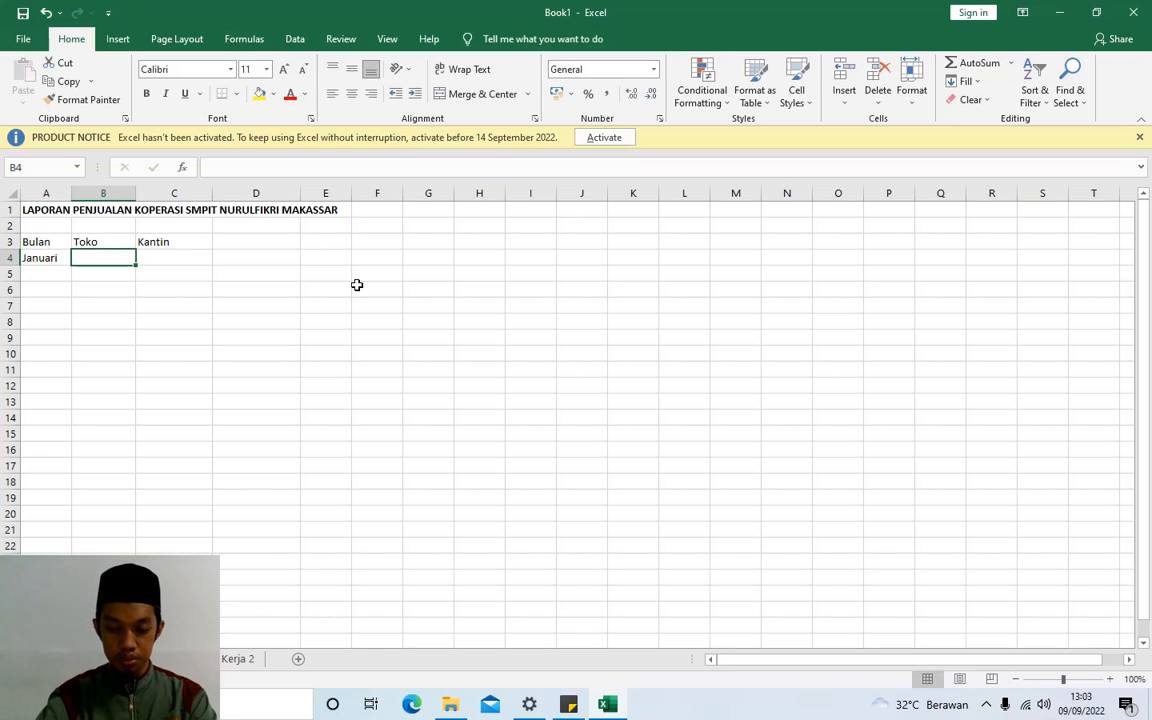
- Fill in the Januari sales with 5450000 for Toko in B4 and 11240000 for Kantin in C4
text(5450)
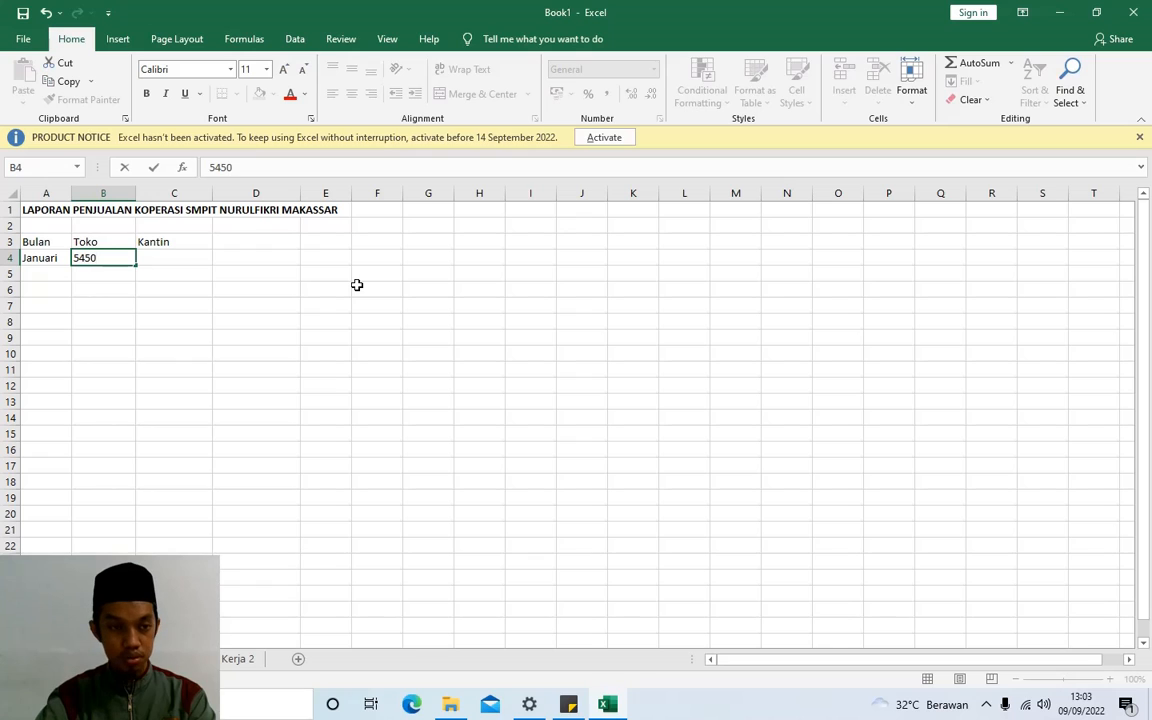
text(000)
key(Tab)
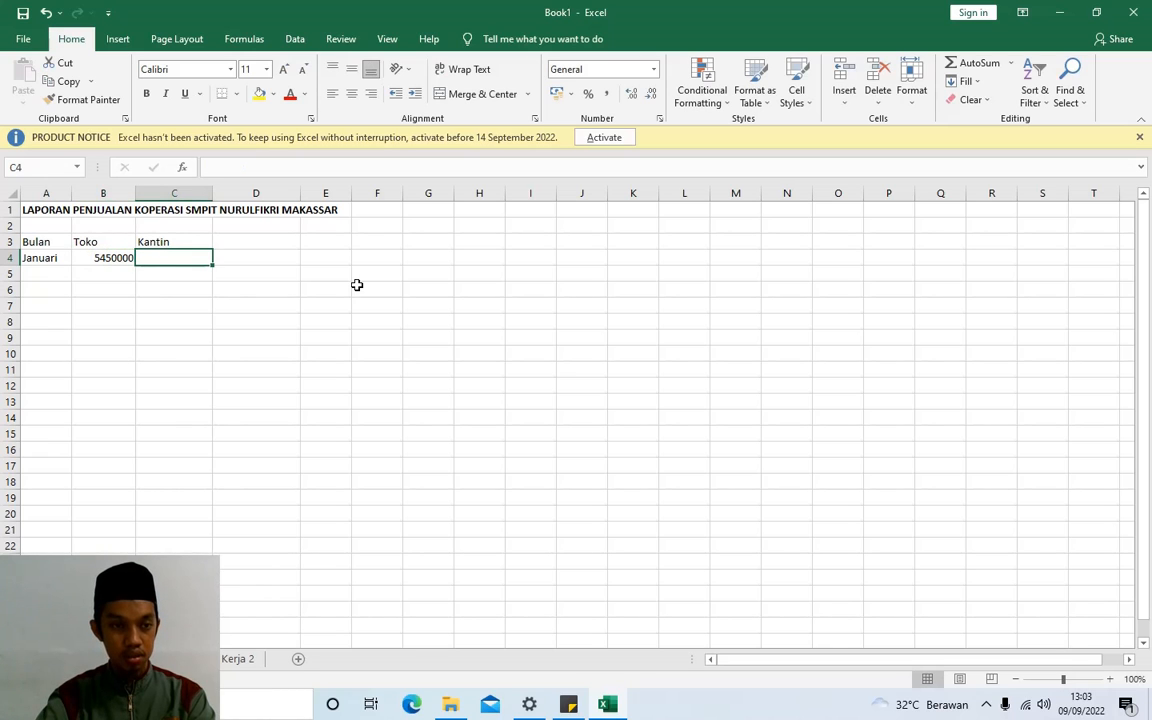
key(shift+Tab)
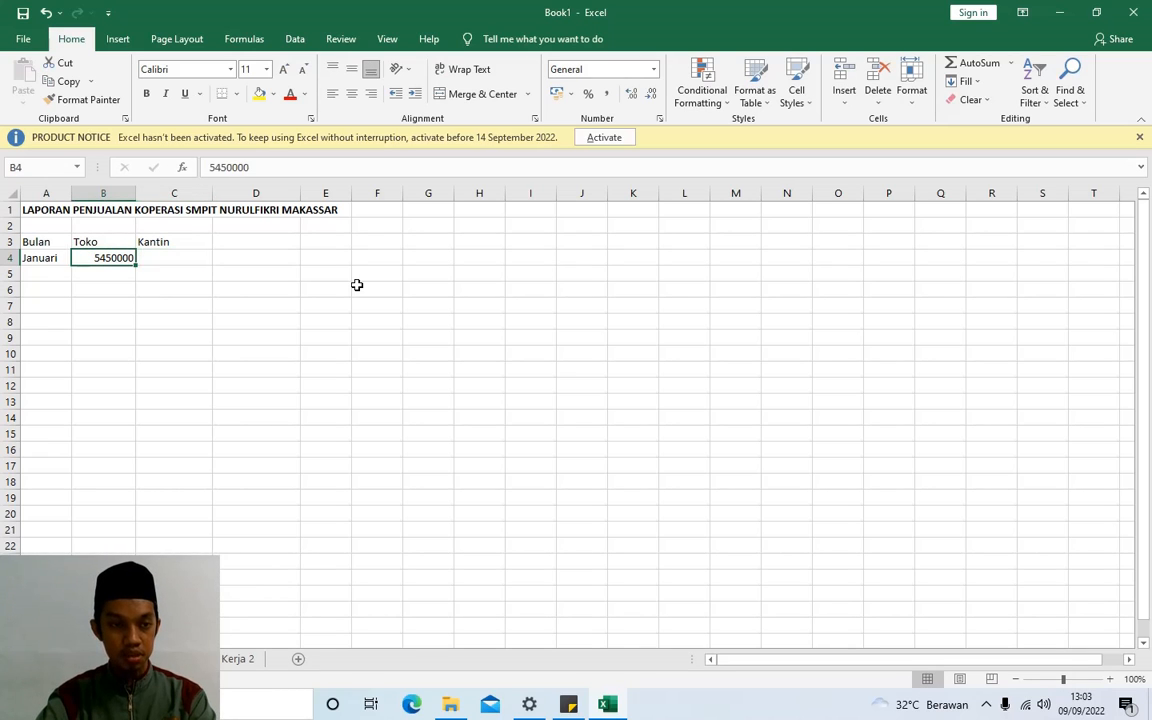
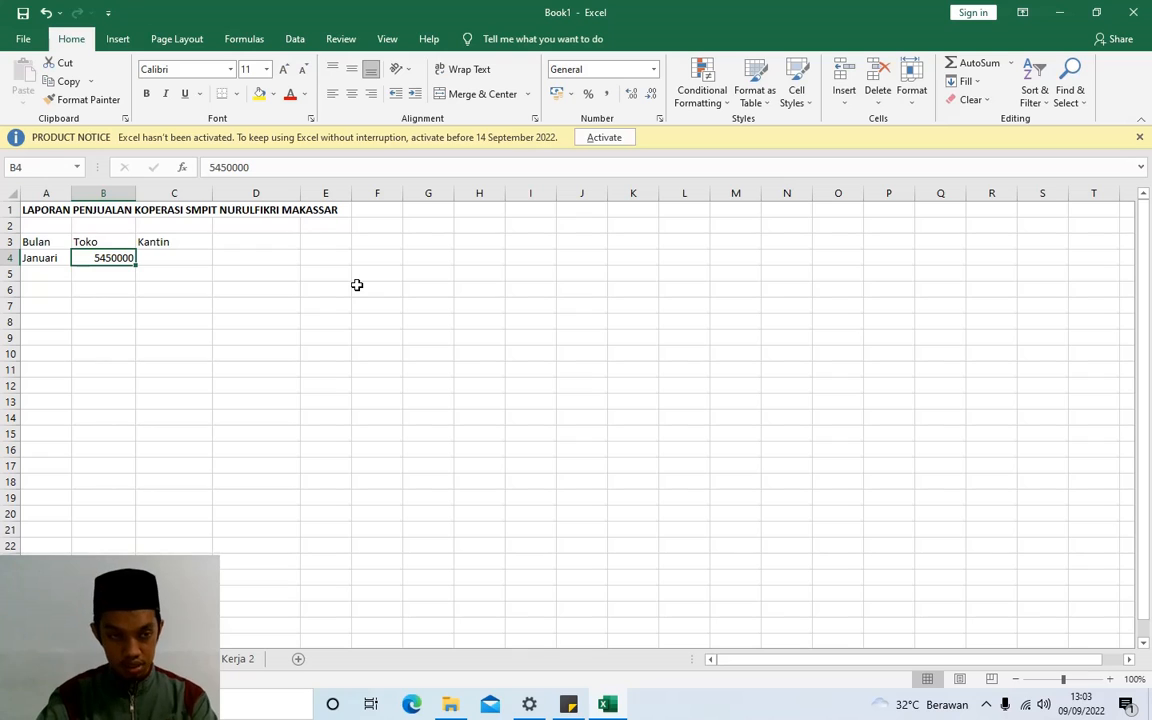
key(Right)
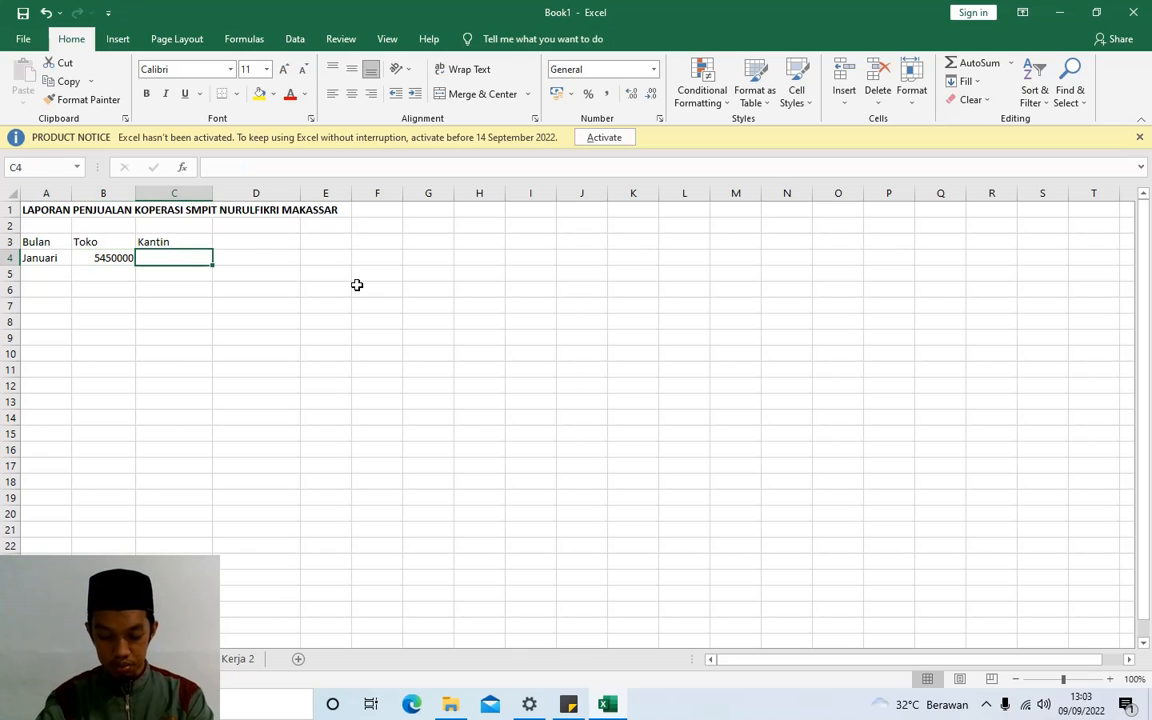
text(11)
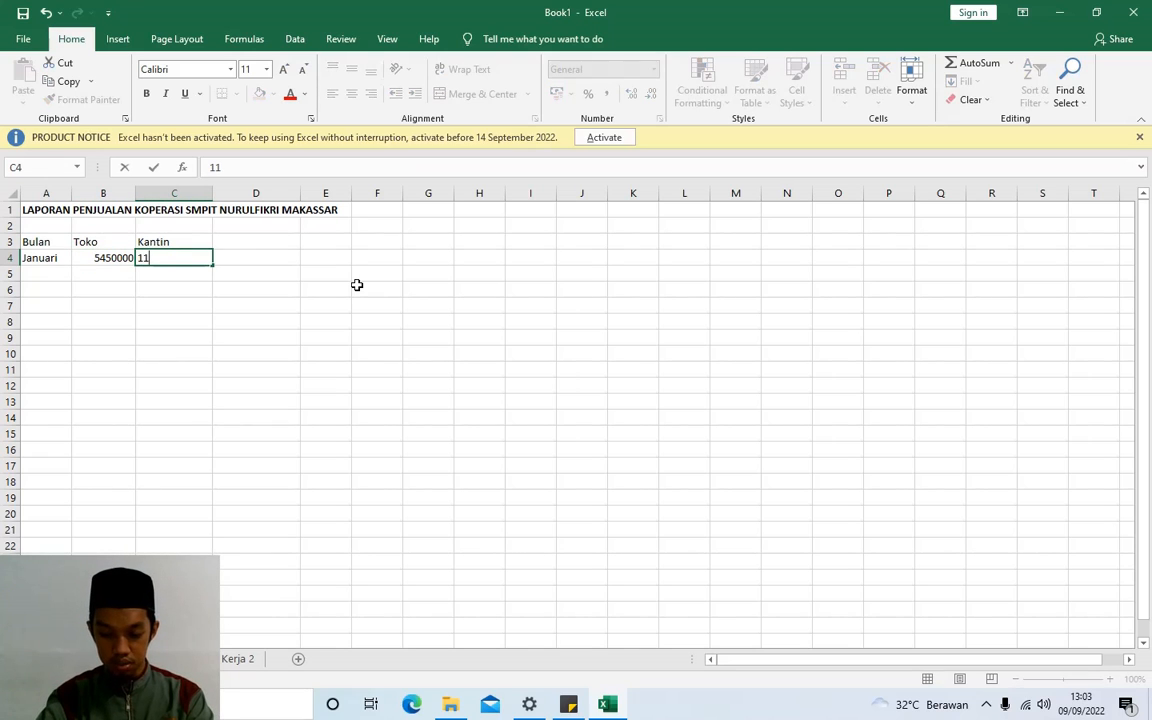
text(240000)
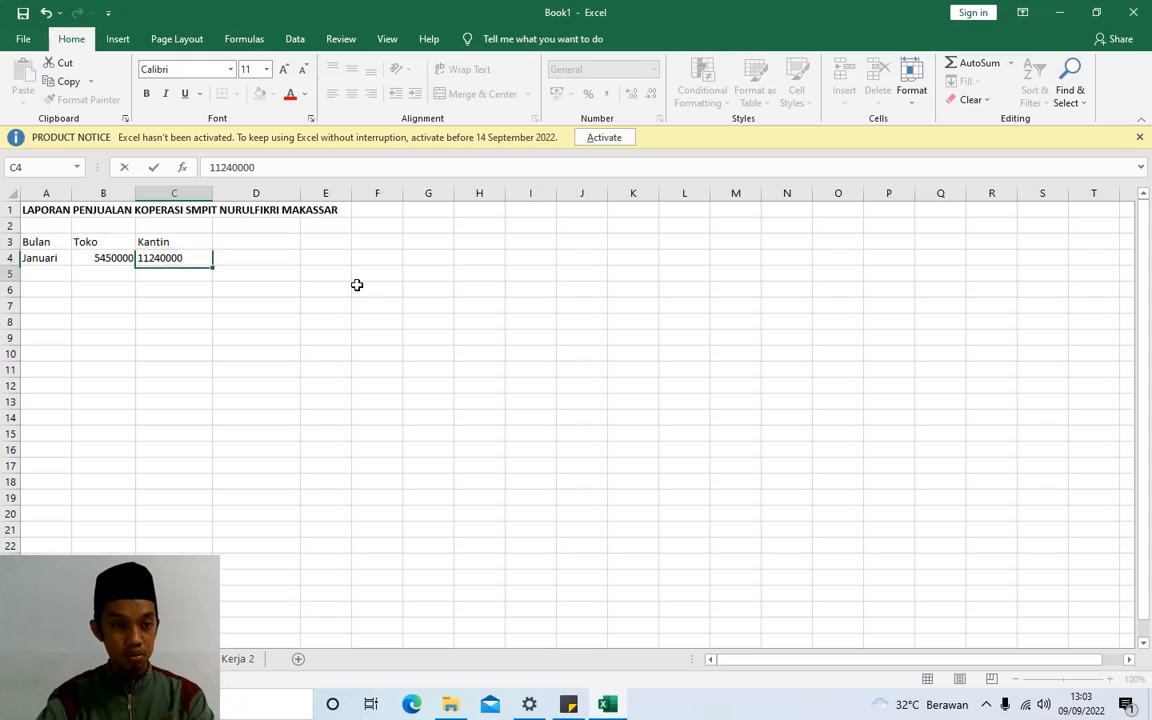
key(Return)
- Enter Februari as the second month under the Bulan heading in cell A5
key(Right)
key(Right)
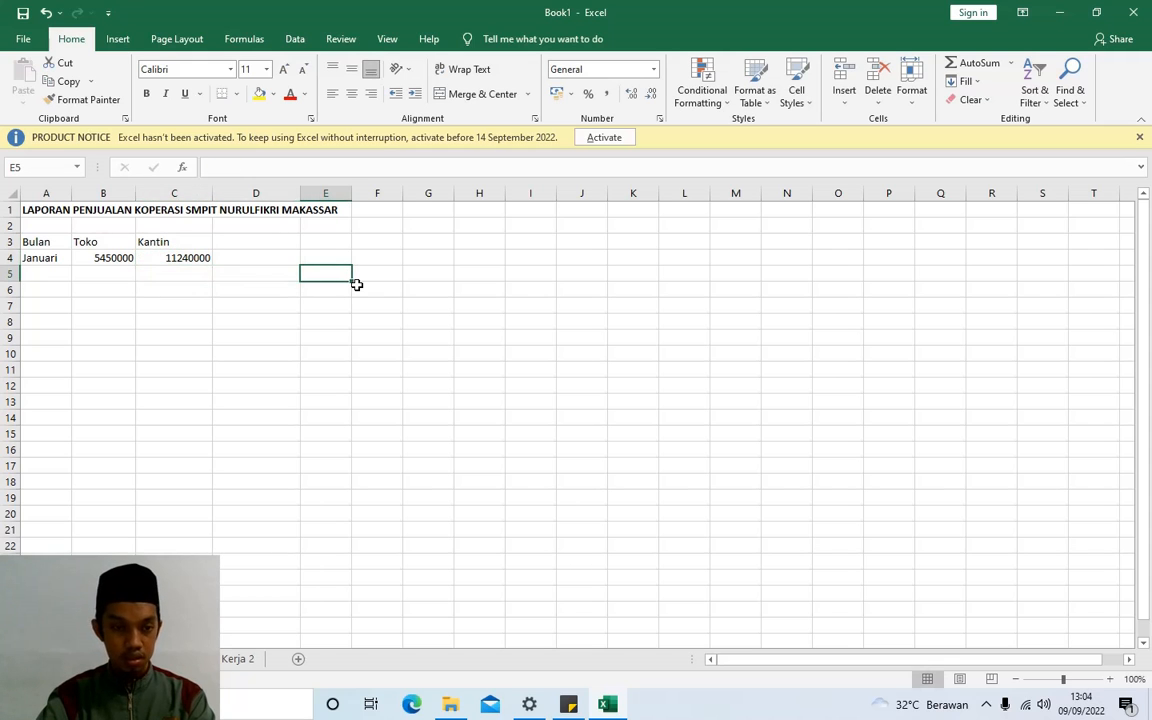
key(Left)
key(Left)
key(Down)
key(Left)
key(Left)
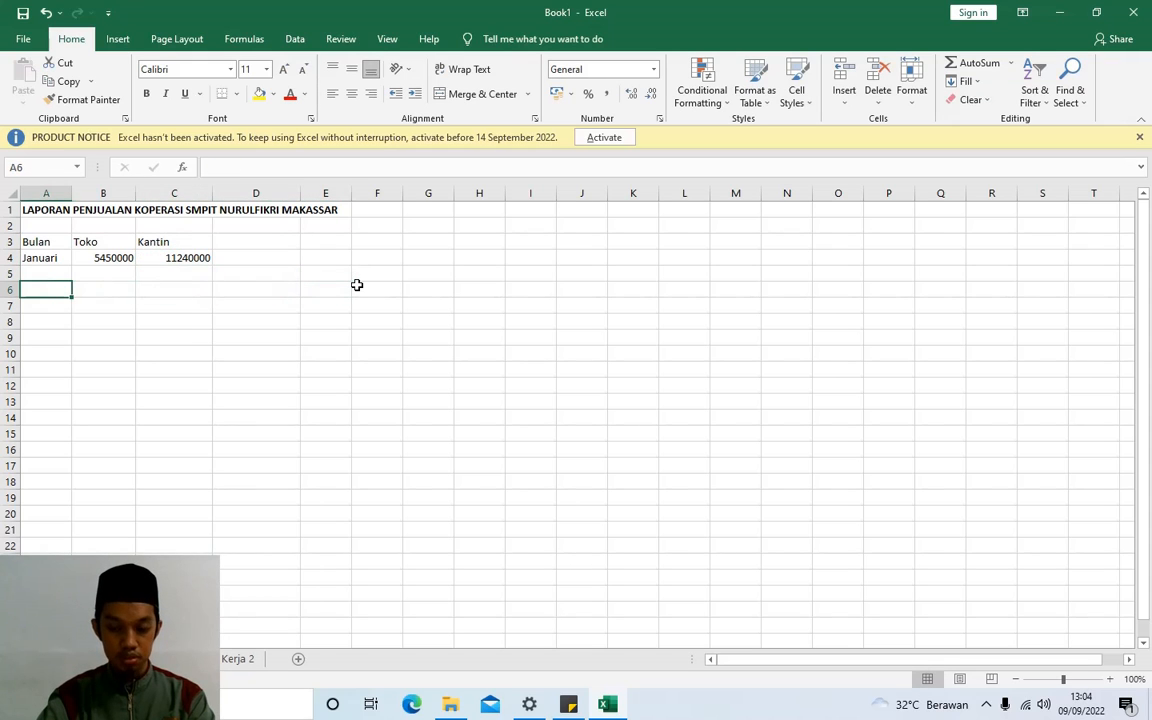
text(1)
key(BackSpace)
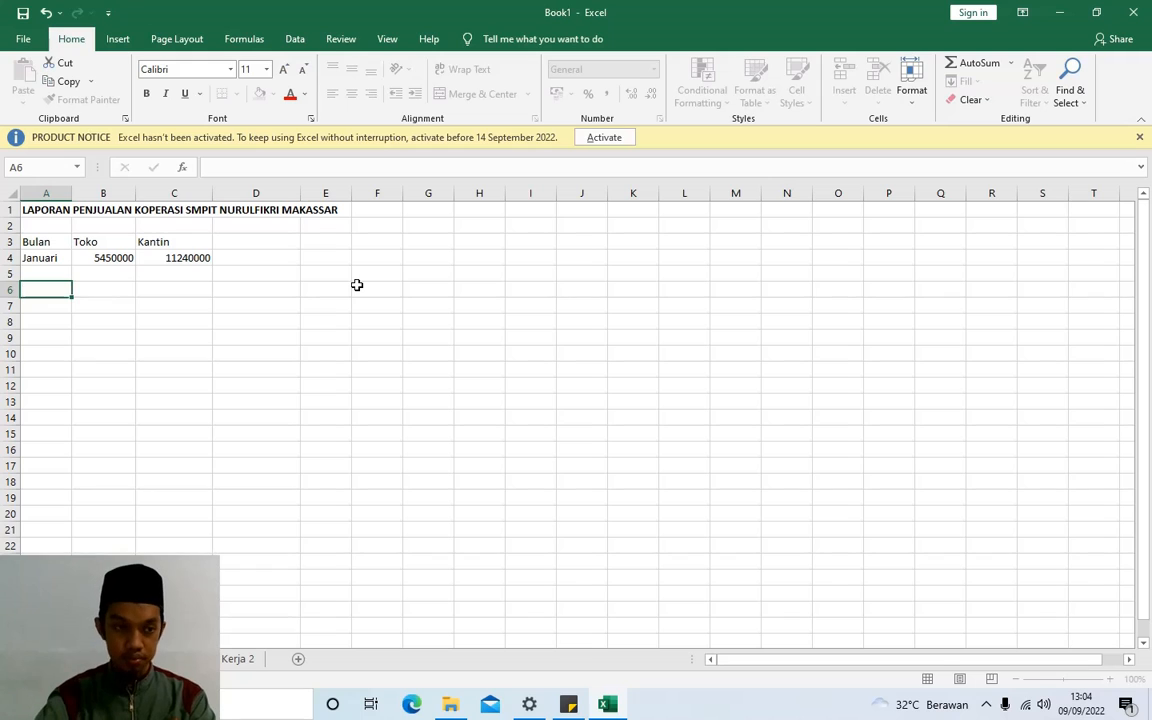
key(Up)
text(Februari)
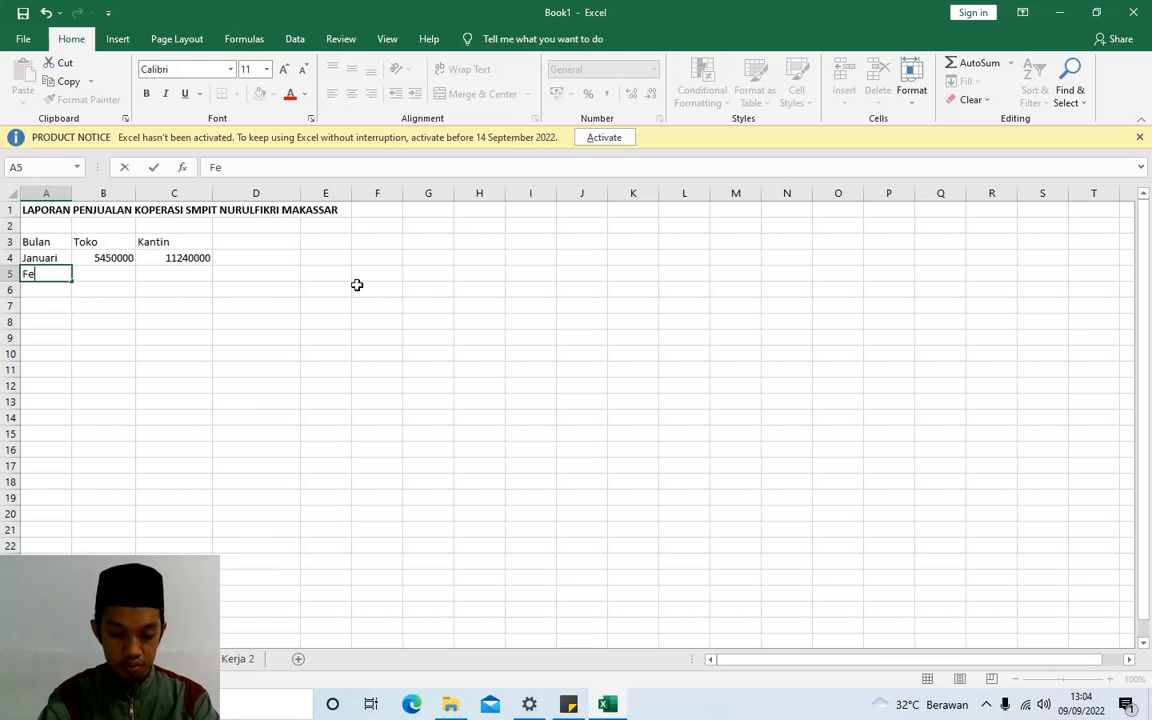
key(Tab)
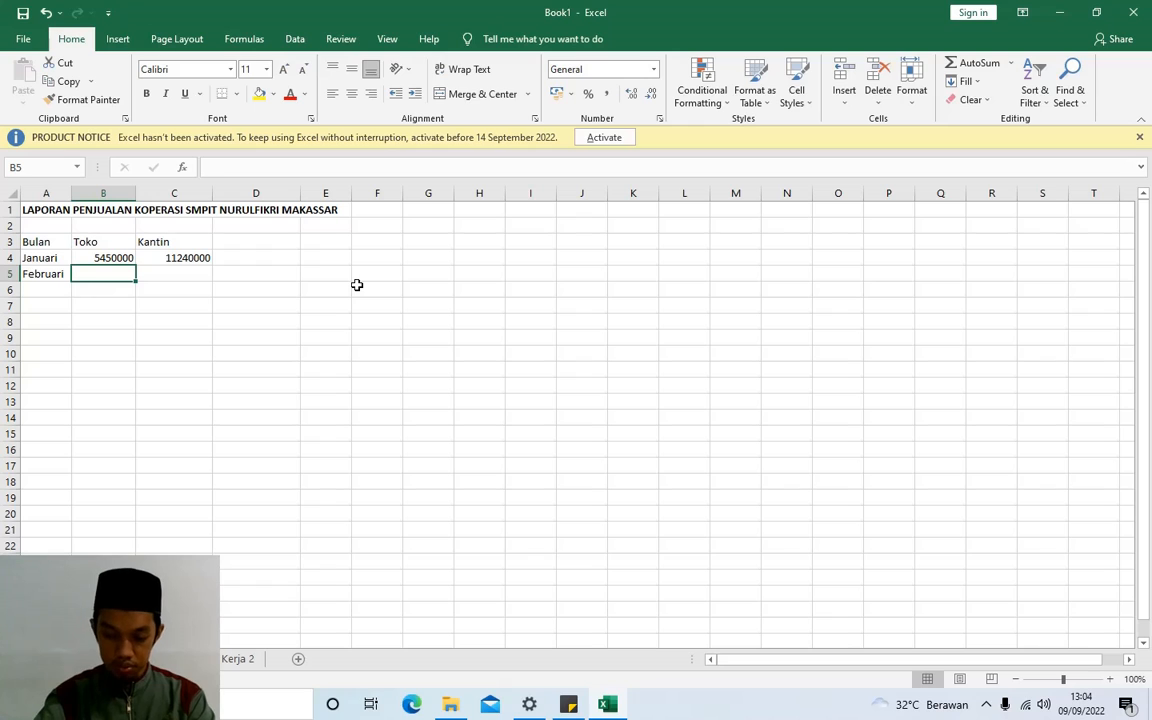
- Fill in the Februari sales with 6574000 for Toko in B5 and 12530000 for Kantin in C5
text(65)
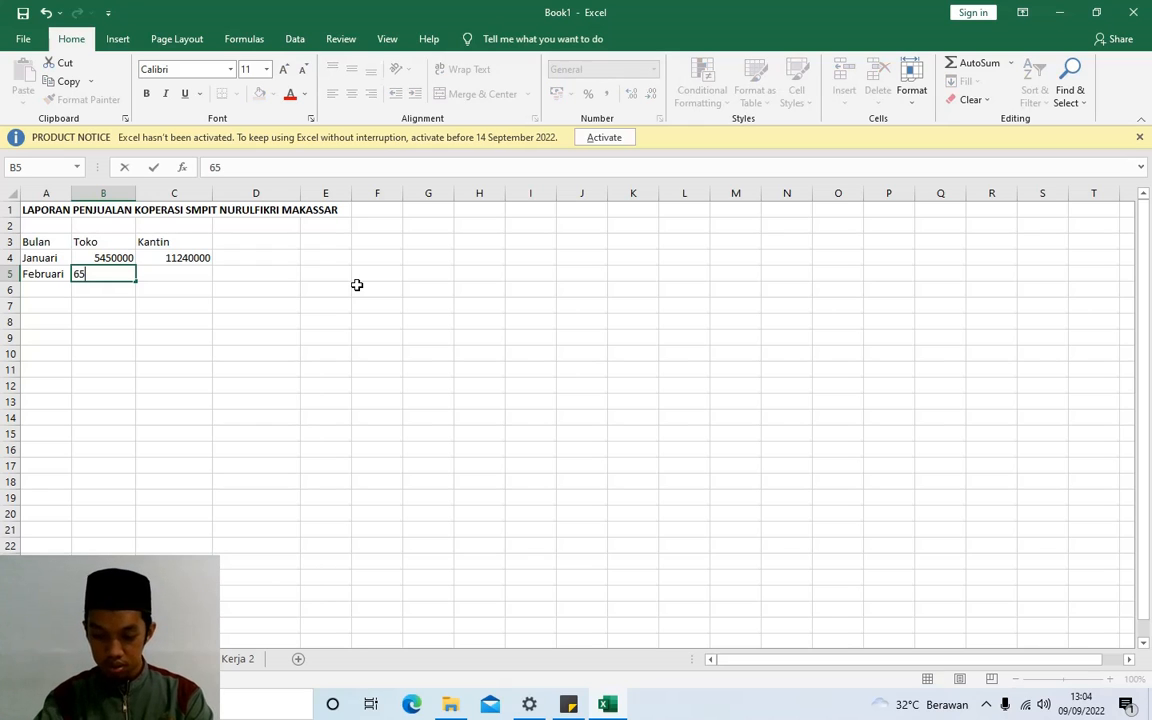
text(7400)
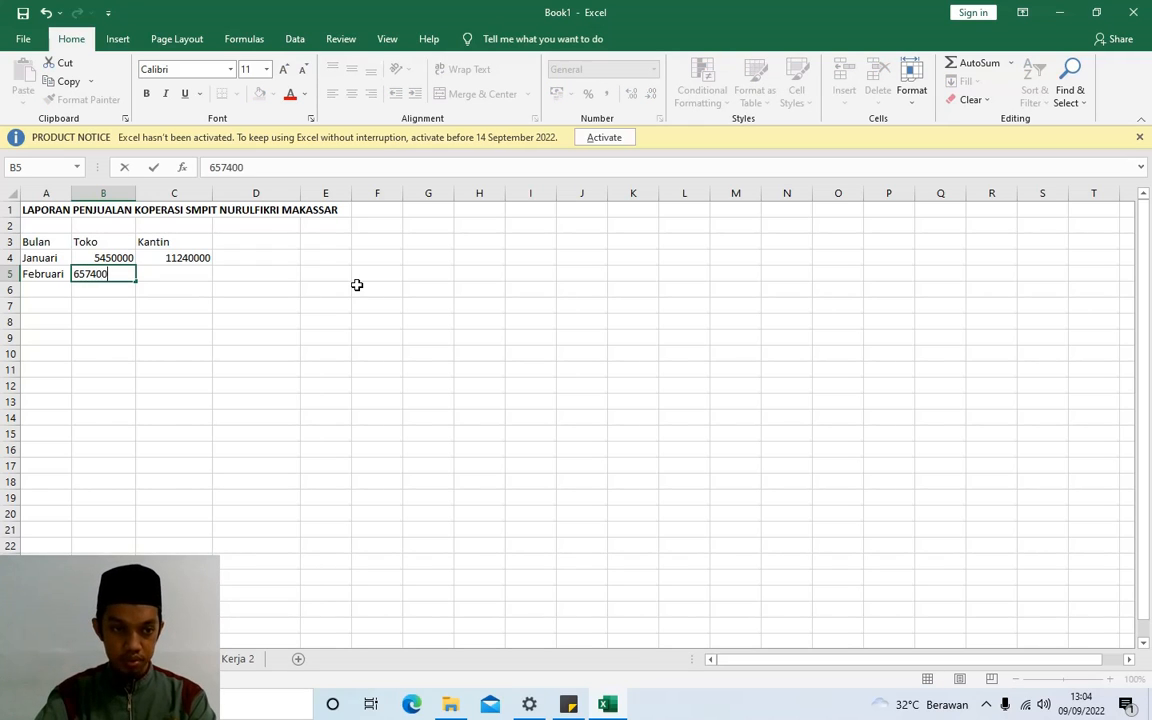
text(0)
key(Tab)
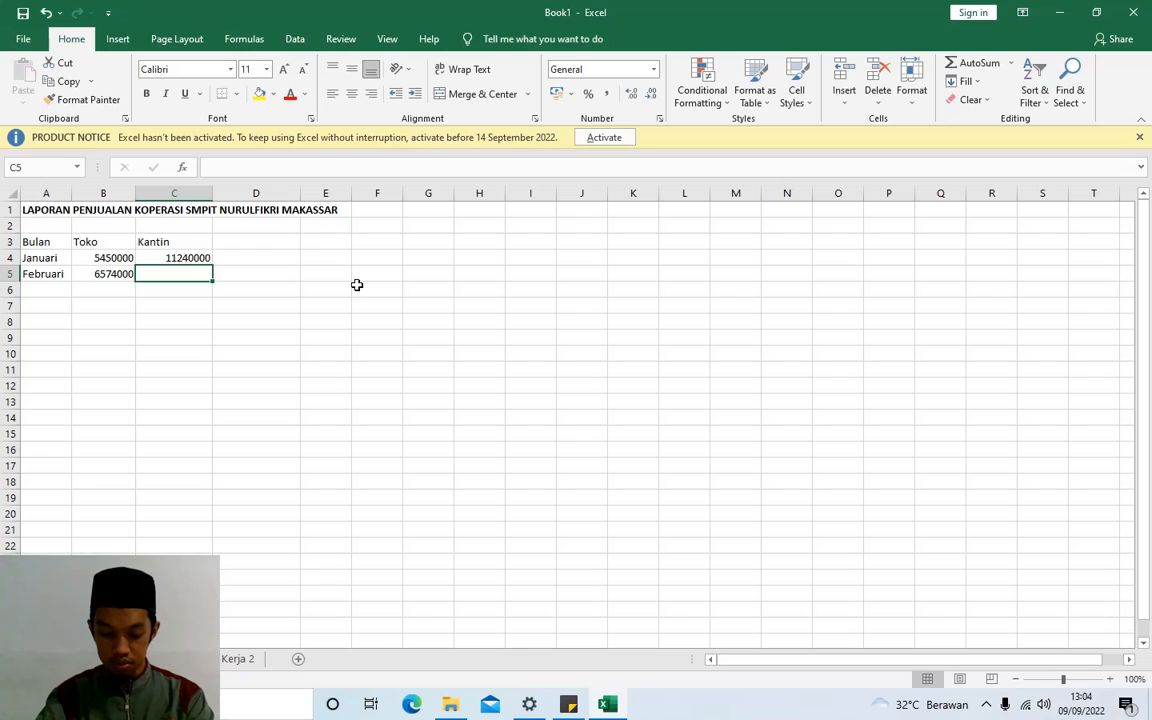
text(1253)
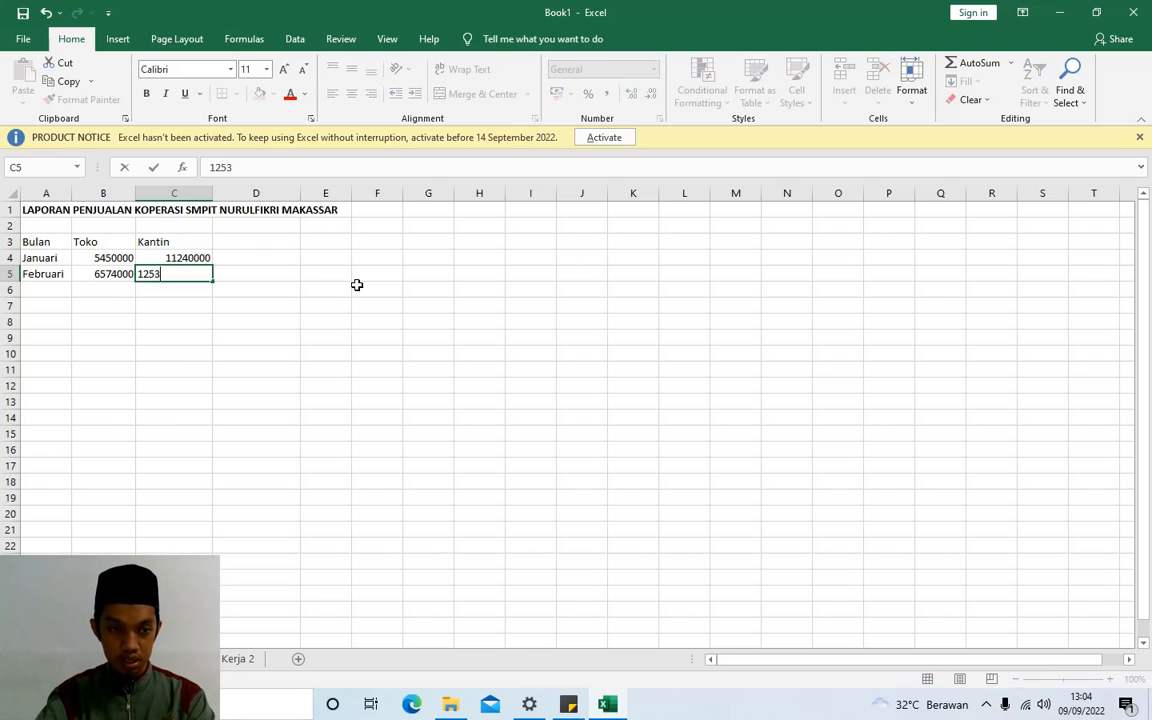
text(0000)
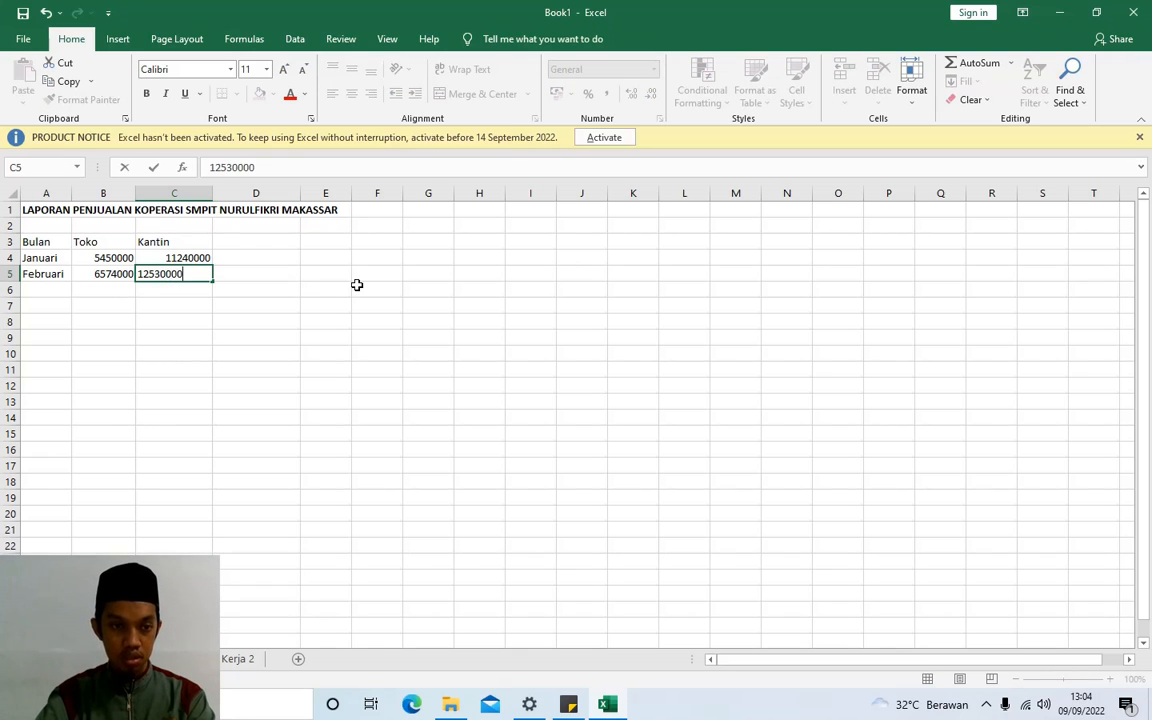
key(Return)
click(230, 362)
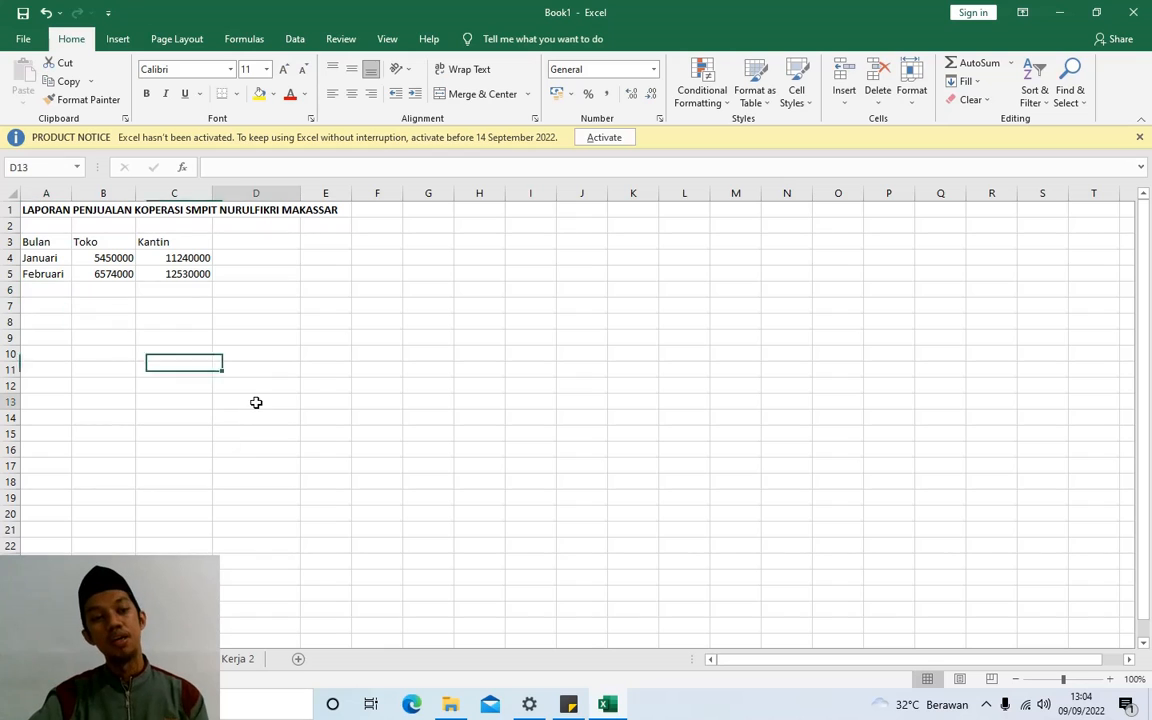
click(254, 401)
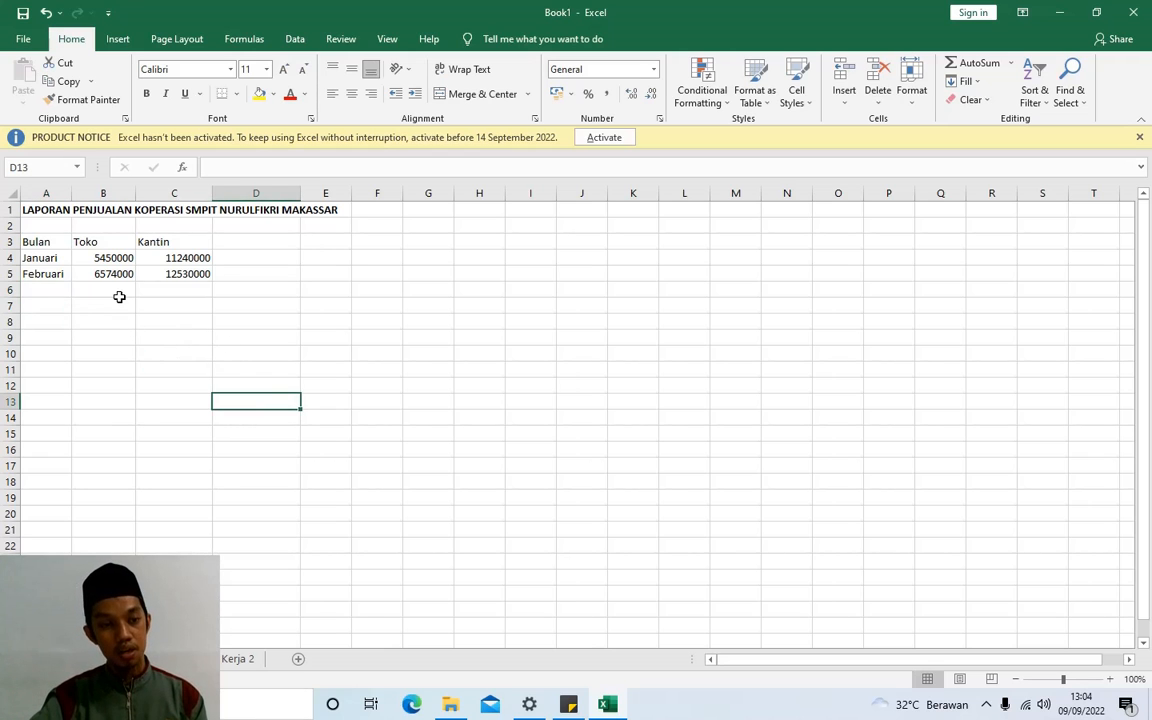
drag(113, 257, 295, 306)
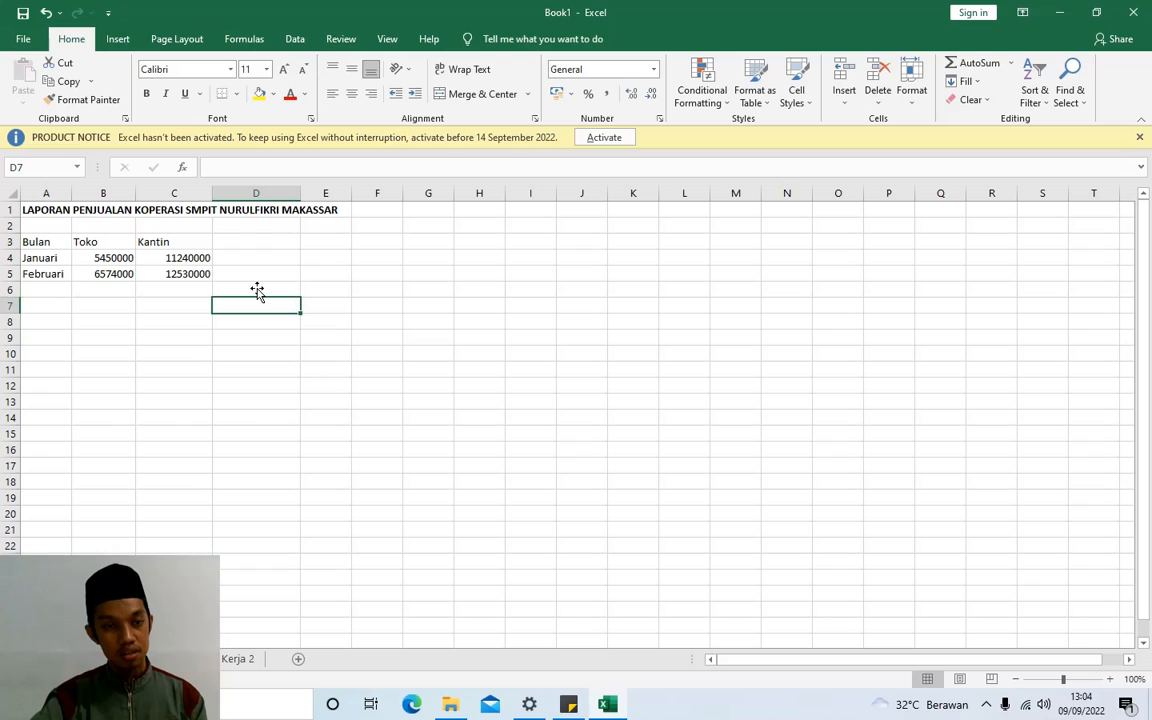
click(276, 390)
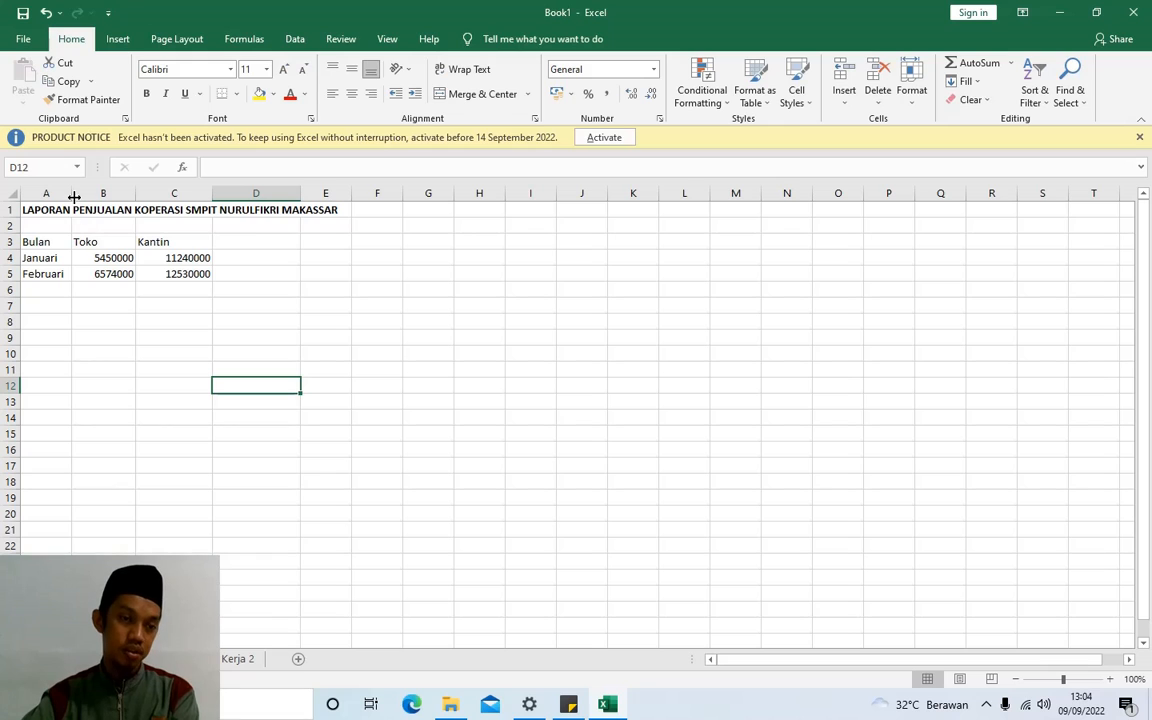
- Widen columns A, B and C so the month, Toko and Kantin entries have more room
drag(73, 197, 226, 193)
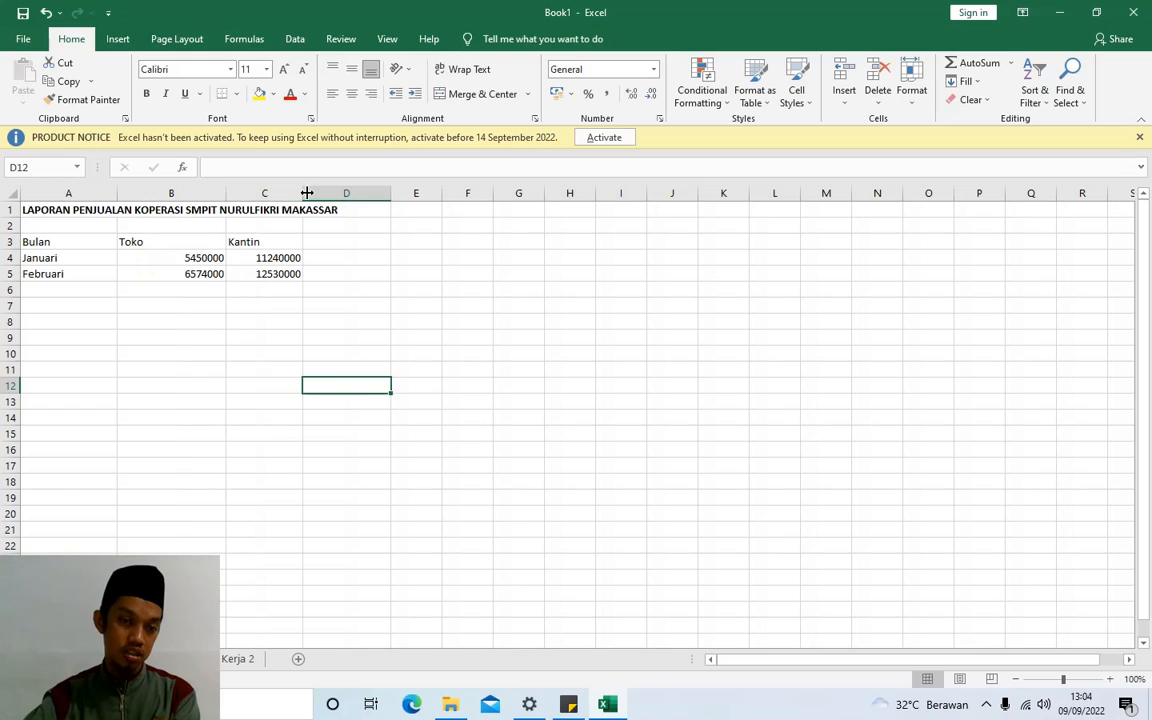
drag(301, 193, 343, 193)
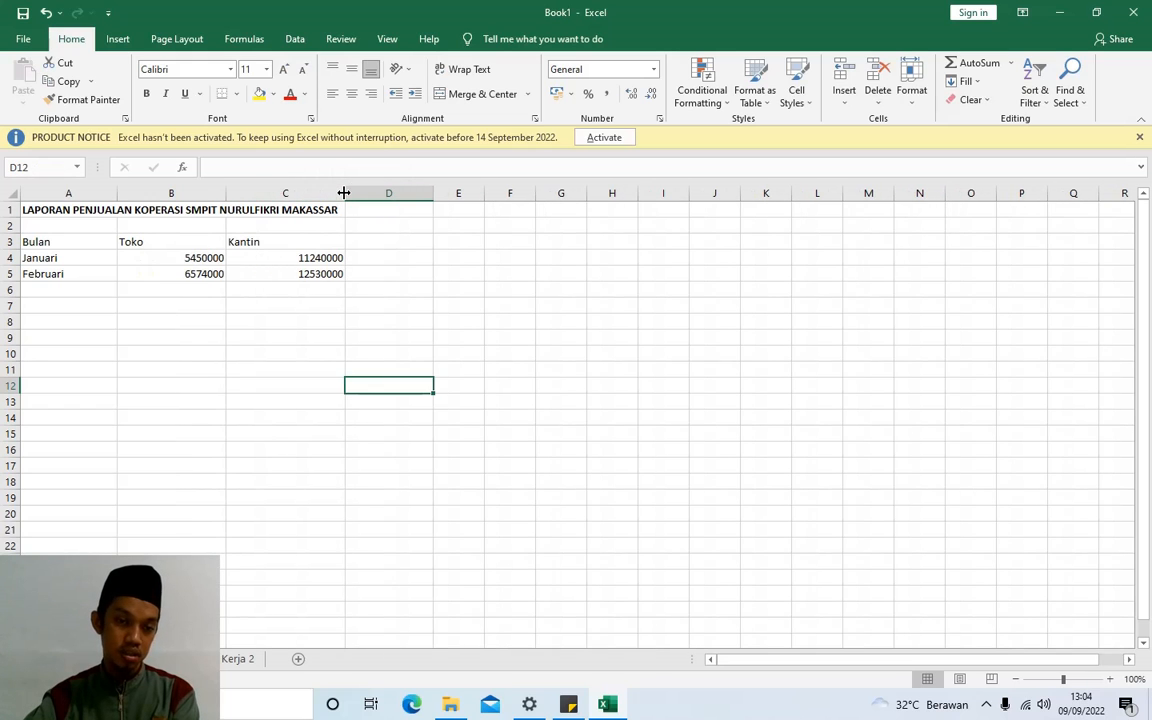
click(304, 338)
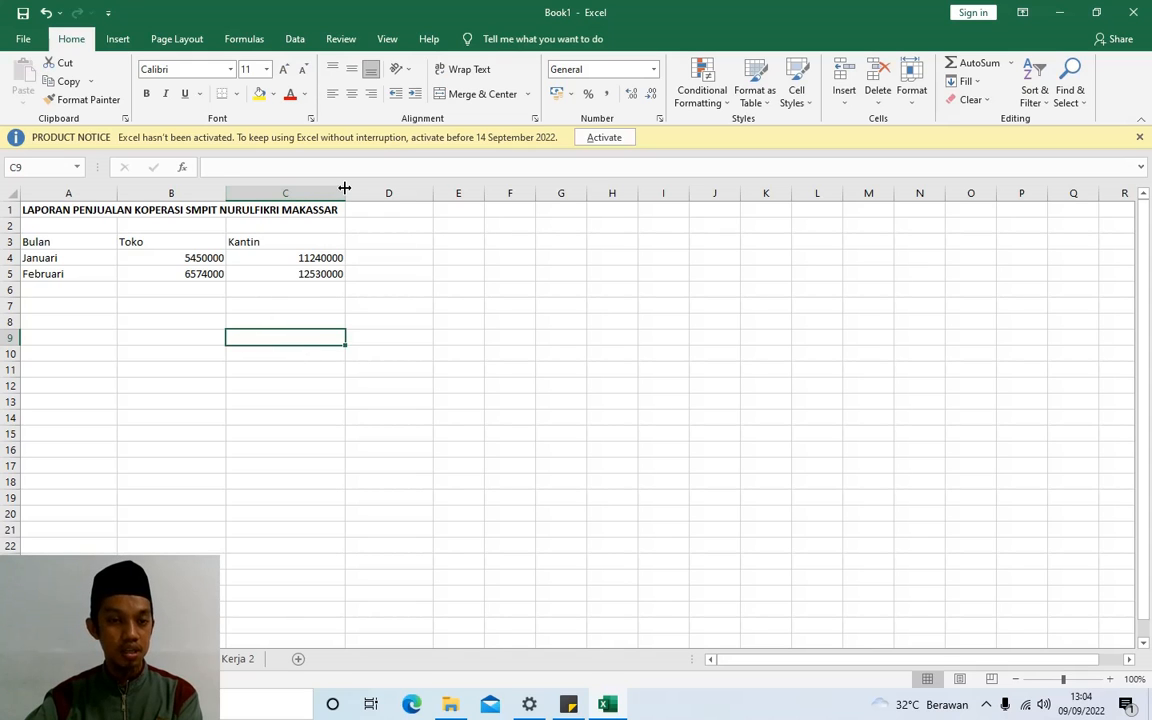
drag(343, 188, 366, 191)
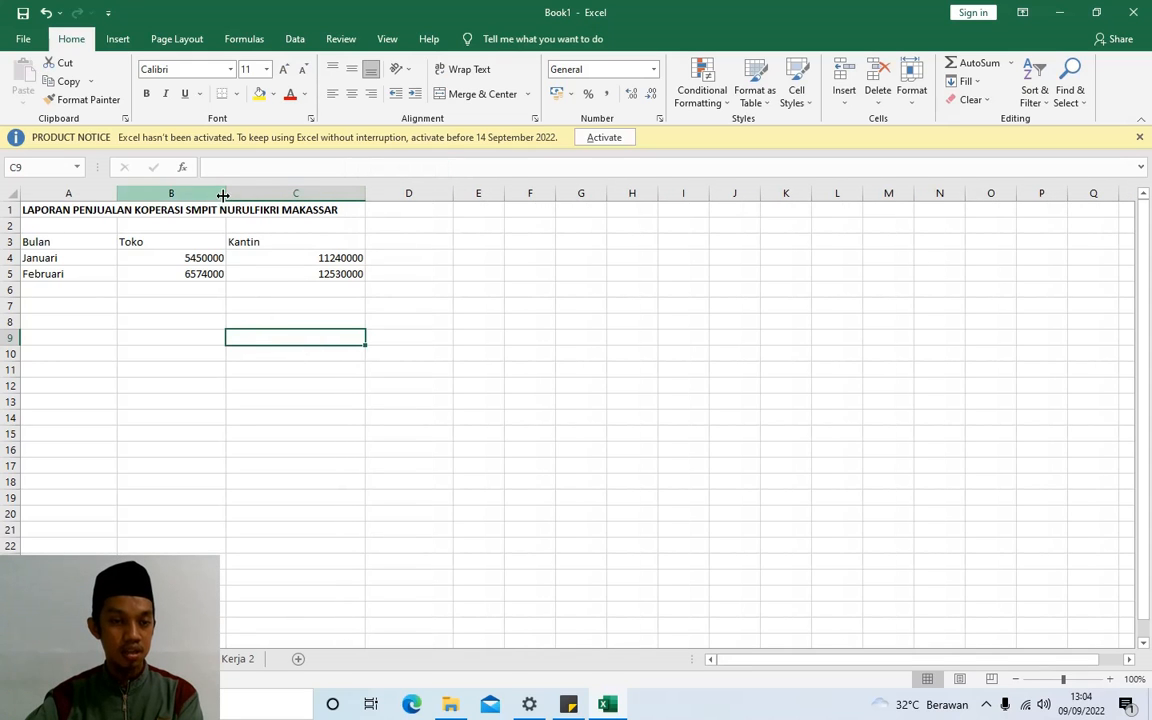
drag(225, 193, 236, 193)
drag(117, 193, 123, 193)
- Add a fourth column heading, Keterangan, in cell D3 beside Kantin
click(432, 238)
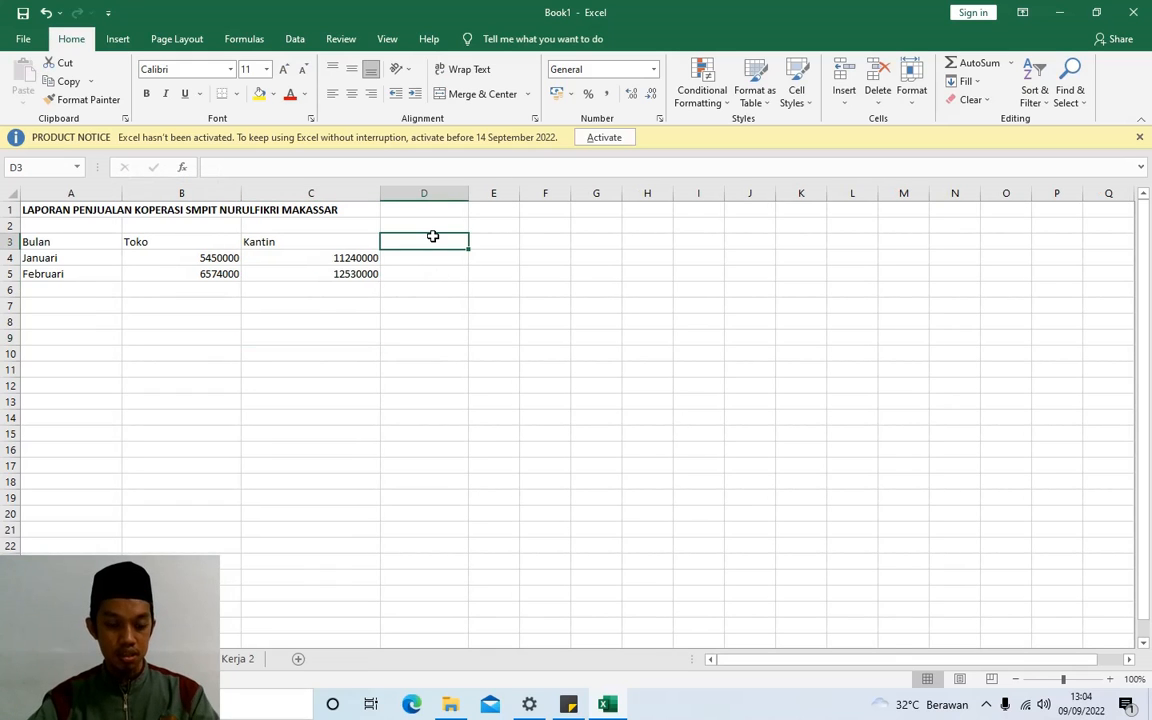
text(Keter)
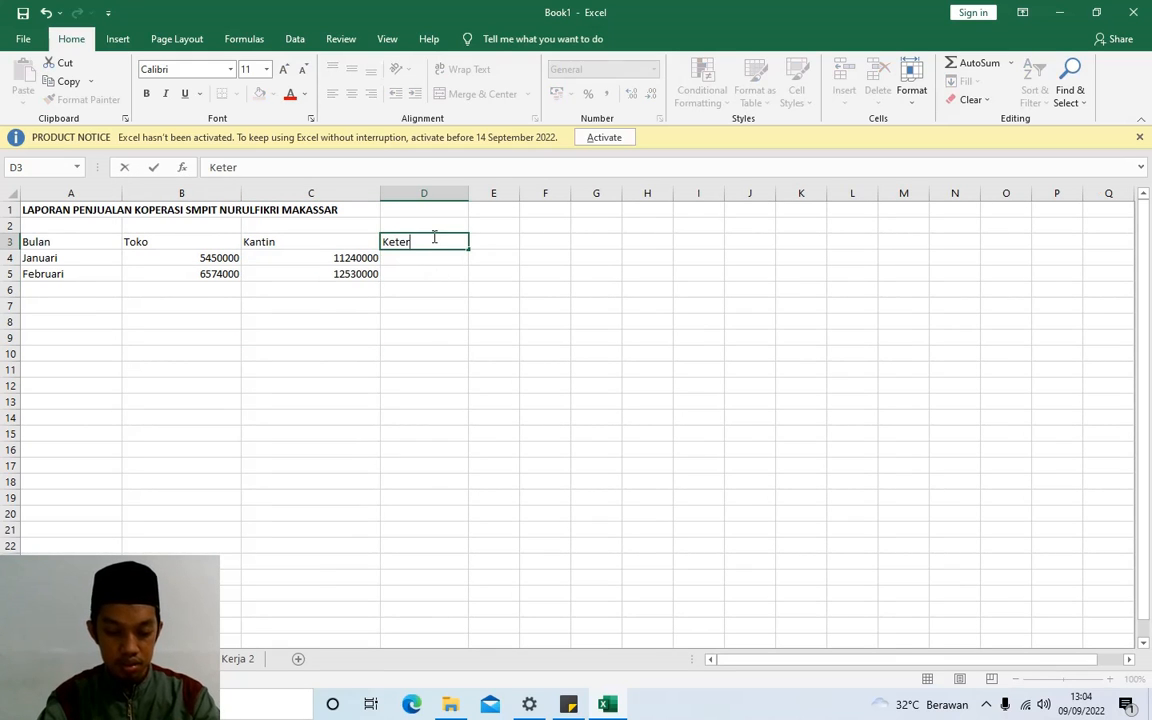
text(angan)
key(Return)
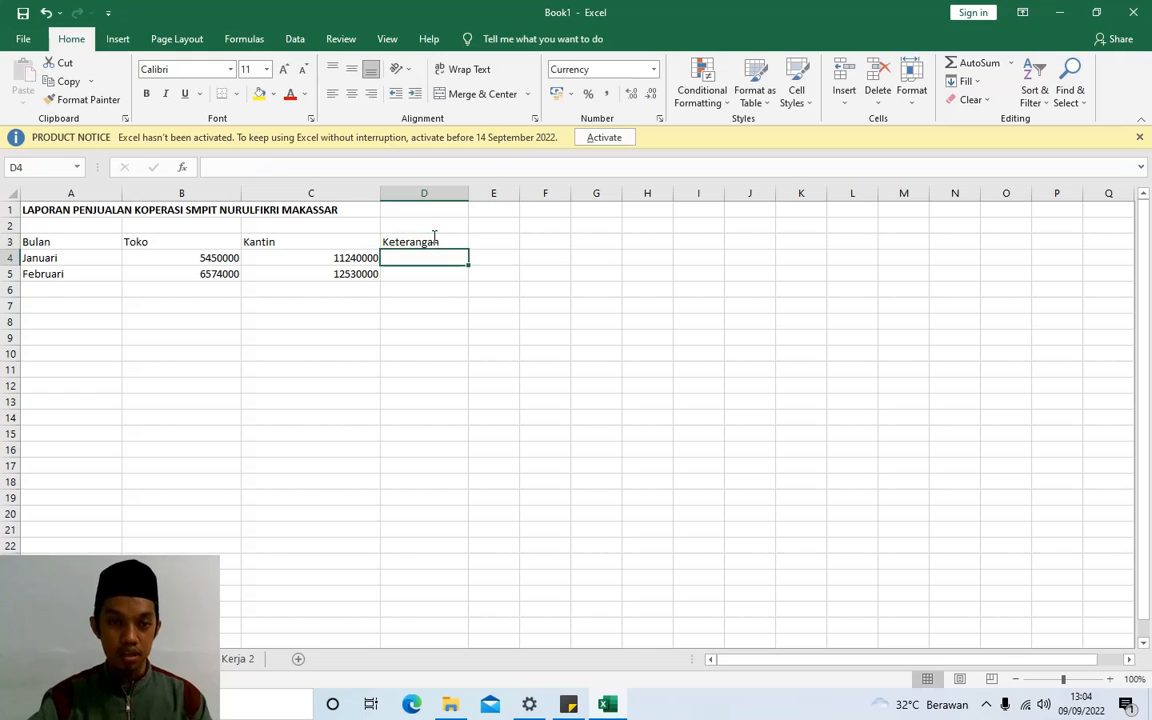
click(433, 320)
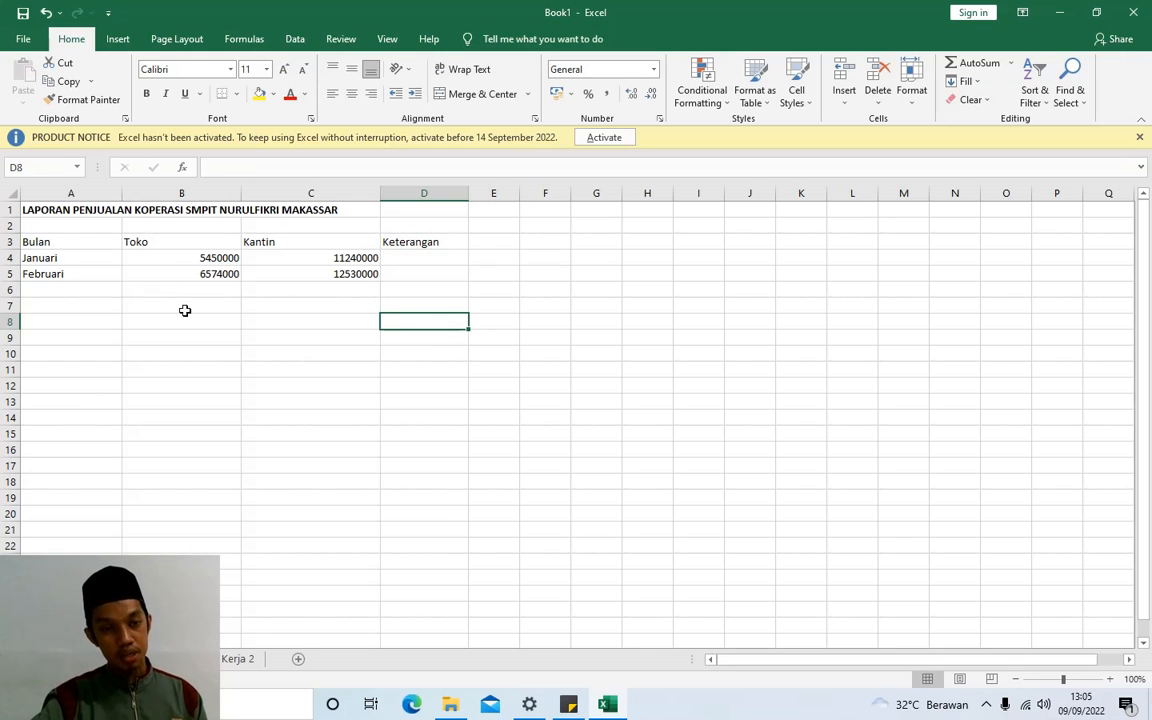
- Merge cells A1 to D1 and center the report title across the table's four columns
click(51, 211)
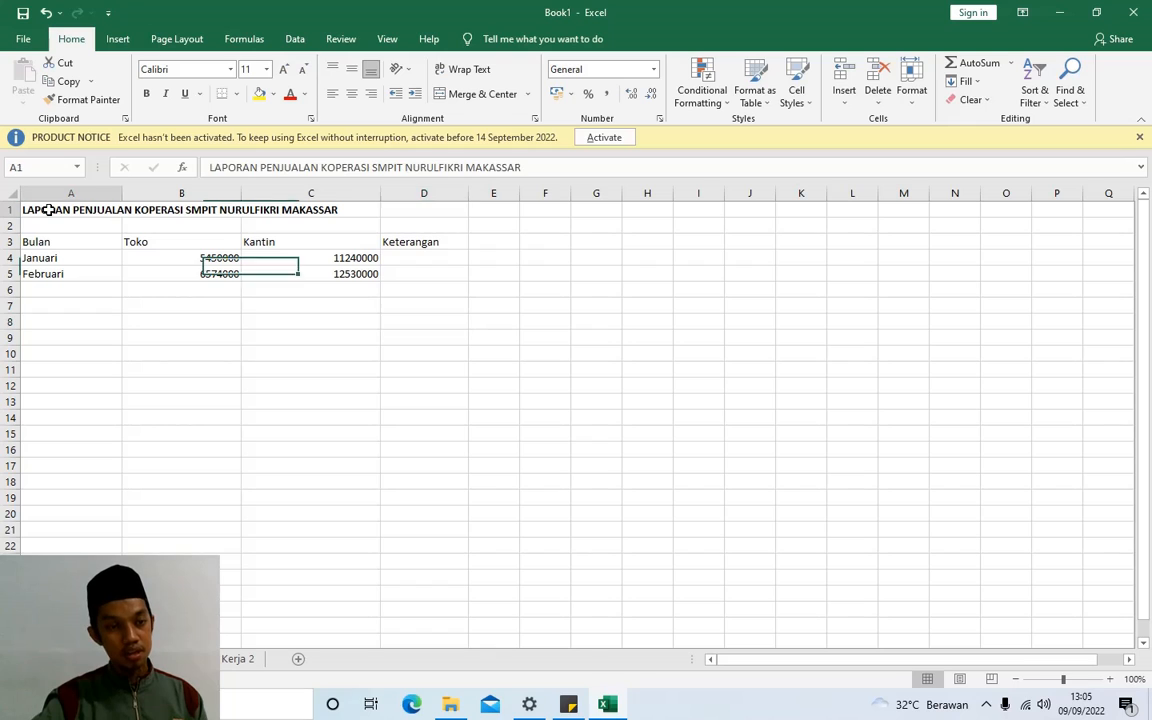
click(228, 373)
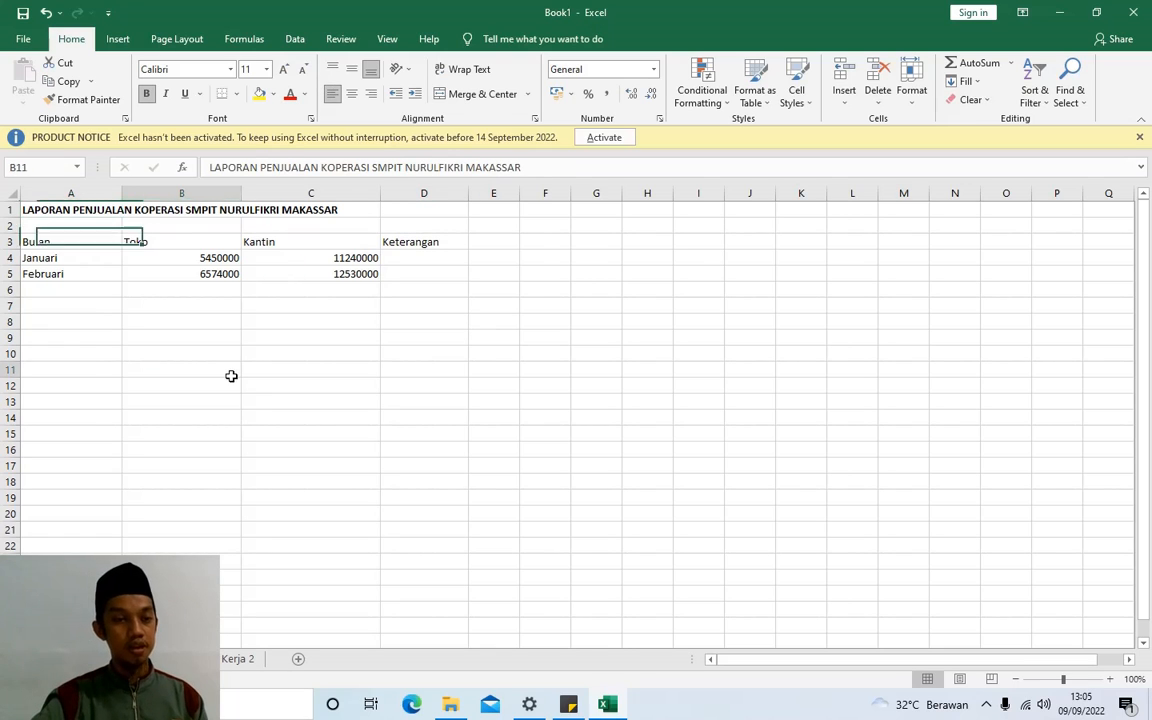
click(70, 211)
drag(70, 211, 409, 214)
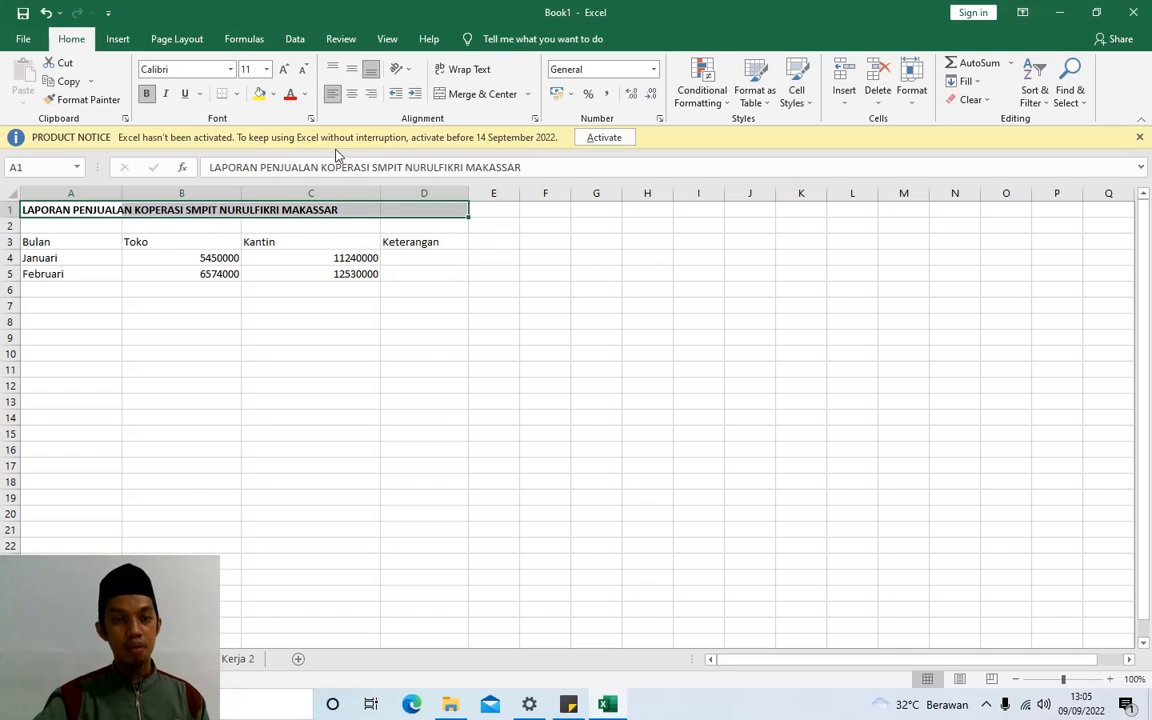
click(351, 94)
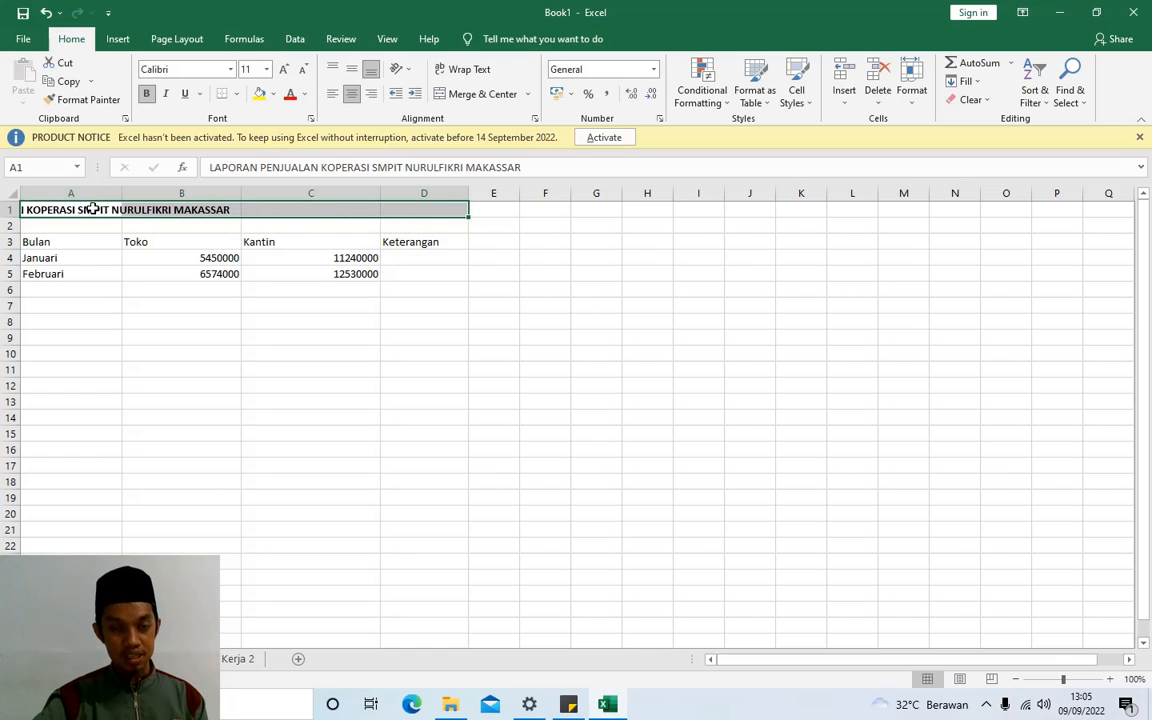
click(481, 96)
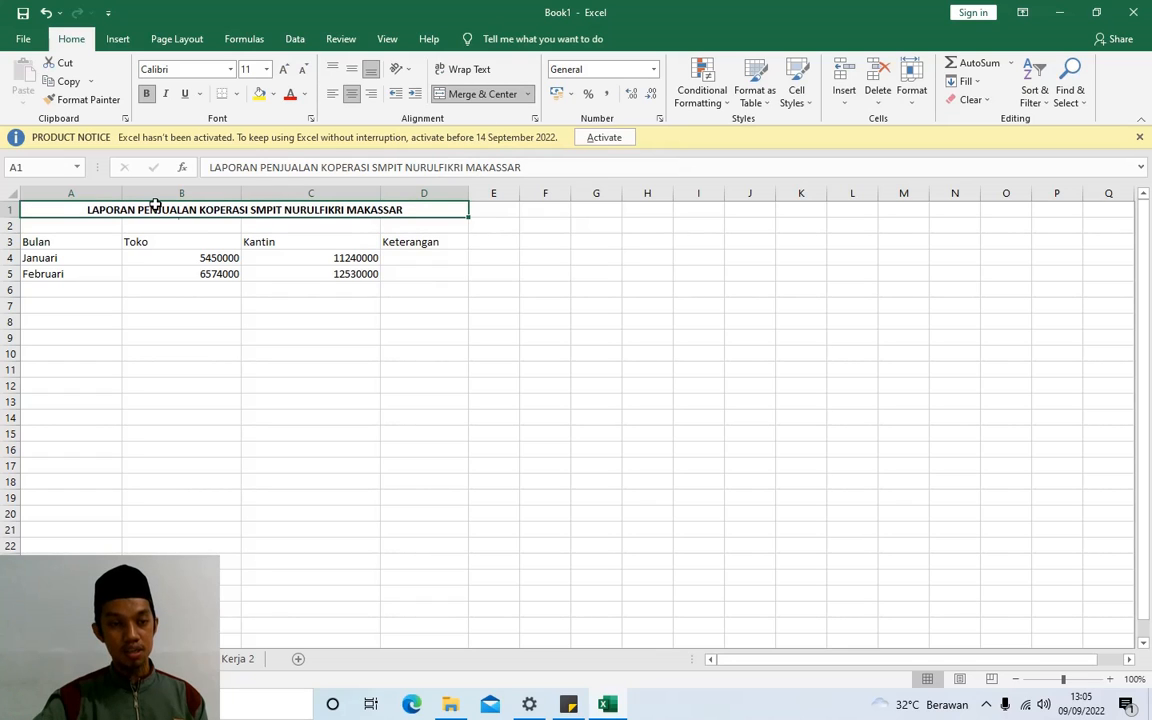
click(311, 318)
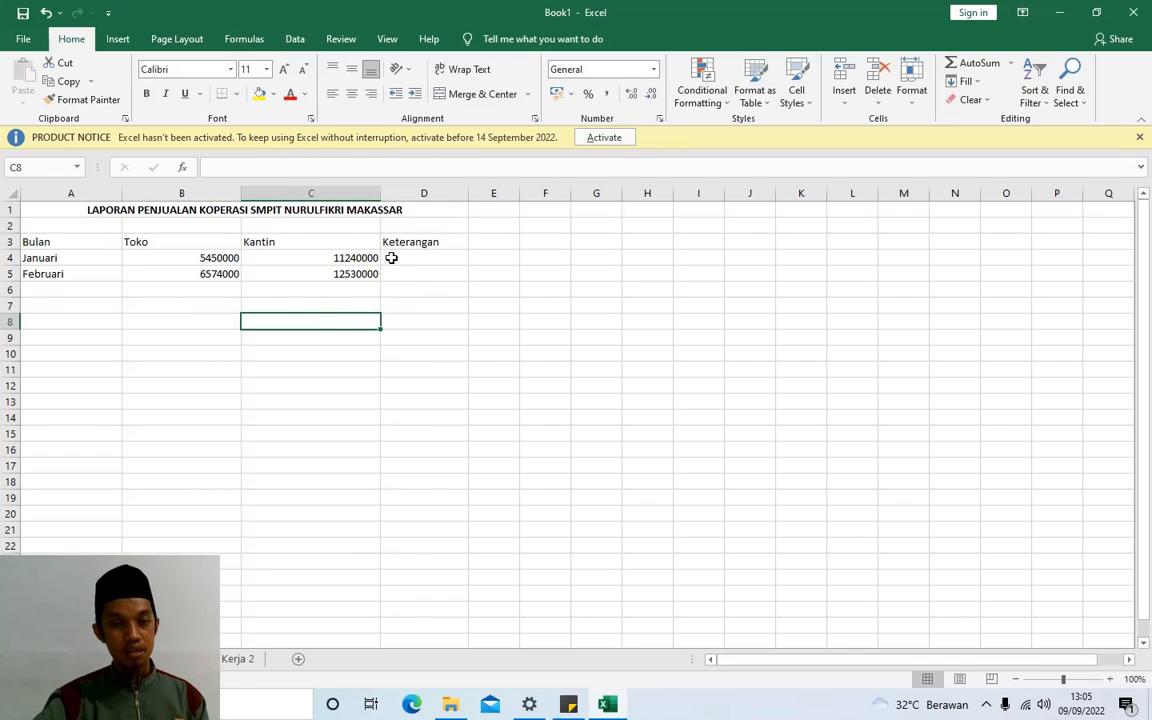
- Make the column headings in cells A3 to D3 bold and center them in their cells
drag(410, 243, 69, 242)
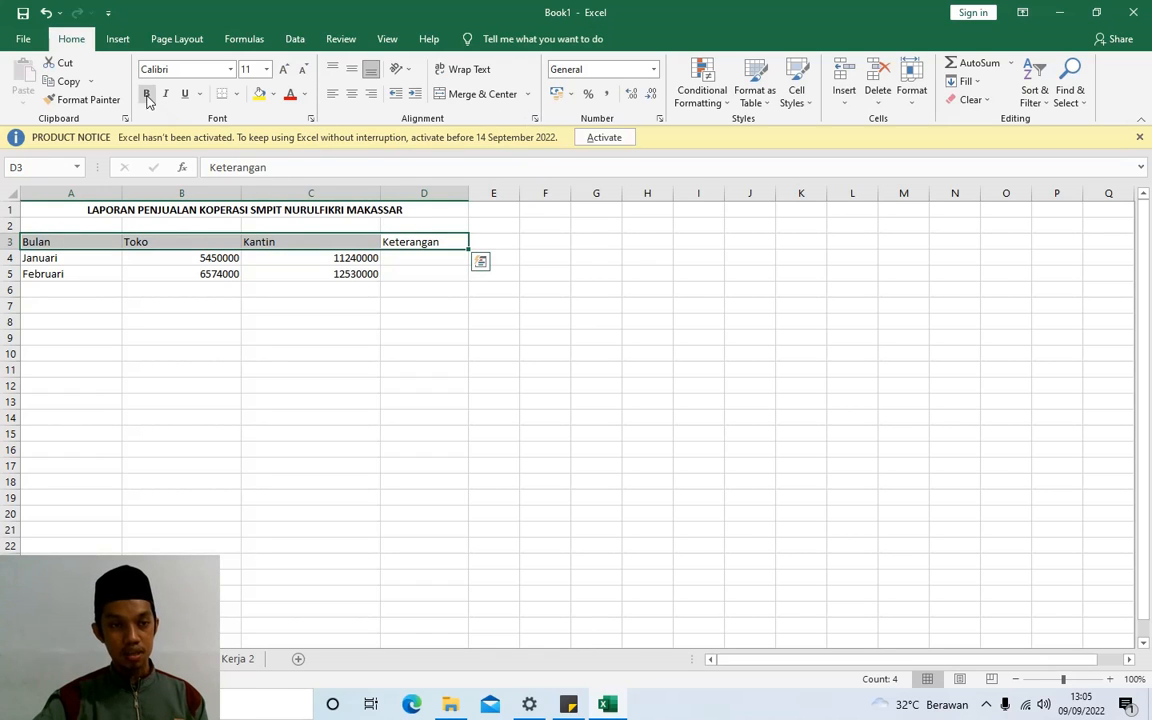
click(123, 260)
drag(75, 243, 401, 237)
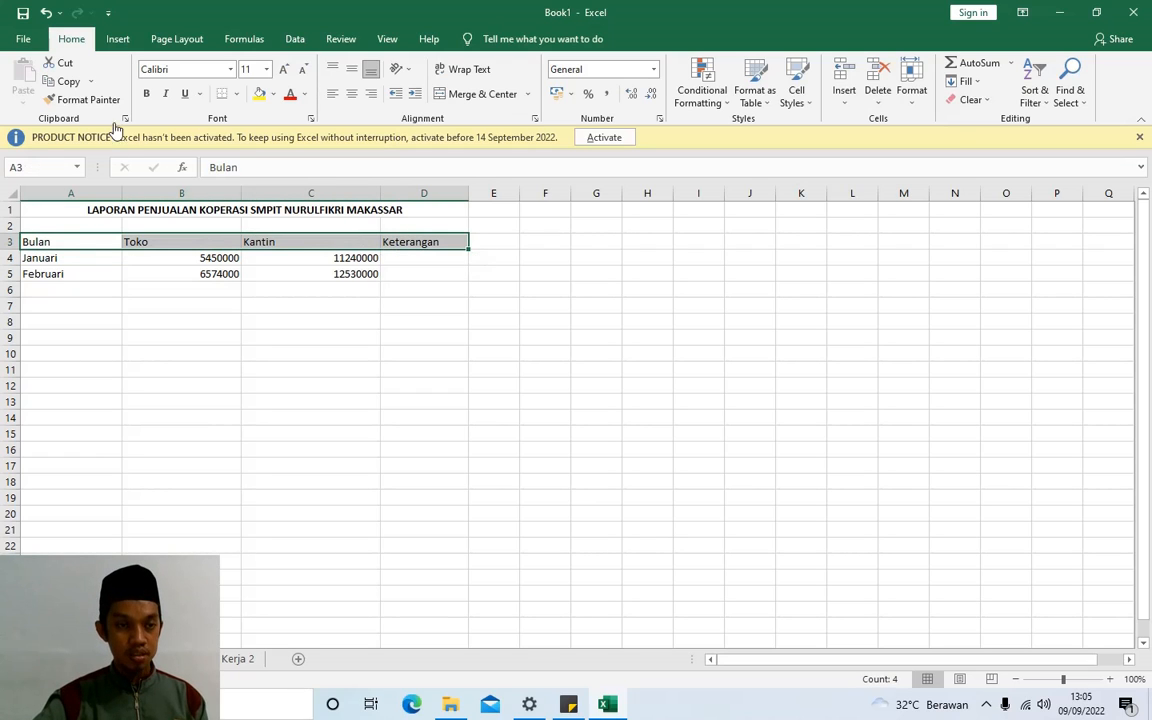
click(147, 95)
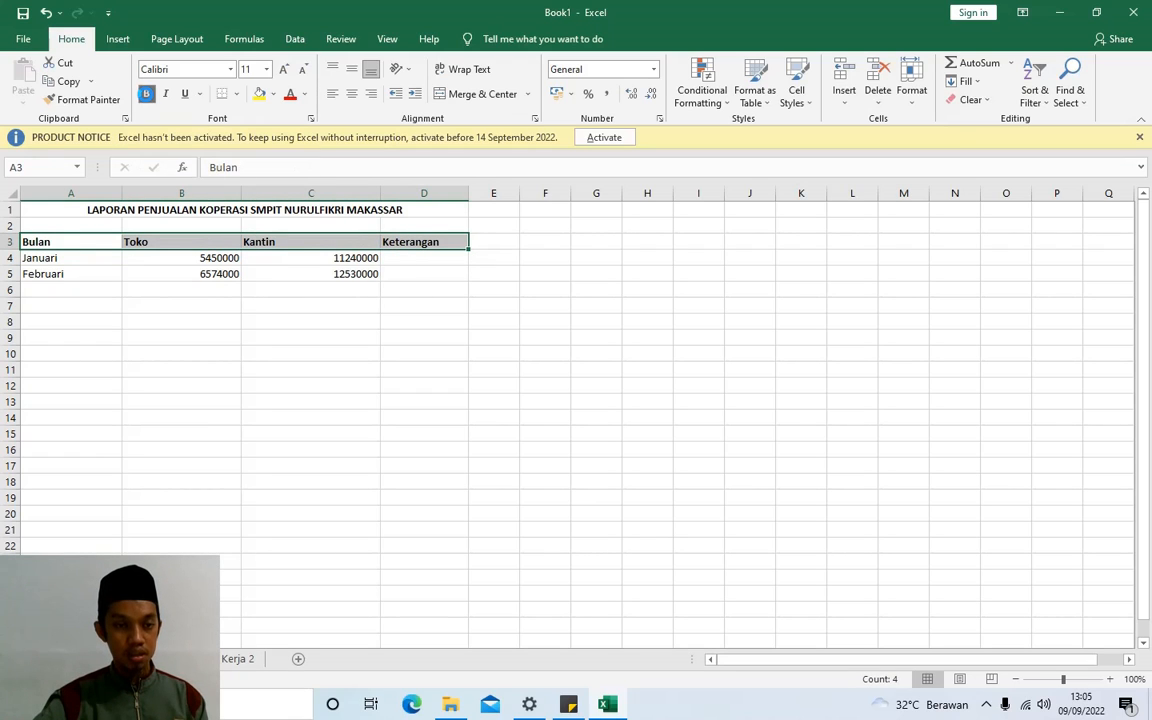
click(353, 95)
click(455, 337)
click(631, 435)
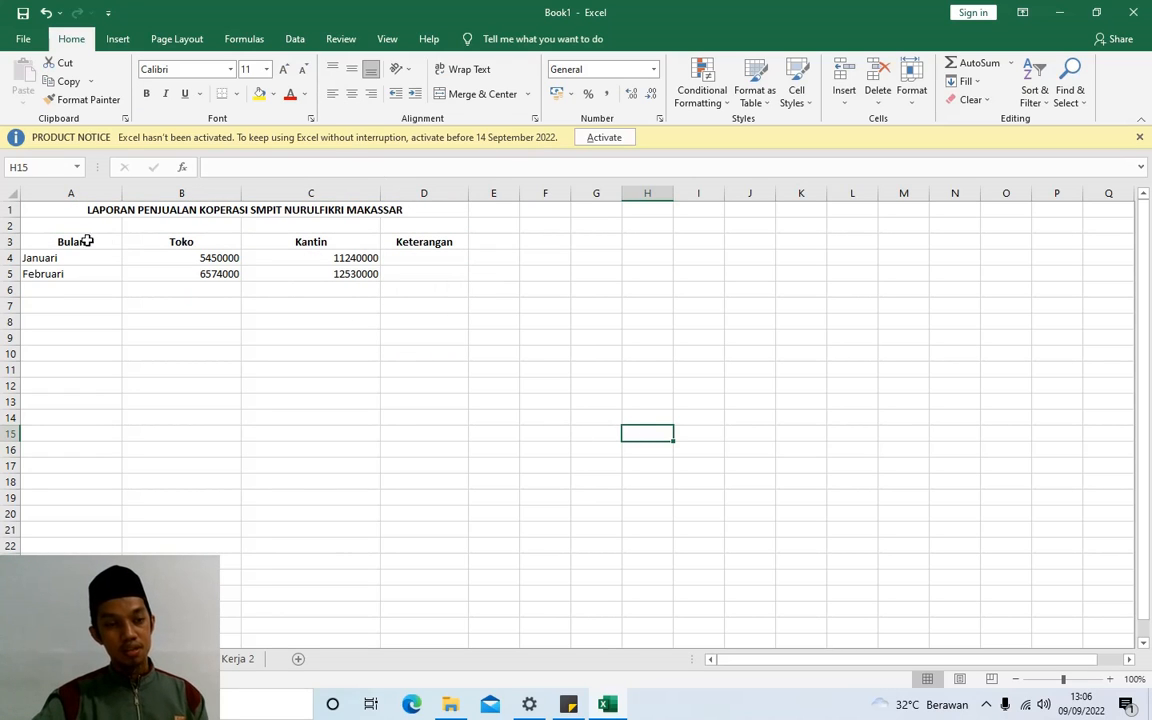
- Format the Toko and Kantin figures in cells B4 to C5 as Currency with the Rp symbol and zero decimal places
drag(93, 258, 100, 274)
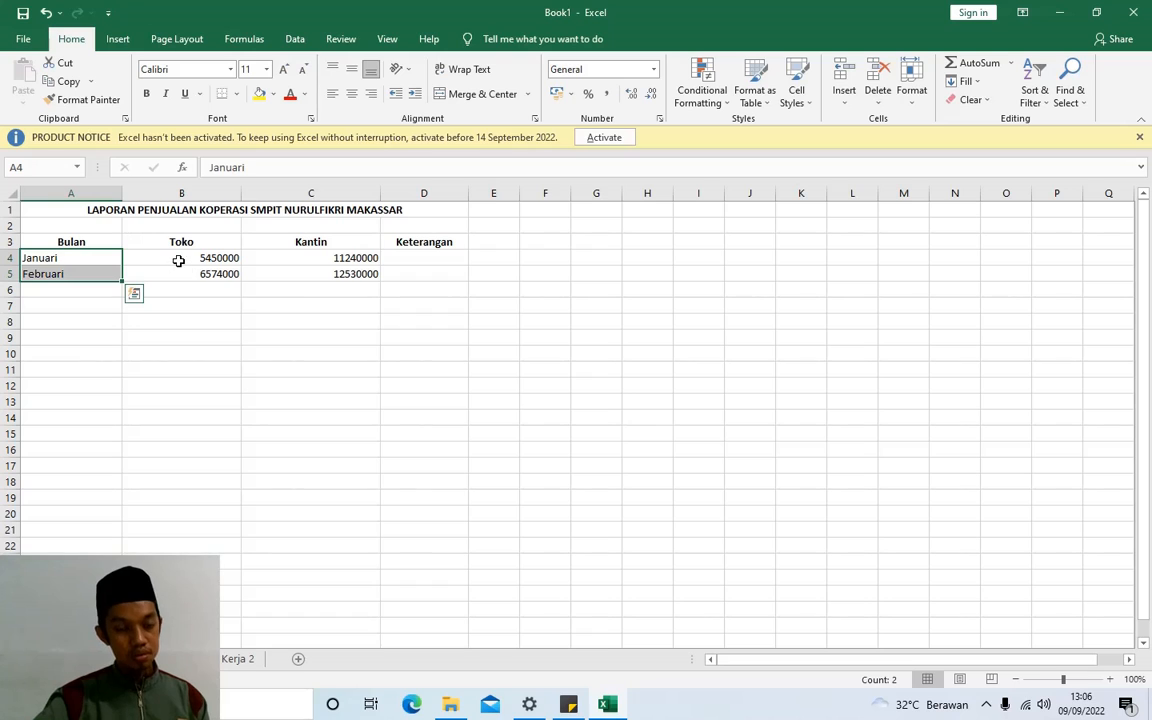
drag(176, 258, 327, 277)
click(257, 304)
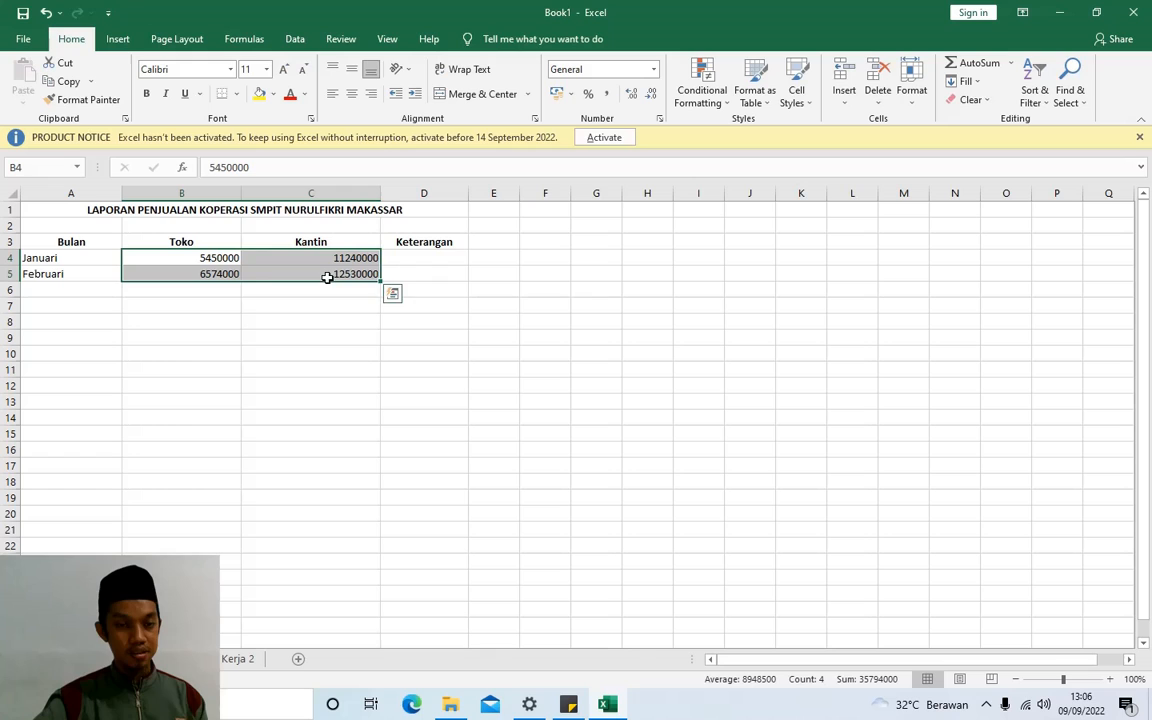
right_click(259, 270)
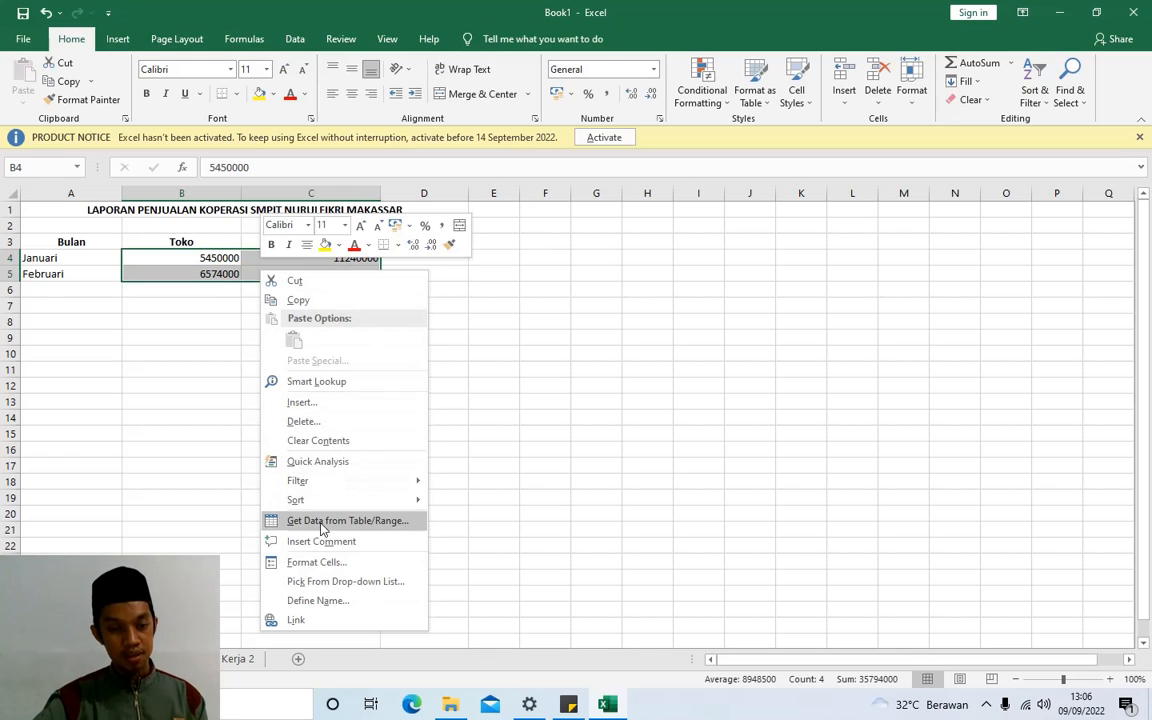
click(300, 562)
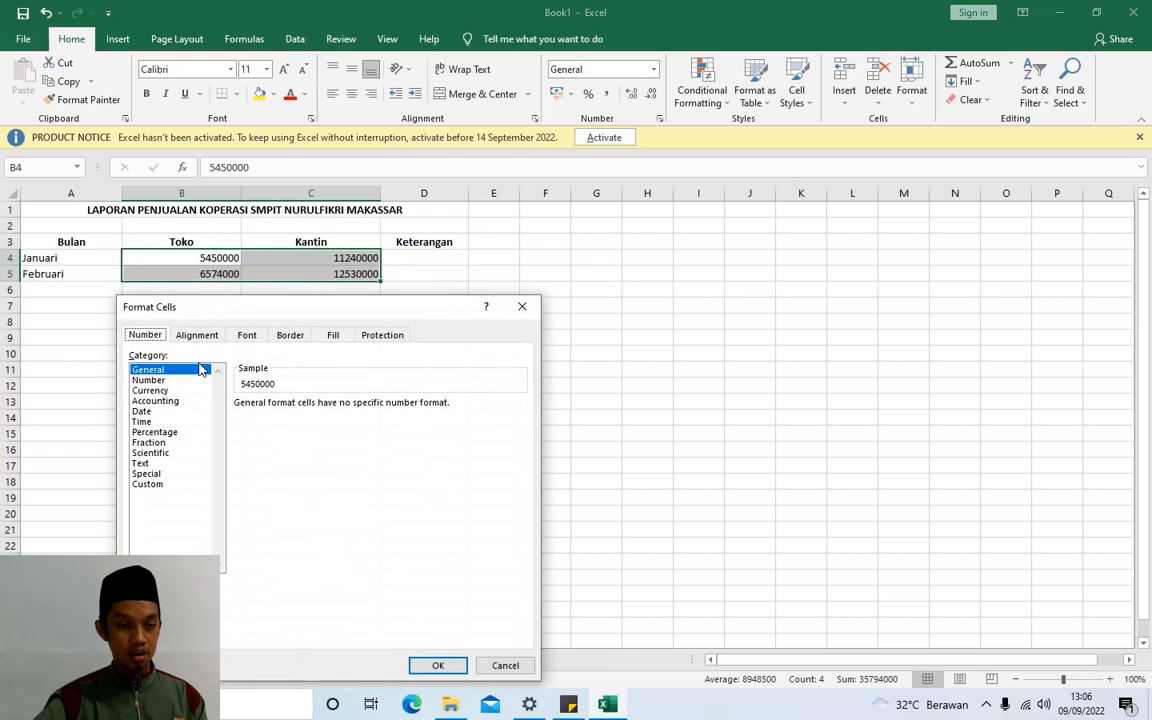
click(155, 390)
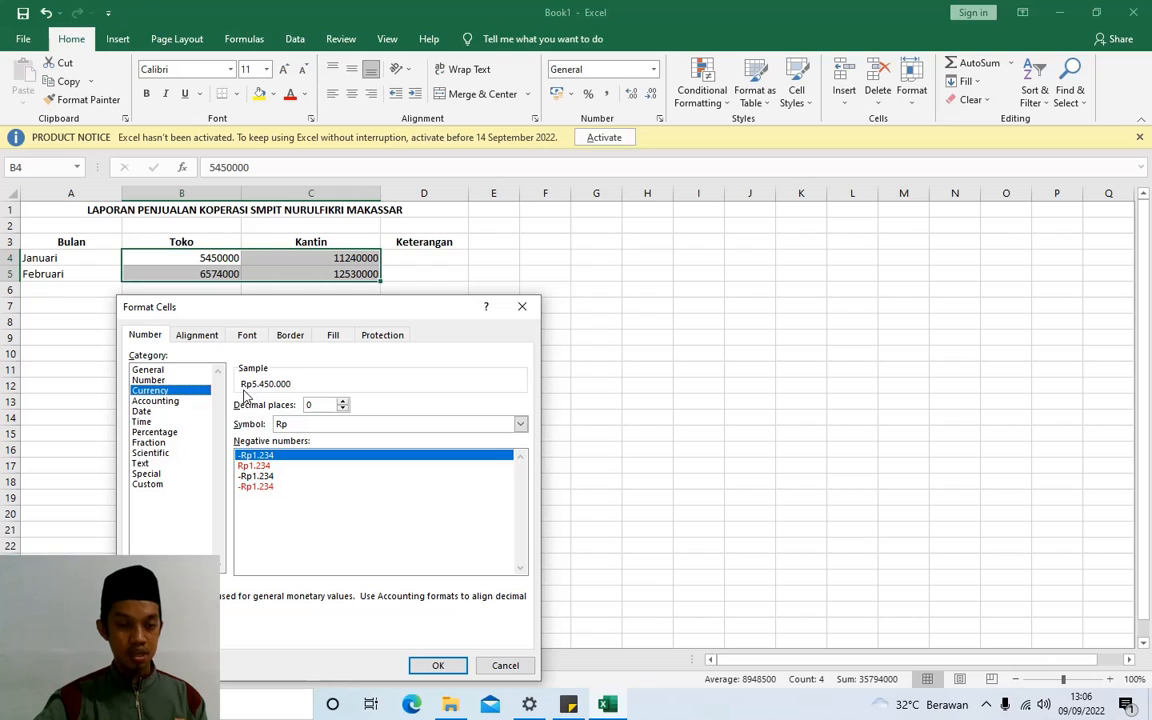
click(304, 426)
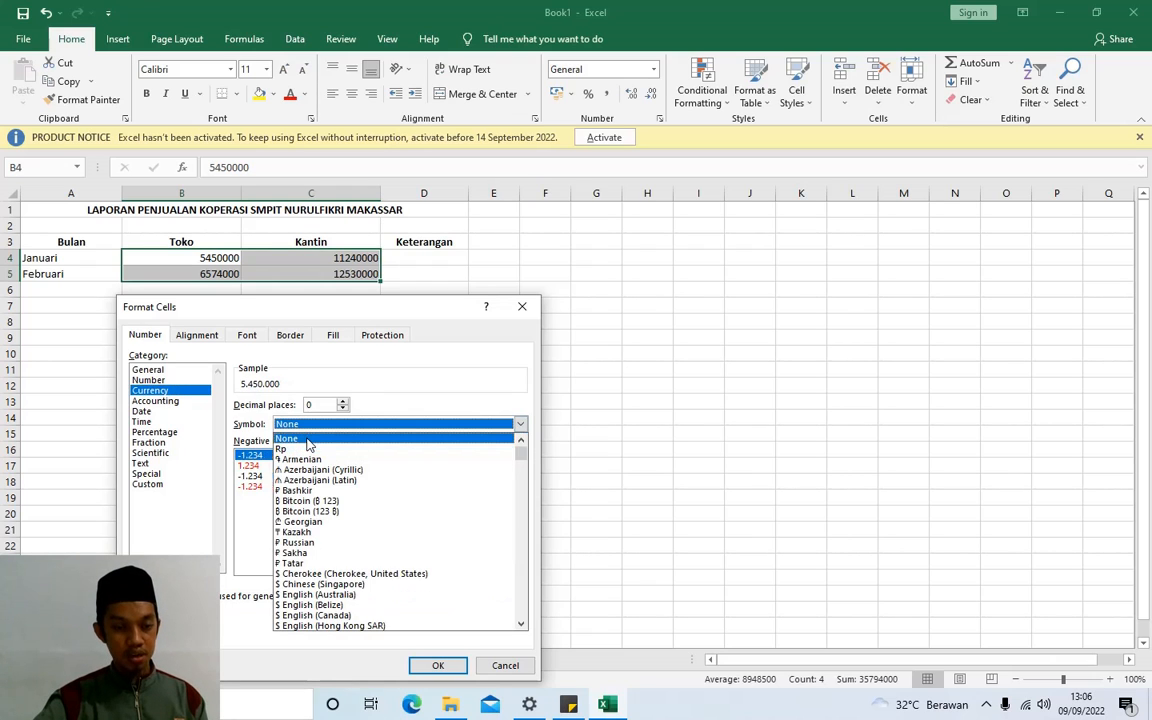
click(300, 438)
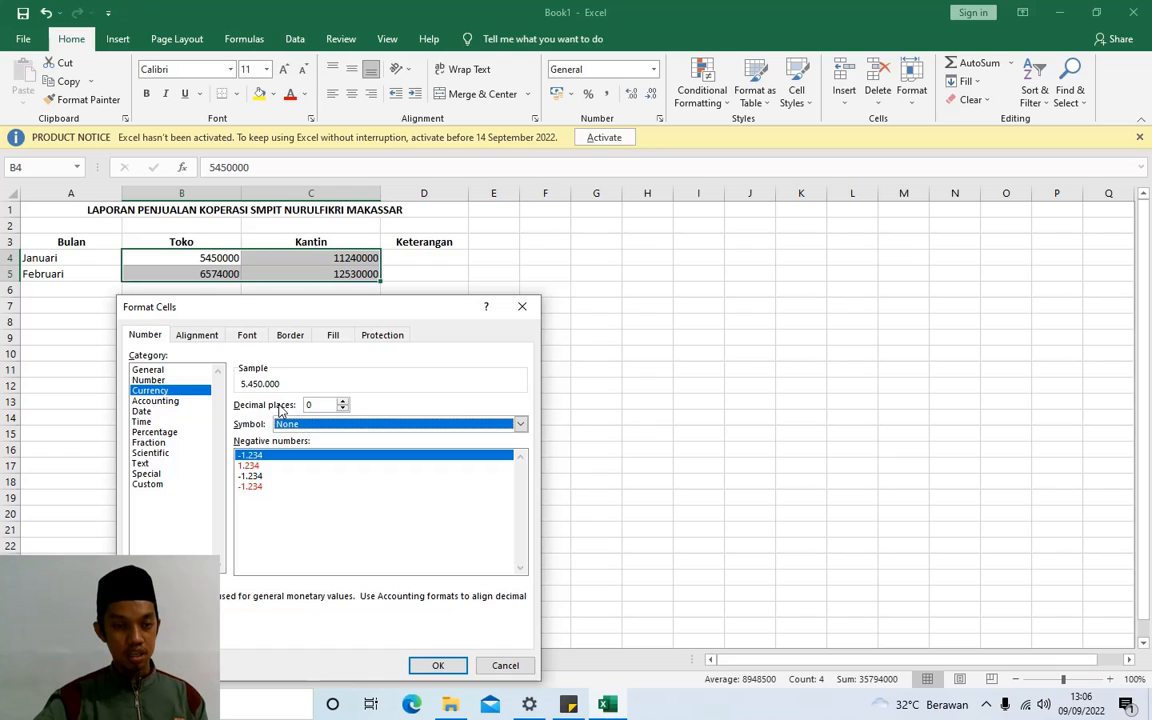
click(294, 426)
click(298, 449)
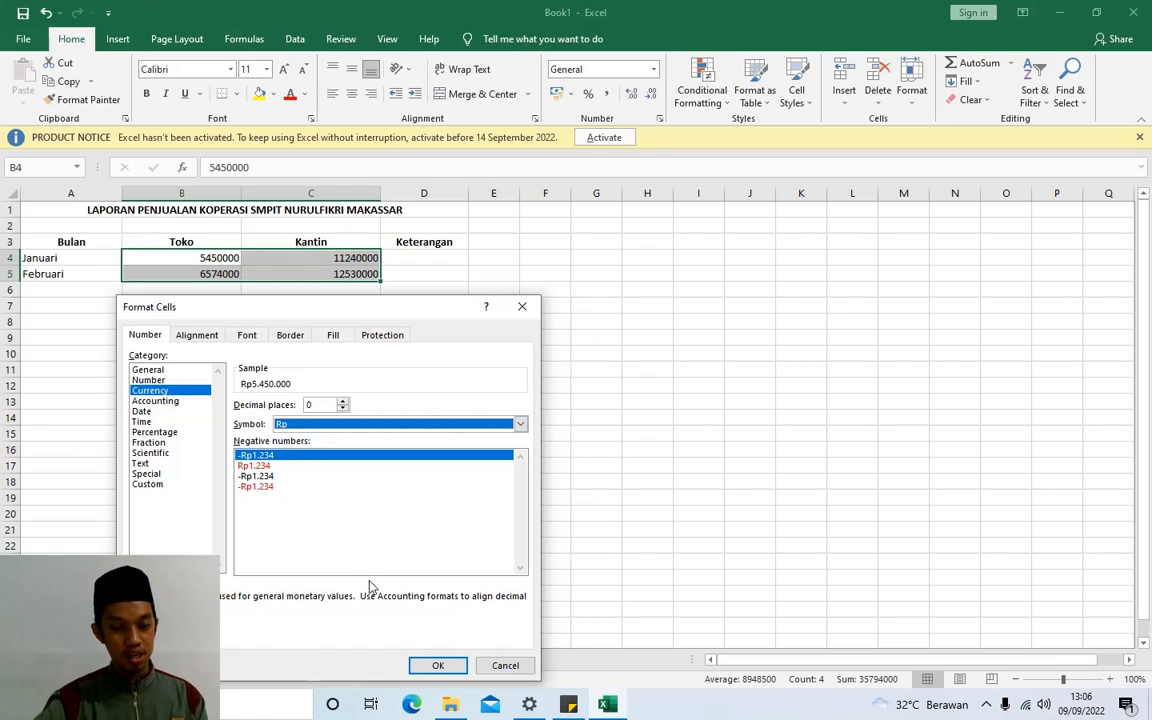
click(438, 665)
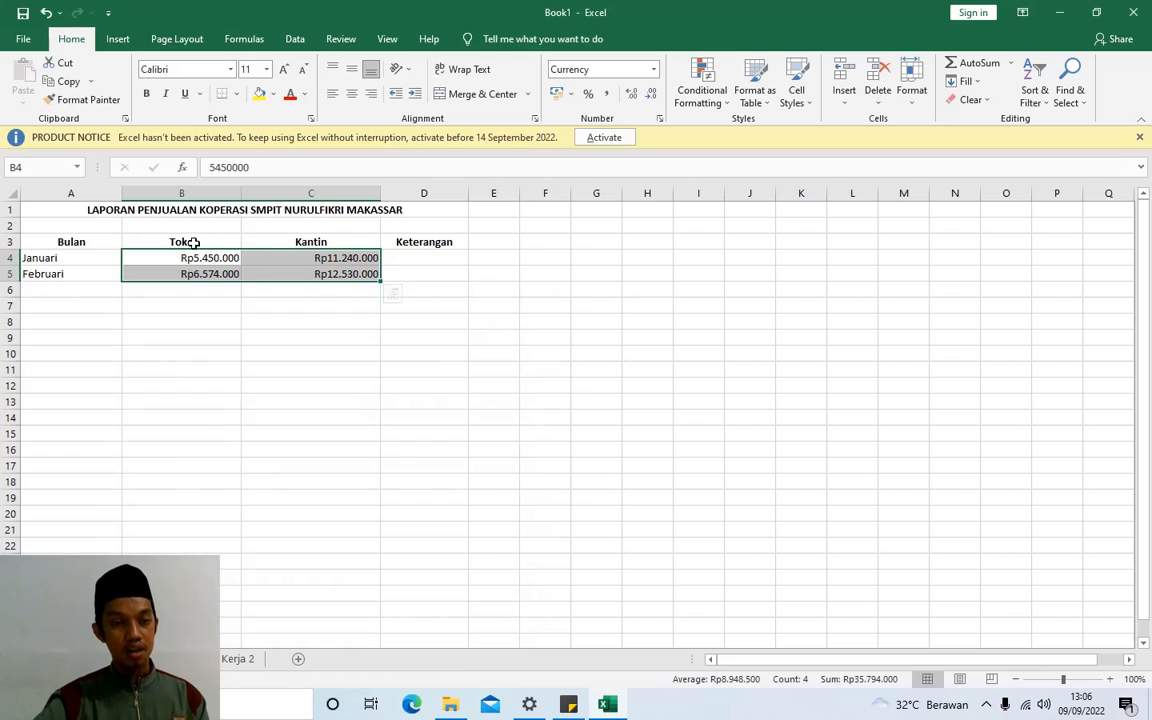
click(471, 355)
- Apply all borders to the table in cells A3 to D5, from the headings through the Februari row
drag(67, 244, 401, 283)
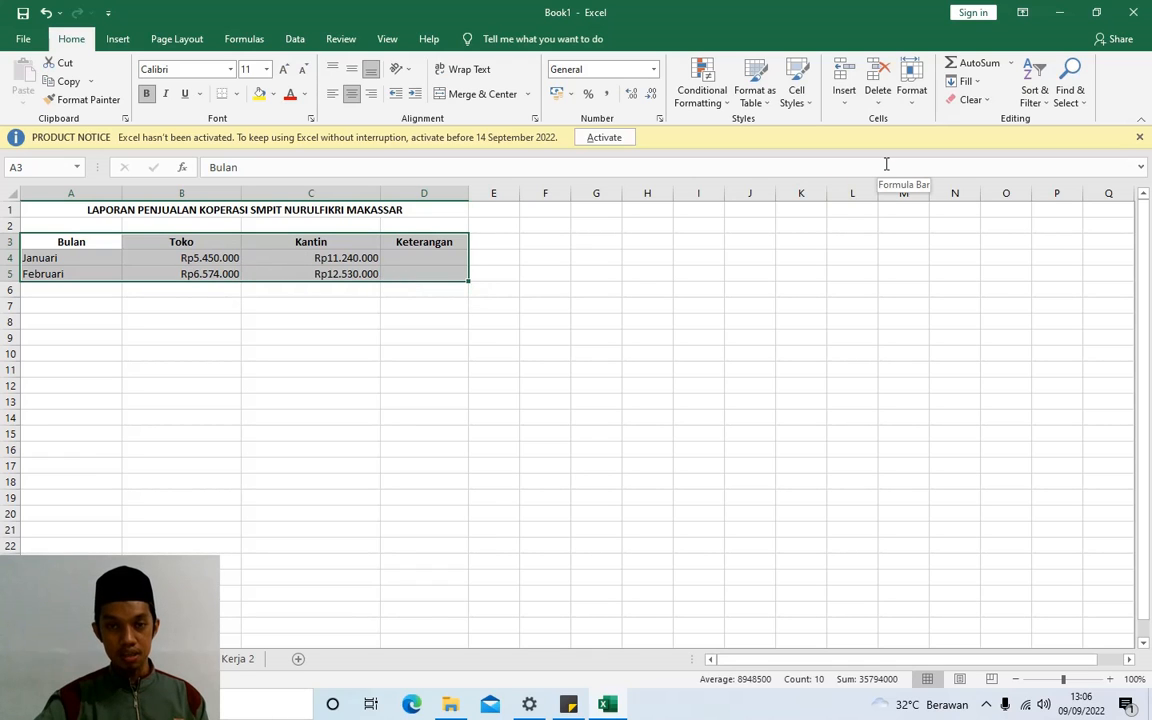
click(167, 289)
drag(69, 242, 425, 280)
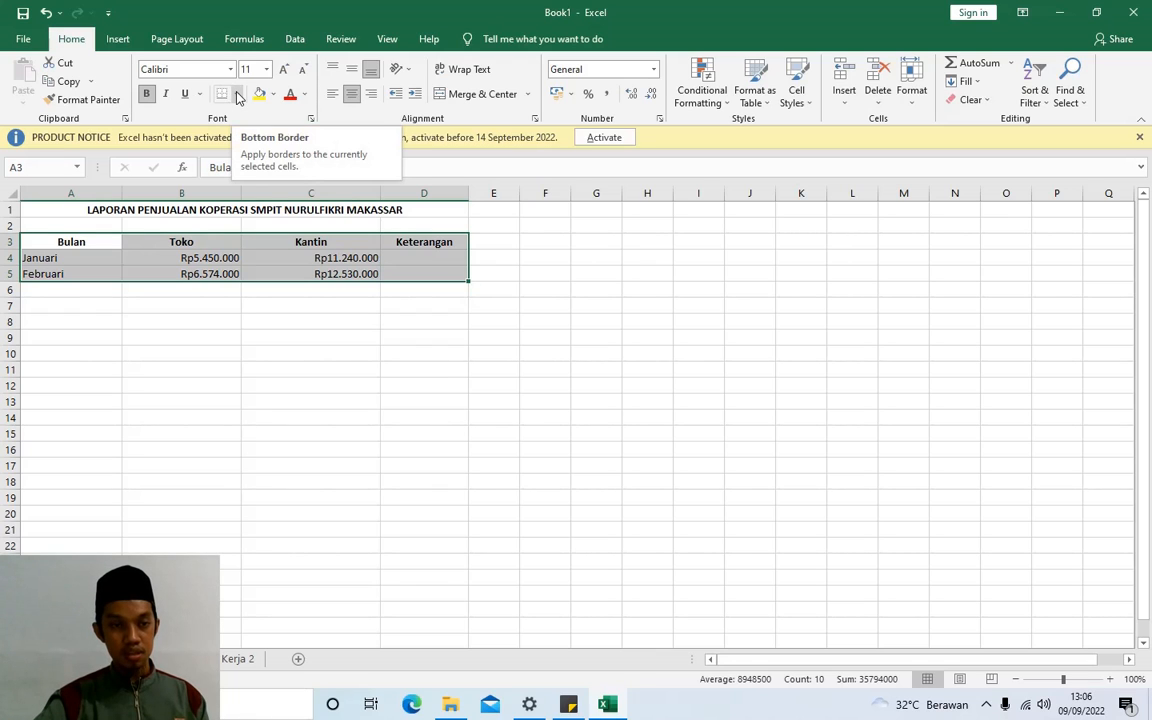
click(238, 95)
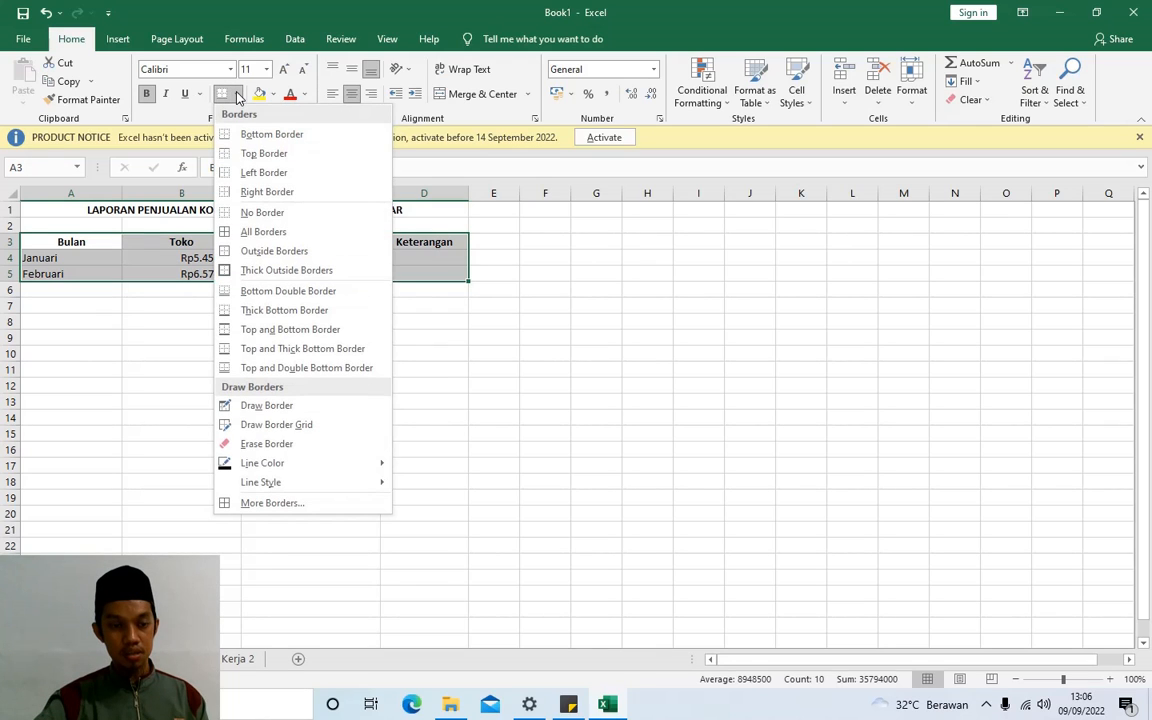
click(283, 236)
click(225, 328)
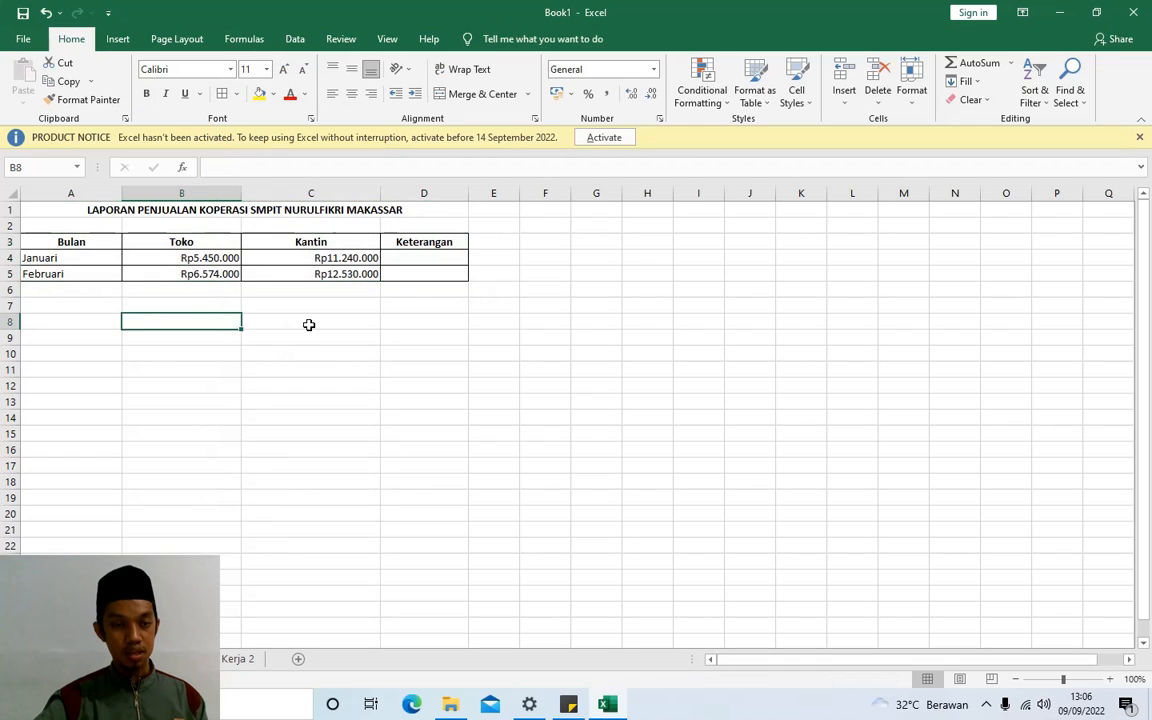
click(309, 325)
click(310, 269)
click(312, 256)
click(425, 262)
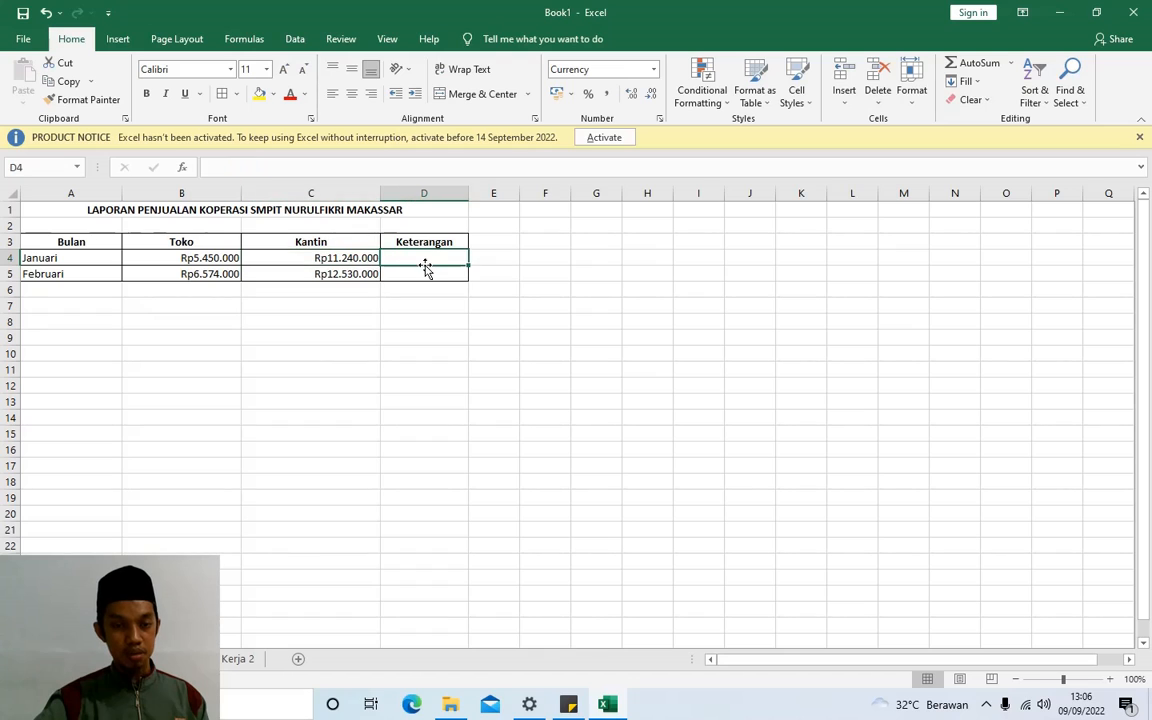
click(426, 269)
click(427, 256)
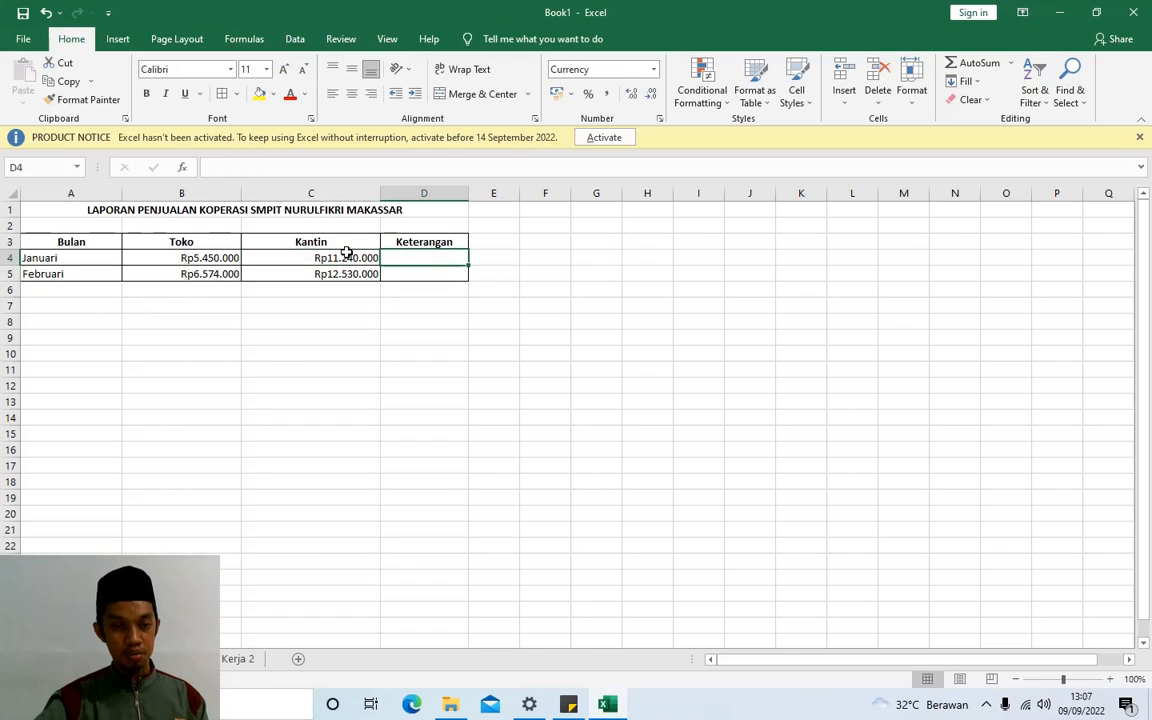
click(345, 258)
click(346, 272)
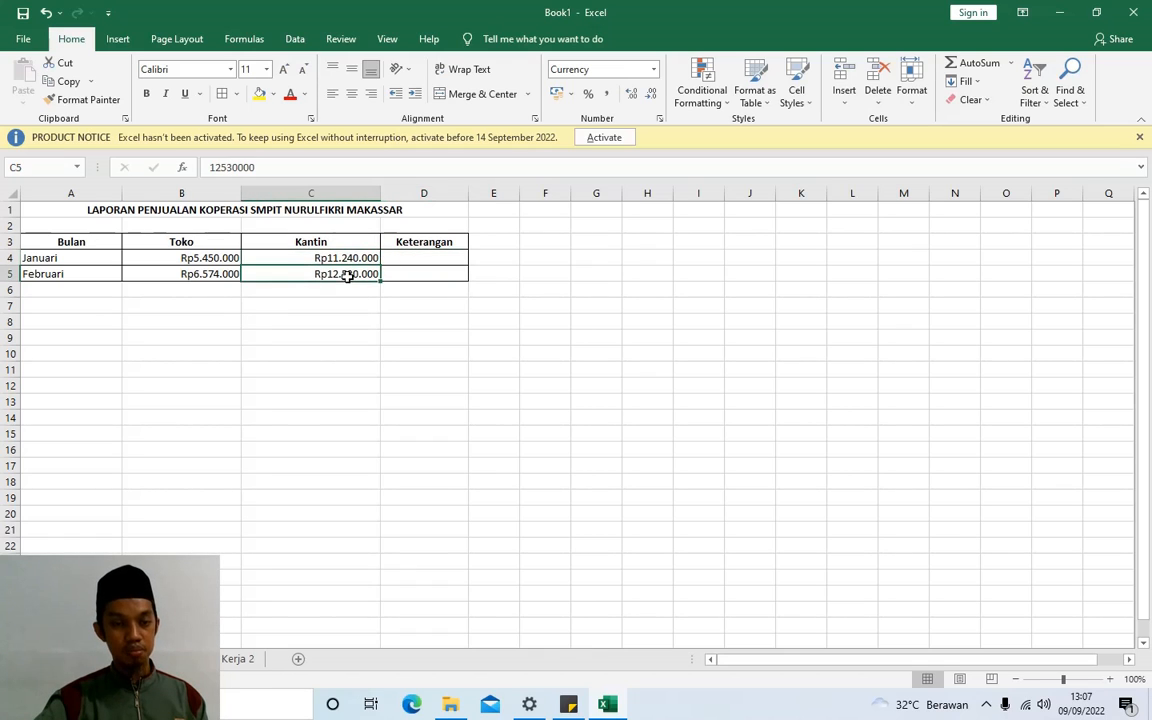
click(222, 271)
click(216, 259)
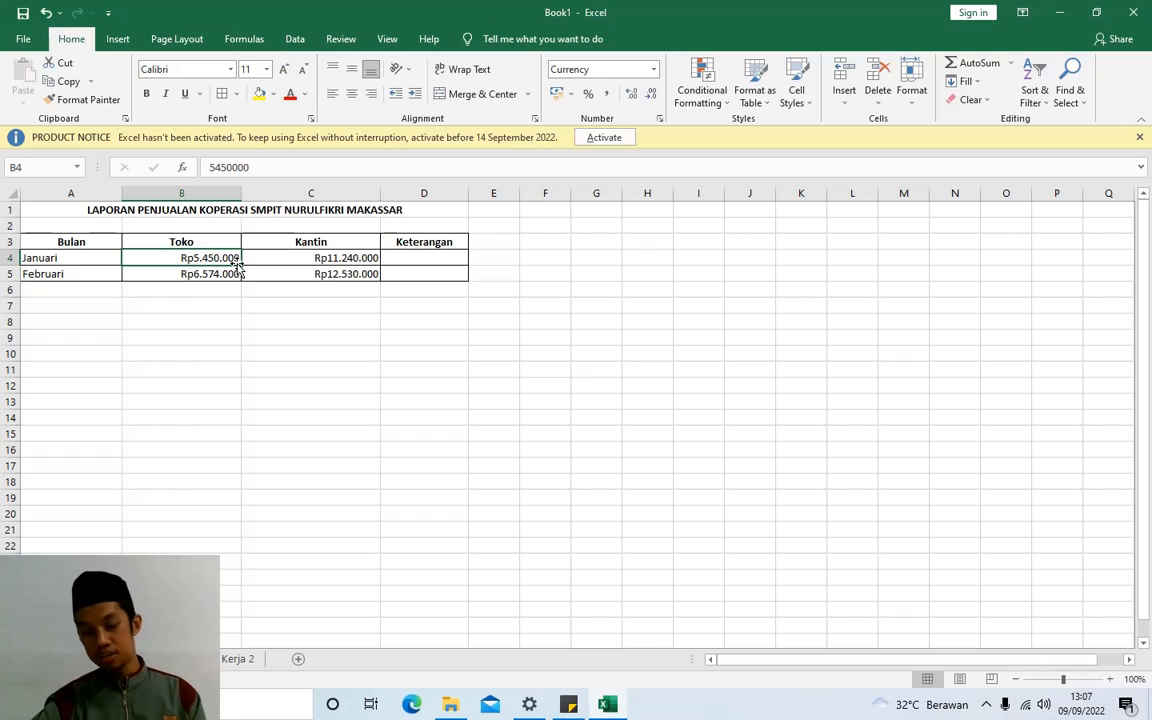